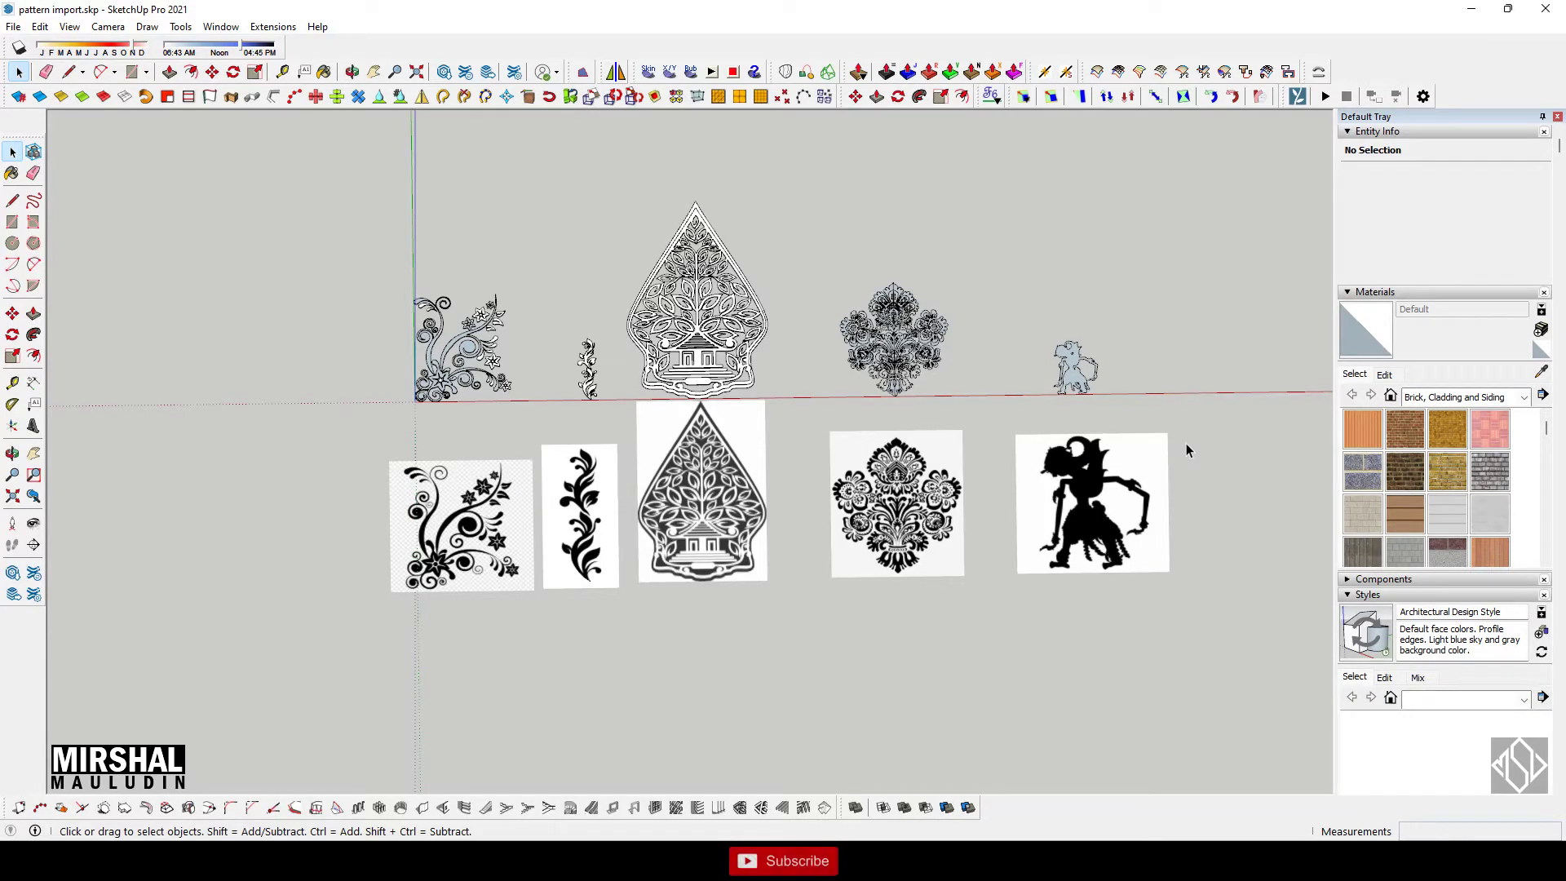
# Step: Select the reference images and pattern outlines, then zoom in on the vine image
pyautogui.moveTo(1205, 675); pyautogui.dragTo(383, 531)
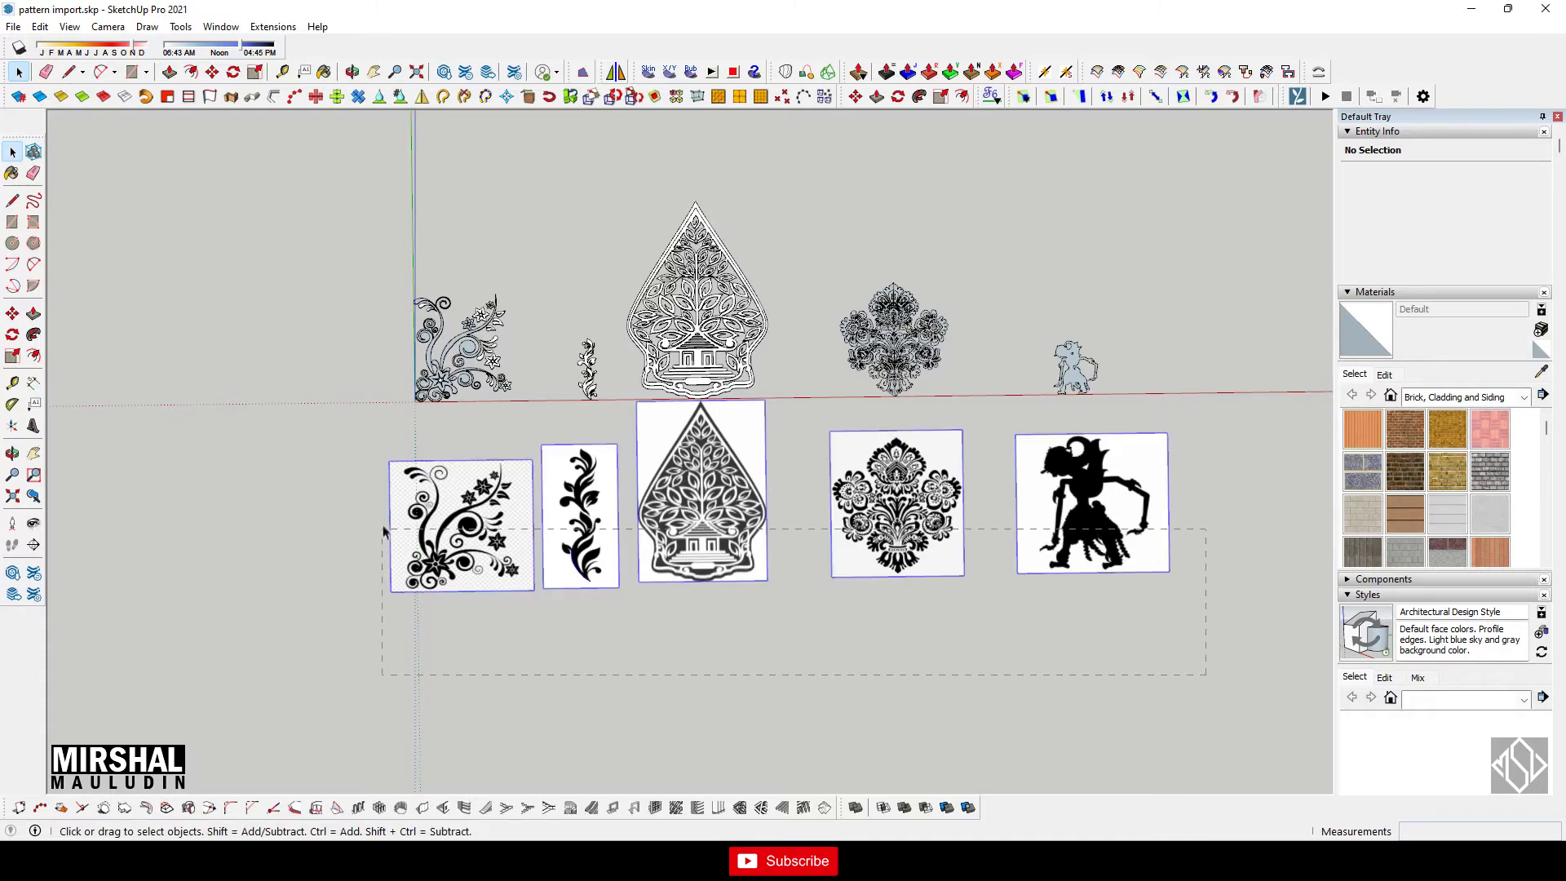
pyautogui.scroll(2, 1142, 498)
pyautogui.scroll(-1, 1138, 505)
pyautogui.scroll(-1, 1140, 489)
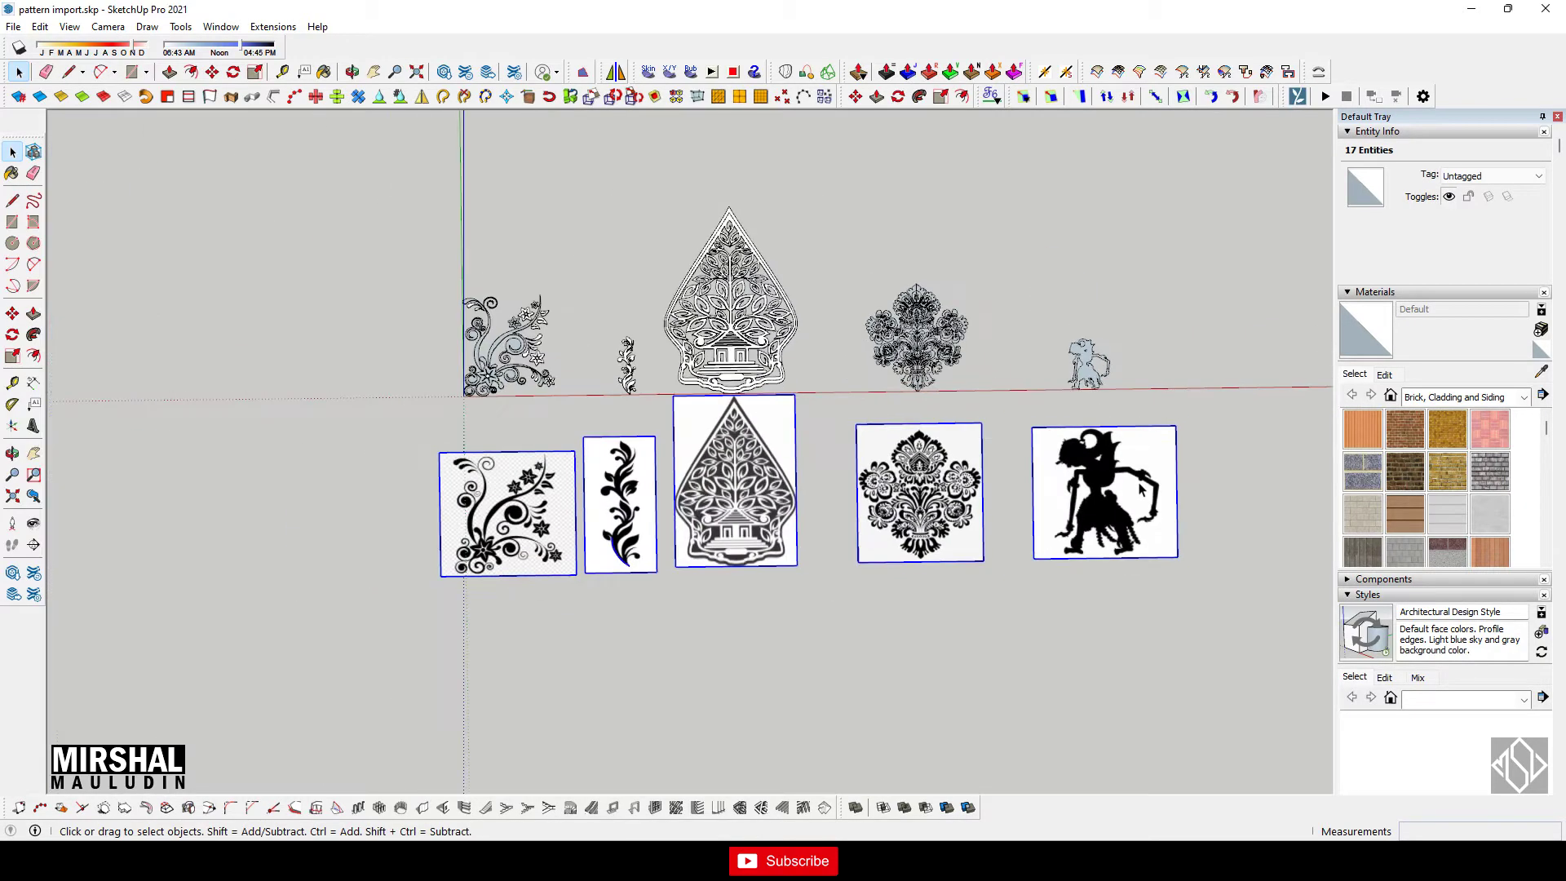
pyautogui.scroll(2, 542, 463)
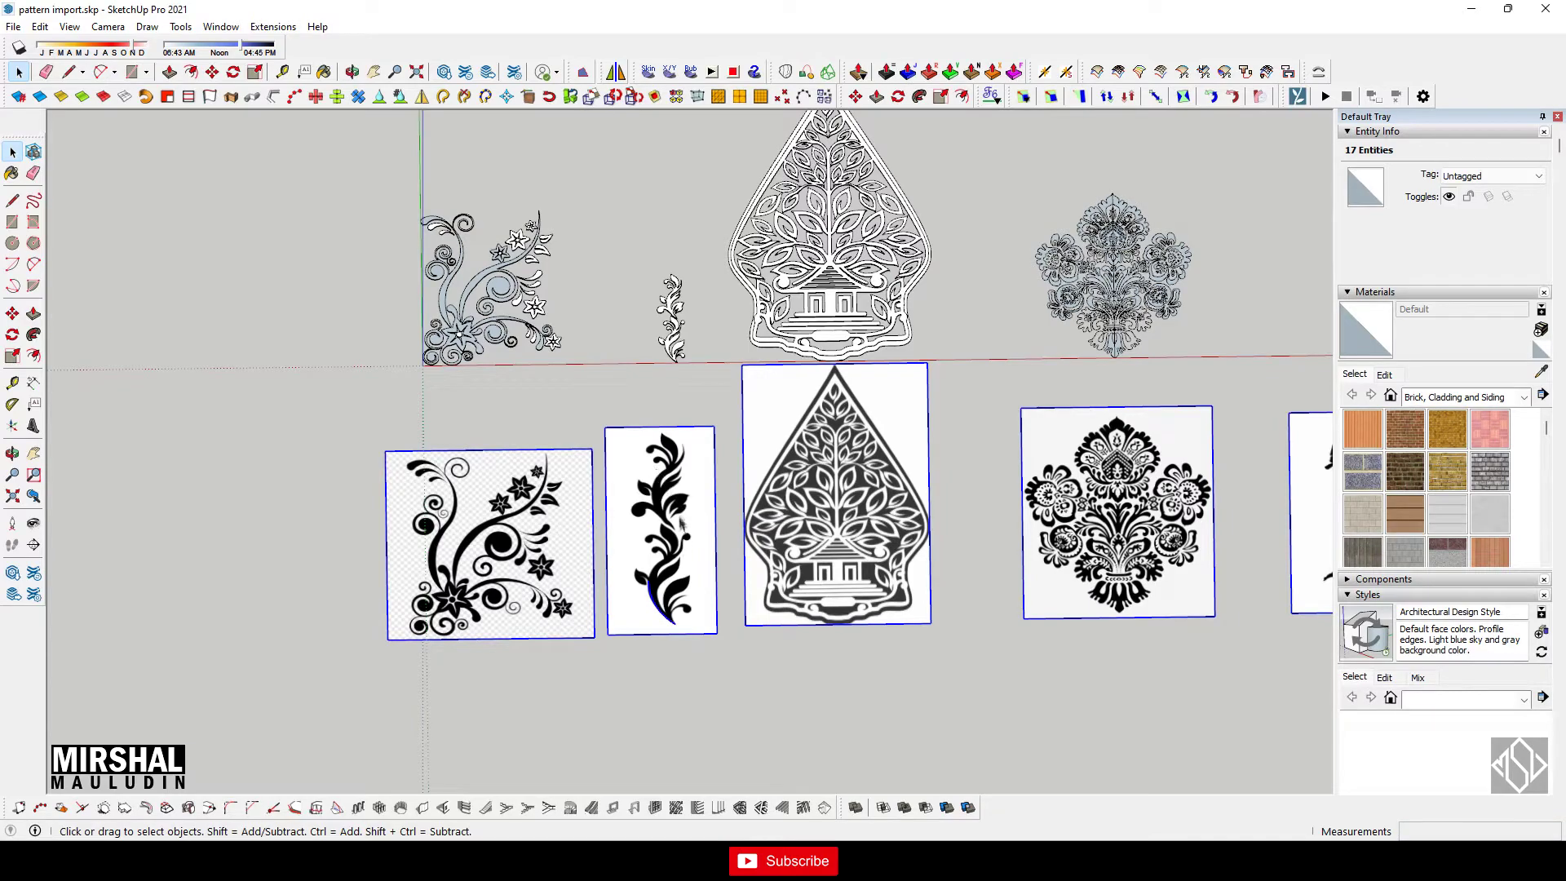
pyautogui.scroll(2, 682, 534)
pyautogui.scroll(1, 671, 567)
pyautogui.scroll(2, 656, 581)
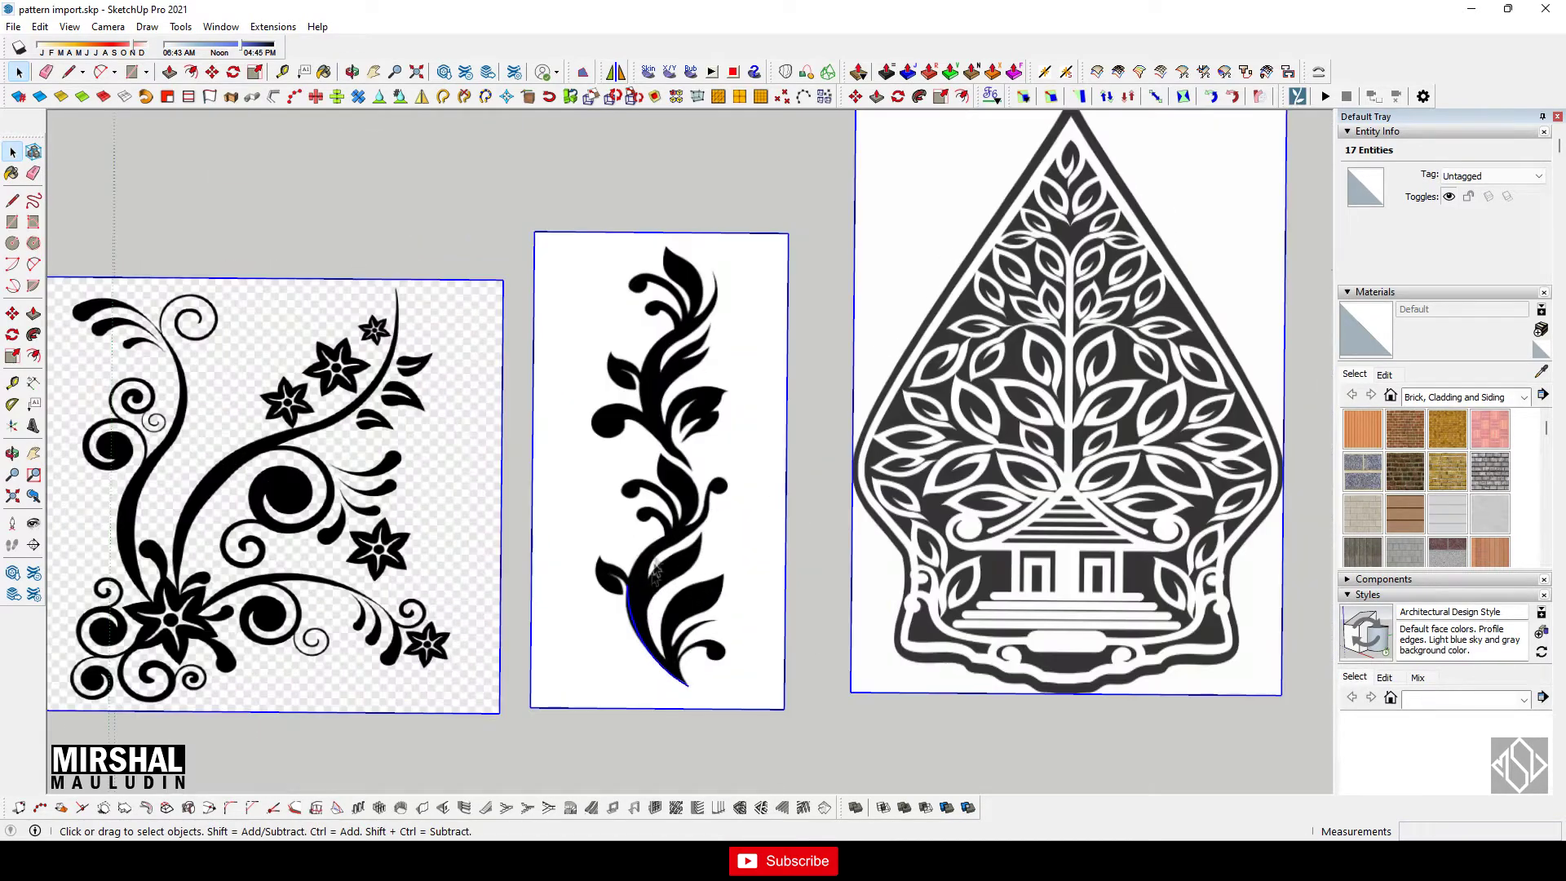
pyautogui.scroll(2, 653, 563)
pyautogui.scroll(2, 663, 471)
pyautogui.scroll(2, 653, 423)
# Step: Trace a vine leaf edge with a 2-Point Arc, zoom back out and reselect the five images
pyautogui.press('a')
pyautogui.click(691, 412)
pyautogui.scroll(2, 644, 359)
pyautogui.click(631, 336)
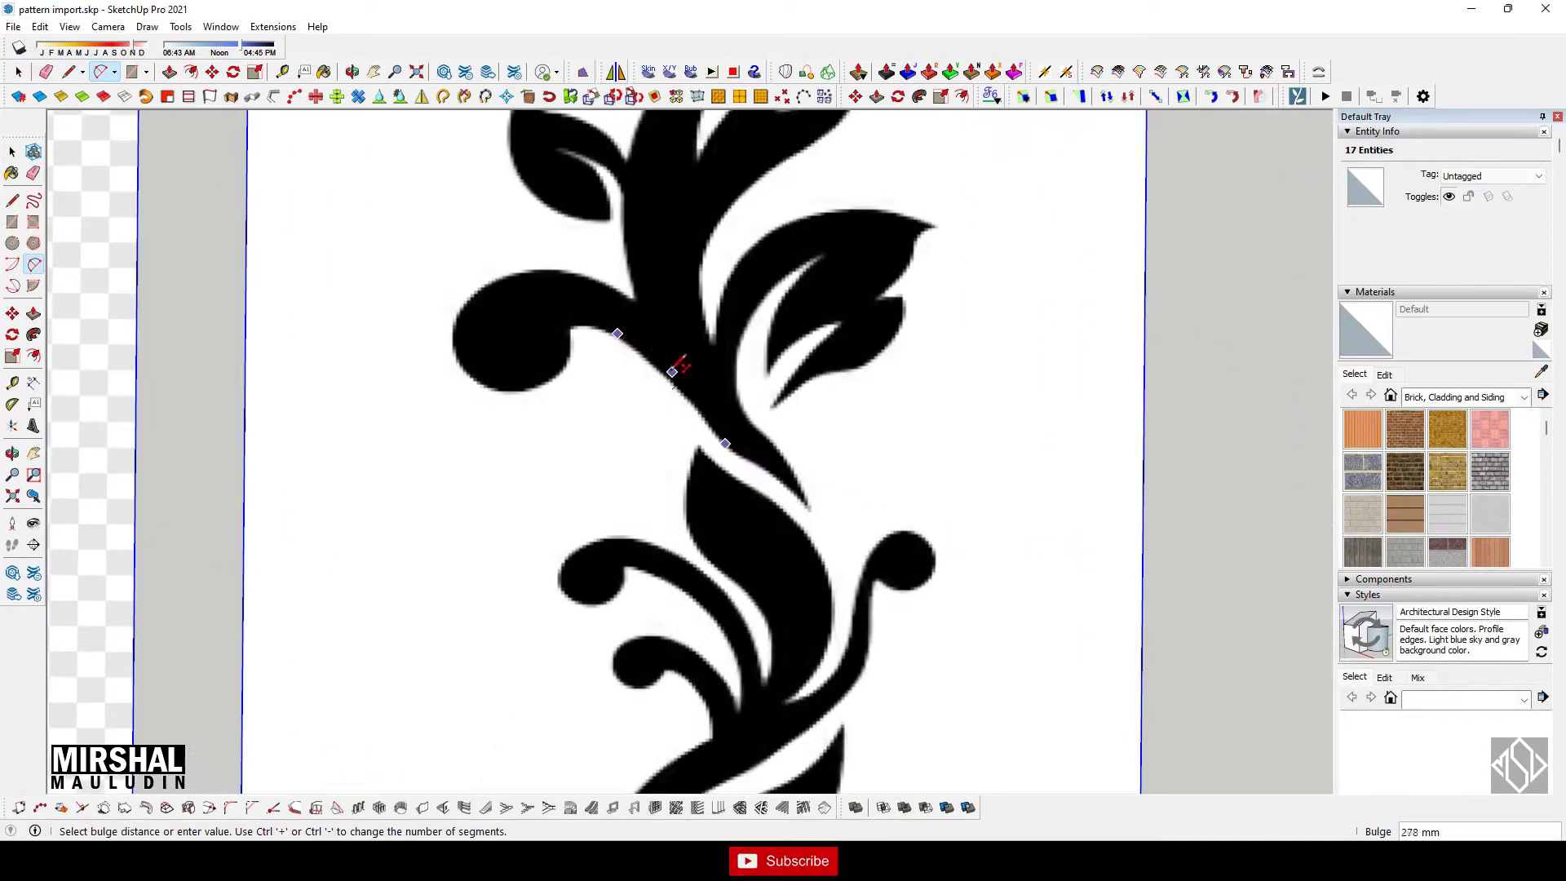
pyautogui.click(555, 433)
pyautogui.scroll(-3, 554, 433)
pyautogui.press('space')
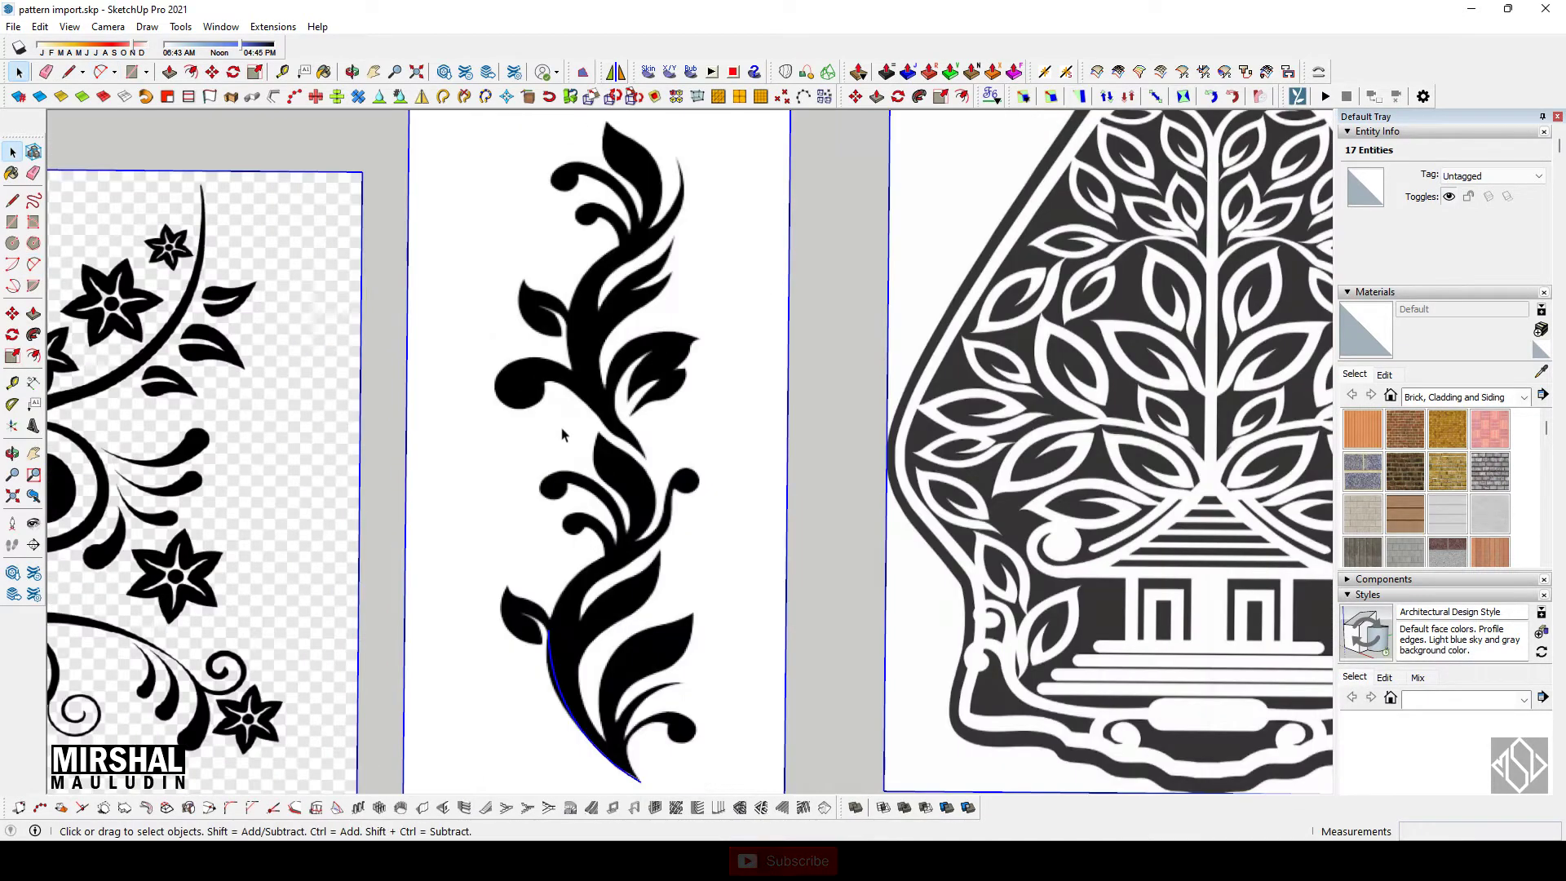
pyautogui.scroll(-2, 564, 434)
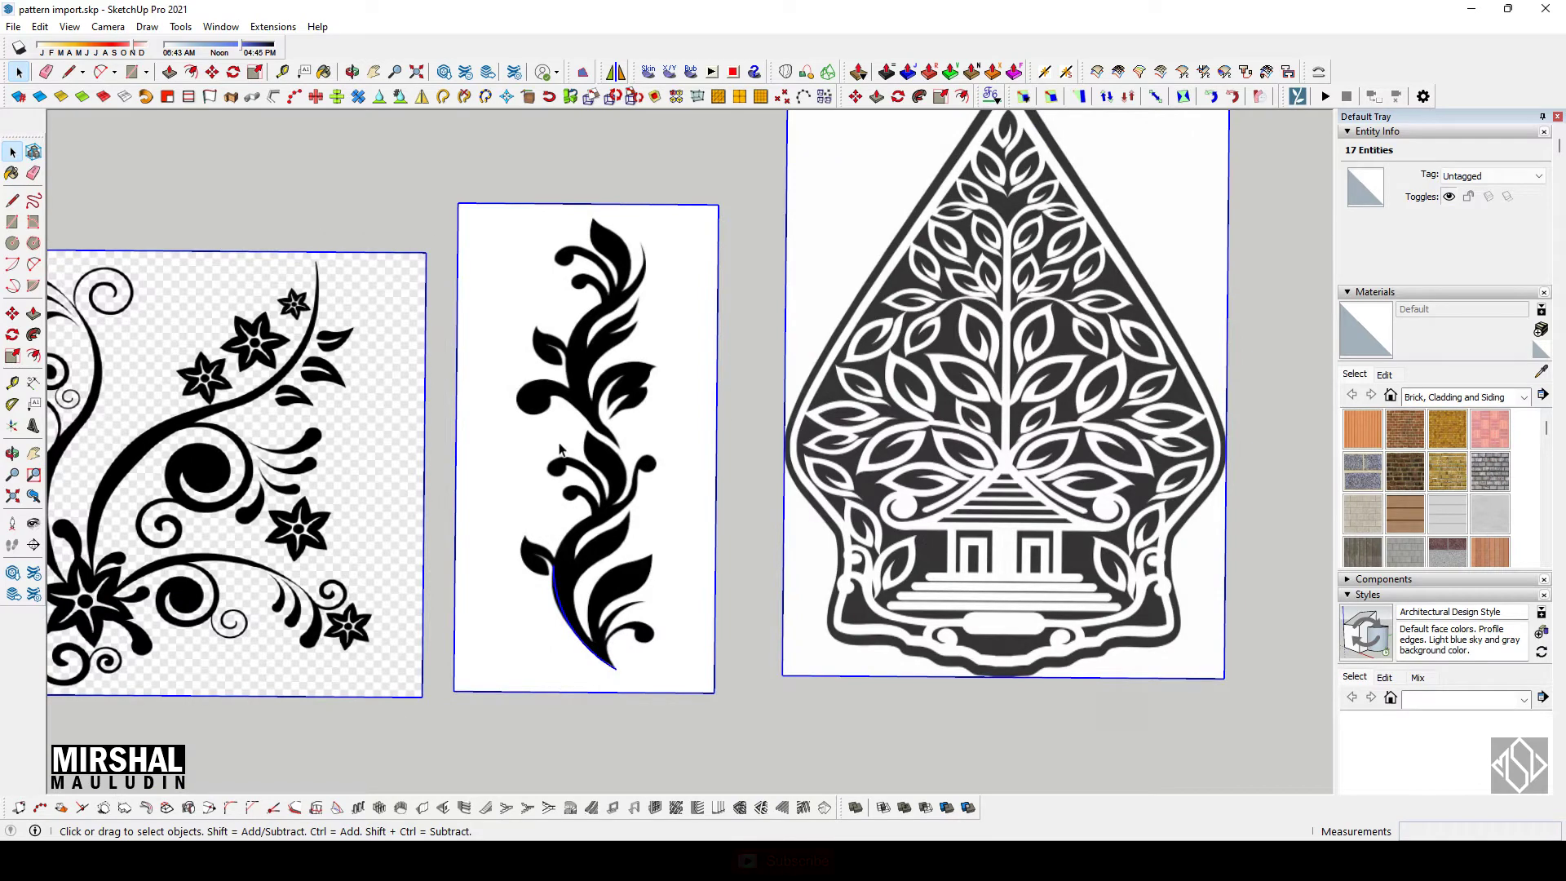
pyautogui.scroll(-3, 560, 451)
pyautogui.scroll(-3, 522, 561)
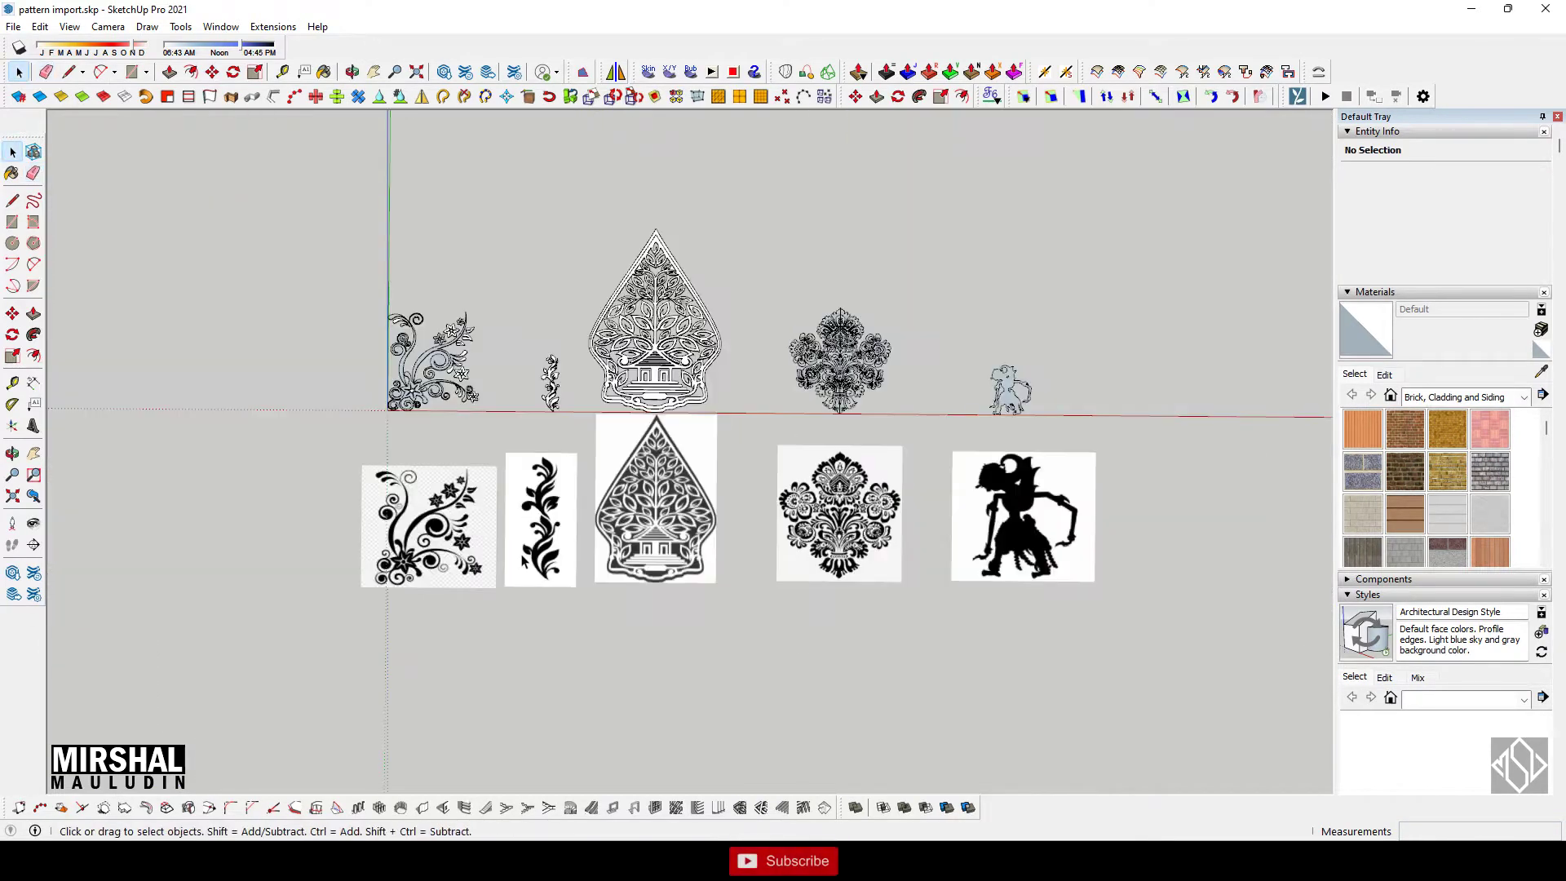
pyautogui.moveTo(1005, 614); pyautogui.dragTo(363, 530)
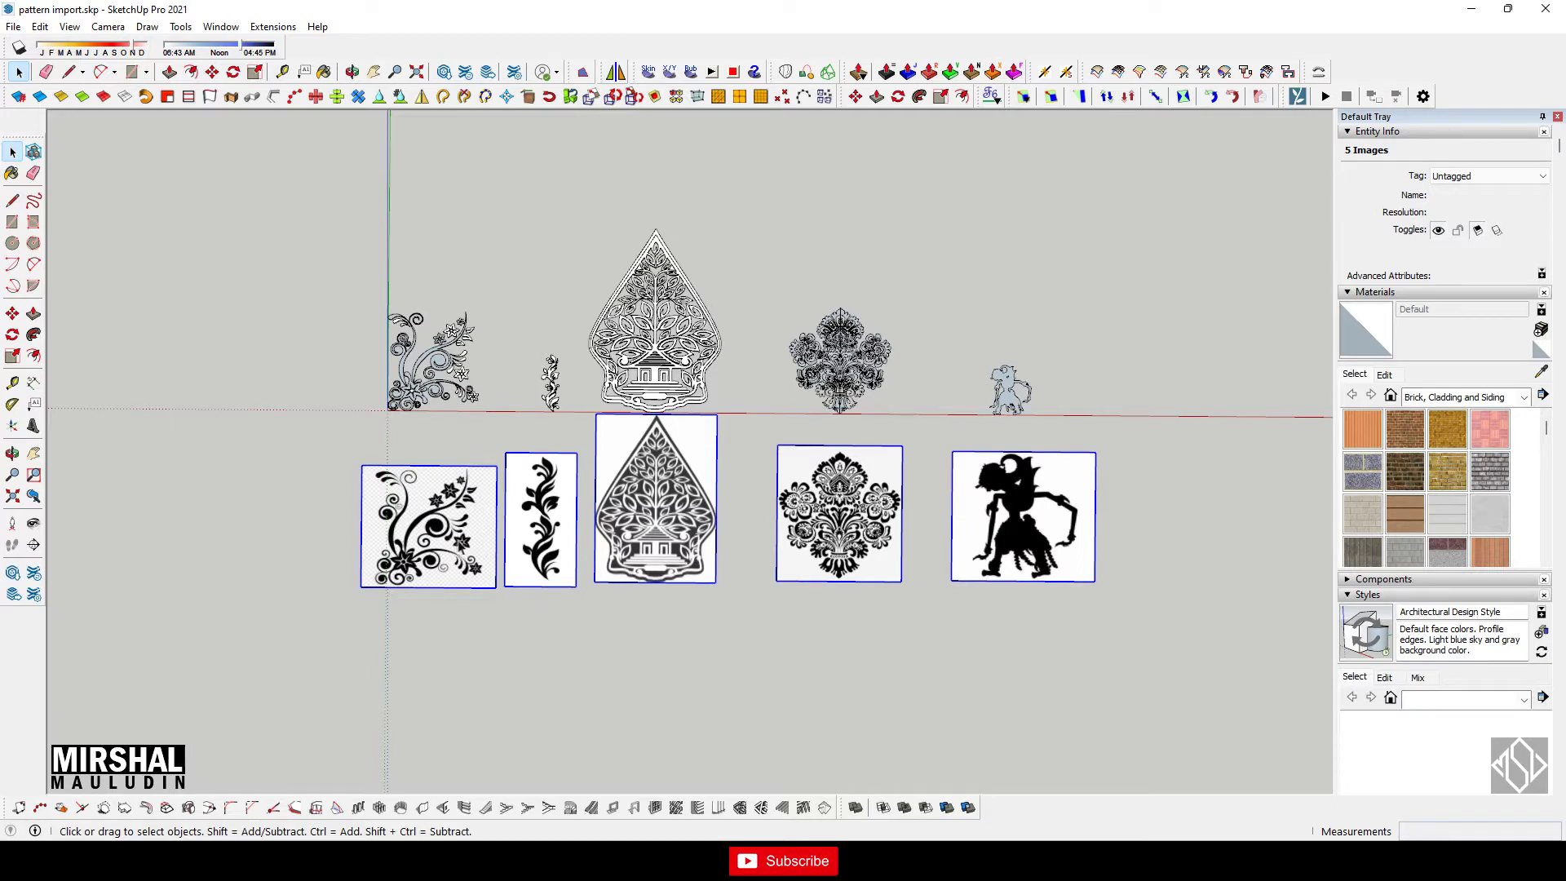
# Step: Select the batik flower image and confirm its 820 × 989 pixel resolution in Entity Info
pyautogui.click(800, 563)
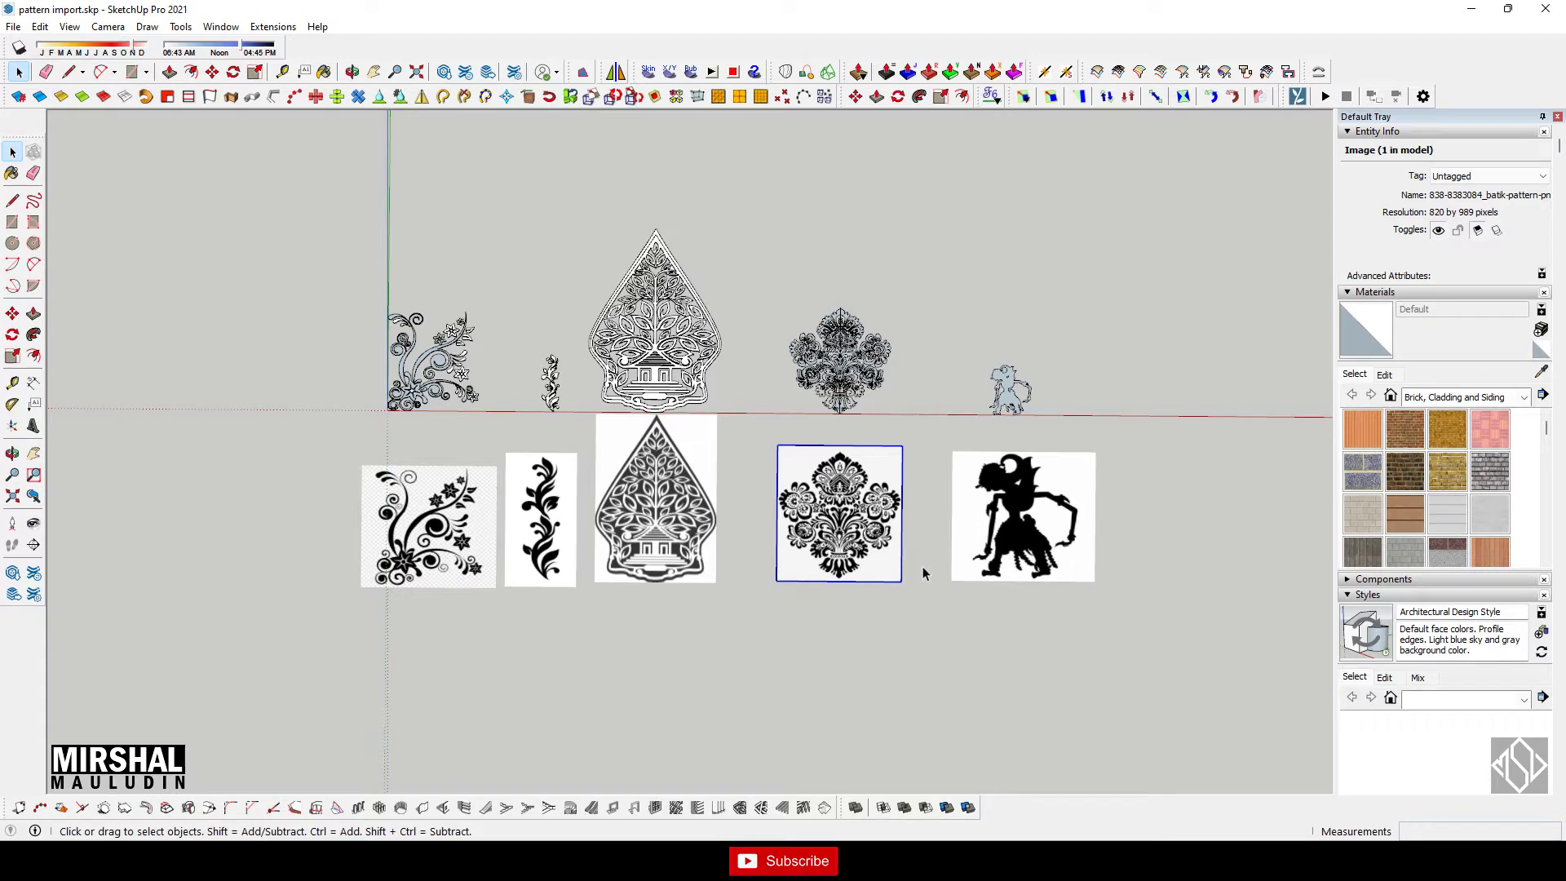
pyautogui.scroll(-1, 924, 573)
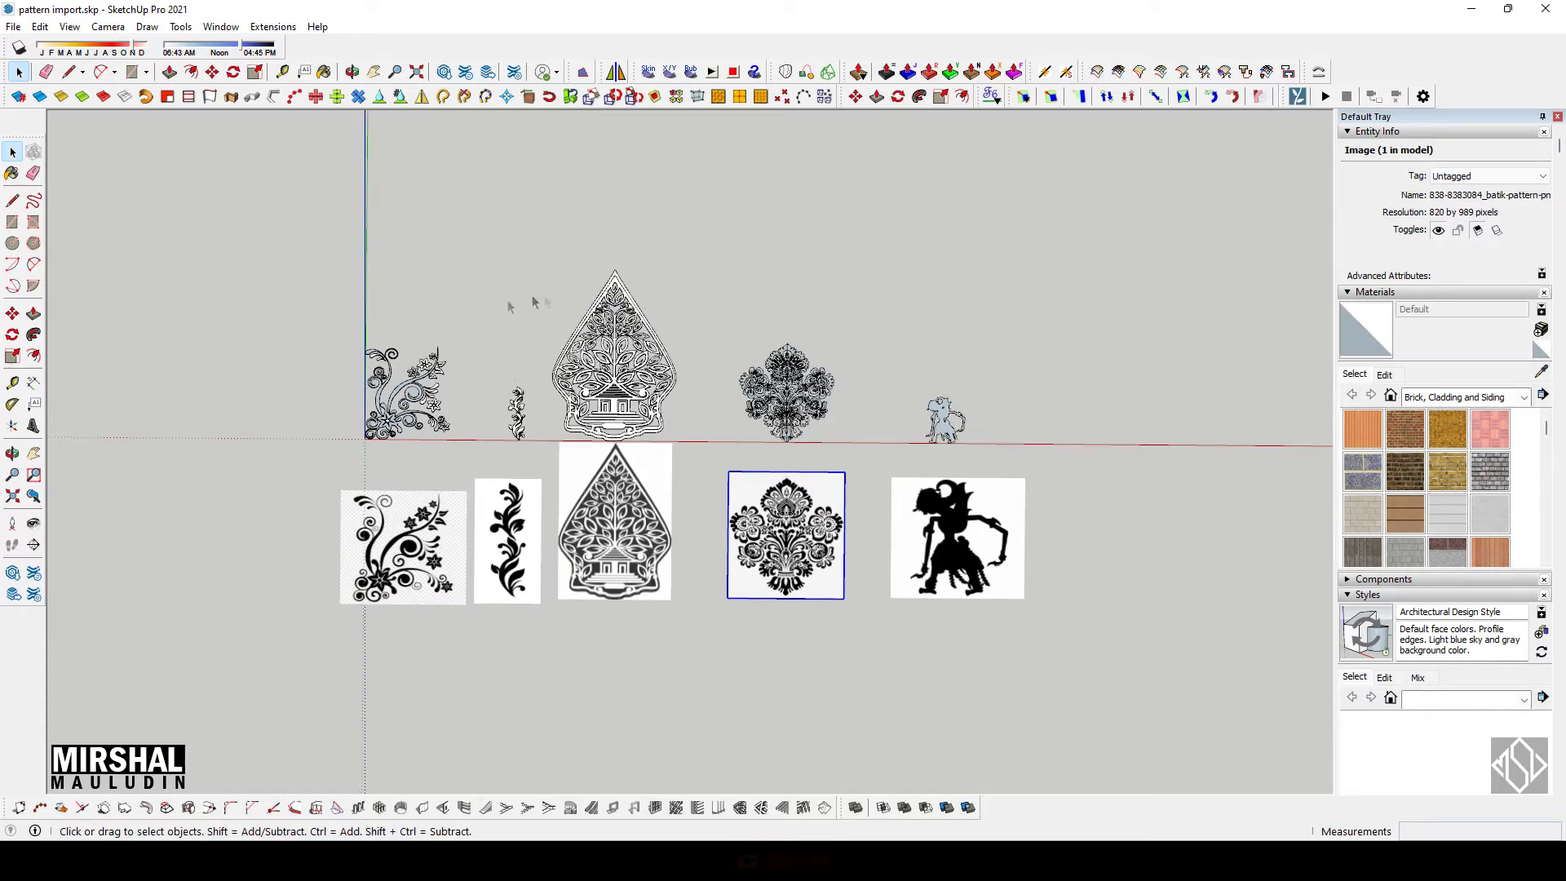
pyautogui.scroll(-2, 786, 454)
pyautogui.scroll(-2, 825, 507)
pyautogui.scroll(3, 848, 518)
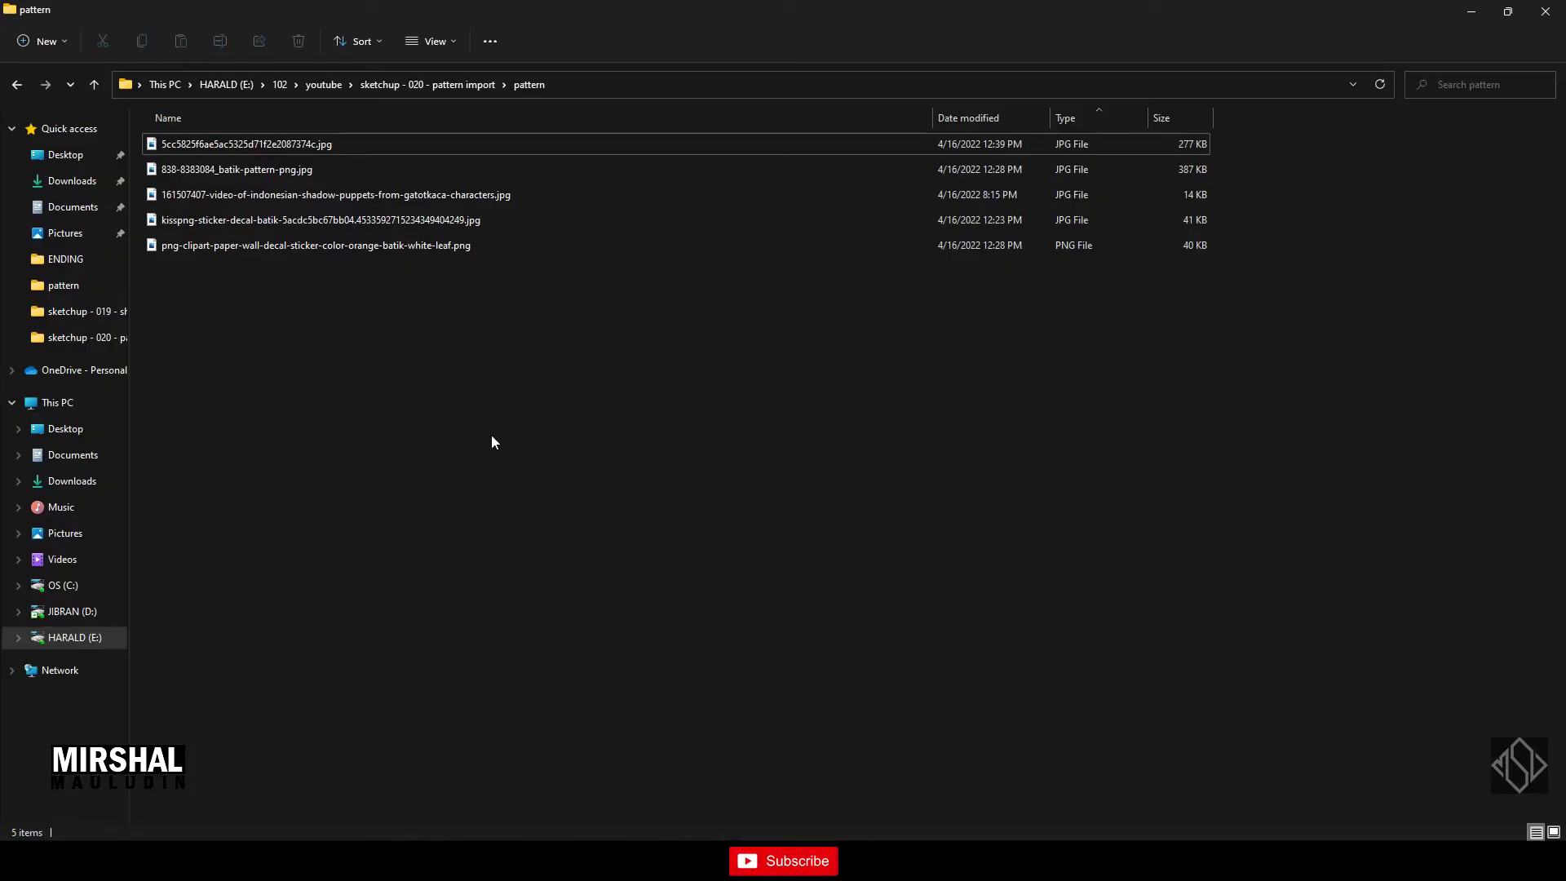
# Step: Switch the pattern folder view to Large icons
pyautogui.rightClick(426, 308)
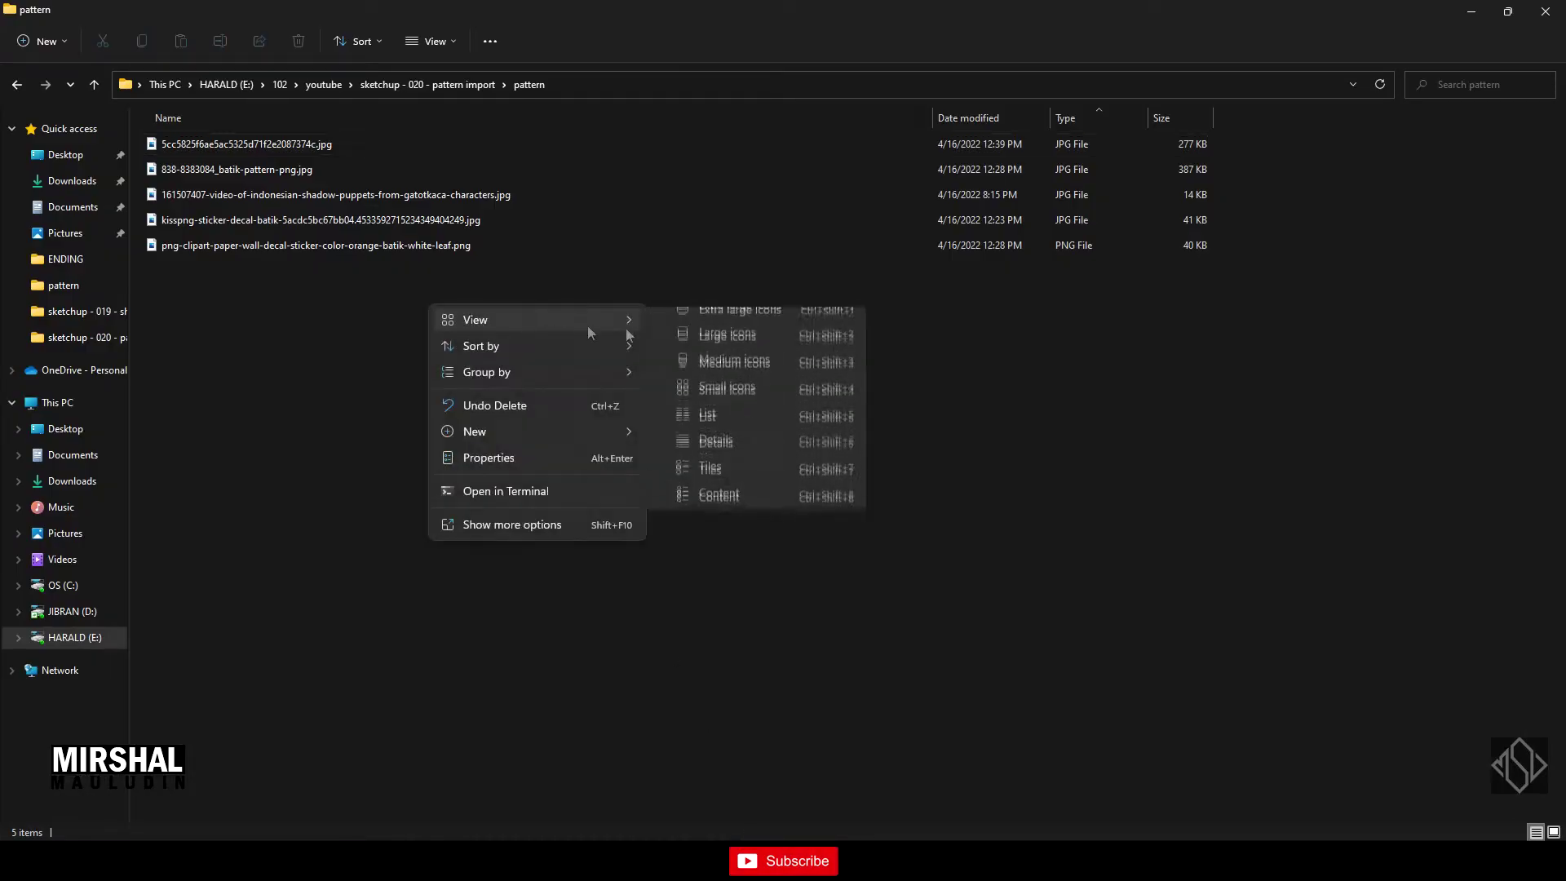
pyautogui.click(754, 350)
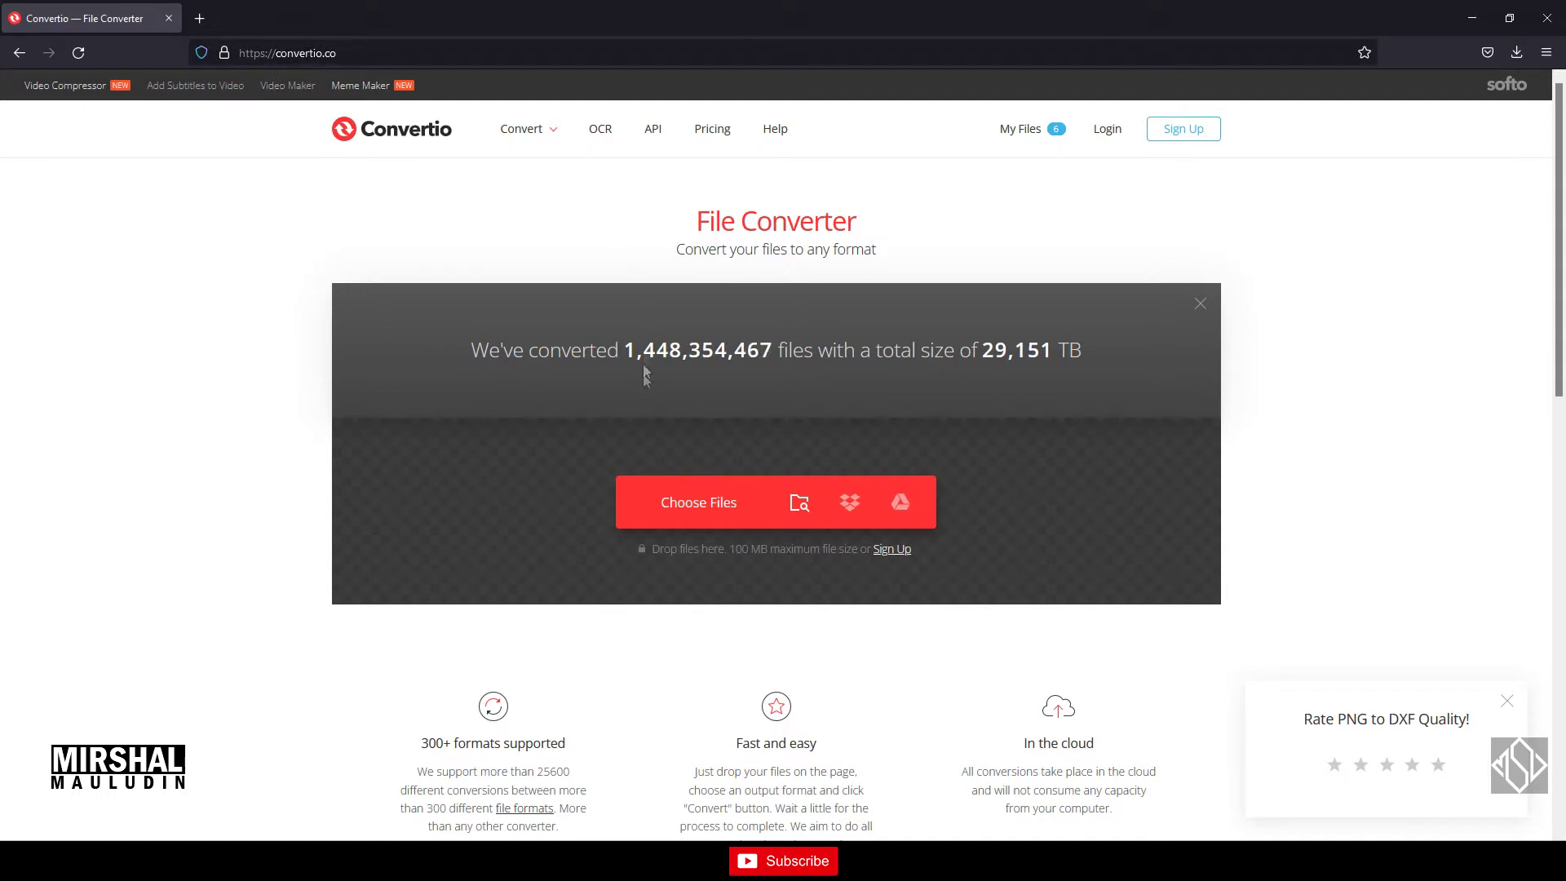
# Step: Upload the first pattern JPG to Convertio and convert it to CAD DXF
pyautogui.click(704, 508)
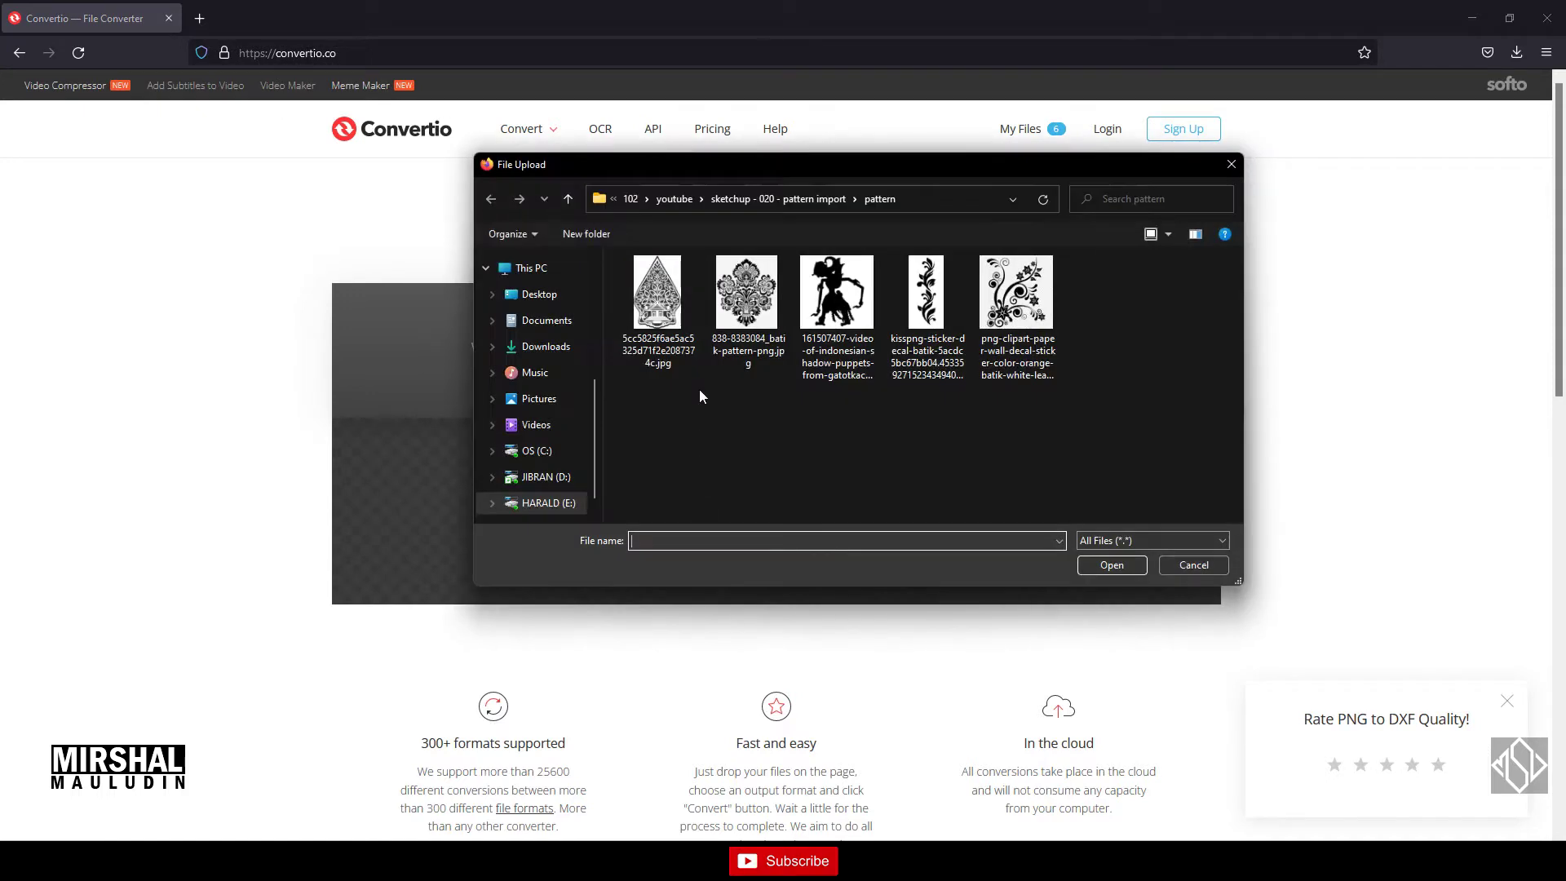
pyautogui.doubleClick(680, 320)
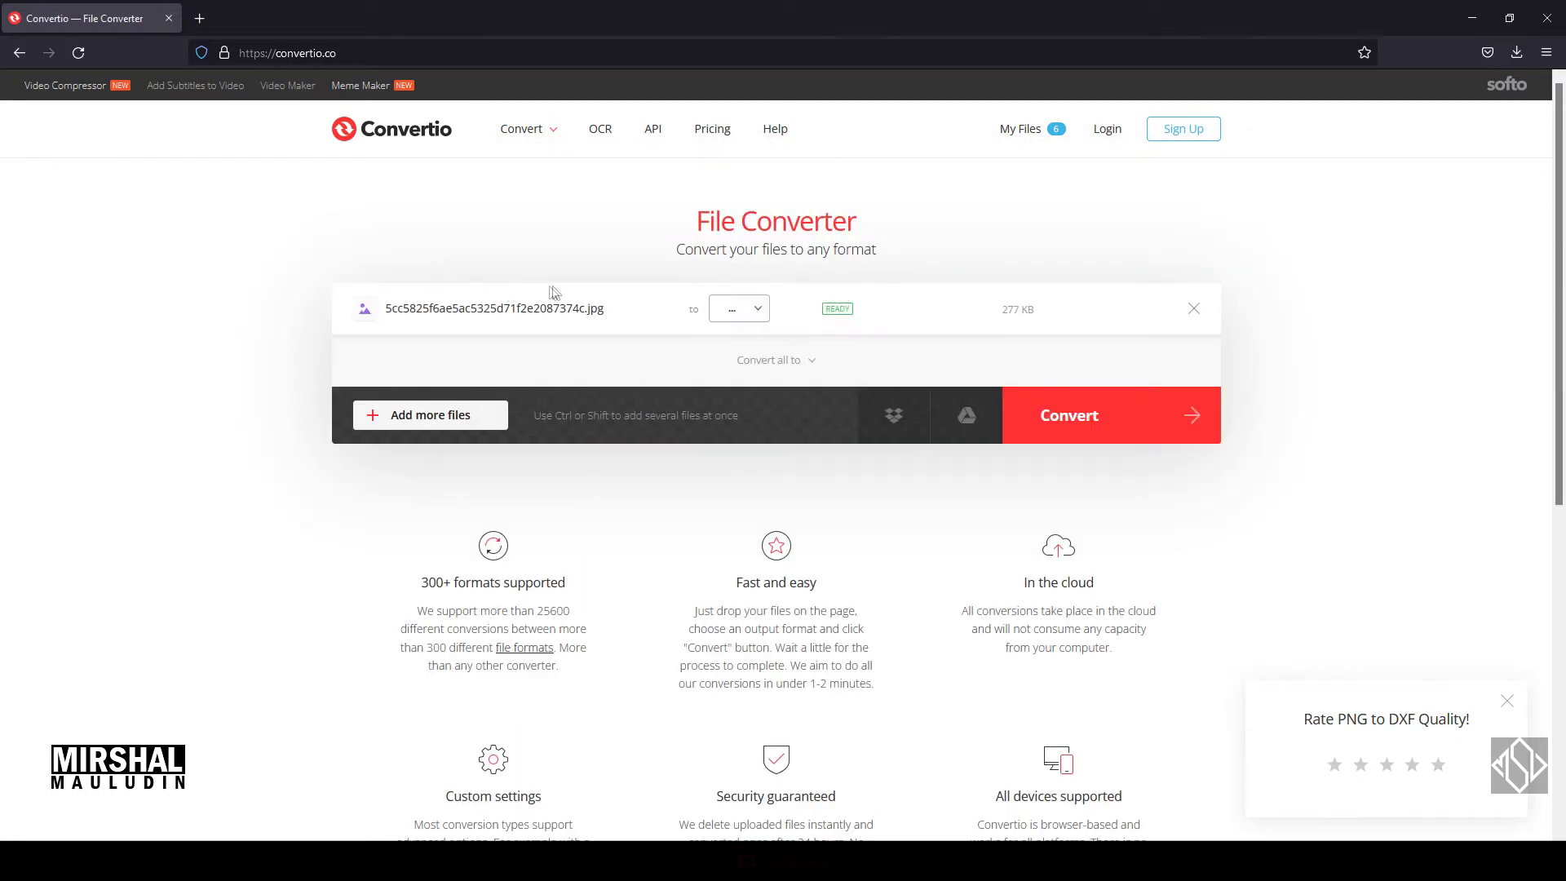
pyautogui.click(761, 314)
pyautogui.moveTo(737, 556)
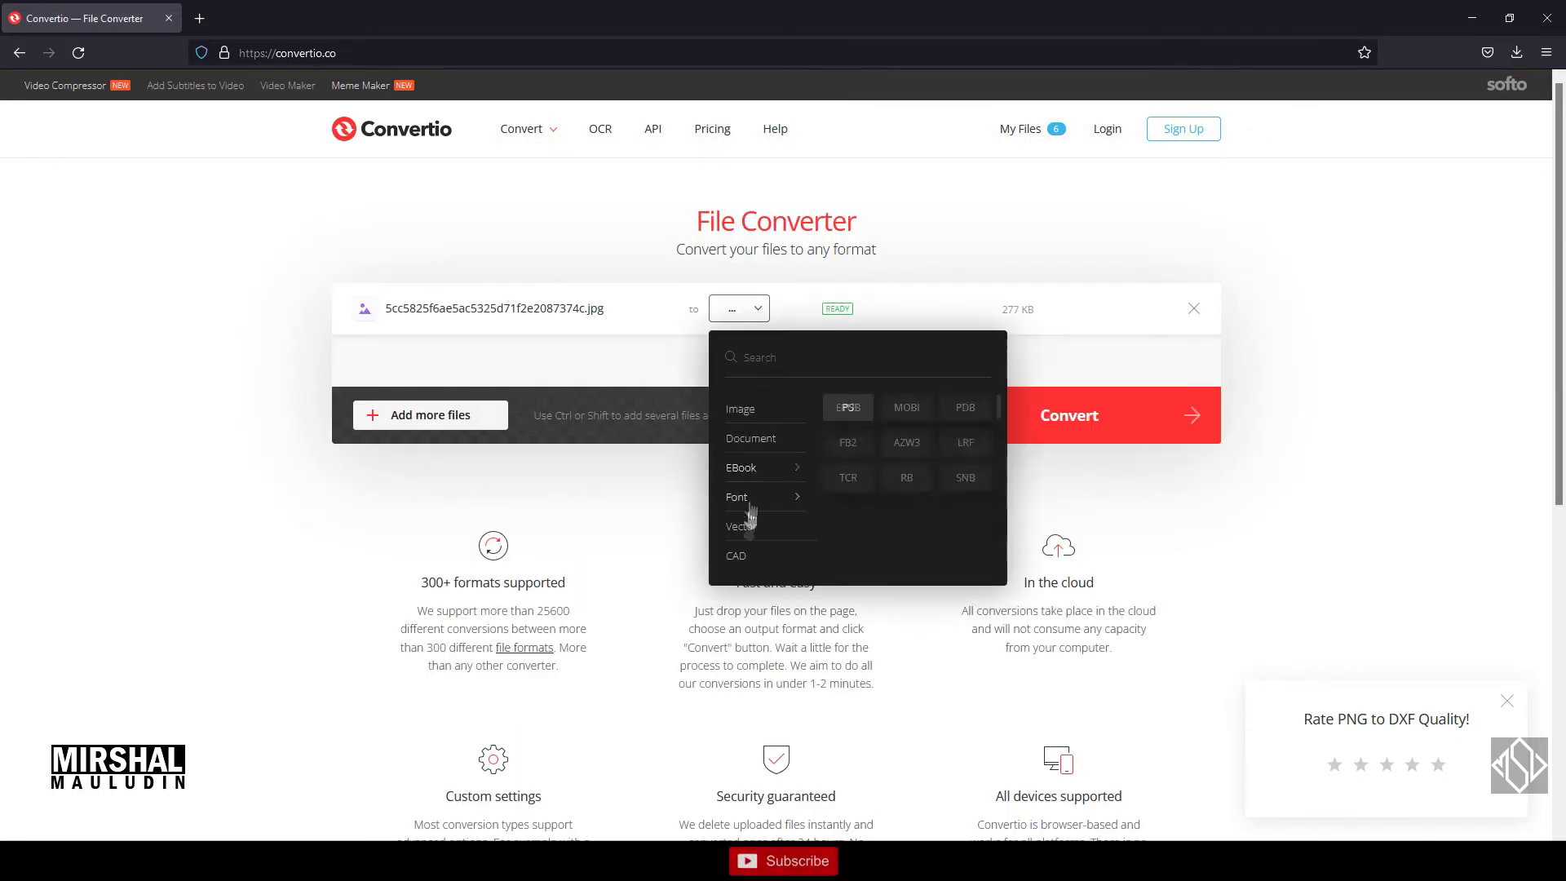
pyautogui.click(850, 408)
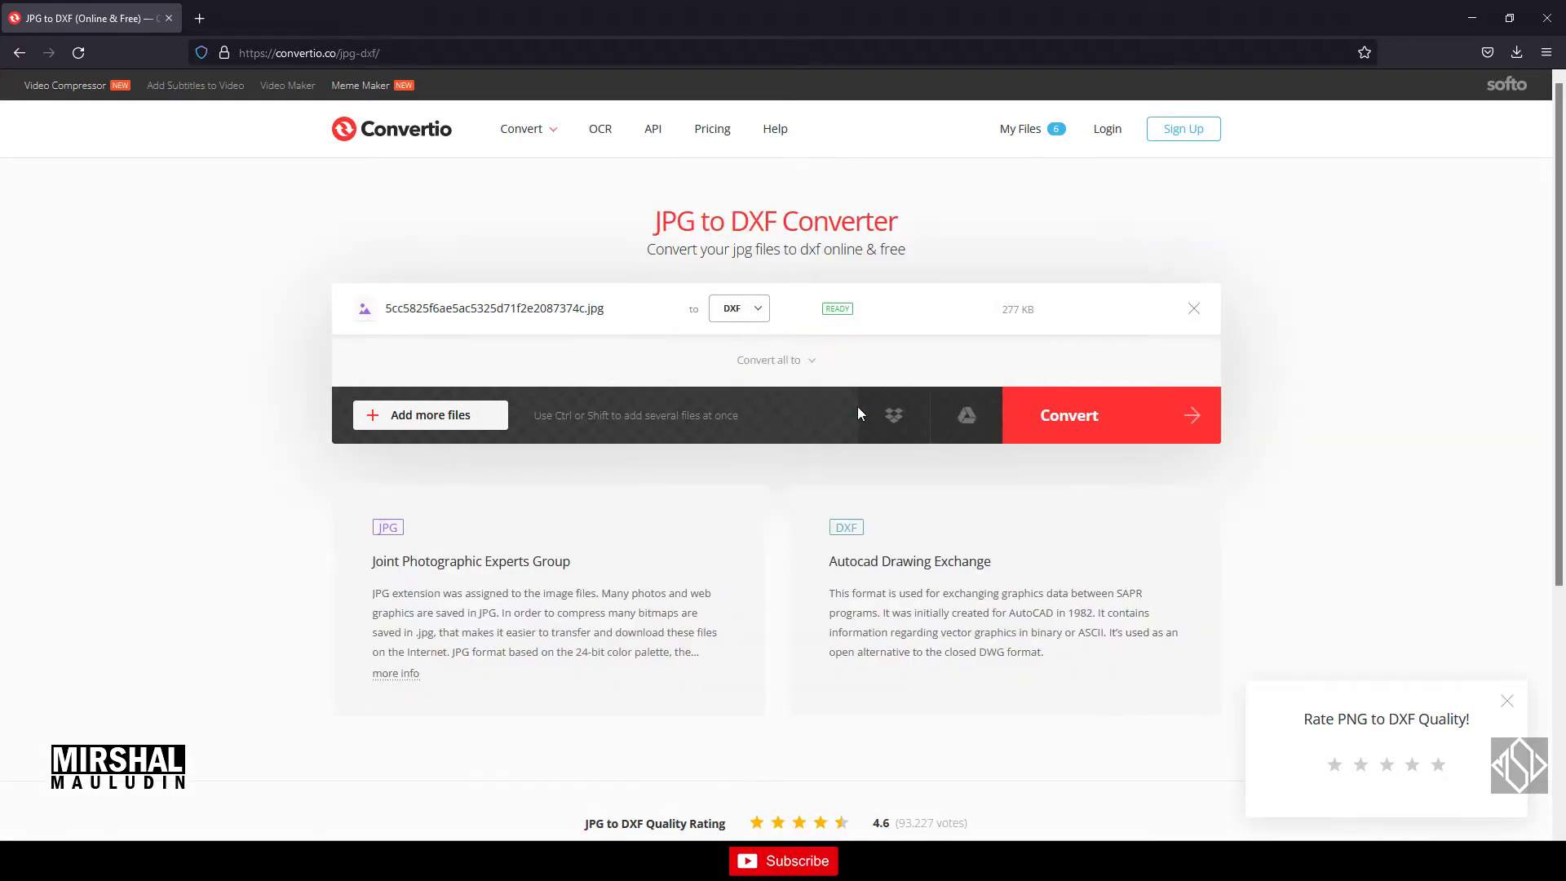
pyautogui.click(1103, 431)
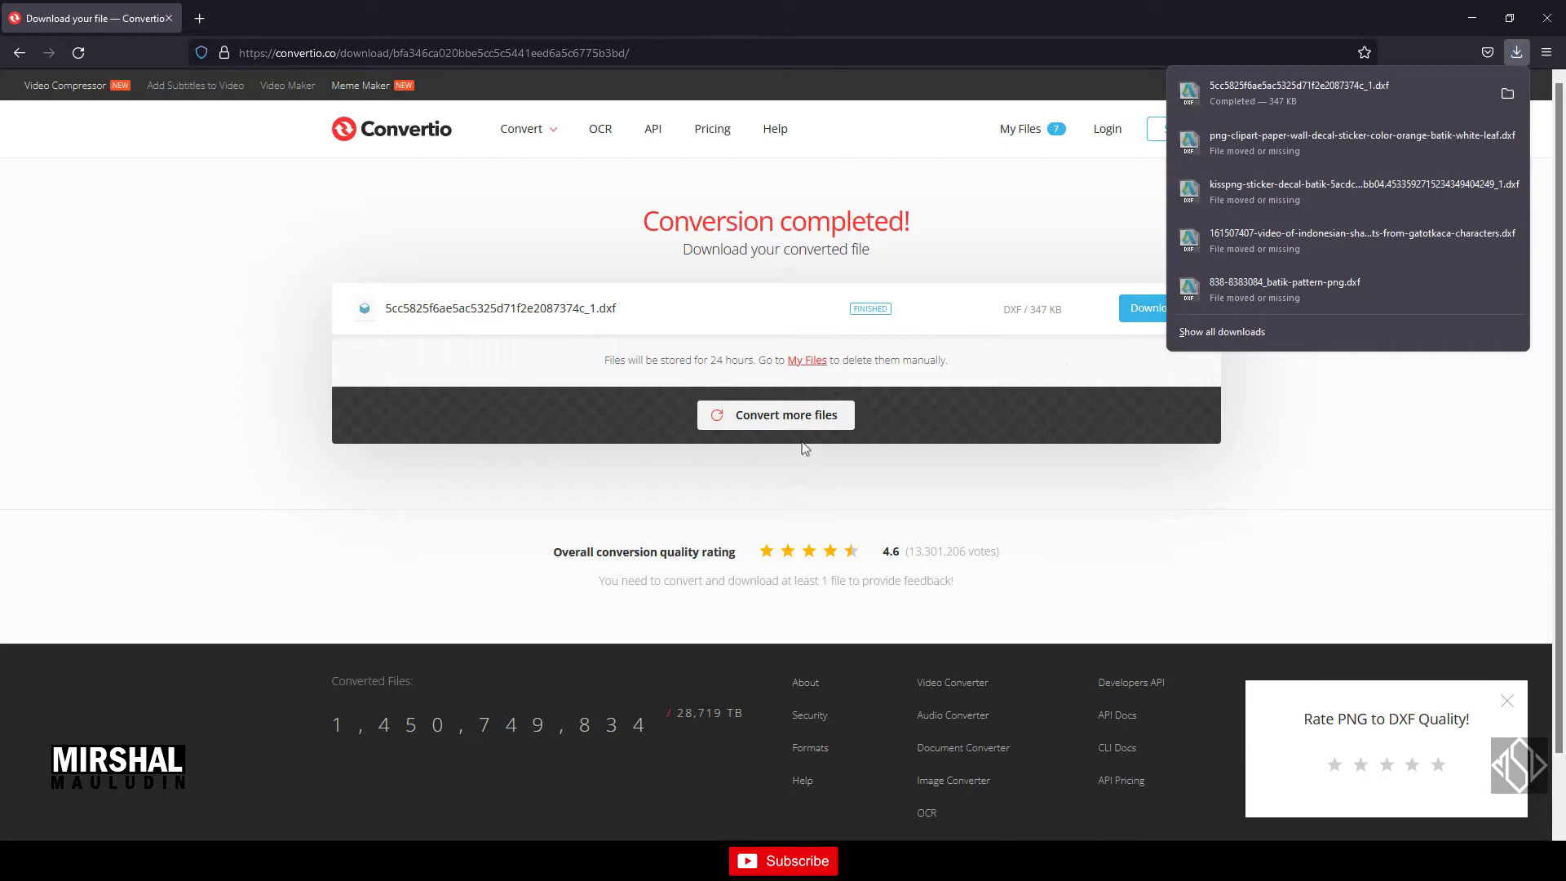
# Step: Convert the batik flower JPG to DXF and download it
pyautogui.click(795, 417)
pyautogui.click(703, 501)
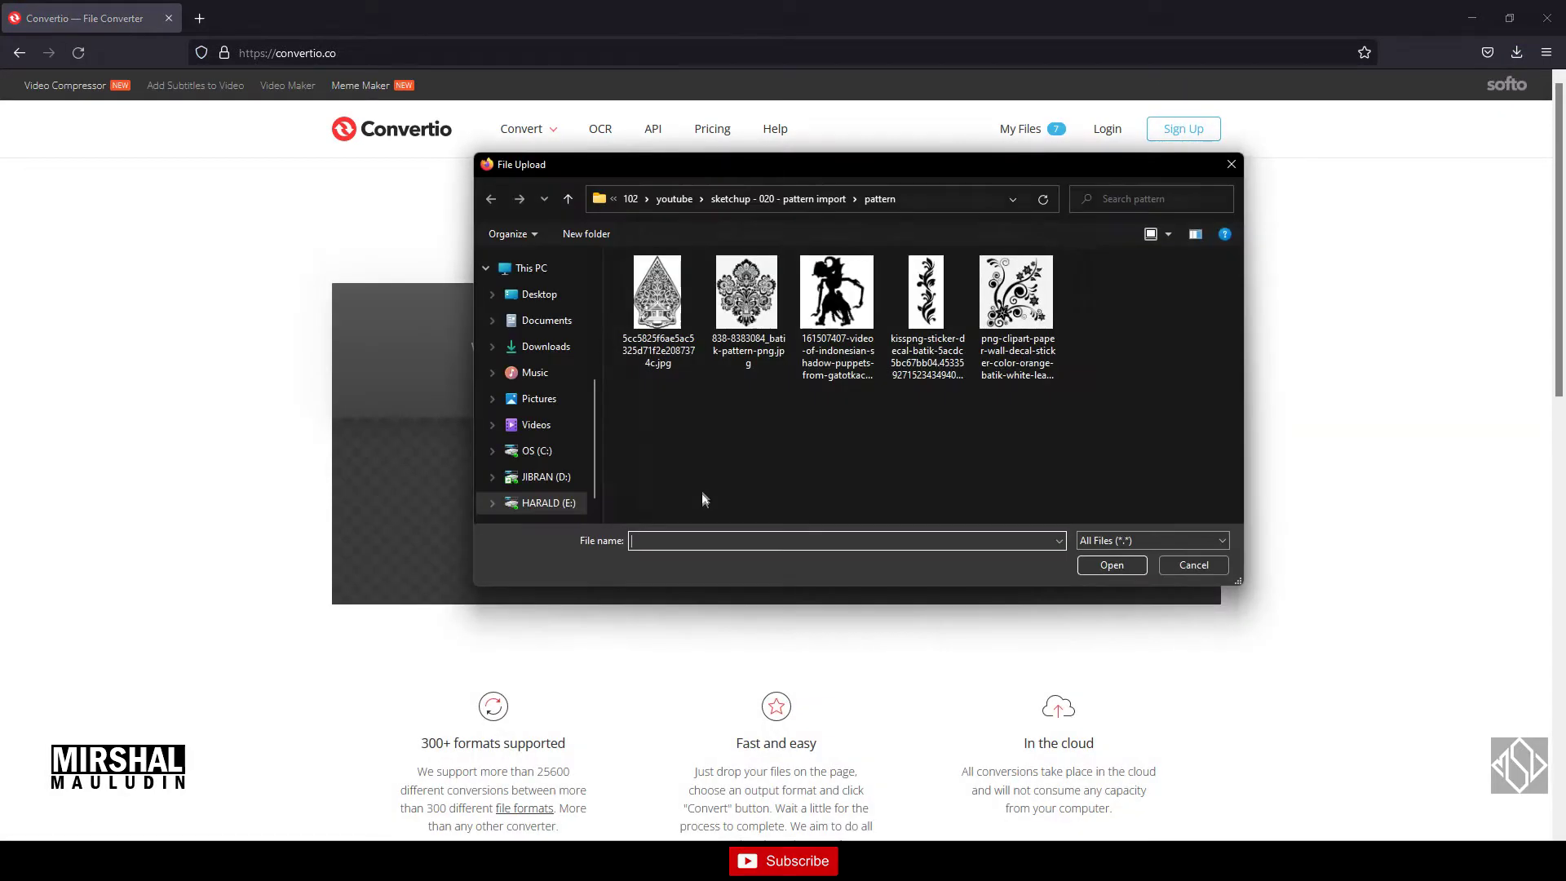
pyautogui.doubleClick(747, 298)
pyautogui.click(845, 551)
pyautogui.click(1137, 418)
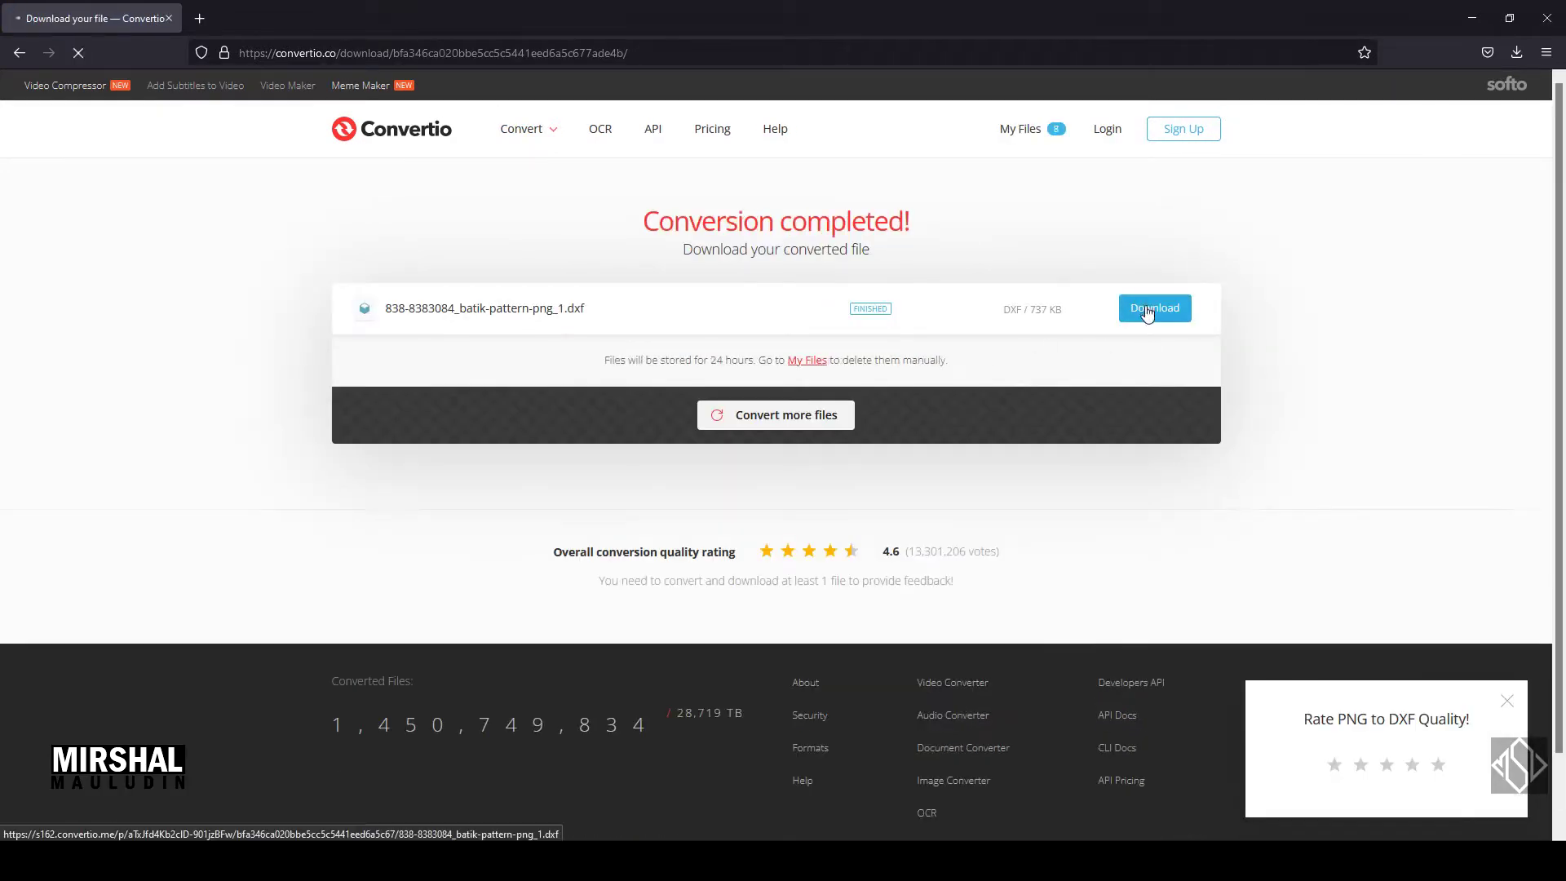
pyautogui.click(1143, 308)
# Step: Convert the shadow-puppet JPG to DXF, download it and show it in its folder
pyautogui.click(776, 412)
pyautogui.doubleClick(838, 352)
pyautogui.click(755, 307)
pyautogui.click(842, 405)
pyautogui.click(1098, 437)
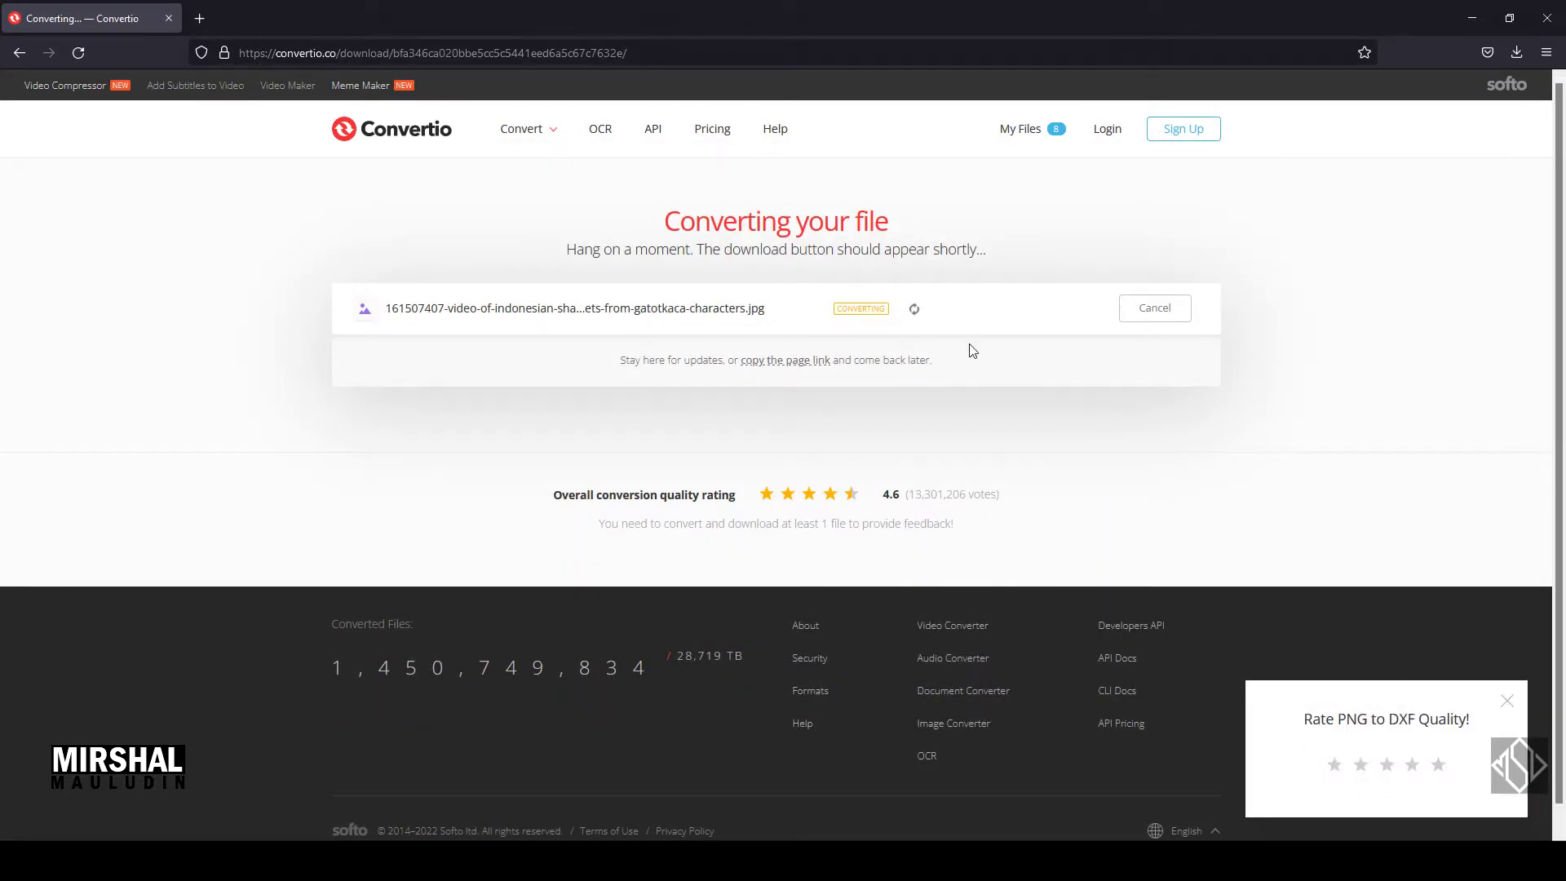
pyautogui.click(1167, 309)
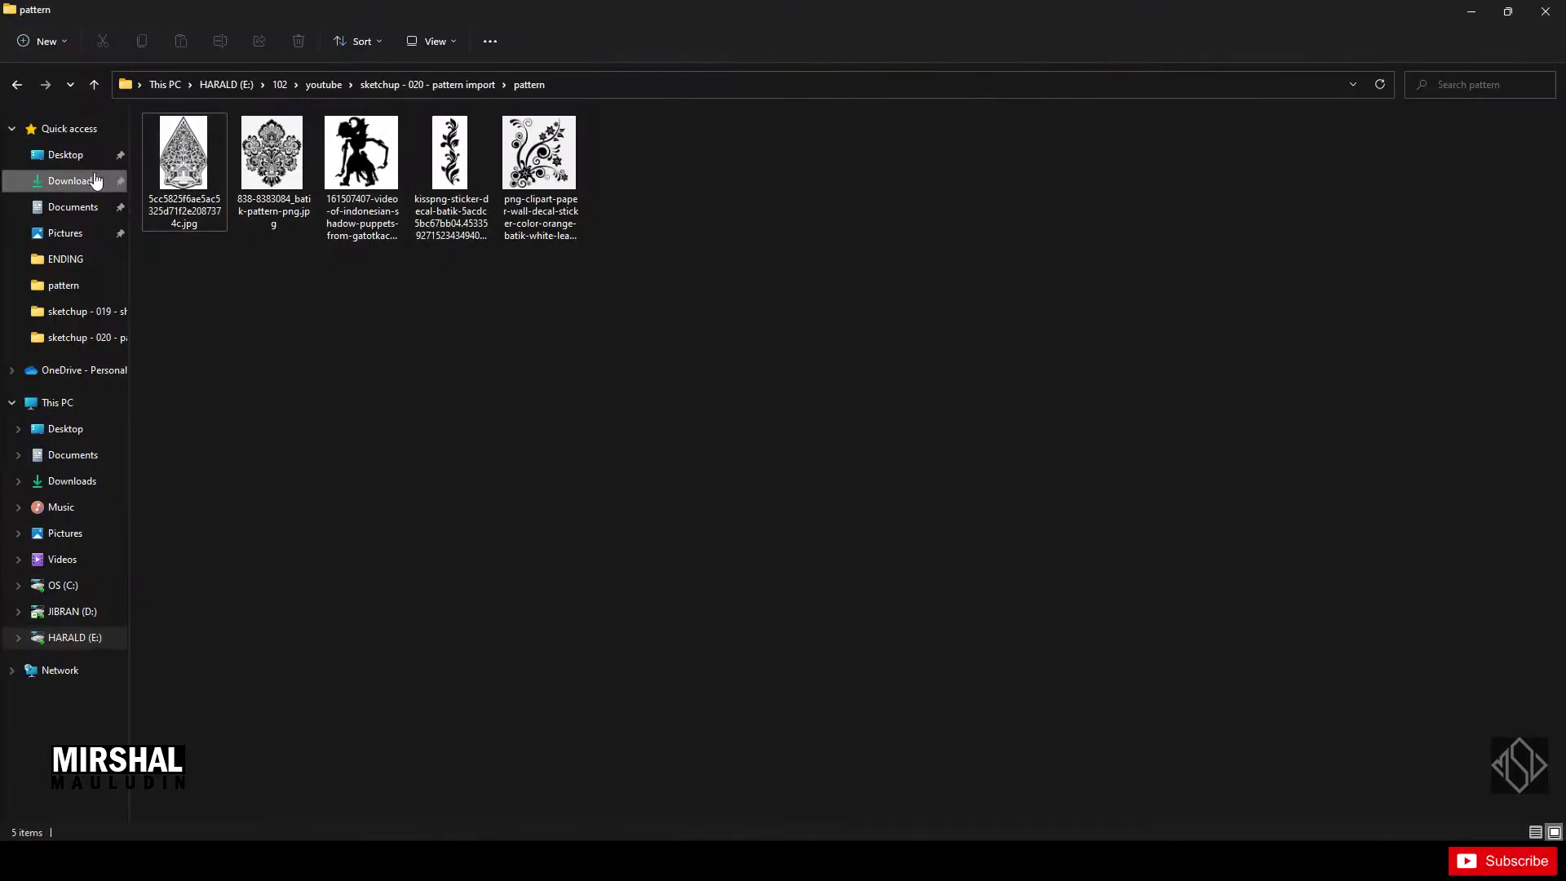
pyautogui.click(96, 180)
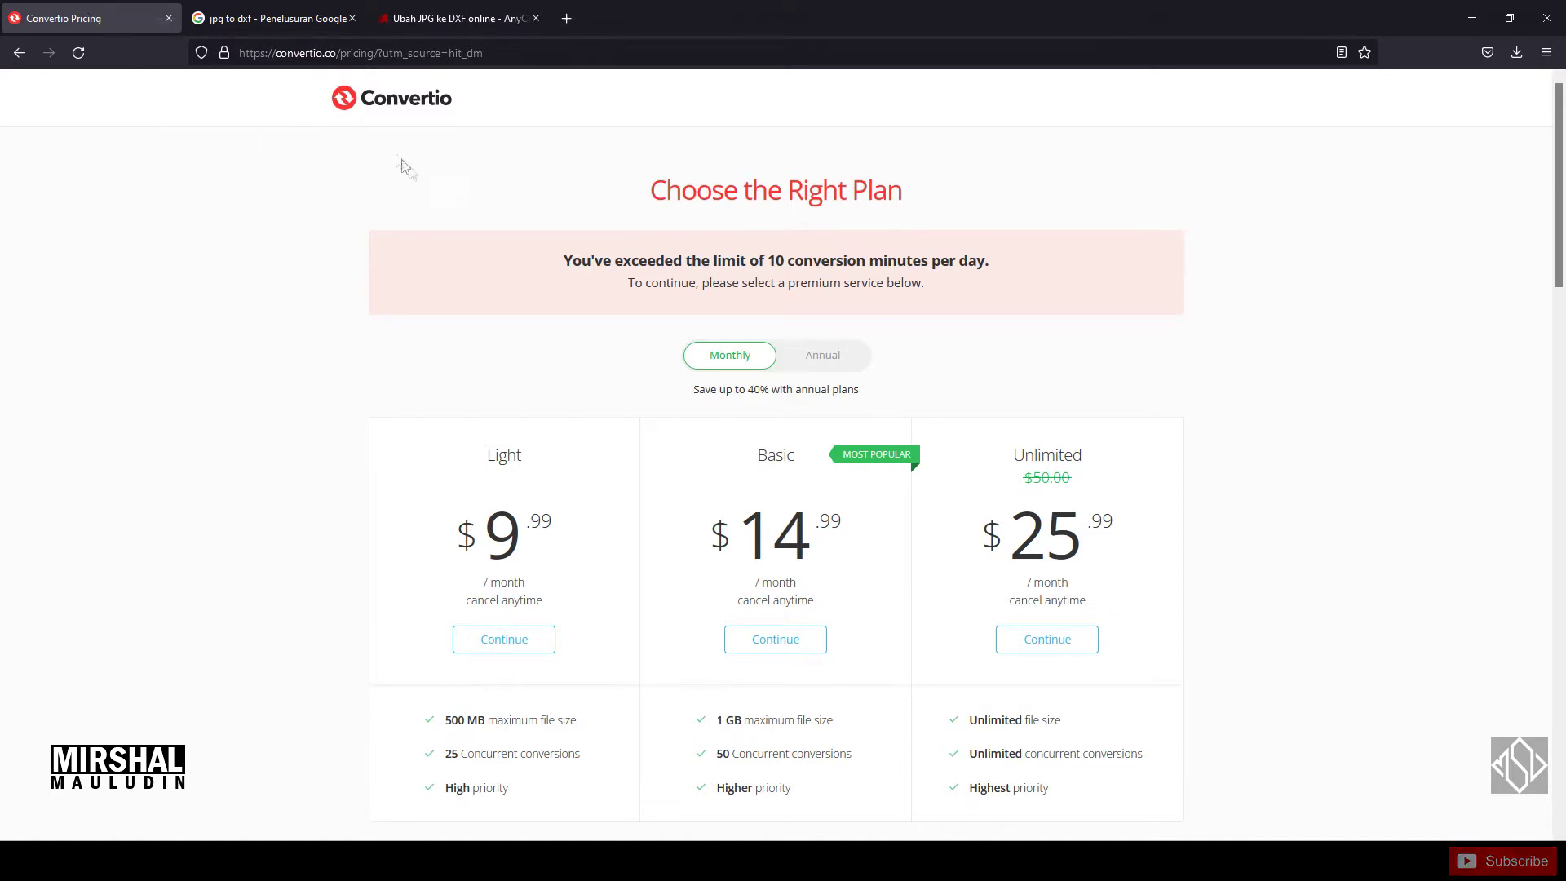
# Step: In AnyConv, convert the kisspng batik sticker image to DXF and download it
pyautogui.scroll(-2, 575, 281)
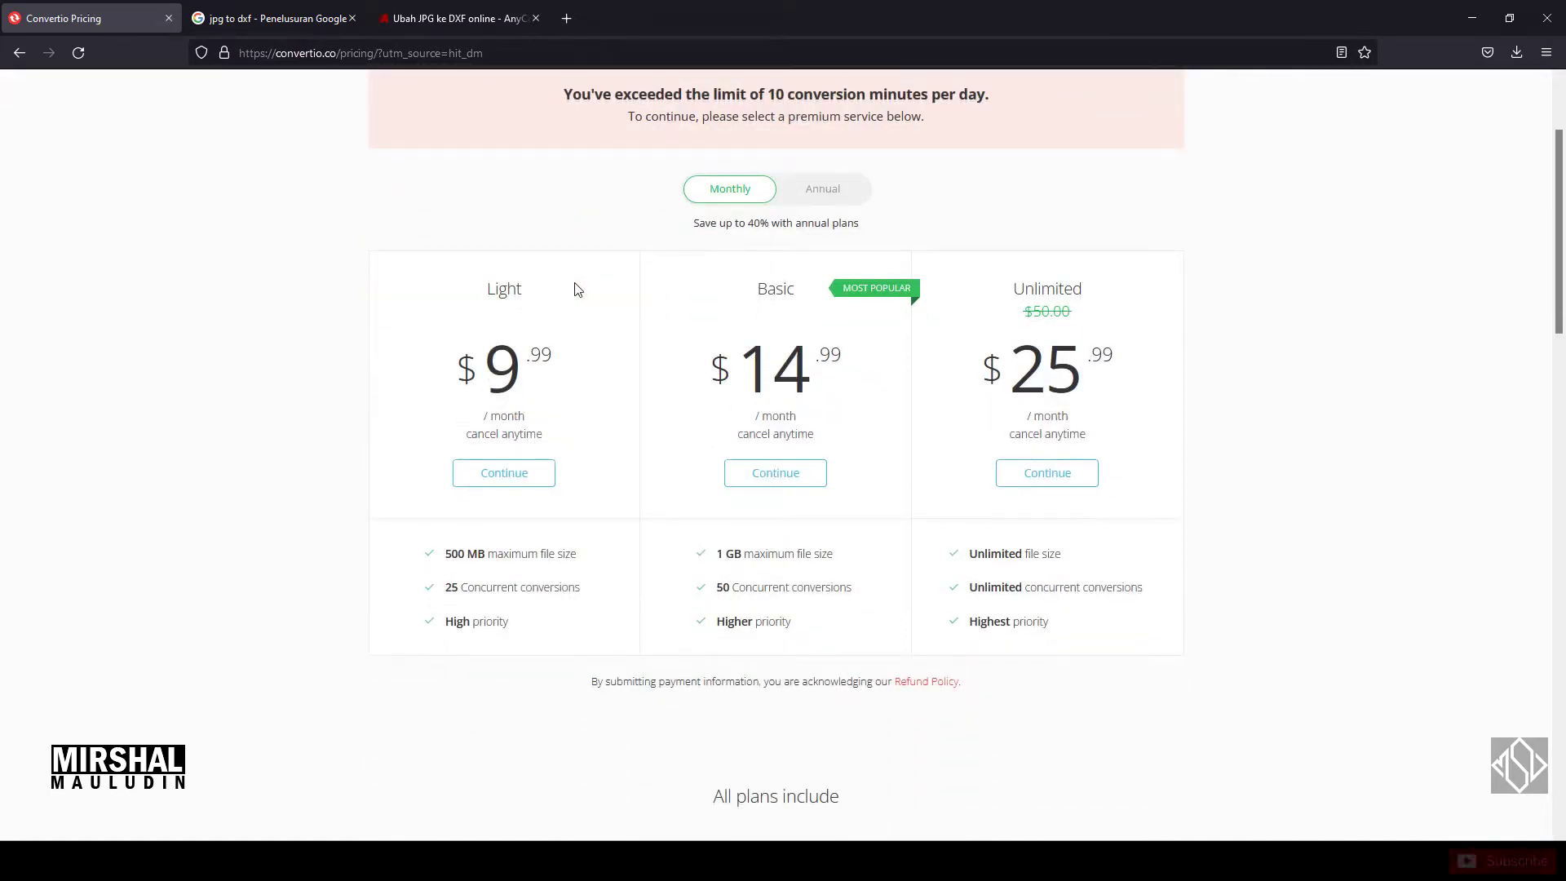
pyautogui.scroll(2, 588, 286)
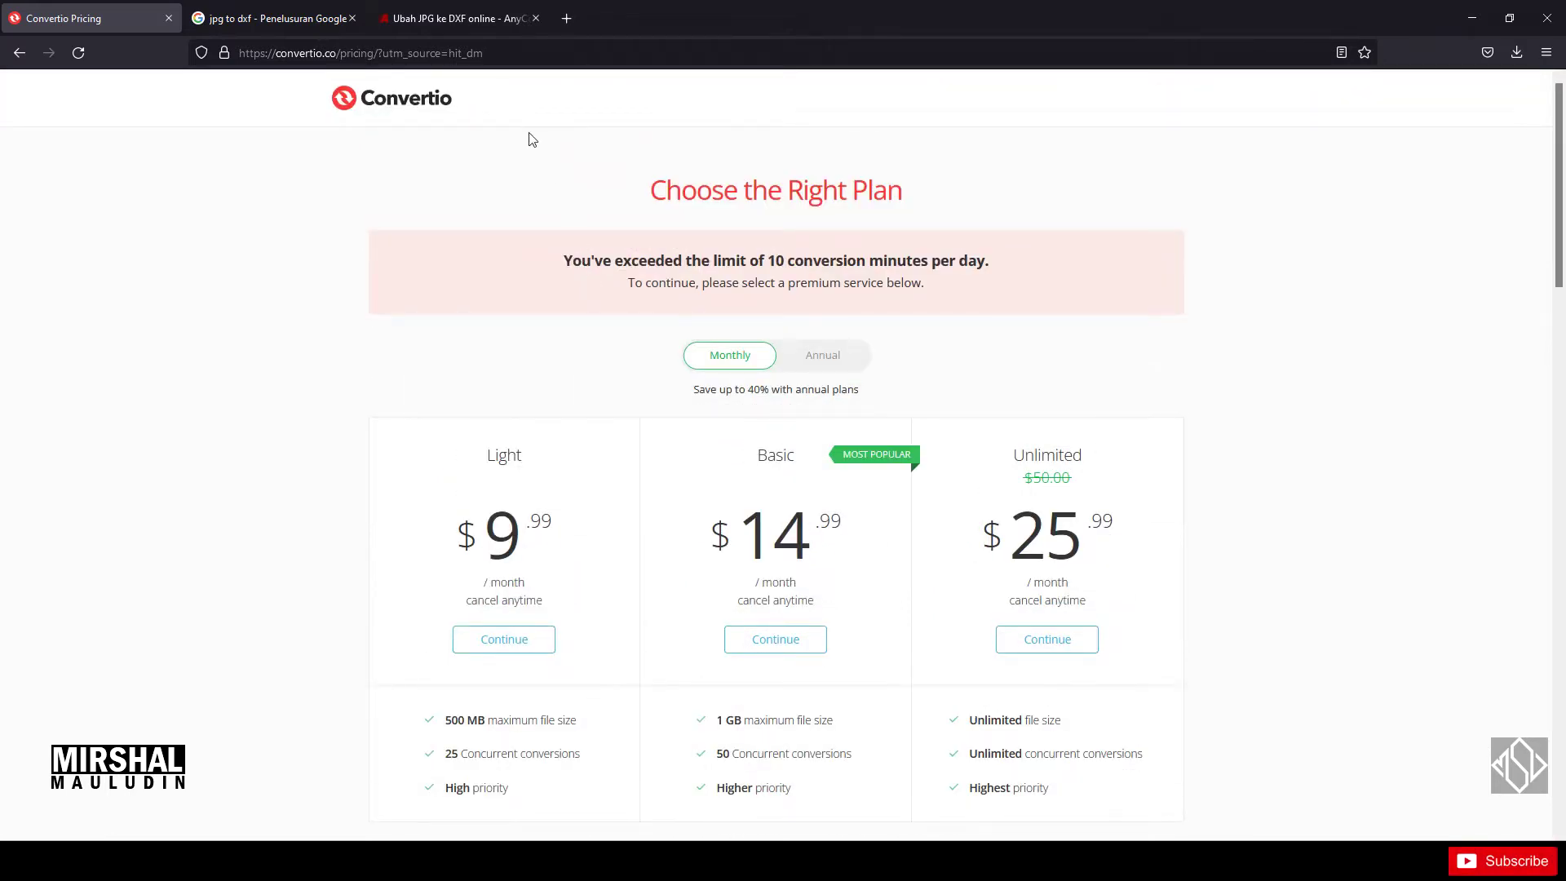
pyautogui.click(457, 18)
pyautogui.click(799, 545)
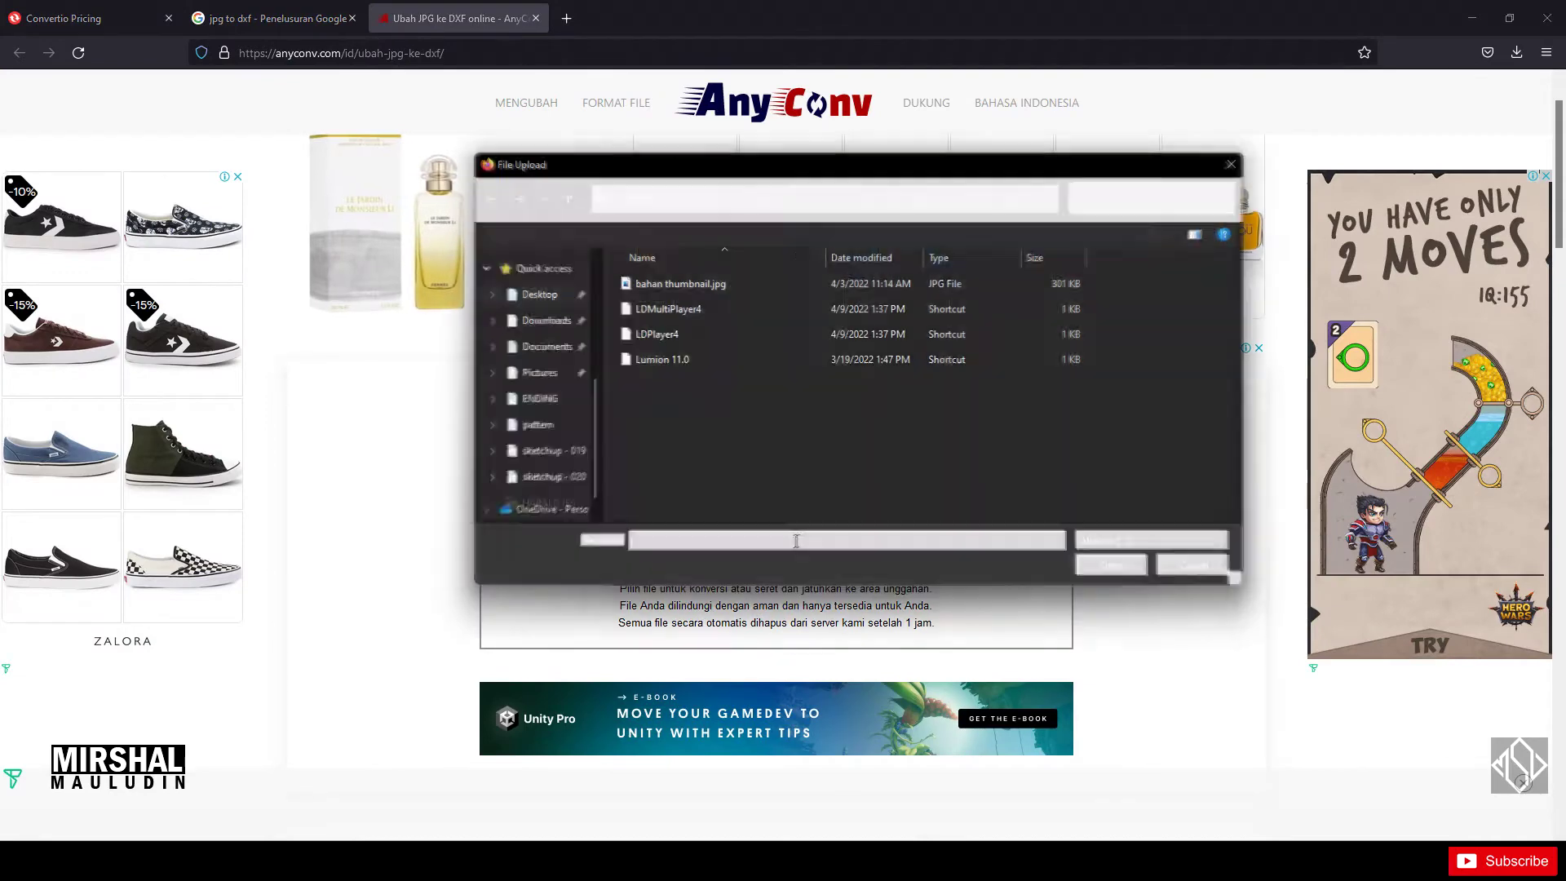
pyautogui.scroll(-3, 718, 407)
pyautogui.doubleClick(720, 416)
pyautogui.doubleClick(933, 330)
pyautogui.click(779, 526)
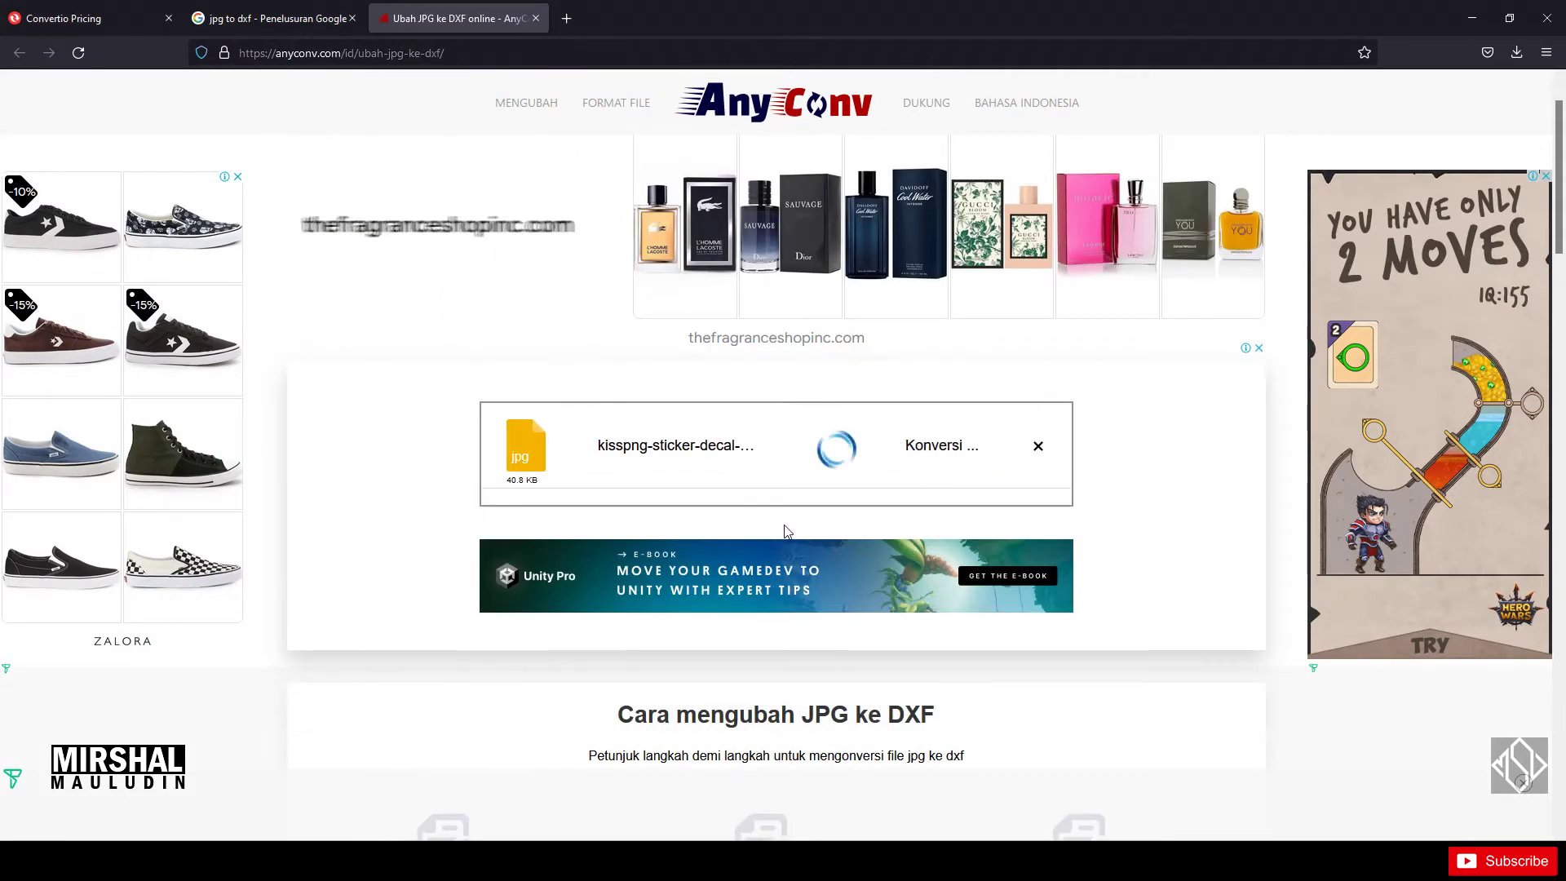
pyautogui.click(904, 446)
# Step: Convert the png-clipart floral image to DXF and download it
pyautogui.click(819, 537)
pyautogui.doubleClick(1014, 283)
pyautogui.click(776, 521)
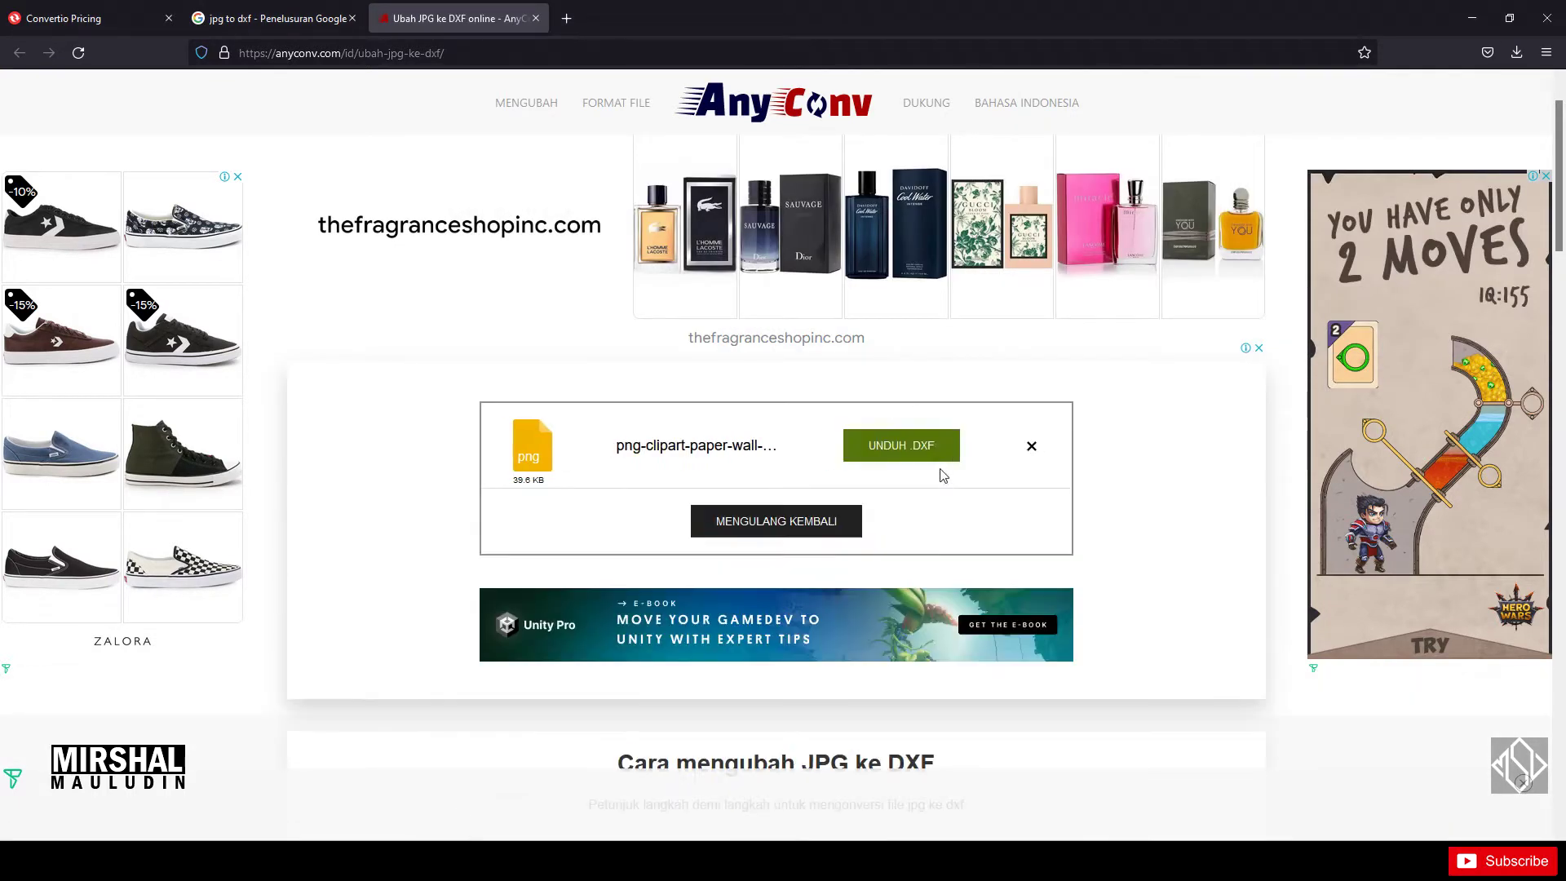
pyautogui.click(913, 453)
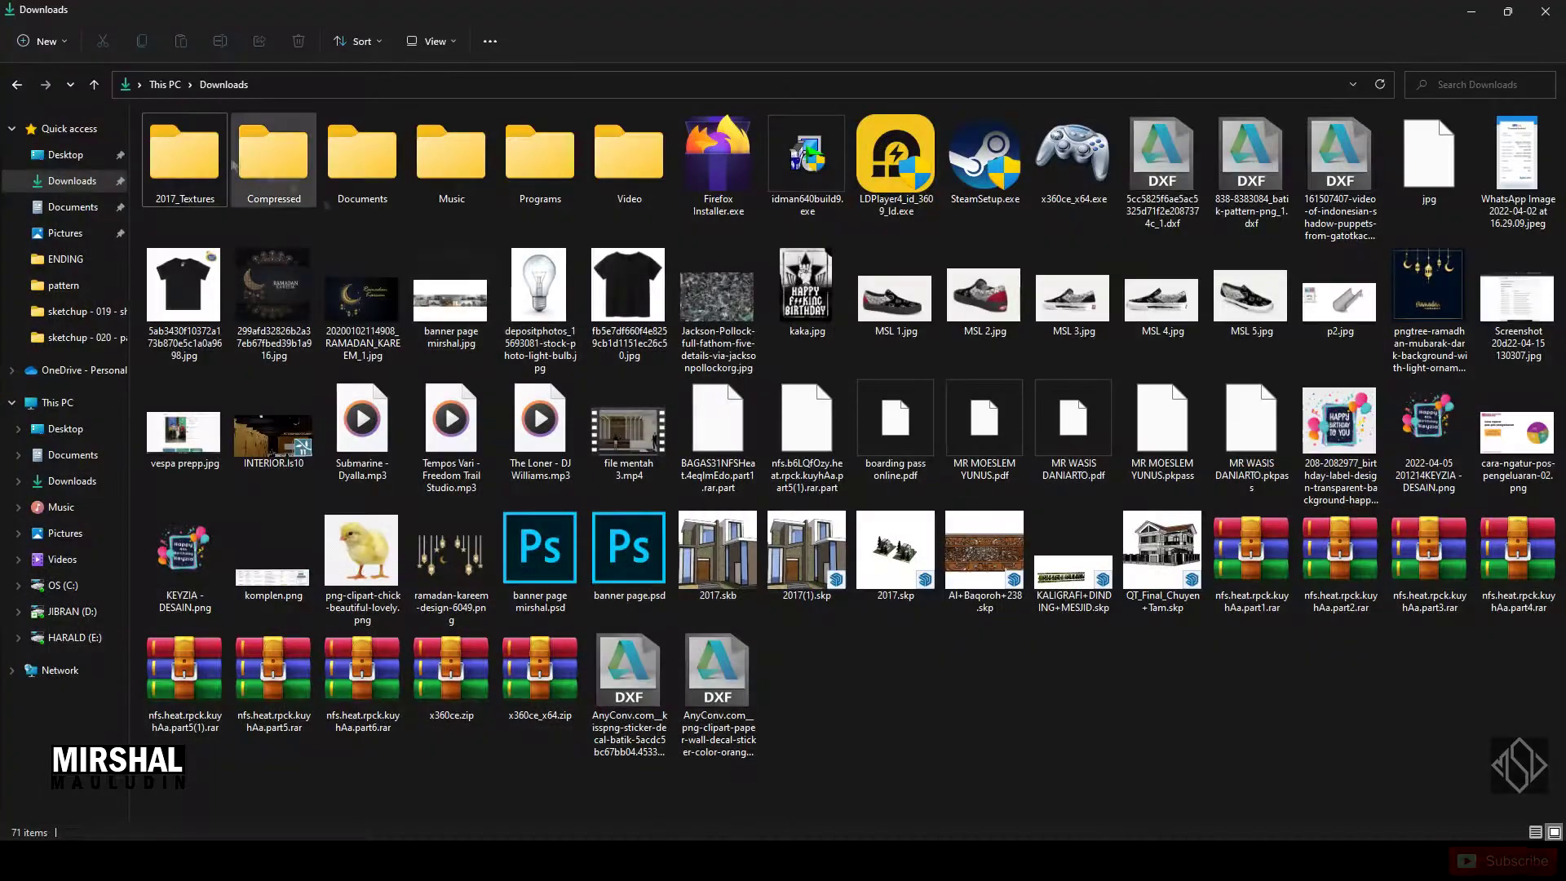
# Step: Sort Downloads by type and copy the five DXF files into the pattern folder
pyautogui.rightClick(1248, 508)
pyautogui.click(1285, 653)
pyautogui.moveTo(1559, 238); pyautogui.dragTo(1212, 210)
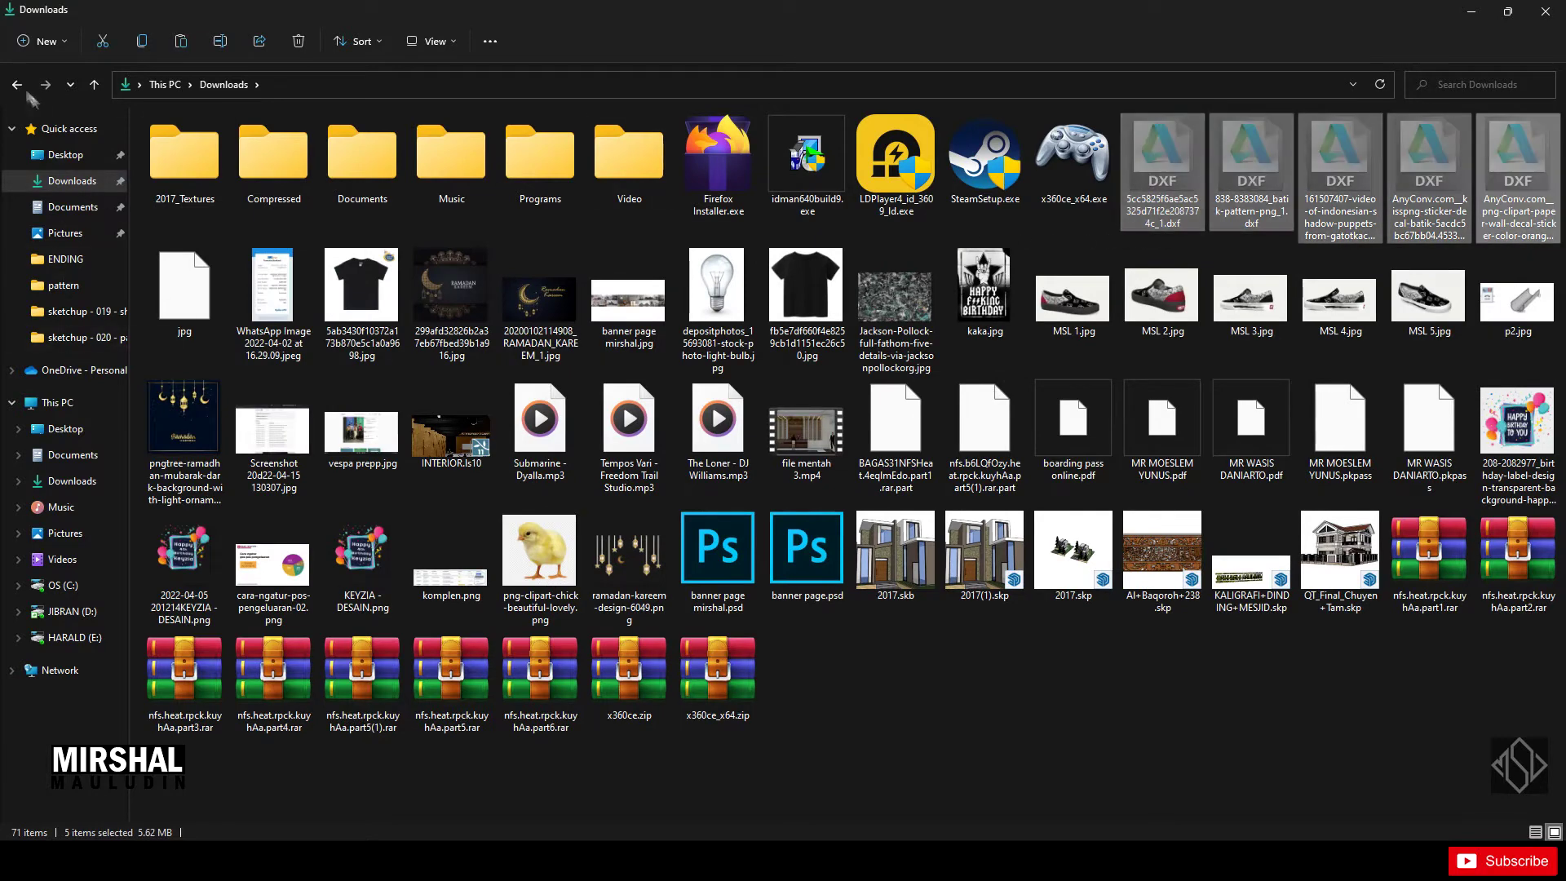
pyautogui.rightClick(499, 336)
pyautogui.click(525, 355)
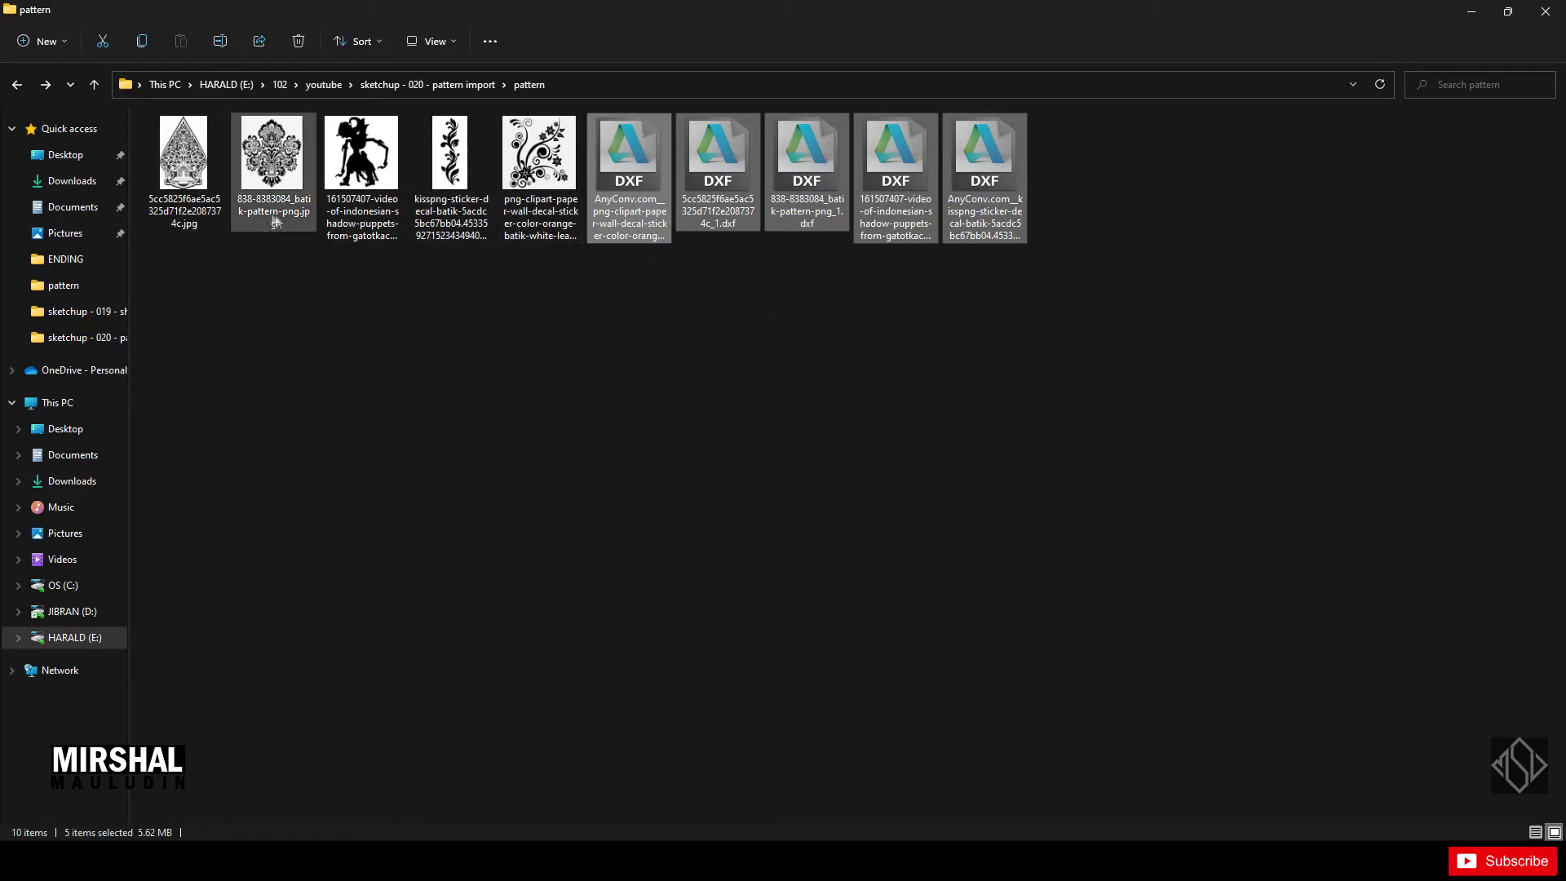
pyautogui.click(608, 424)
pyautogui.rightClick(652, 452)
pyautogui.click(1241, 345)
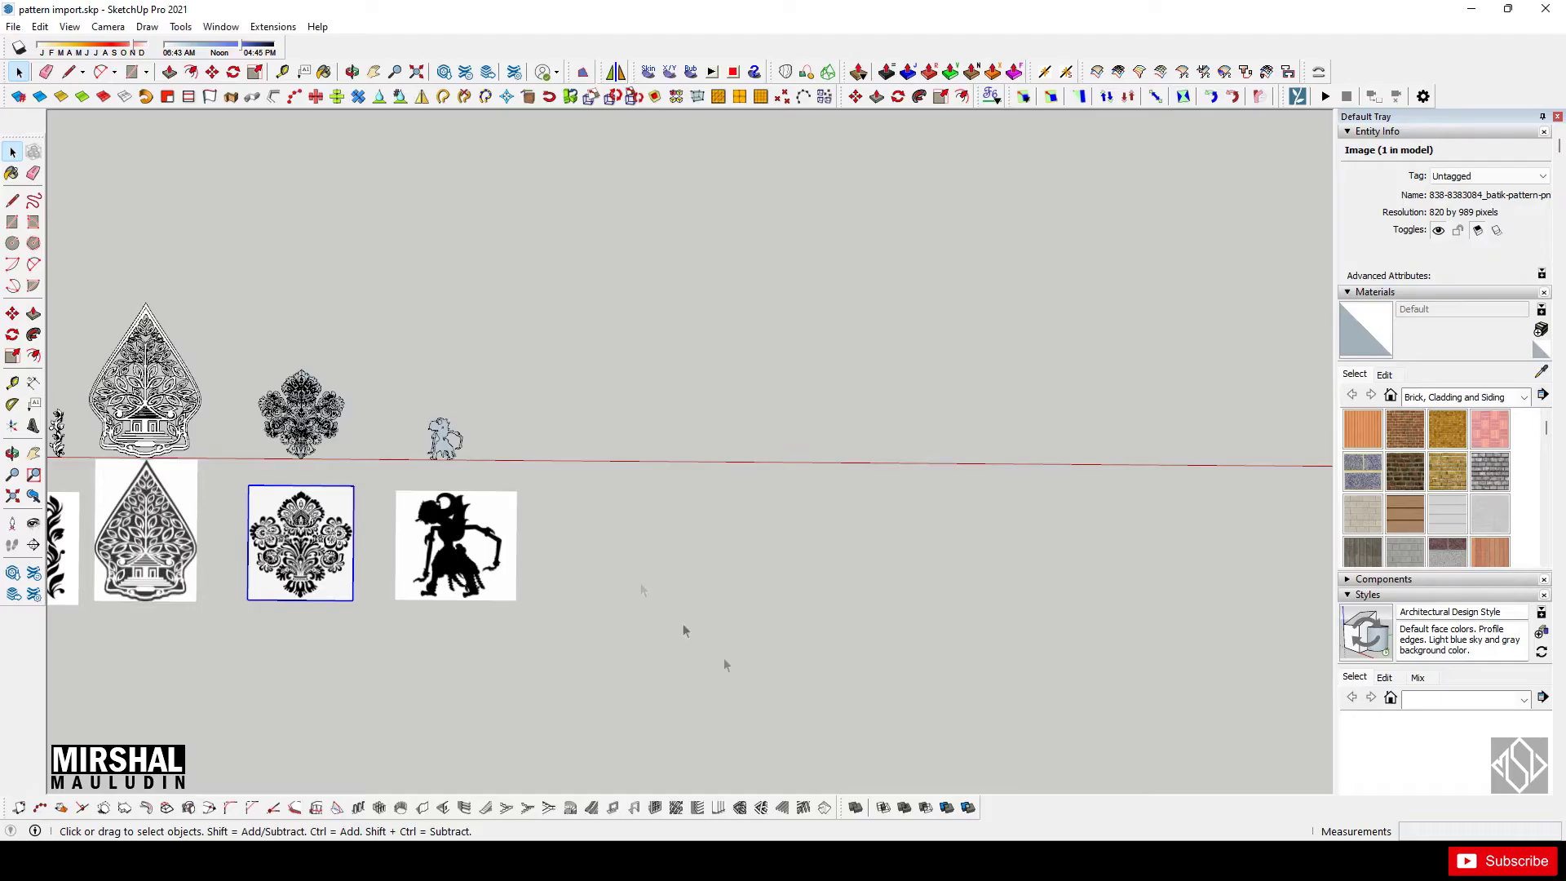
pyautogui.scroll(-3, 926, 378)
pyautogui.scroll(-5, 913, 252)
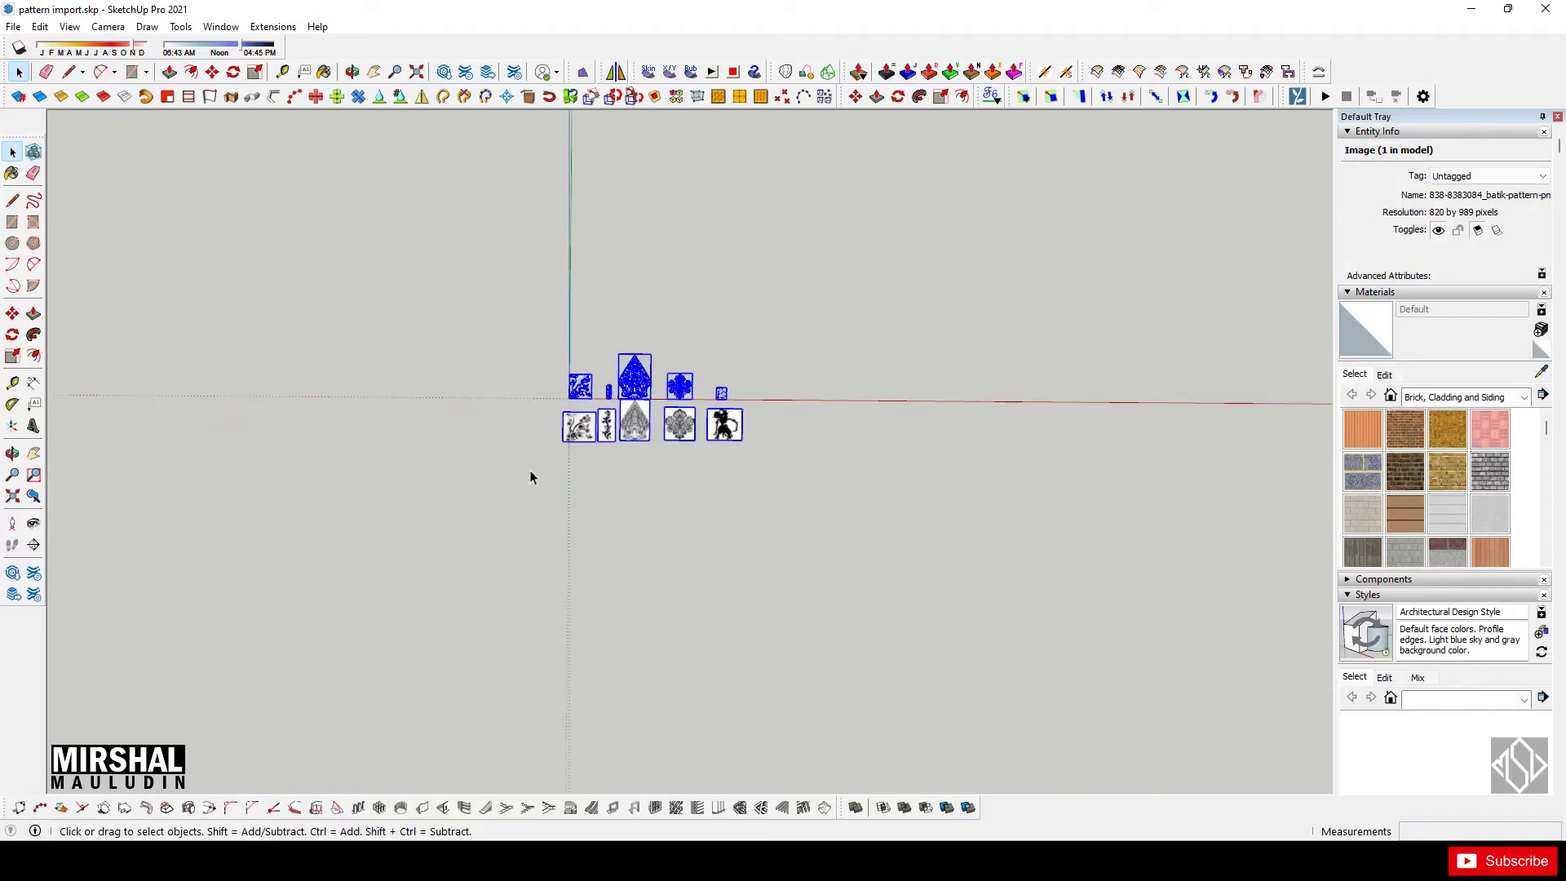
# Step: Move everything in the model further along the red axis
pyautogui.hotkey('ctrl', 'a')
pyautogui.press('m')
pyautogui.click(594, 489)
pyautogui.scroll(-2, 538, 489)
pyautogui.click(806, 498)
pyautogui.press('space')
pyautogui.scroll(3, 580, 447)
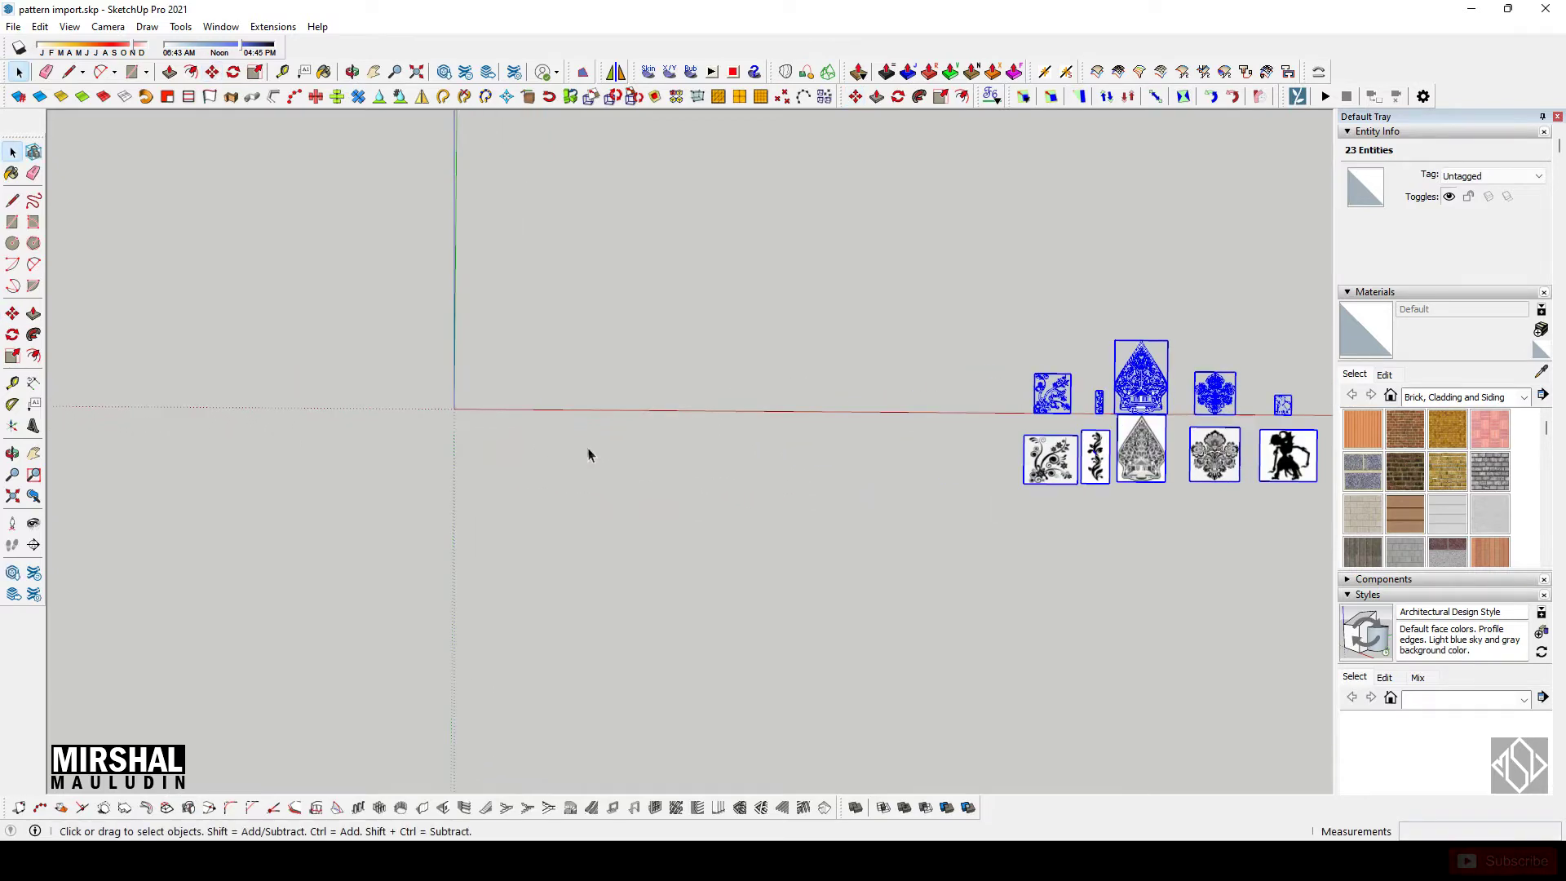
# Step: Import the first pattern DXF, filtering the file list to AutoCAD Files
pyautogui.click(13, 26)
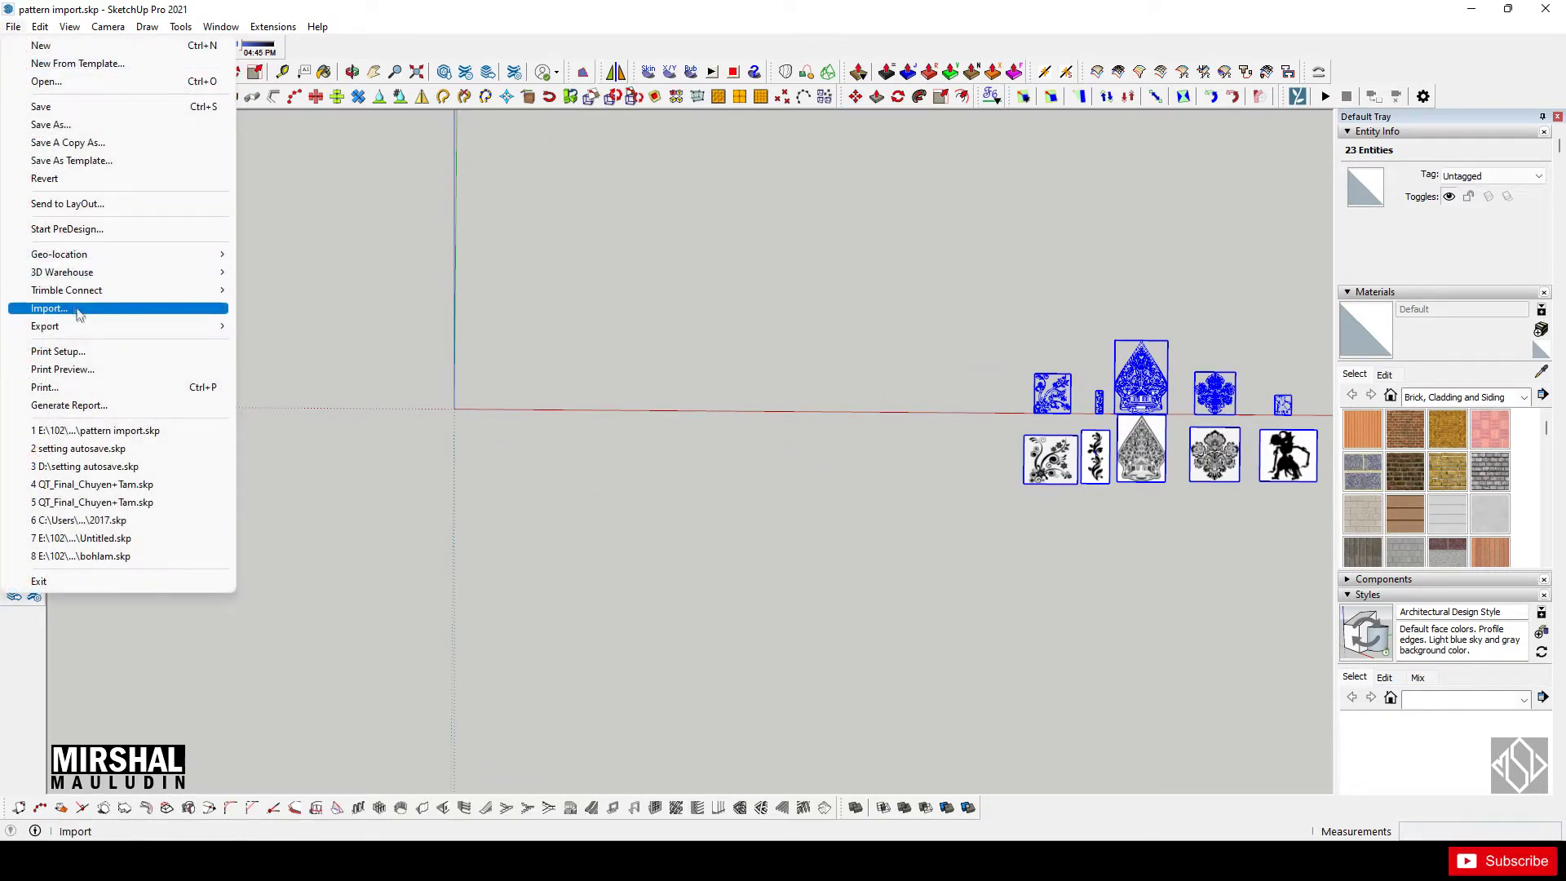
pyautogui.click(71, 308)
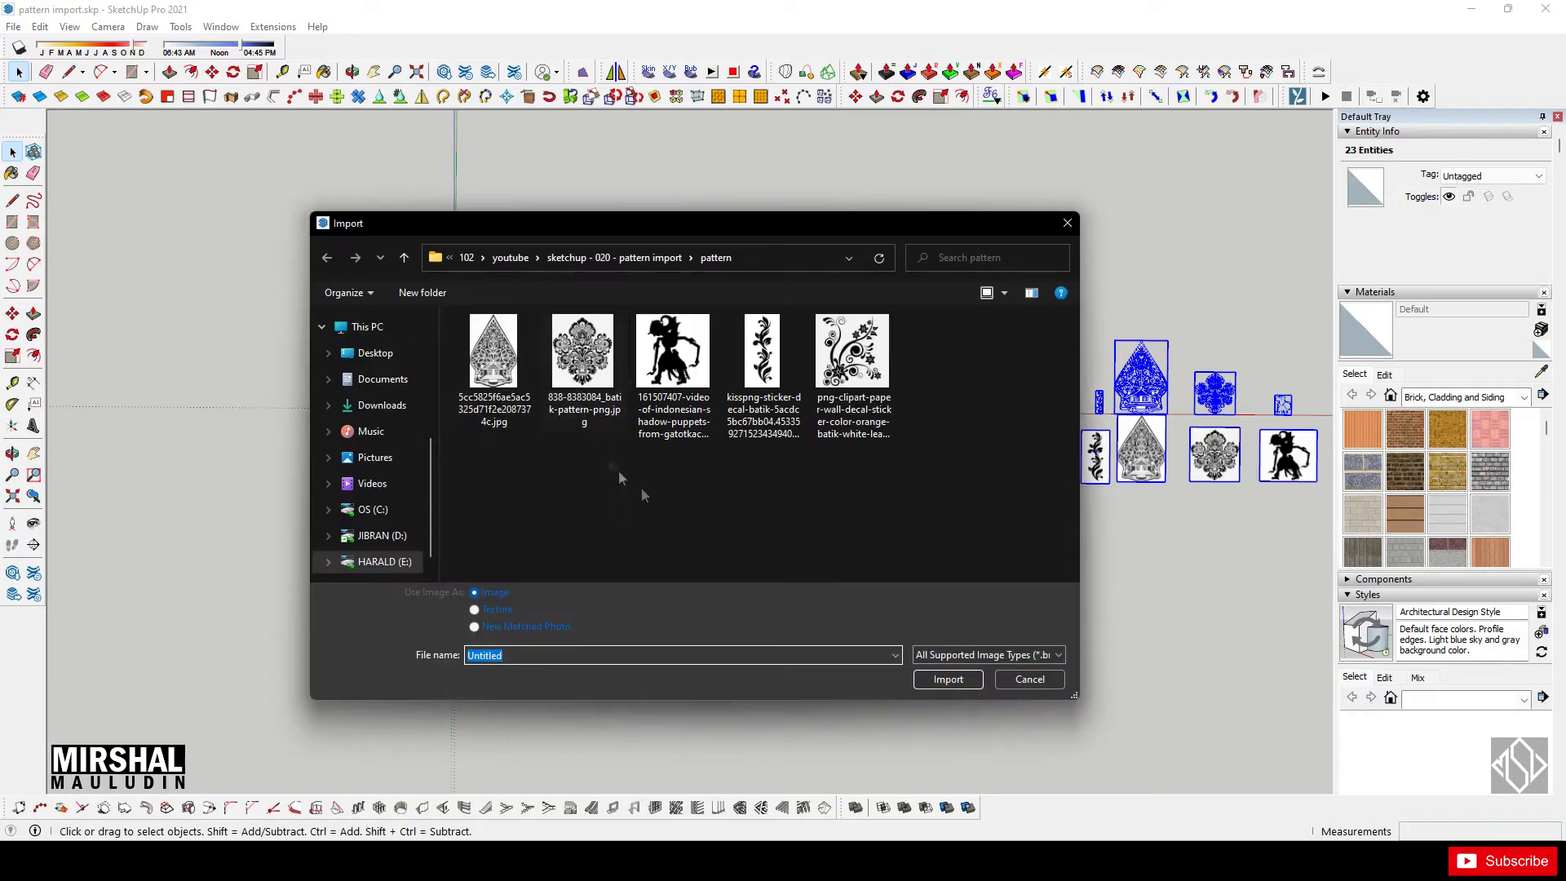
pyautogui.click(1039, 654)
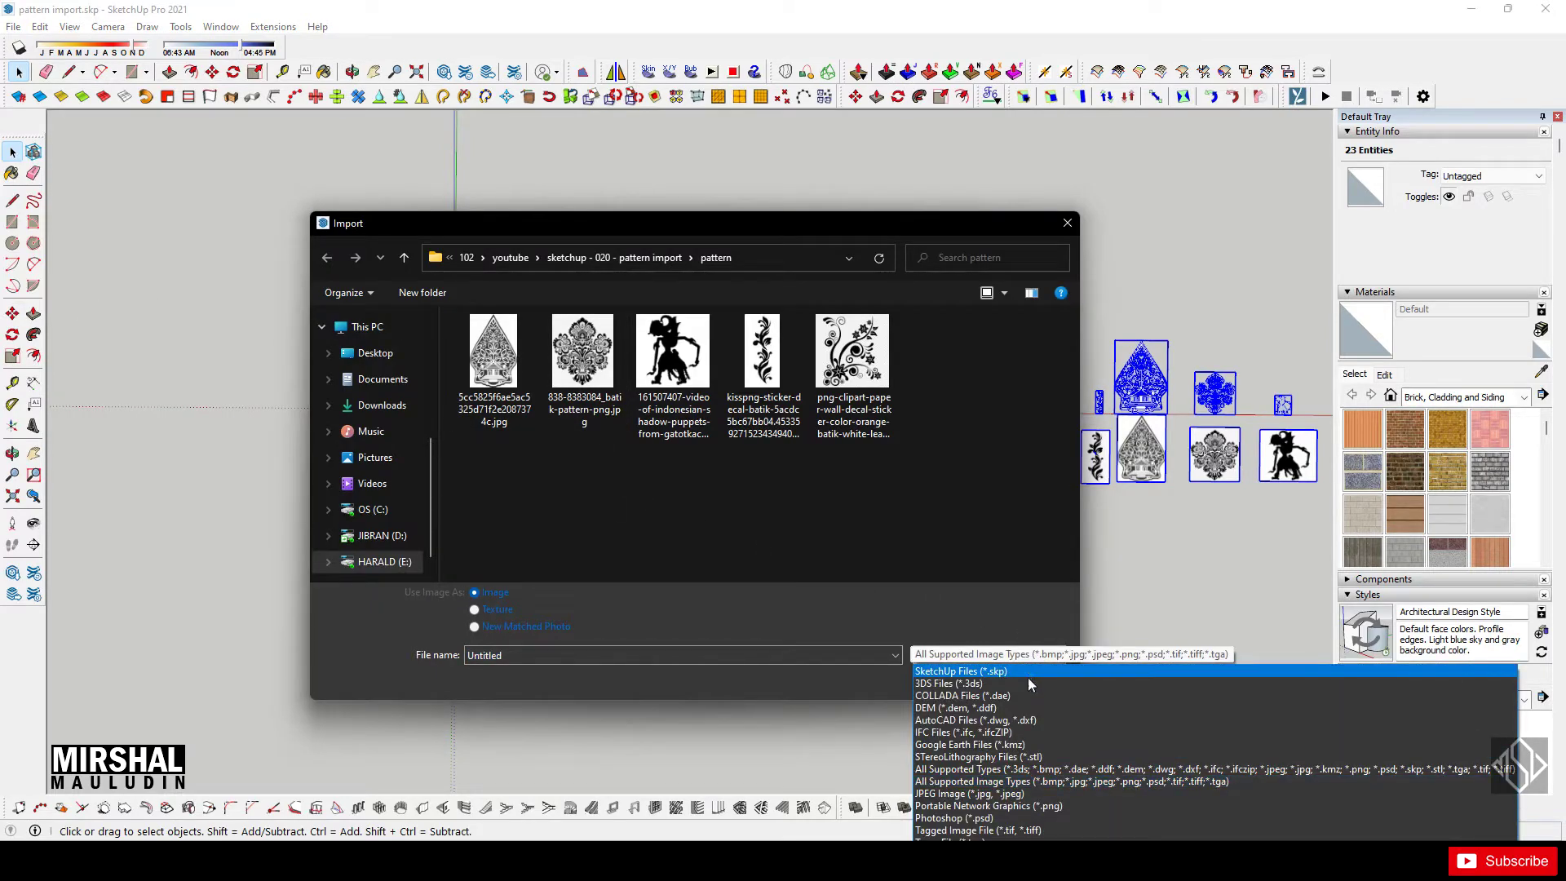
pyautogui.click(1041, 721)
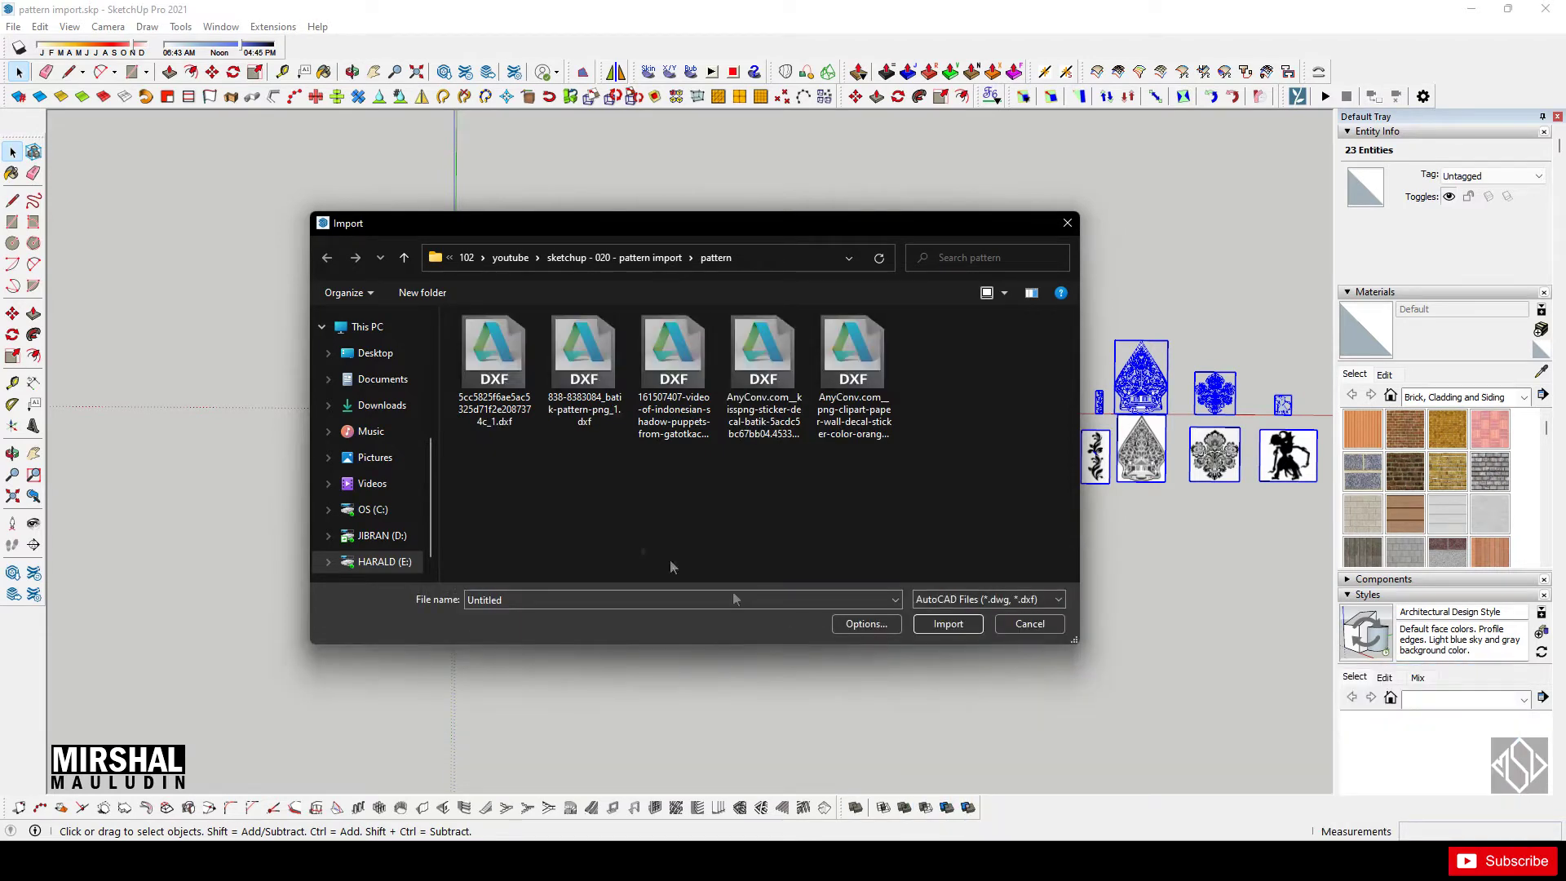
pyautogui.doubleClick(495, 381)
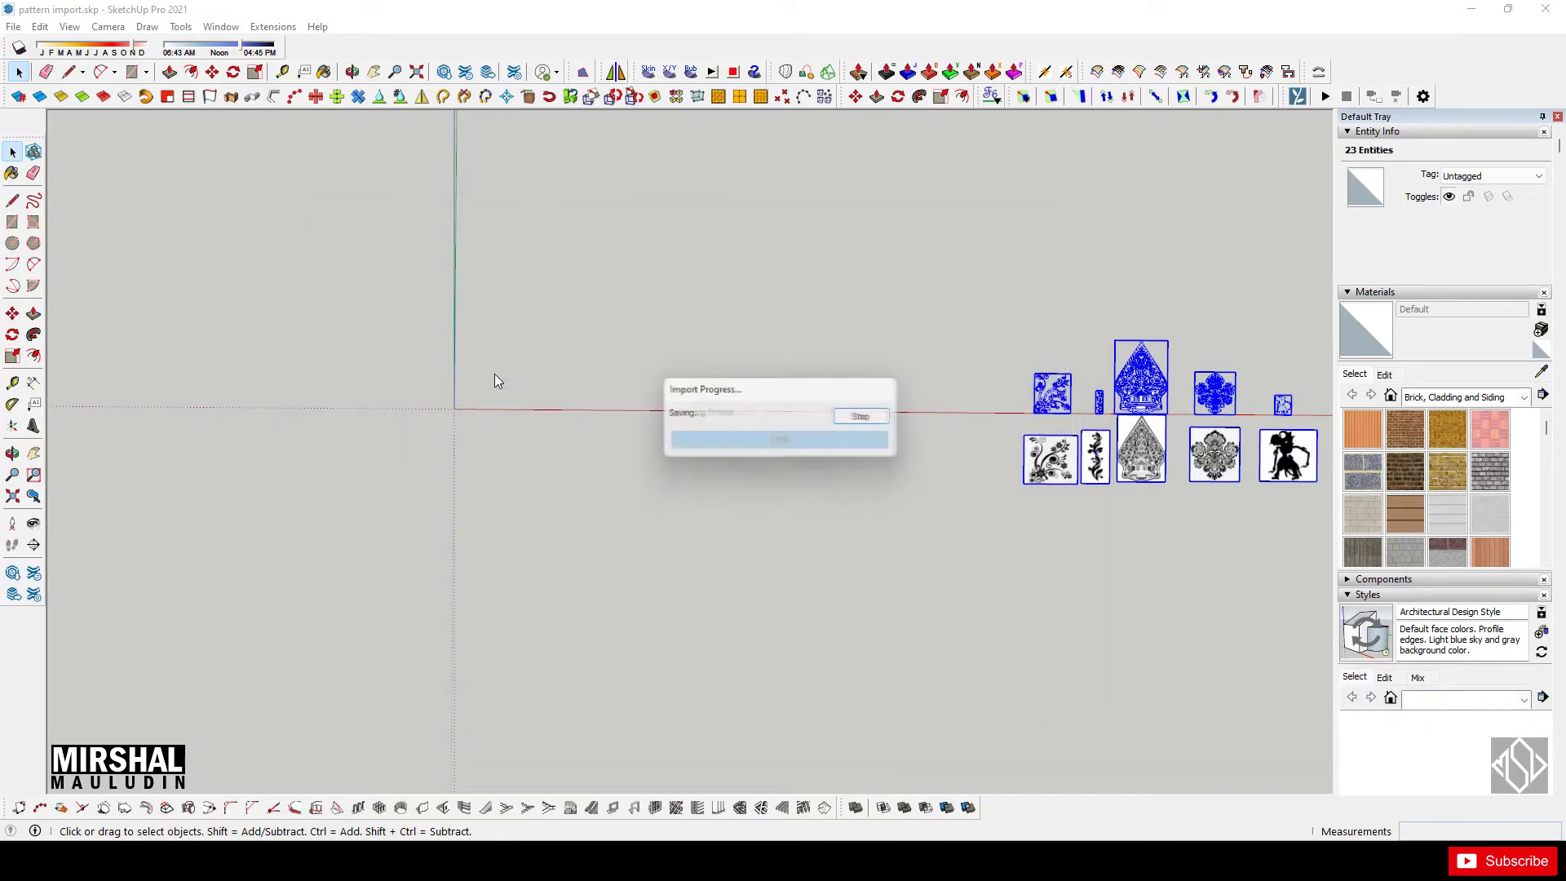
# Step: Dismiss the Import Results report and zoom in to inspect the imported gunungan
pyautogui.click(871, 553)
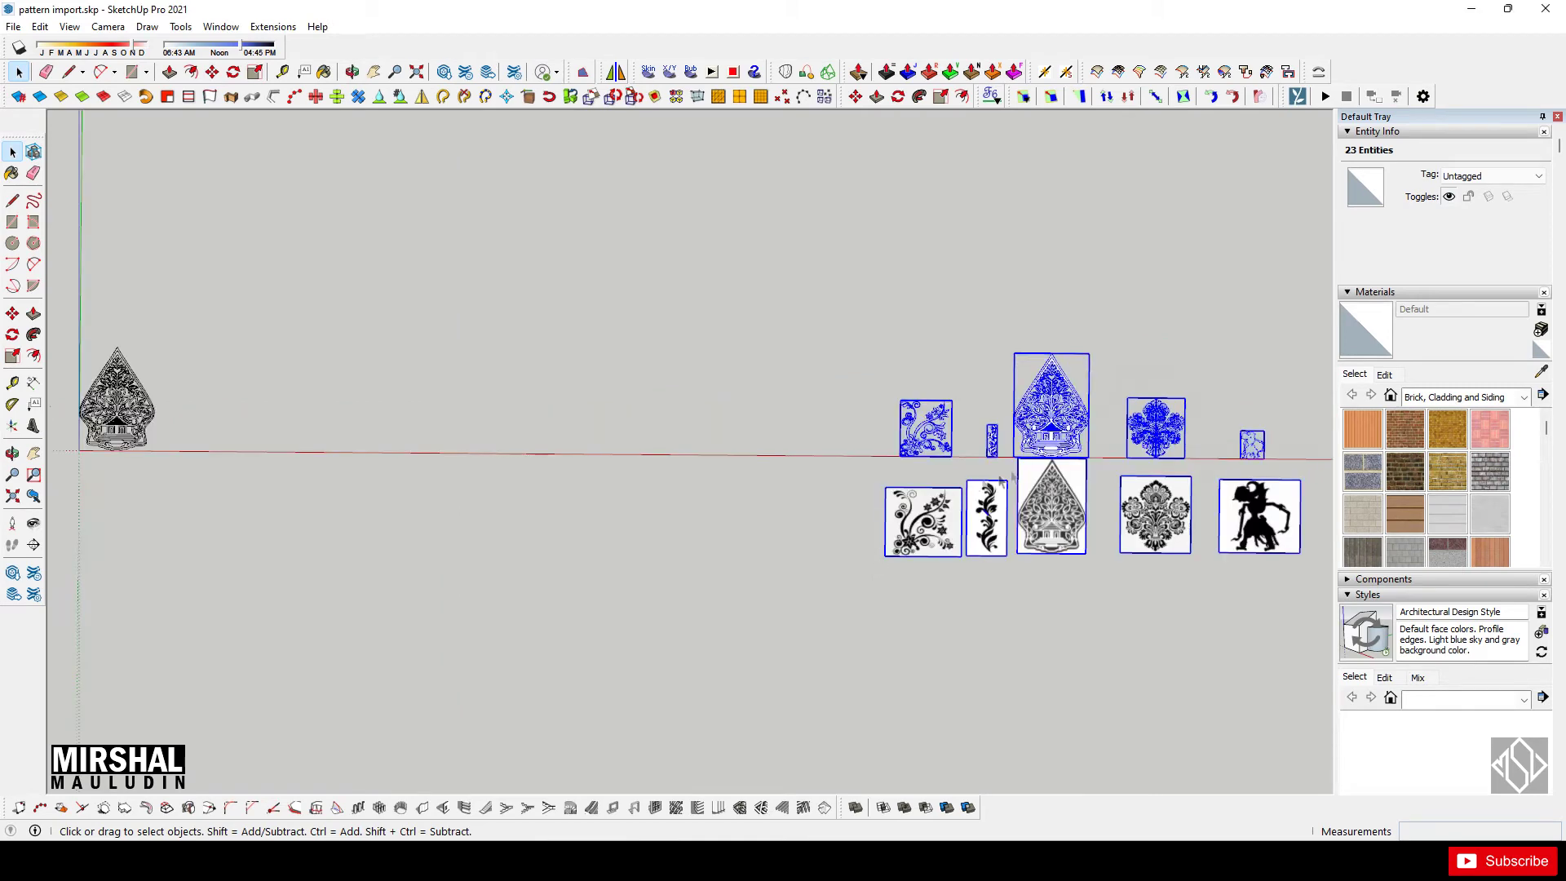
pyautogui.scroll(-3, 1090, 459)
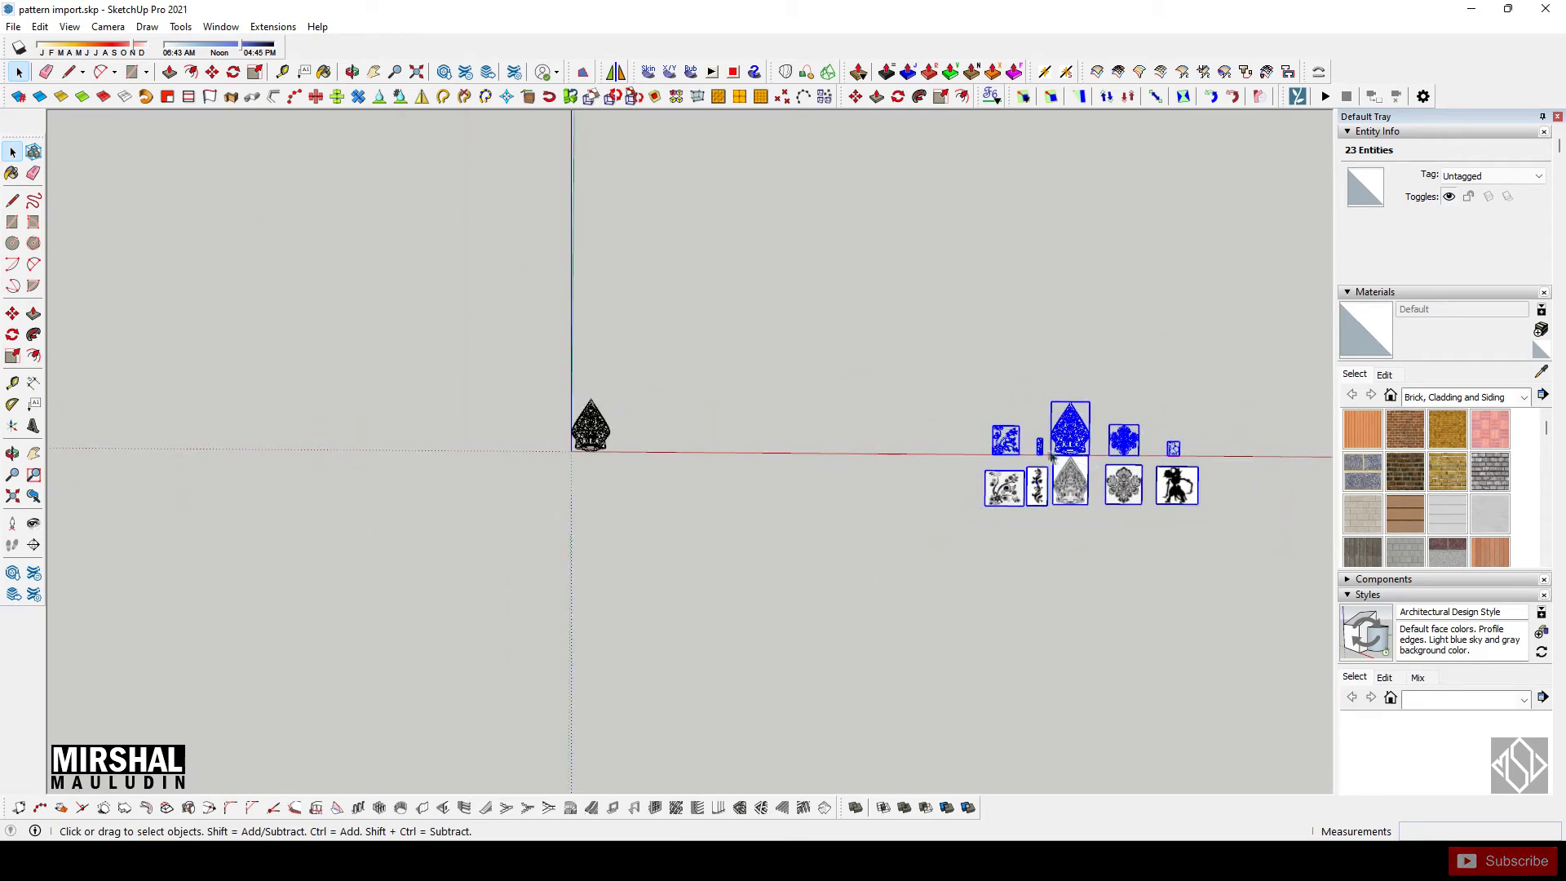
pyautogui.scroll(2, 515, 431)
pyautogui.scroll(1, 542, 432)
pyautogui.scroll(2, 620, 437)
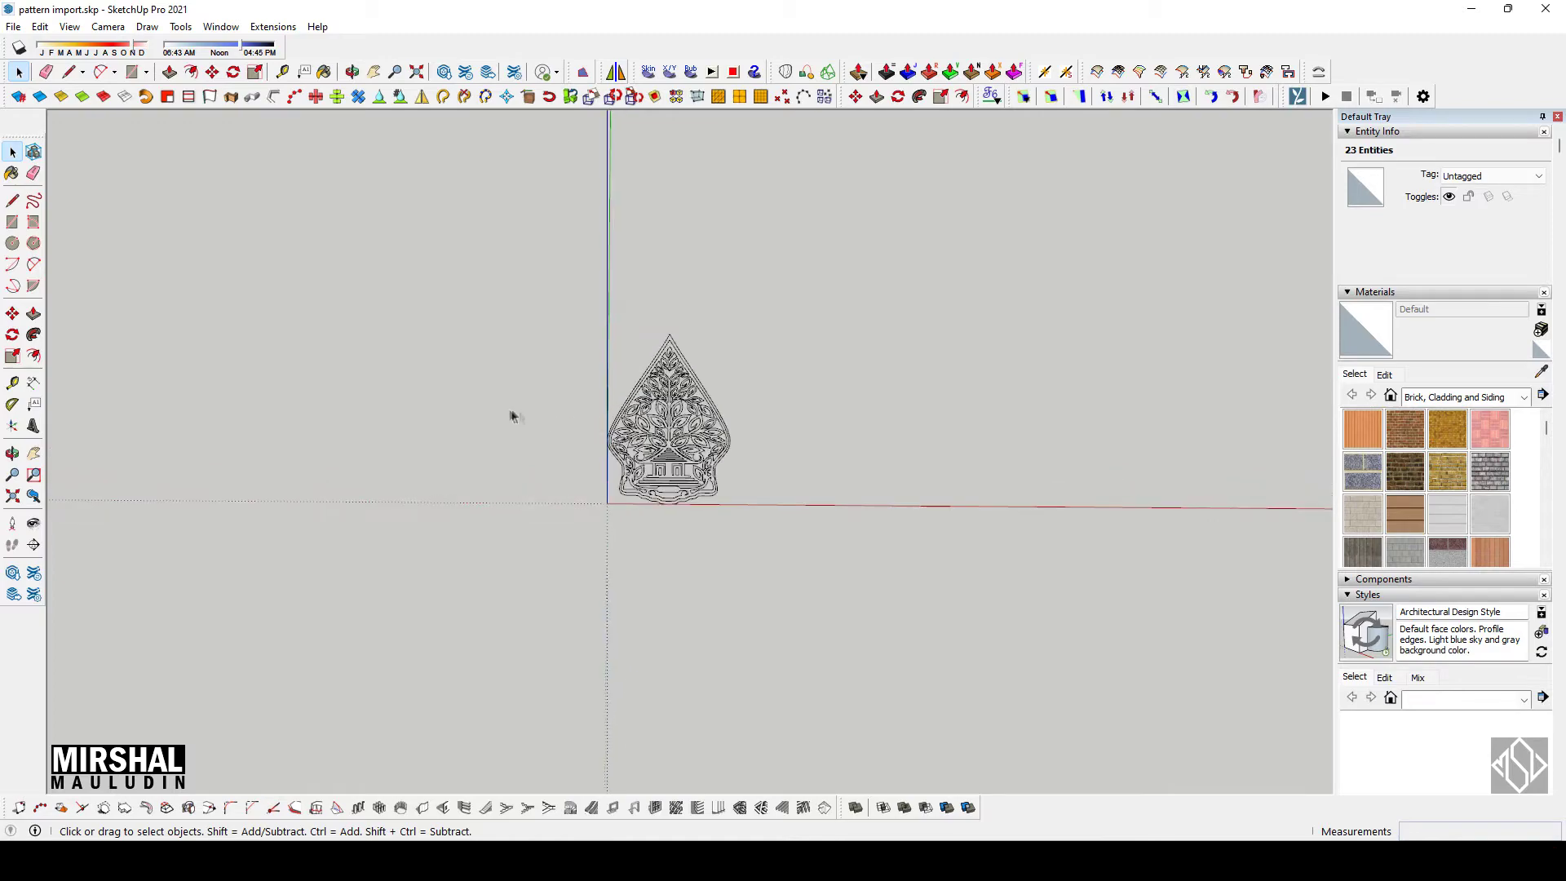
pyautogui.scroll(-2, 512, 416)
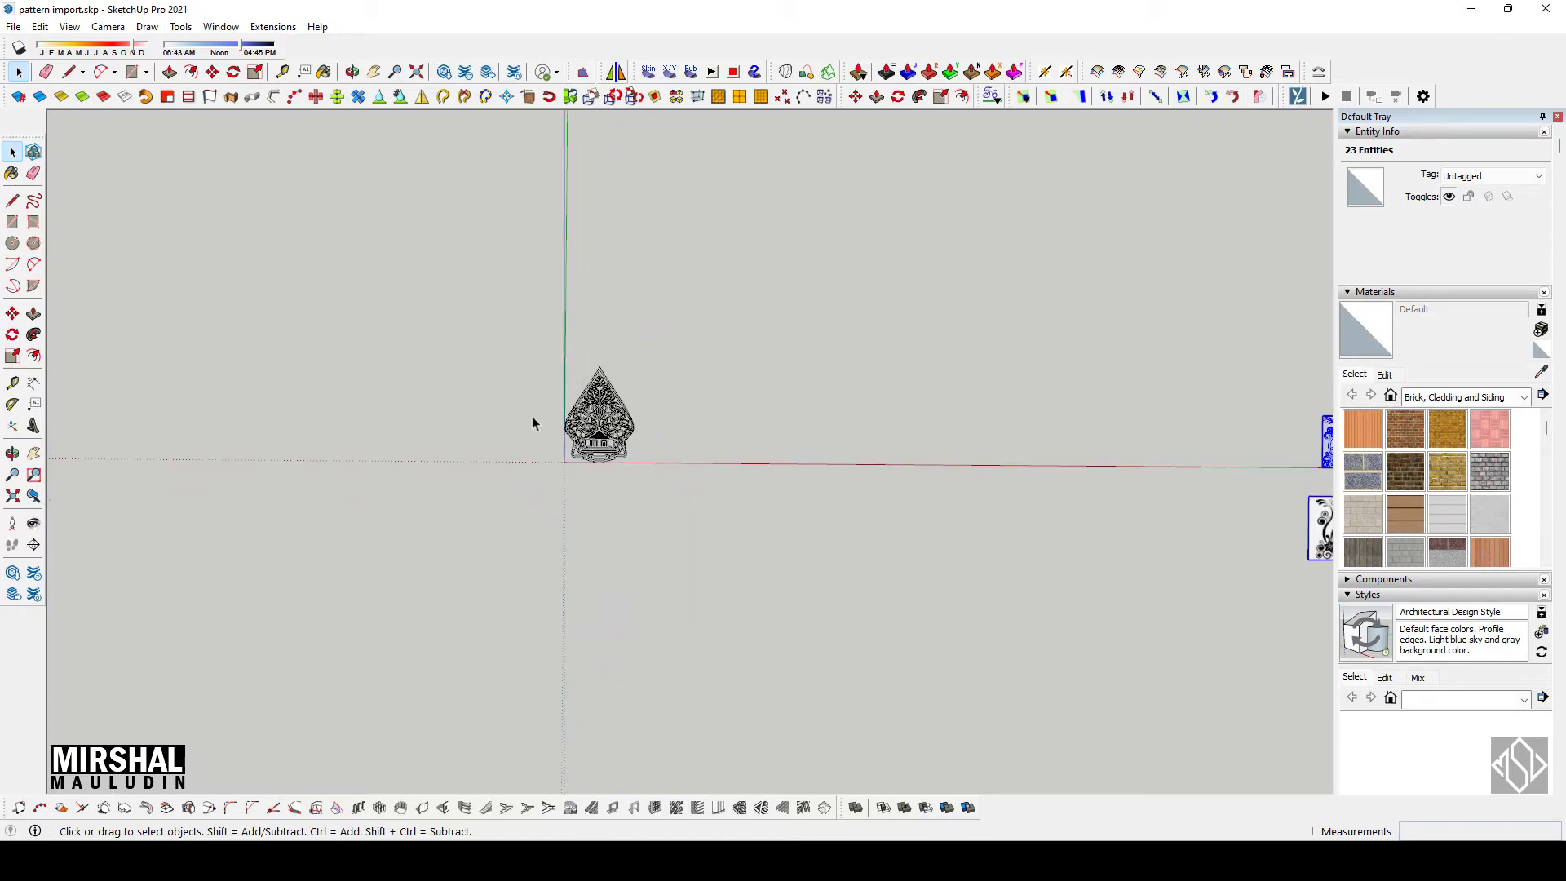
pyautogui.scroll(-2, 532, 421)
pyautogui.scroll(3, 1191, 444)
pyautogui.scroll(3, 1191, 444)
pyautogui.scroll(-4, 1203, 454)
pyautogui.scroll(-5, 1204, 455)
pyautogui.scroll(-2, 1204, 454)
# Step: Deselect the pattern images and select the gunungan component
pyautogui.click(940, 476)
pyautogui.scroll(2, 856, 385)
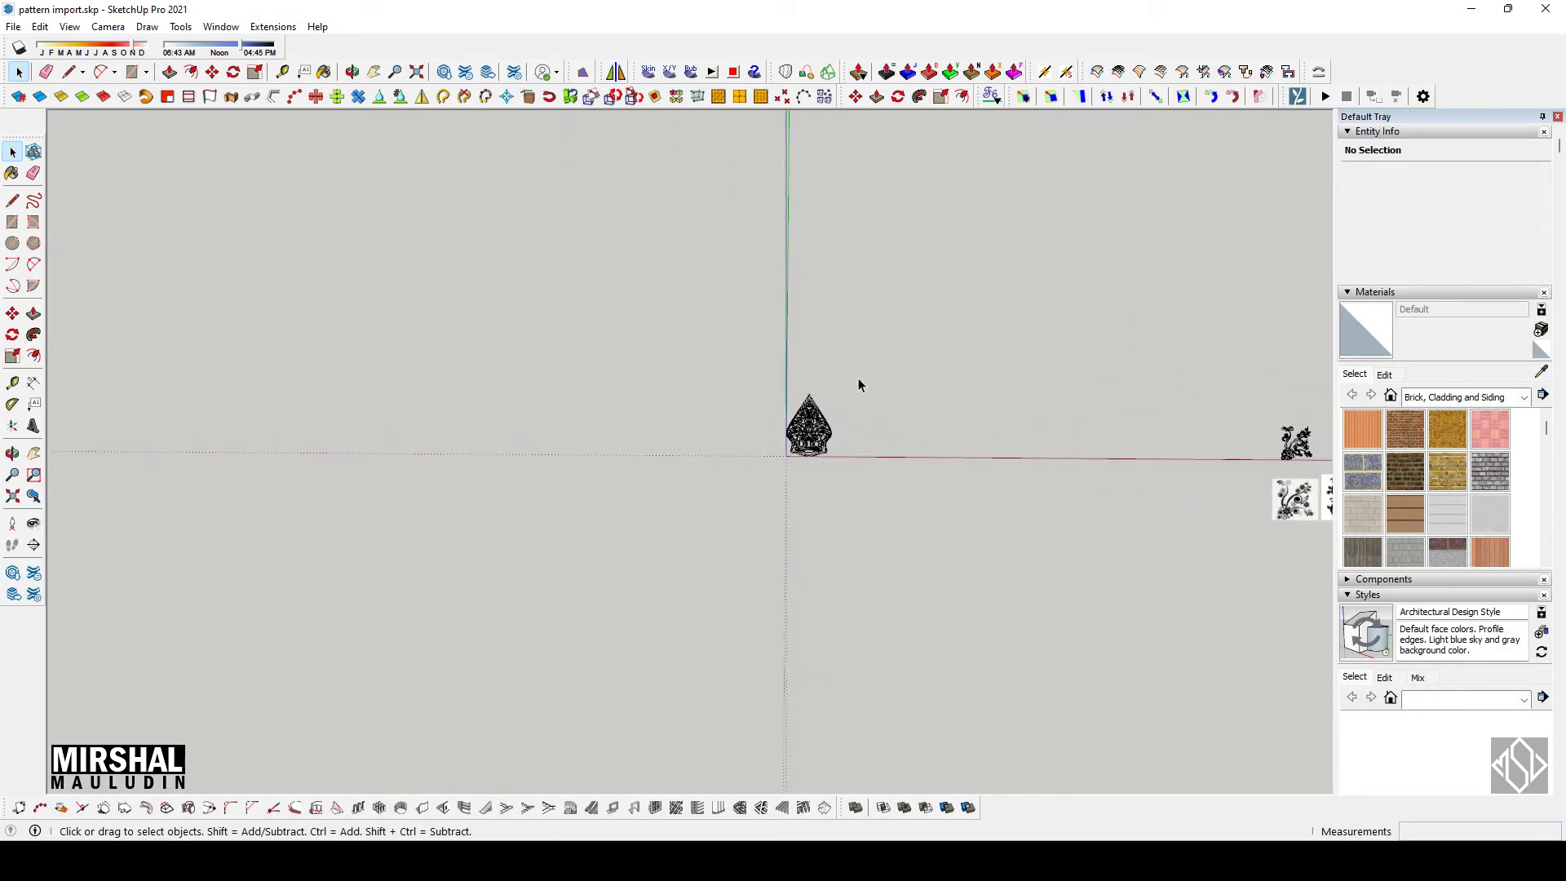
pyautogui.scroll(2, 834, 430)
pyautogui.scroll(1, 834, 432)
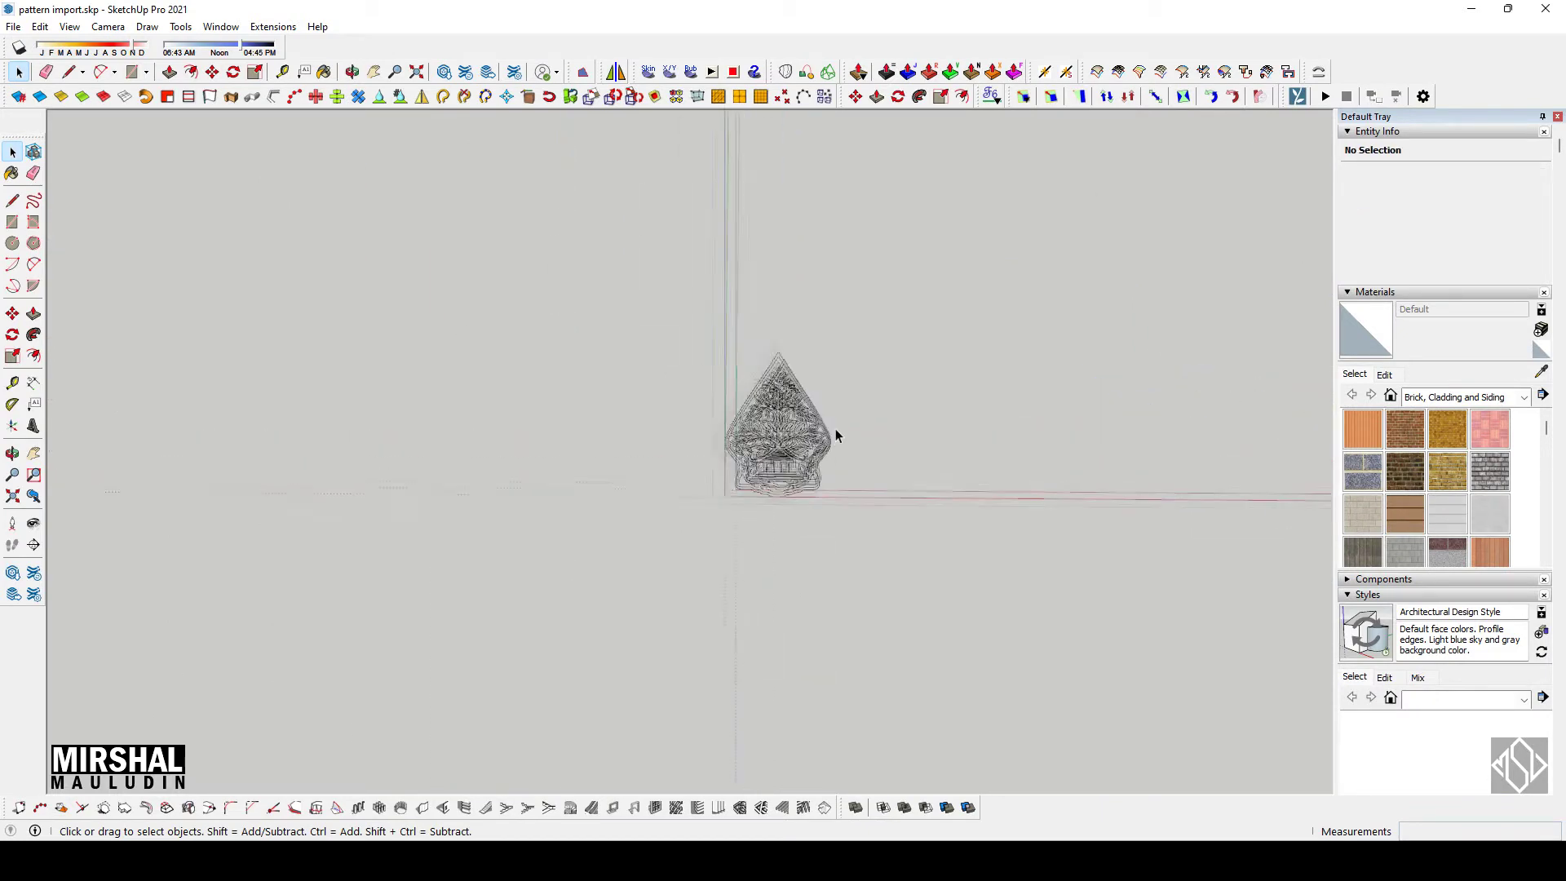
pyautogui.scroll(3, 834, 430)
pyautogui.scroll(1, 809, 417)
pyautogui.scroll(2, 815, 418)
pyautogui.click(817, 414)
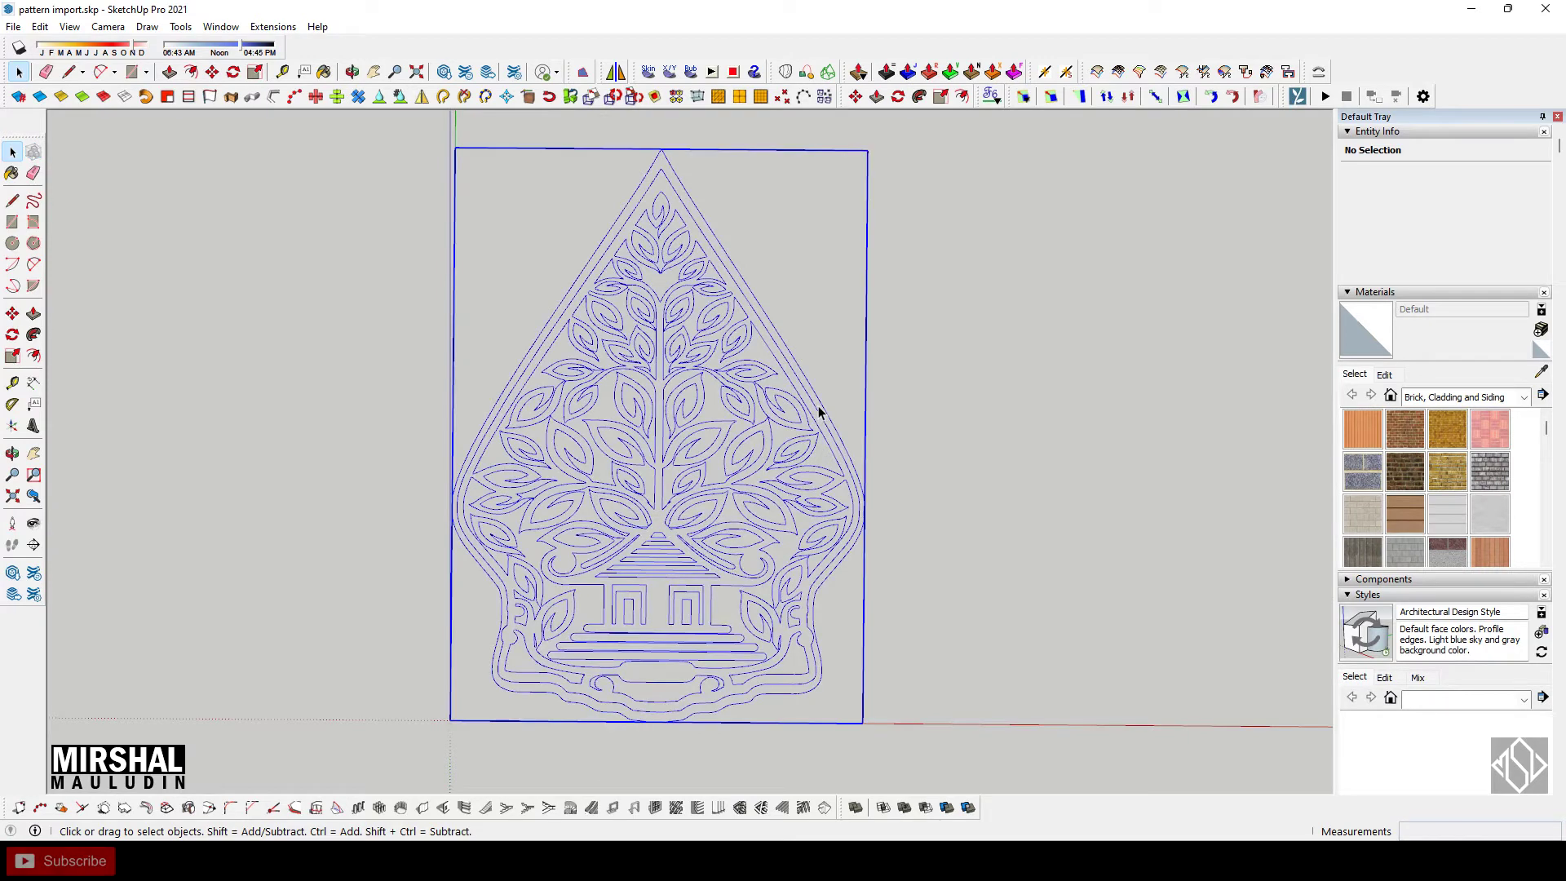
pyautogui.scroll(-2, 819, 413)
pyautogui.scroll(2, 804, 408)
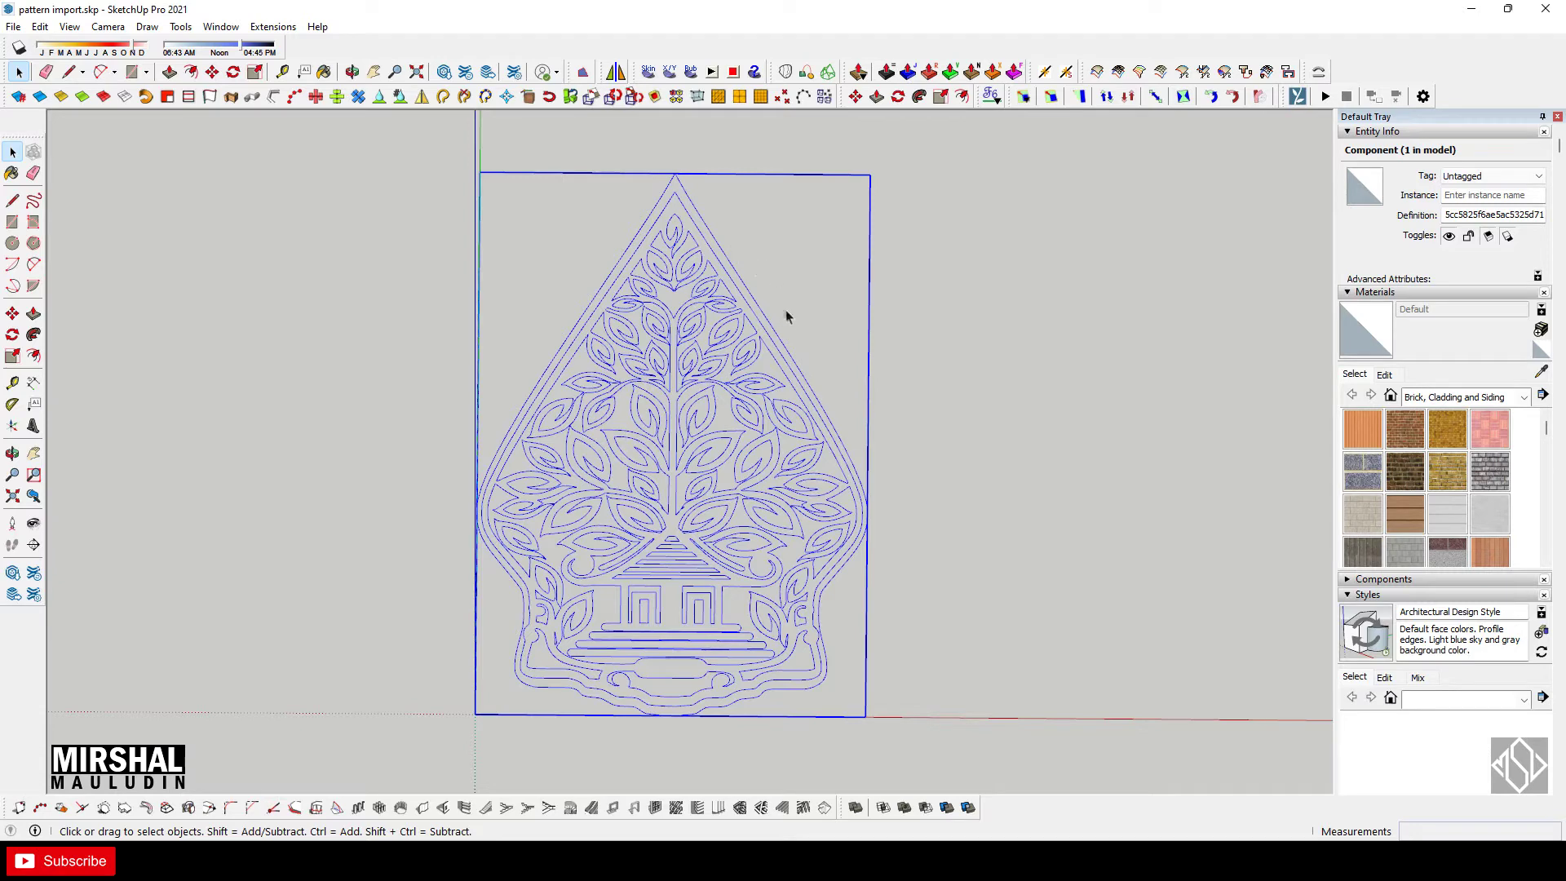
pyautogui.scroll(-5, 595, 388)
pyautogui.scroll(-3, 608, 385)
pyautogui.scroll(-2, 628, 384)
# Step: Move the gunungan component along the red axis by a typed distance
pyautogui.press('m')
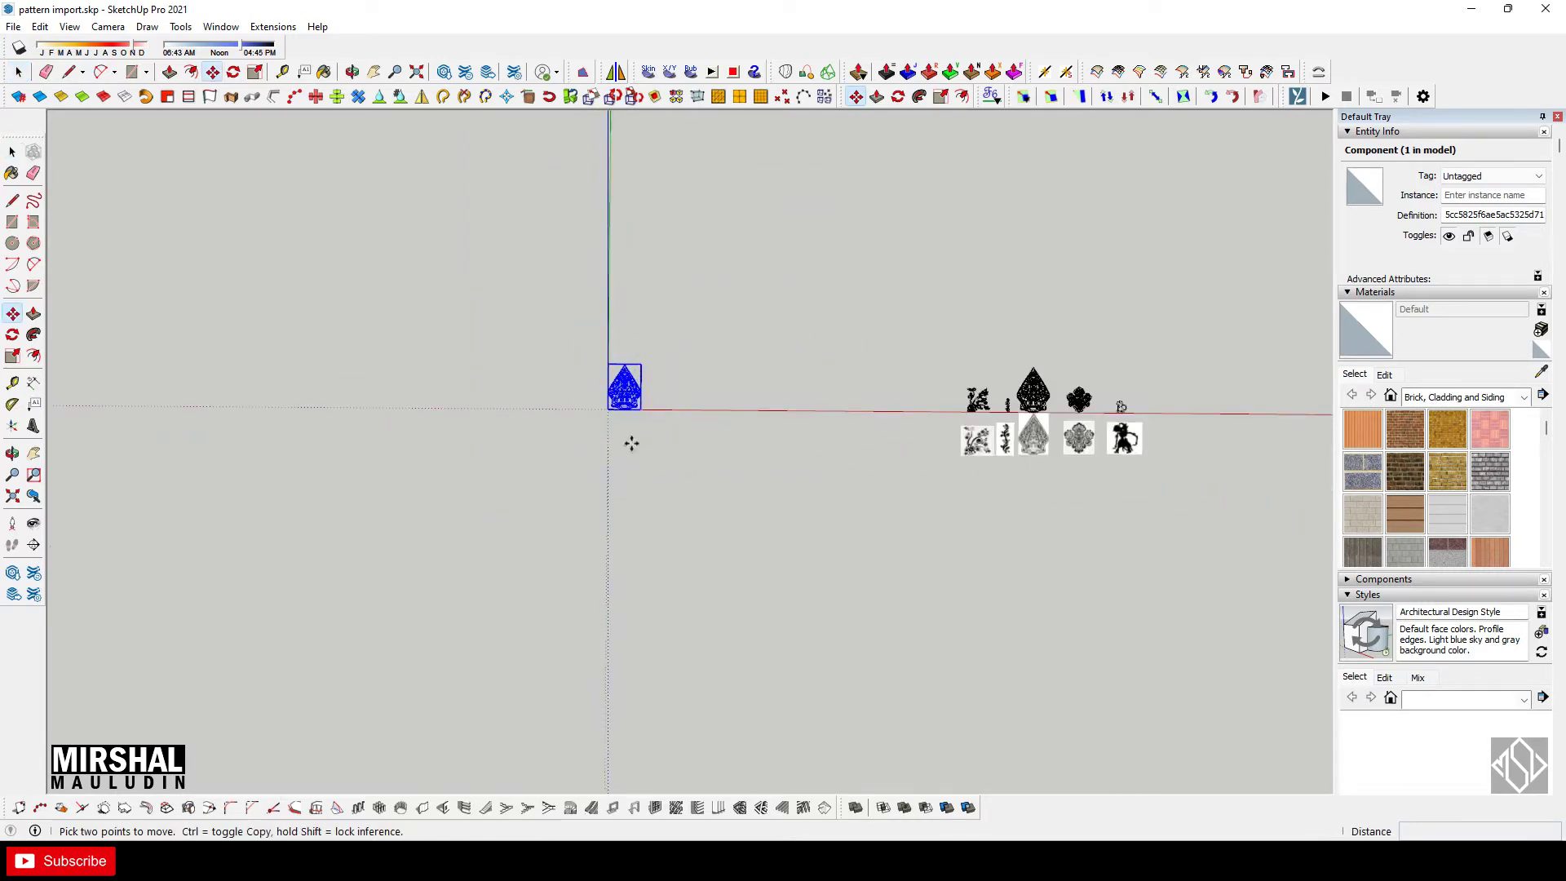
pyautogui.click(630, 445)
pyautogui.press('Return')
# Step: Import the remaining pattern DXFs, placing each in a row along the red axis
pyautogui.click(13, 27)
pyautogui.click(106, 308)
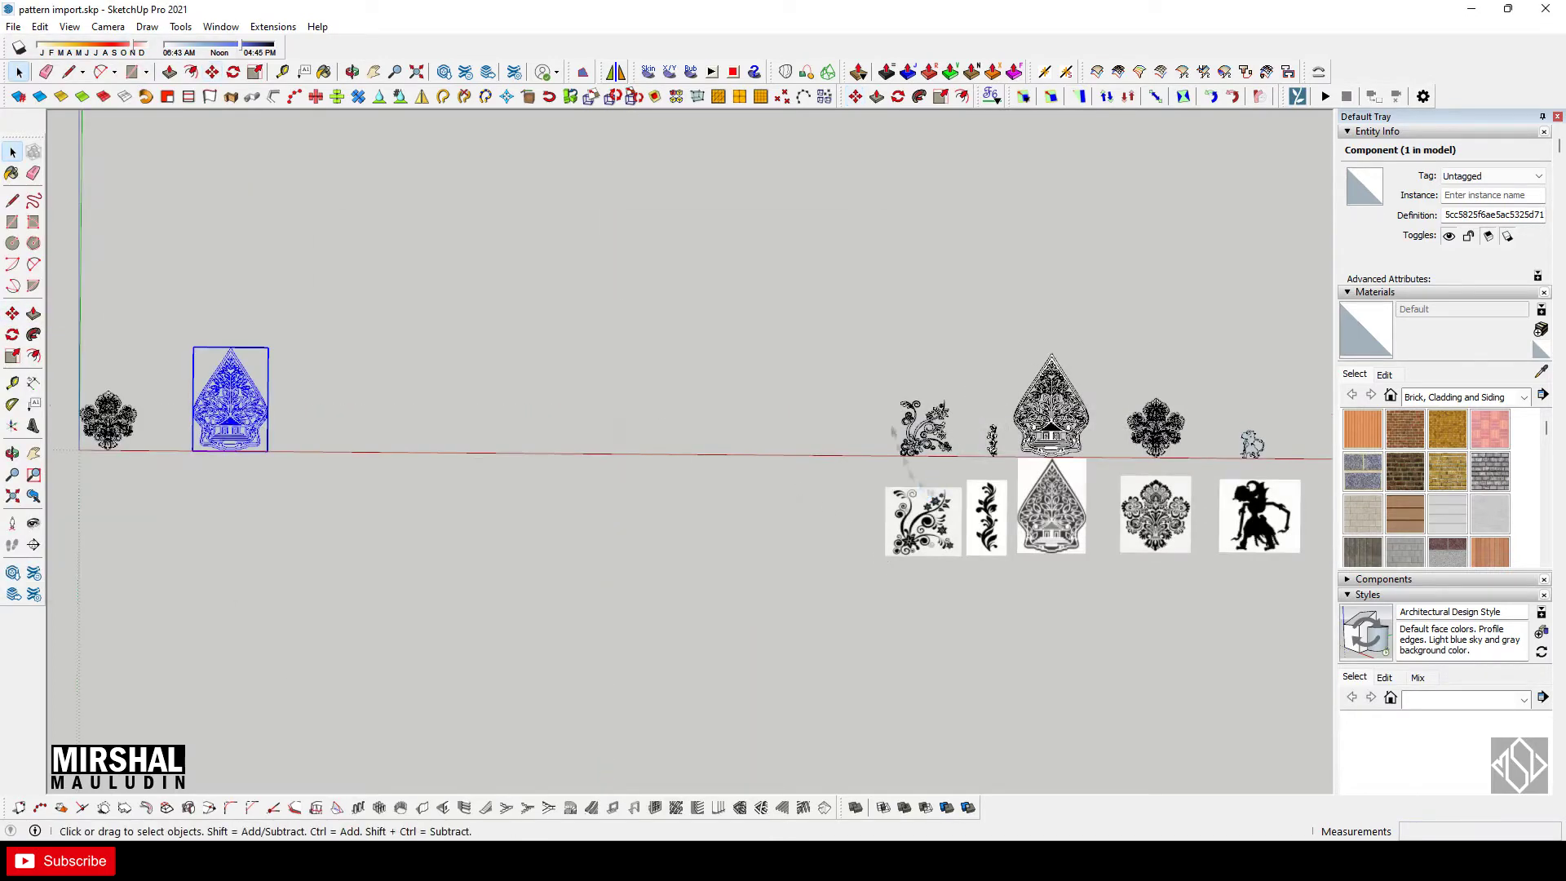
pyautogui.write('80000')
pyautogui.press('Return')
pyautogui.click(13, 26)
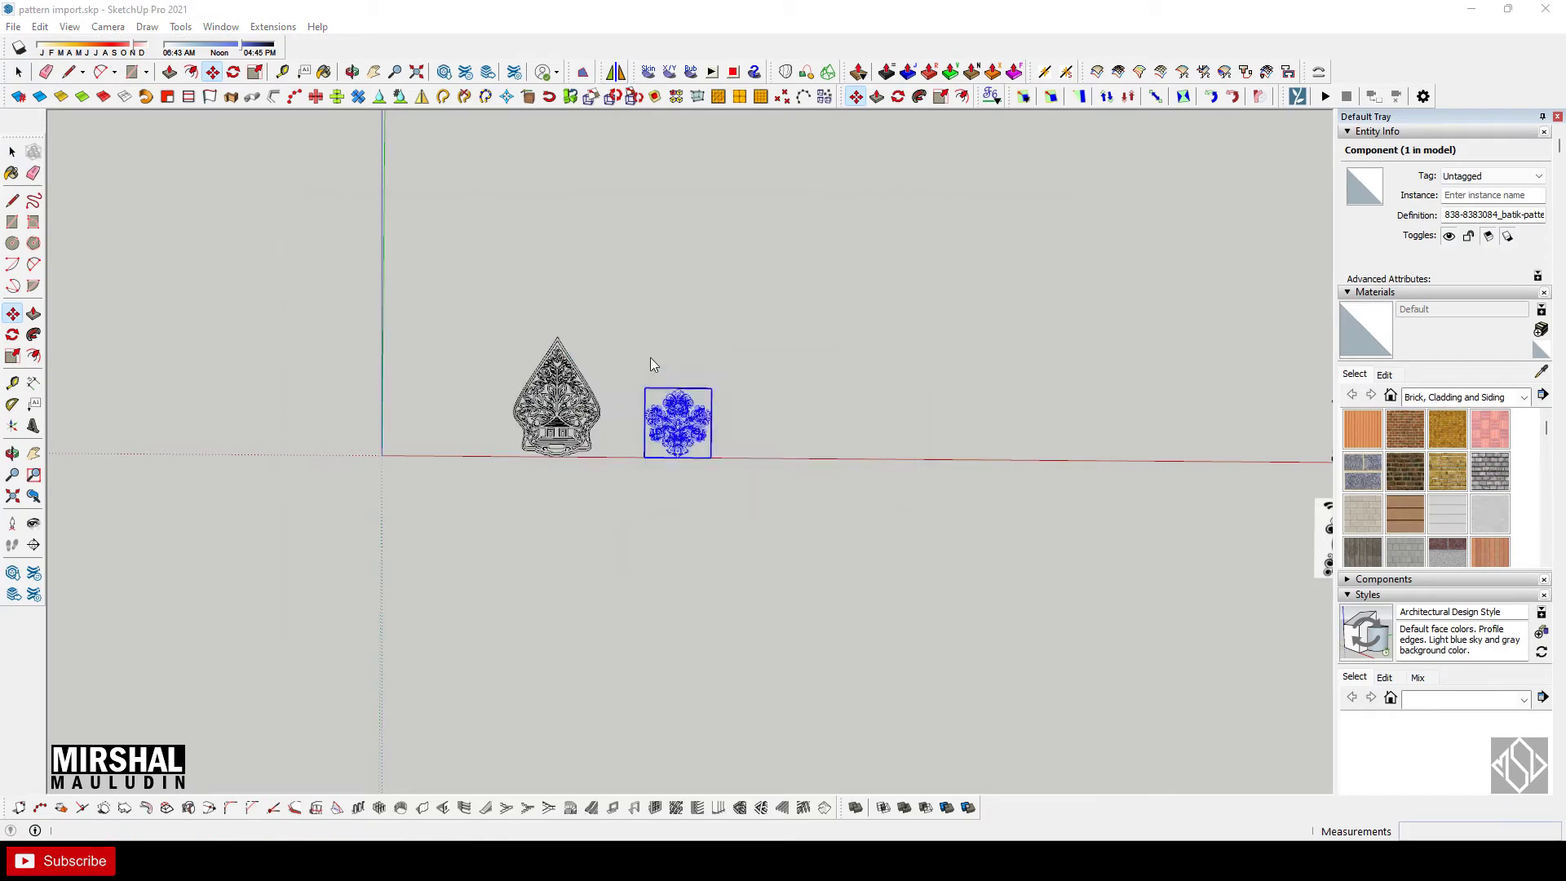
pyautogui.click(13, 26)
pyautogui.click(106, 308)
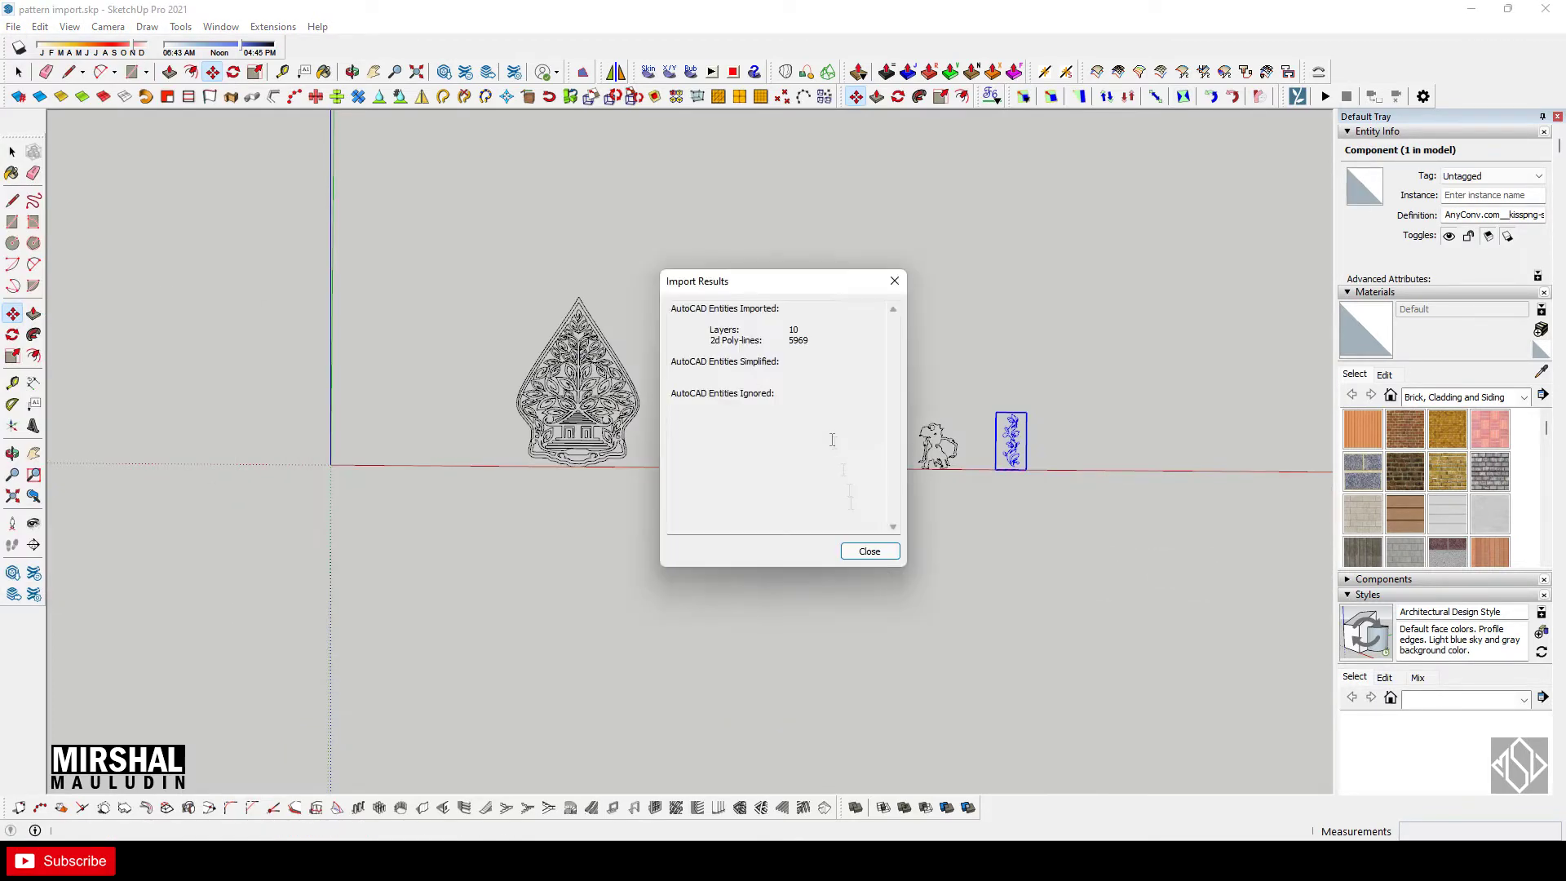
pyautogui.click(869, 551)
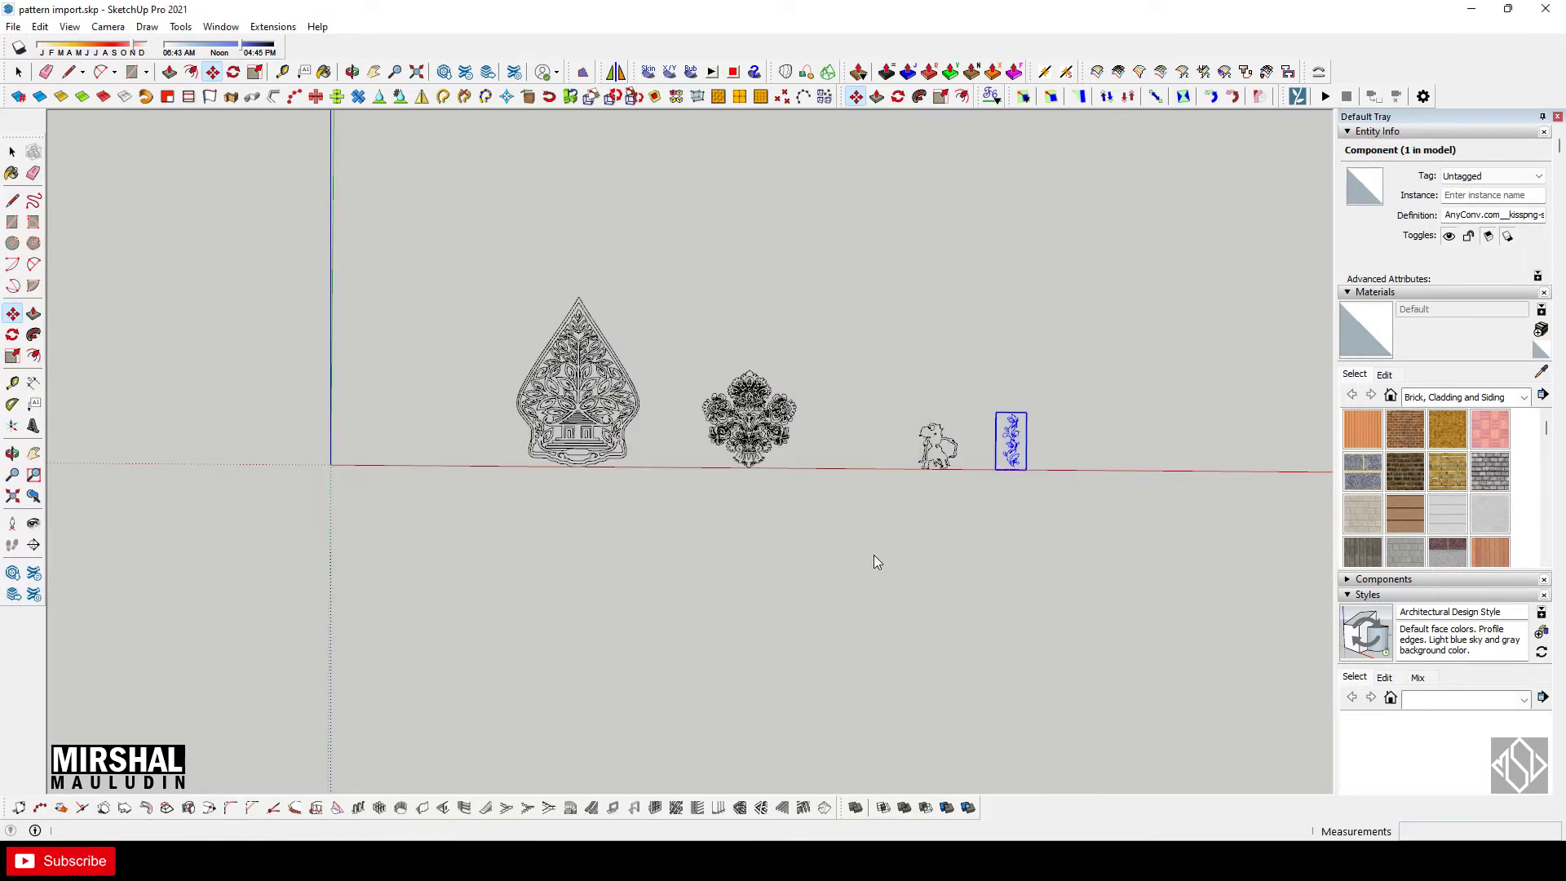
# Step: Zoom to show all five patterns along the red axis, then return to Convertio's pricing page
pyautogui.scroll(3, 414, 477)
pyautogui.scroll(3, 414, 477)
pyautogui.scroll(2, 440, 407)
pyautogui.scroll(-3, 369, 391)
pyautogui.scroll(-3, 314, 457)
pyautogui.scroll(-3, 314, 456)
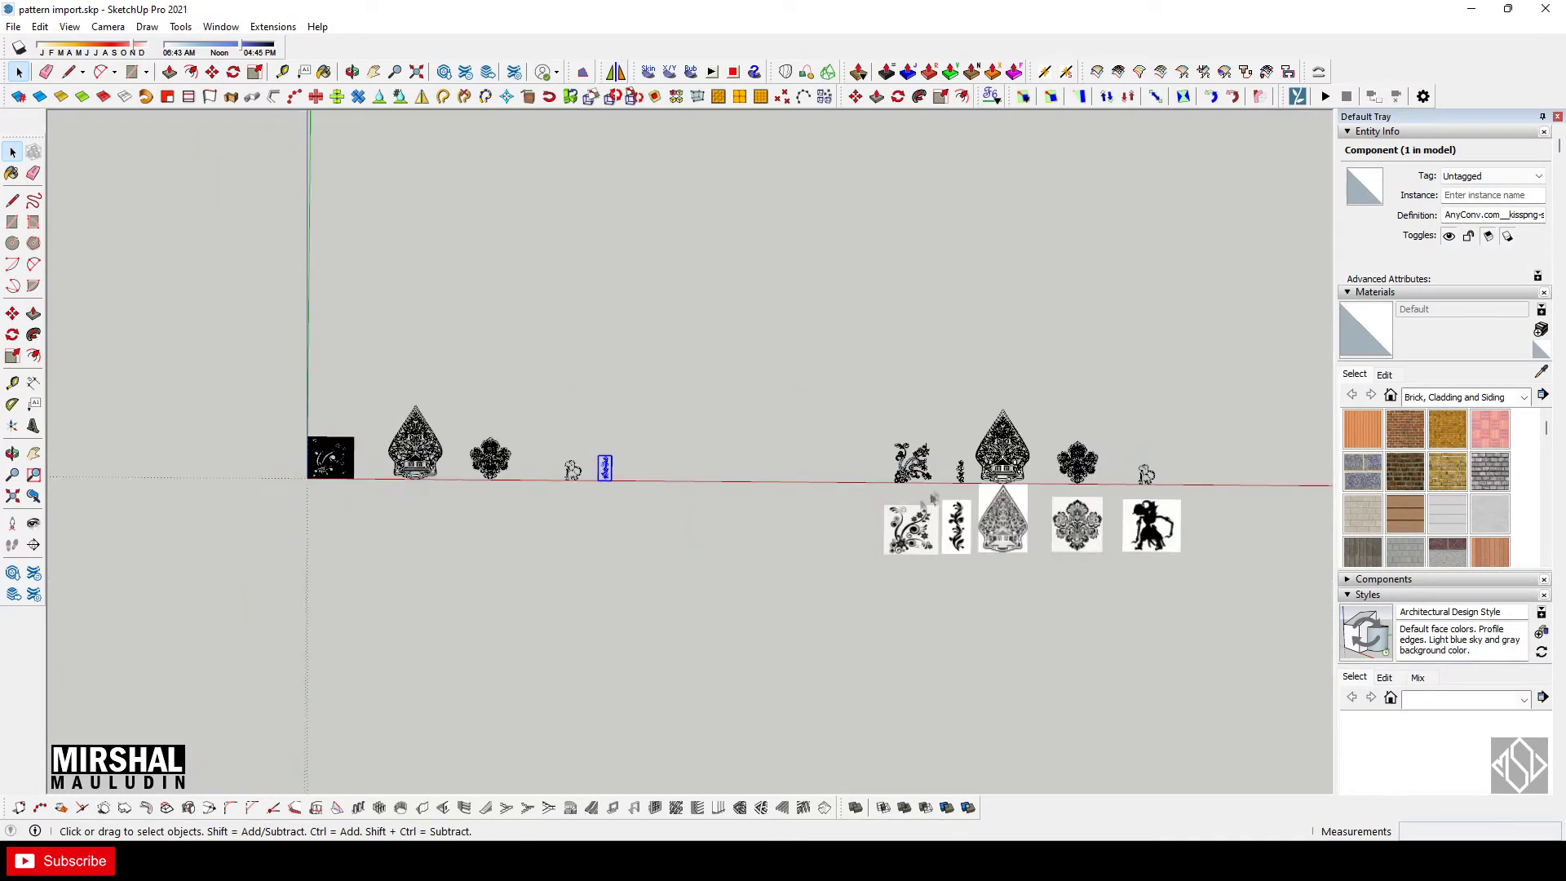
pyautogui.scroll(3, 903, 463)
pyautogui.scroll(3, 902, 463)
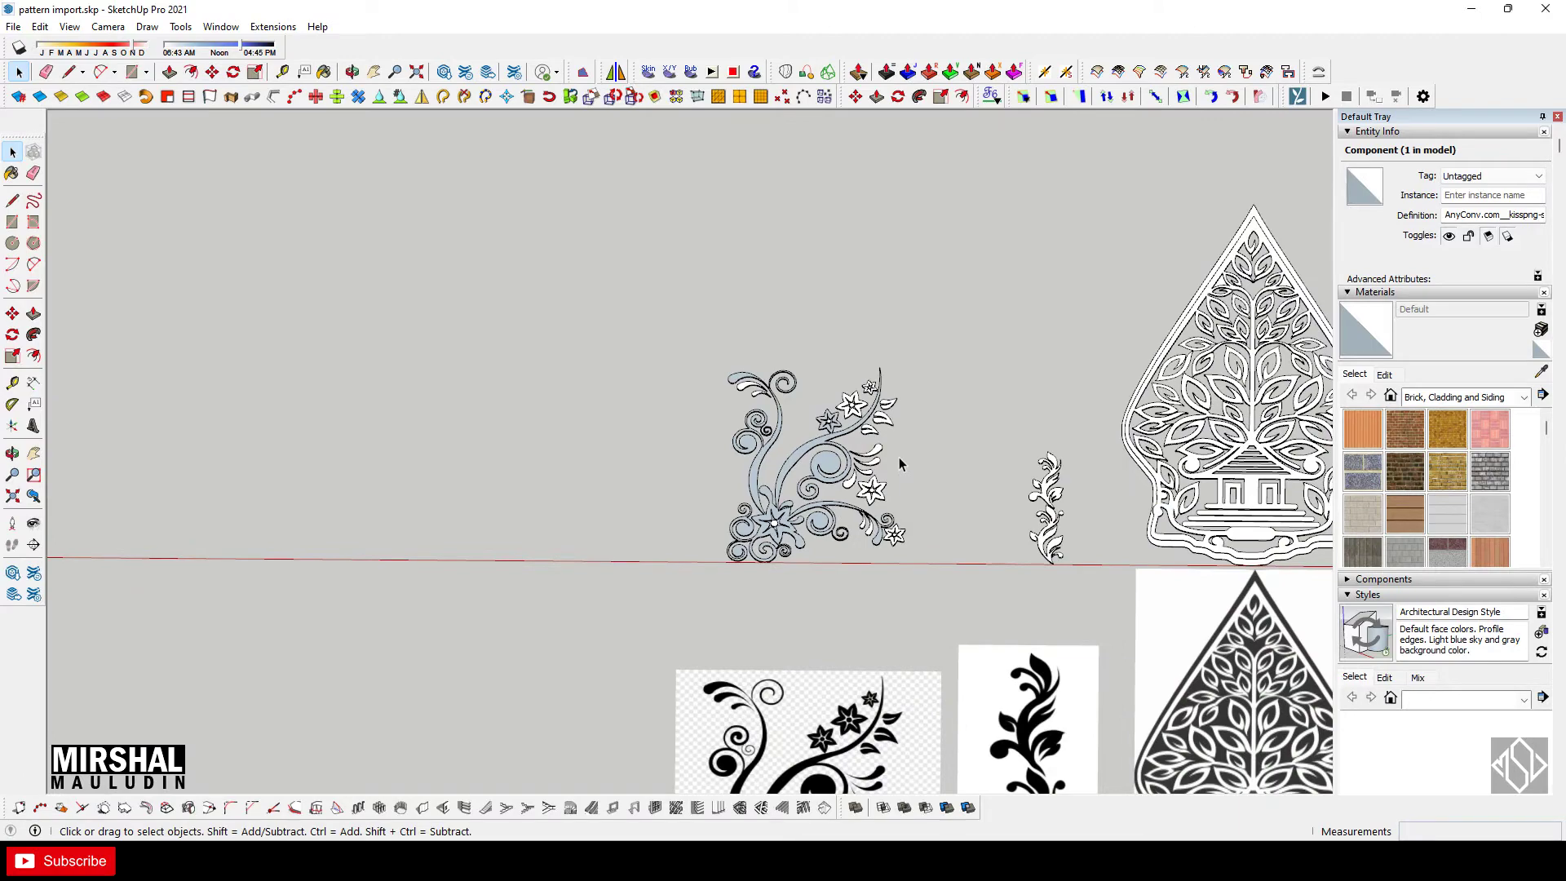
pyautogui.scroll(-3, 899, 456)
pyautogui.scroll(-3, 916, 444)
pyautogui.scroll(-2, 1089, 525)
pyautogui.scroll(-1, 1060, 530)
pyautogui.scroll(2, 1061, 526)
pyautogui.scroll(-2, 1085, 522)
pyautogui.scroll(2, 510, 482)
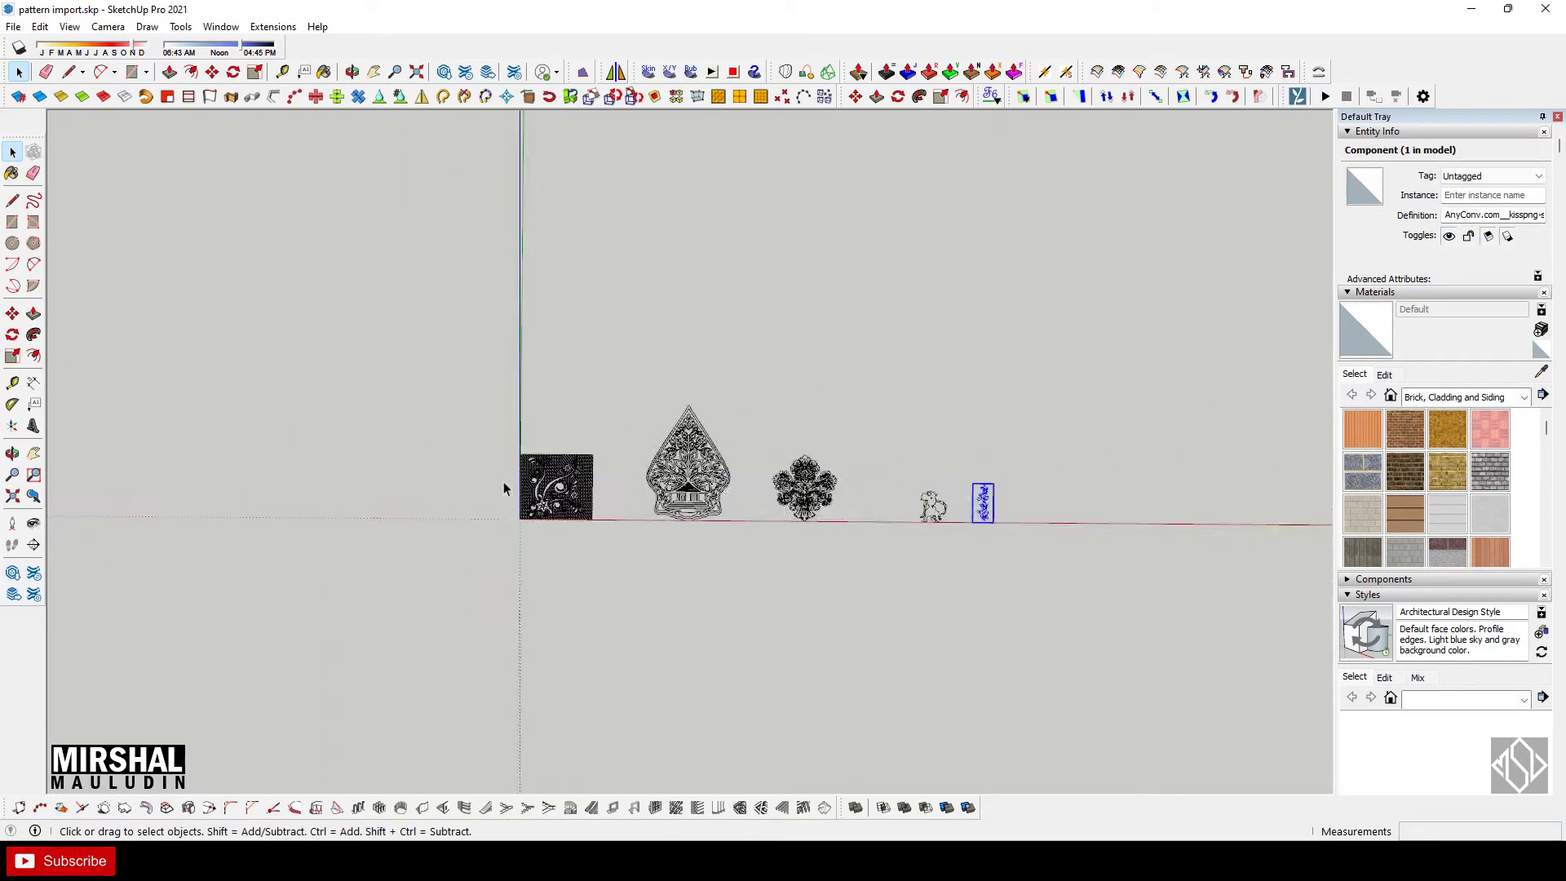
pyautogui.scroll(3, 516, 474)
pyautogui.scroll(1, 530, 481)
pyautogui.scroll(2, 560, 459)
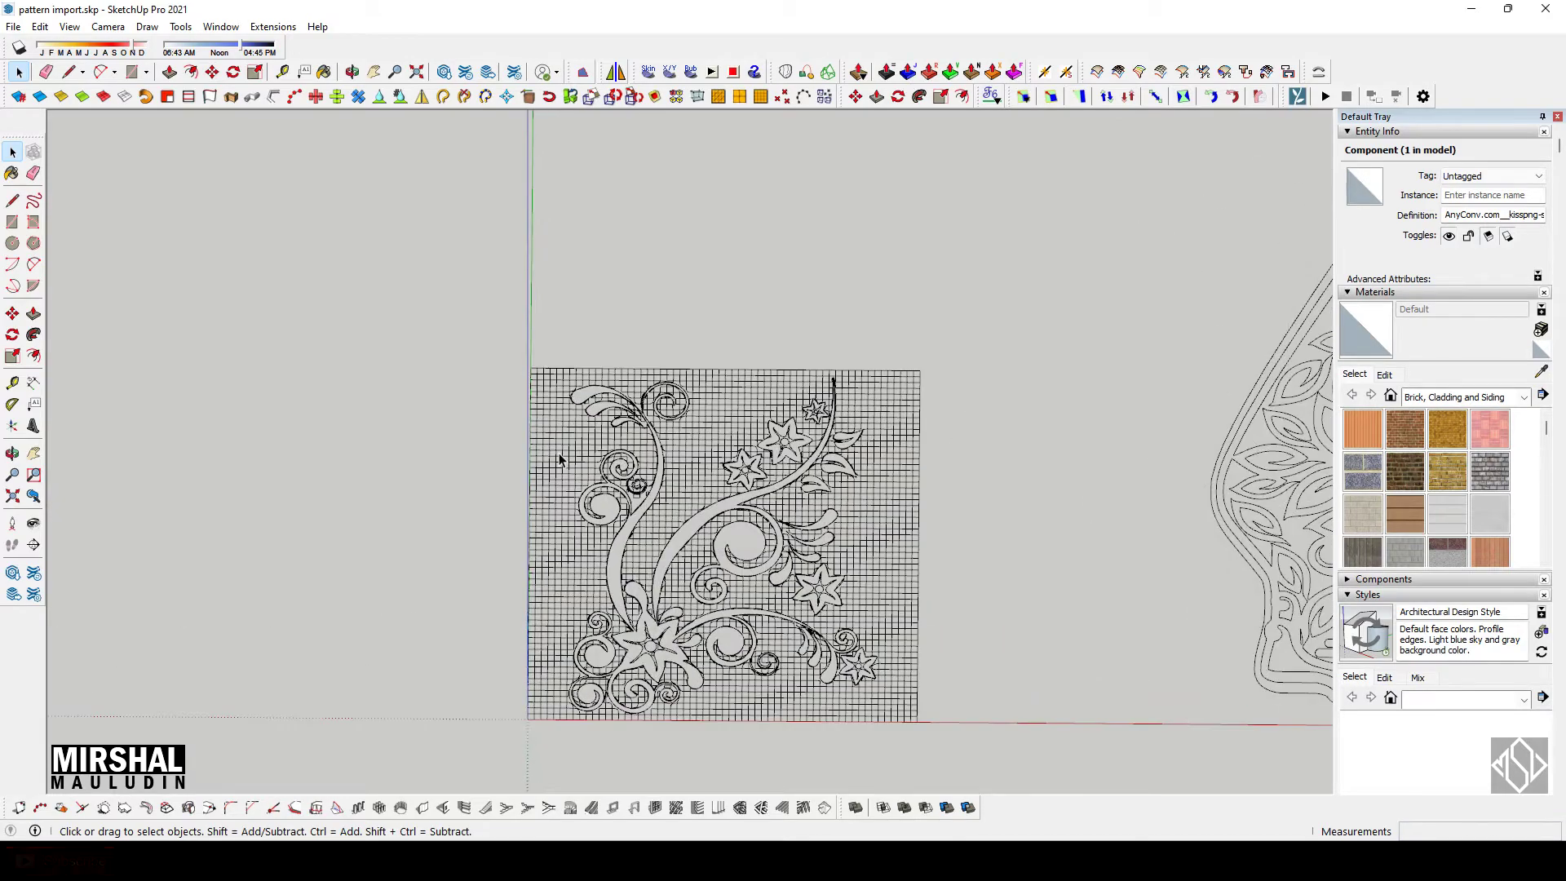
pyautogui.scroll(-1, 560, 465)
pyautogui.scroll(4, 563, 453)
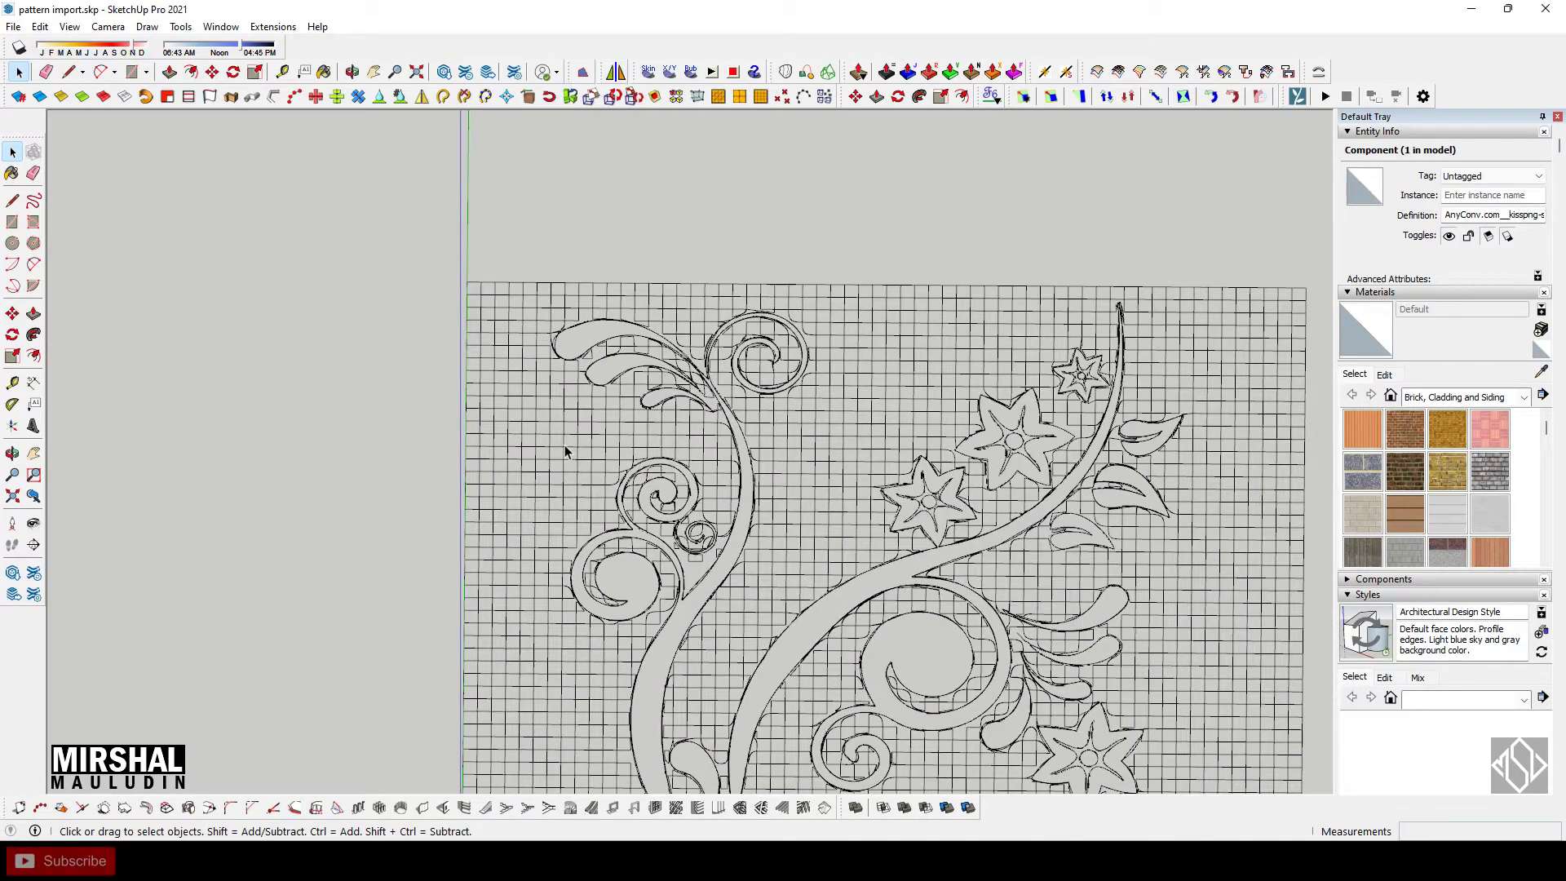
pyautogui.scroll(2, 806, 414)
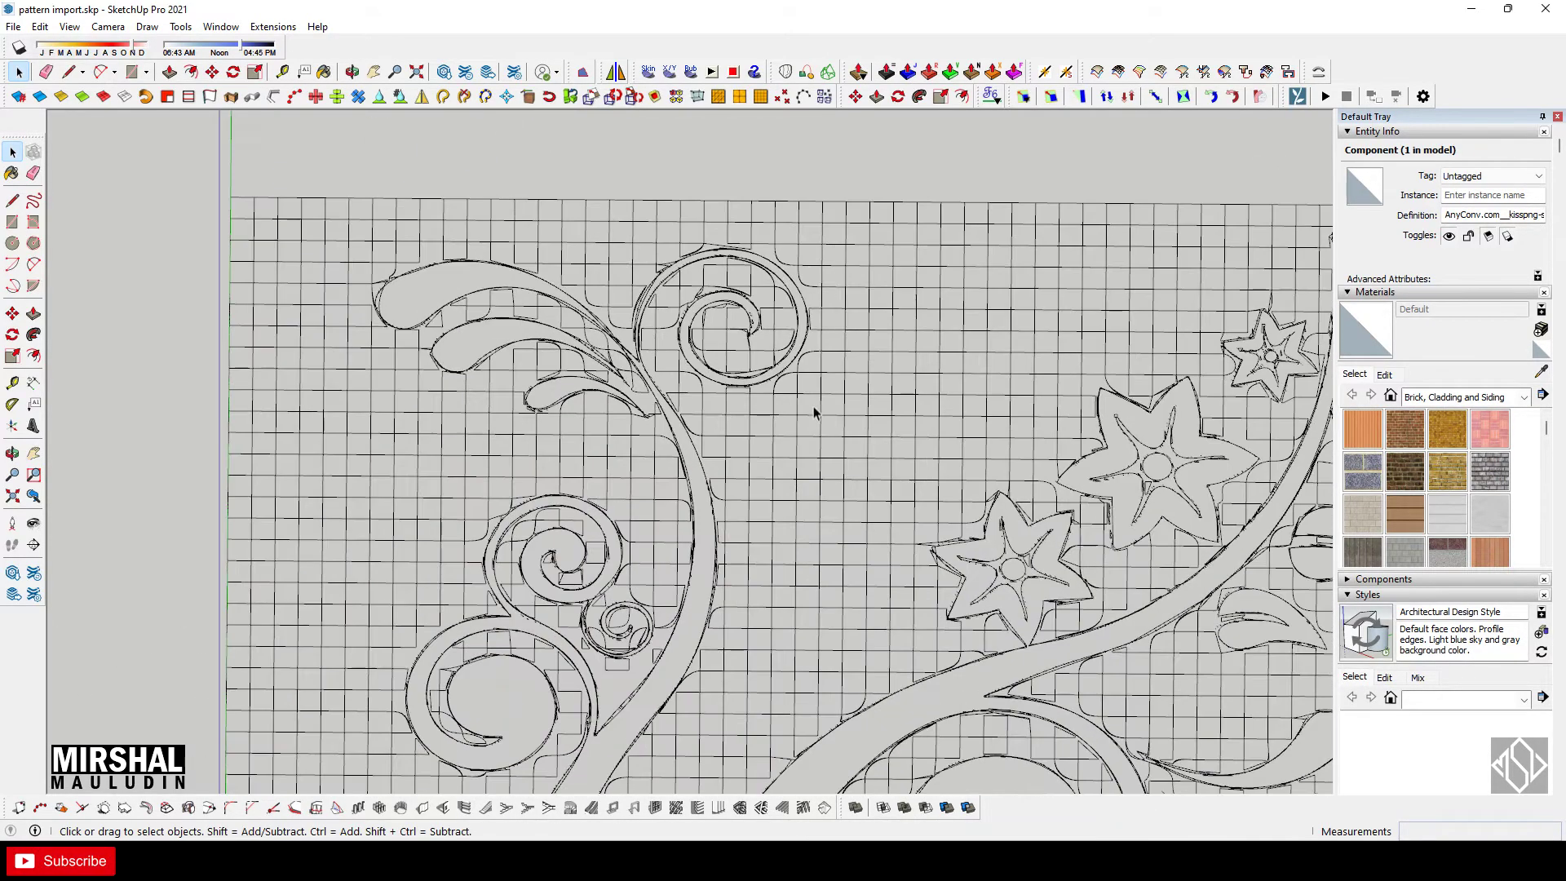
pyautogui.scroll(-2, 579, 417)
pyautogui.scroll(-1, 571, 419)
pyautogui.scroll(-3, 562, 420)
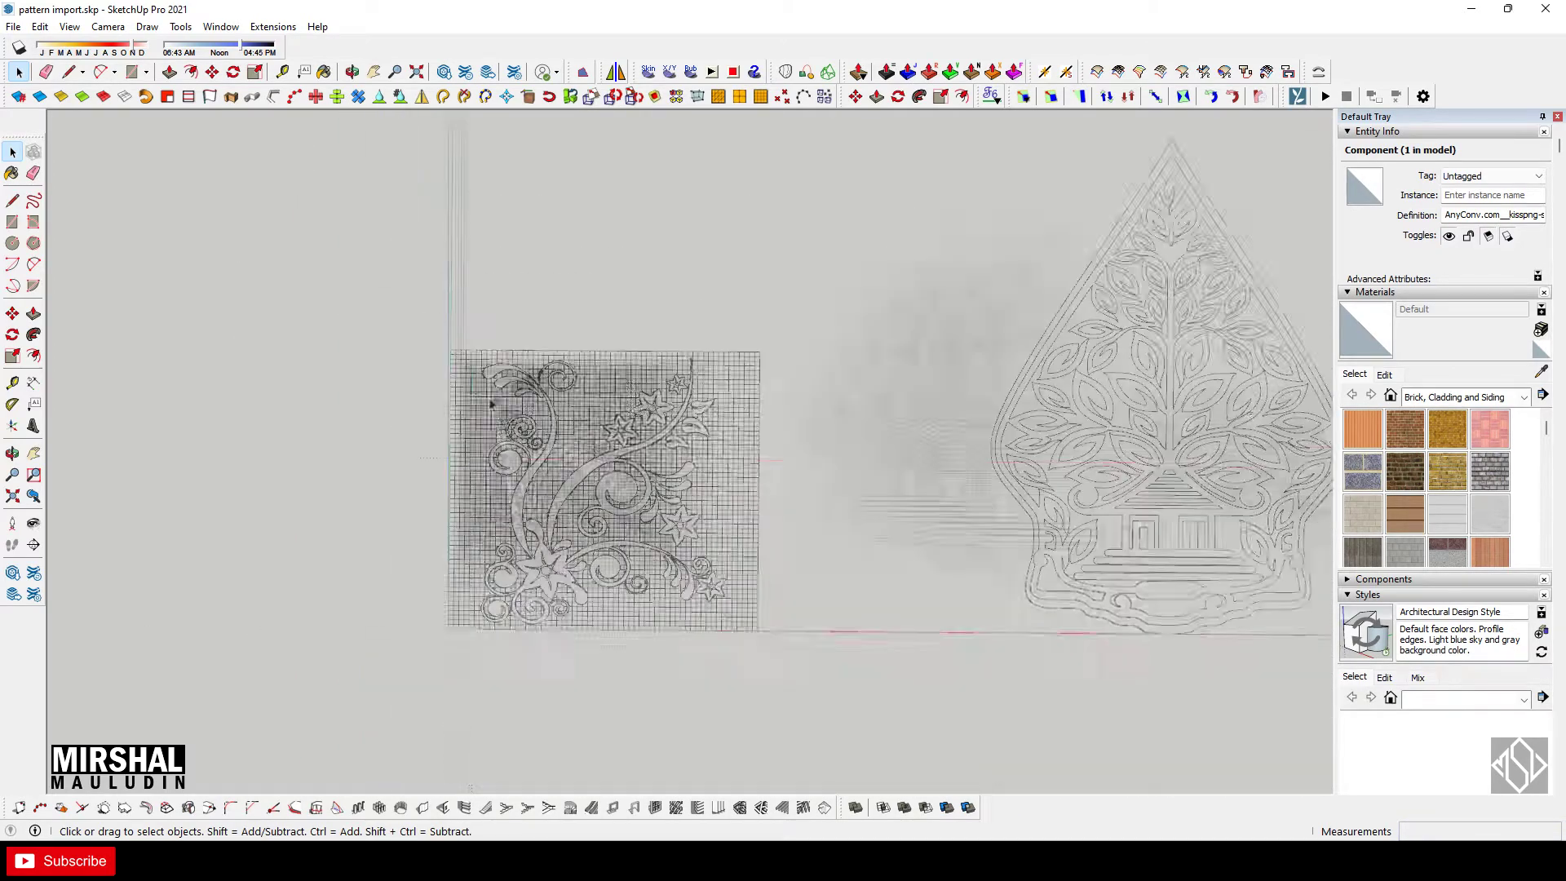
pyautogui.scroll(-3, 541, 424)
pyautogui.scroll(3, 457, 416)
pyautogui.scroll(-1, 455, 418)
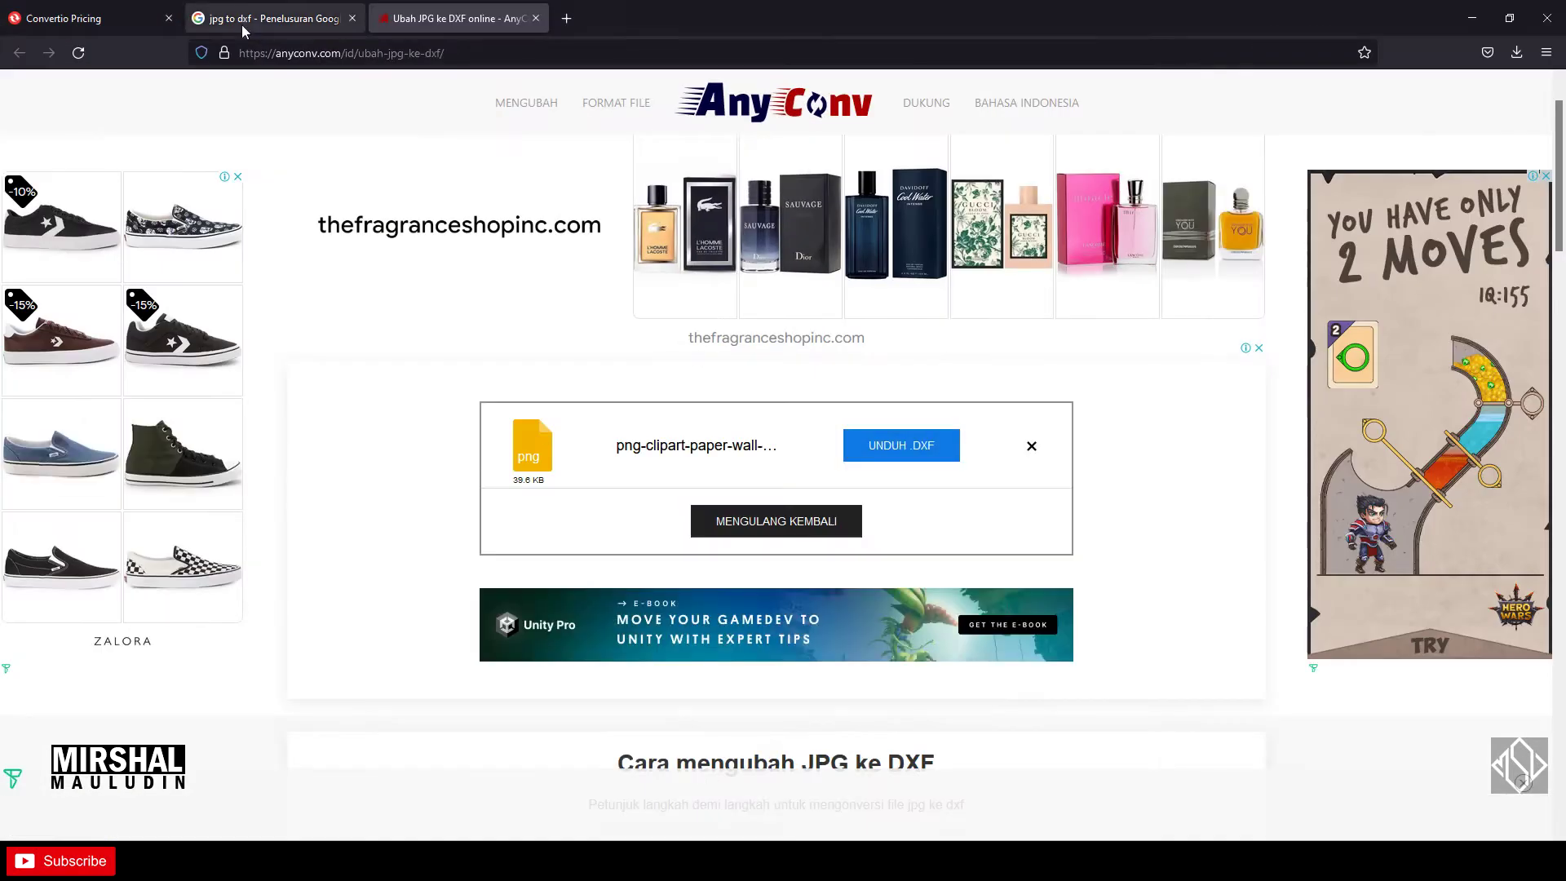
pyautogui.click(111, 8)
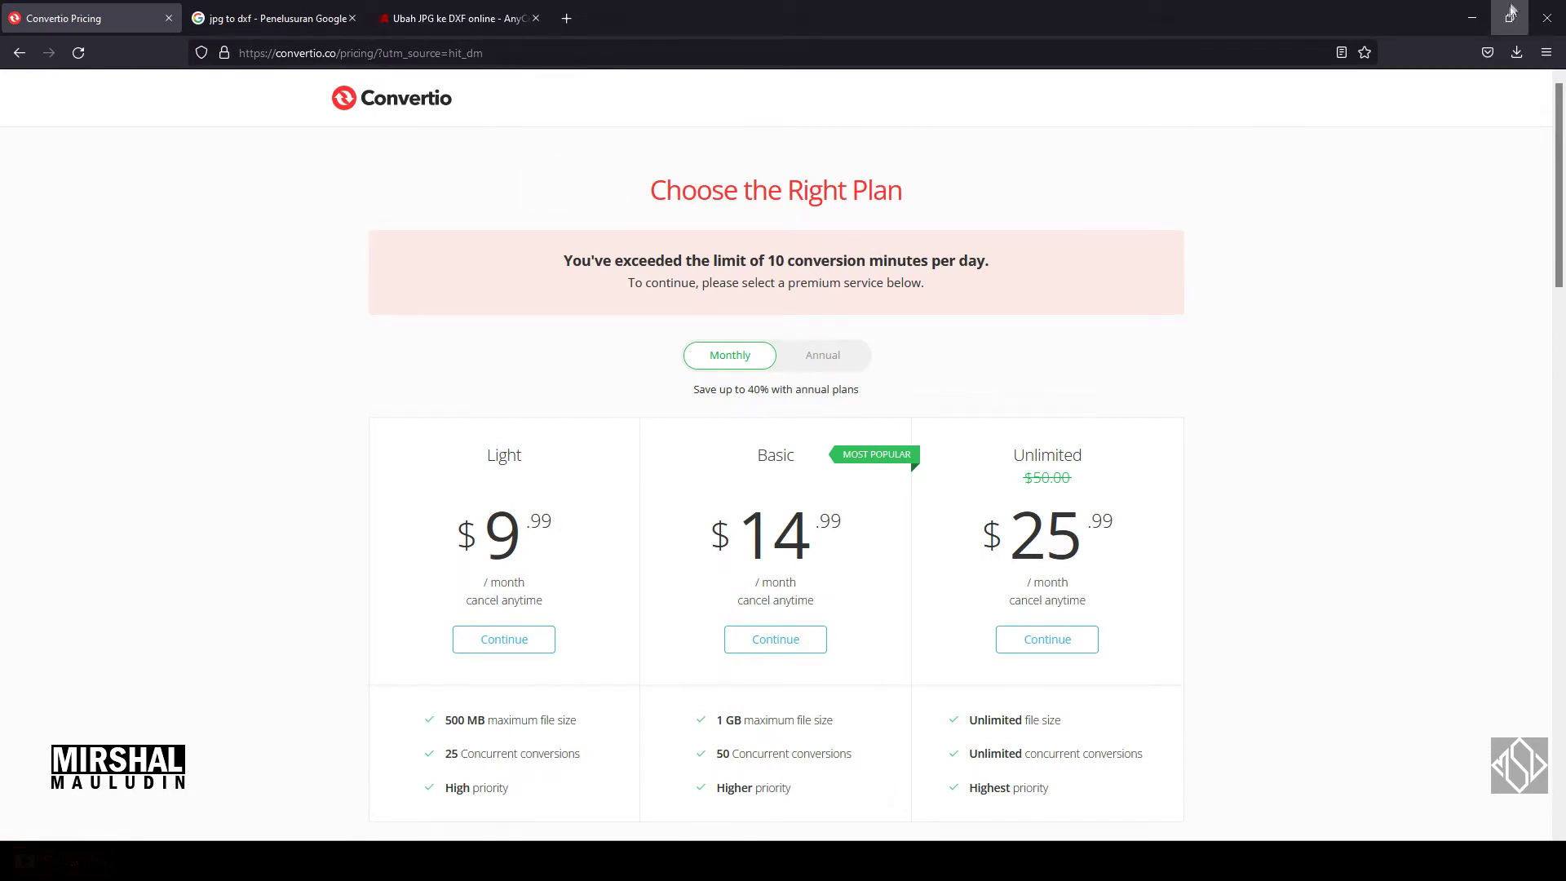
pyautogui.click(1460, 15)
pyautogui.scroll(2, 1158, 477)
pyautogui.scroll(2, 1130, 481)
pyautogui.scroll(3, 1125, 489)
pyautogui.scroll(-2, 898, 489)
pyautogui.scroll(2, 897, 489)
pyautogui.scroll(2, 897, 485)
pyautogui.doubleClick(894, 473)
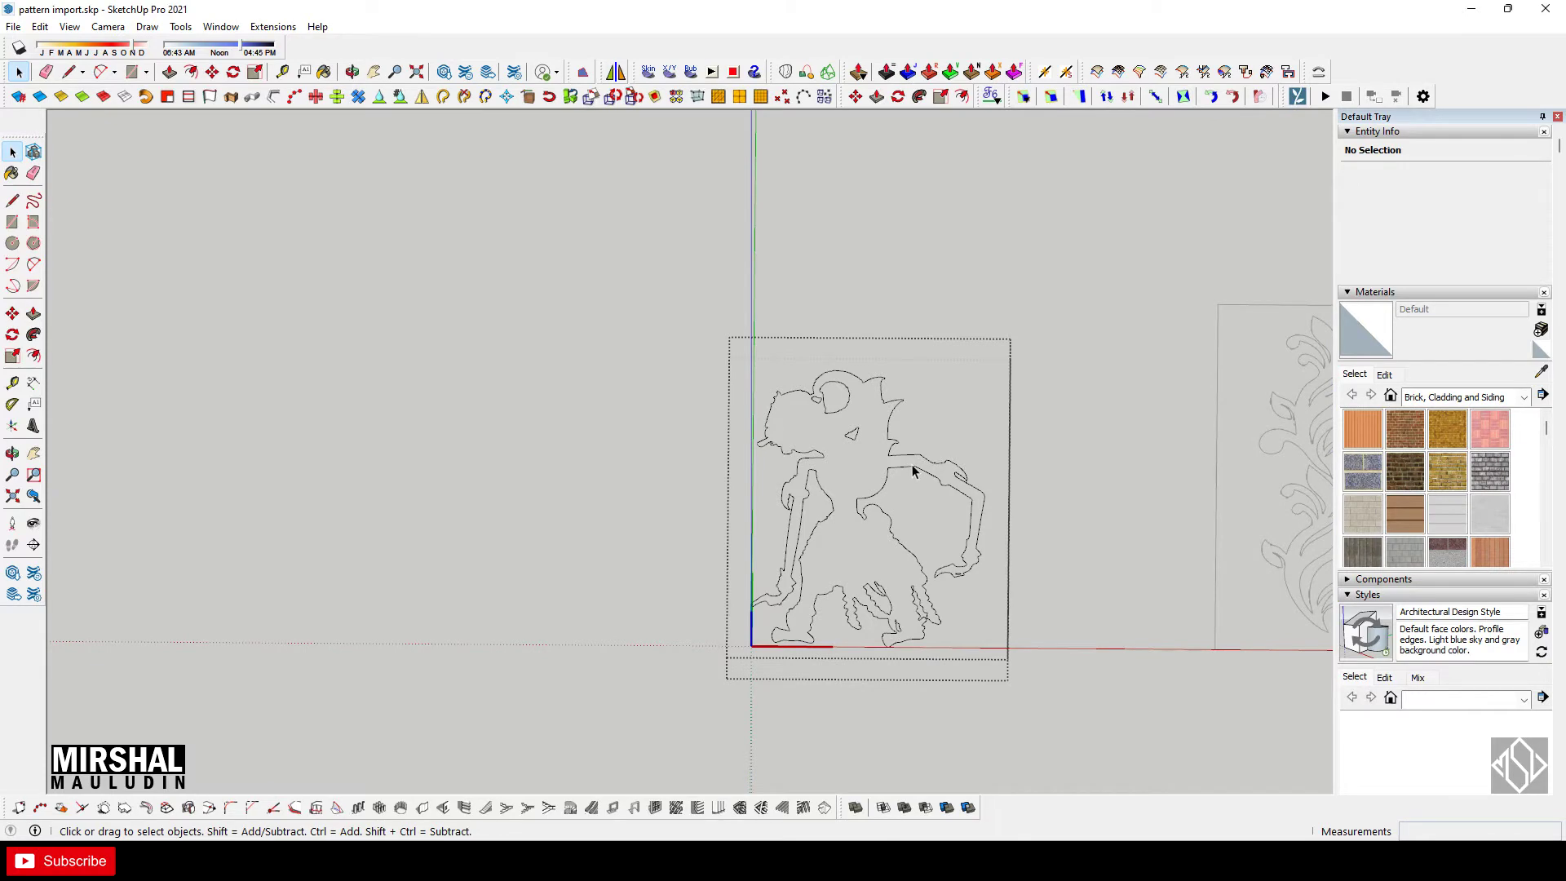
# Step: Draw a line at the wayang figure's arm, then erase the stray line across it
pyautogui.press('l')
pyautogui.scroll(2, 897, 457)
pyautogui.scroll(2, 893, 444)
pyautogui.click(883, 455)
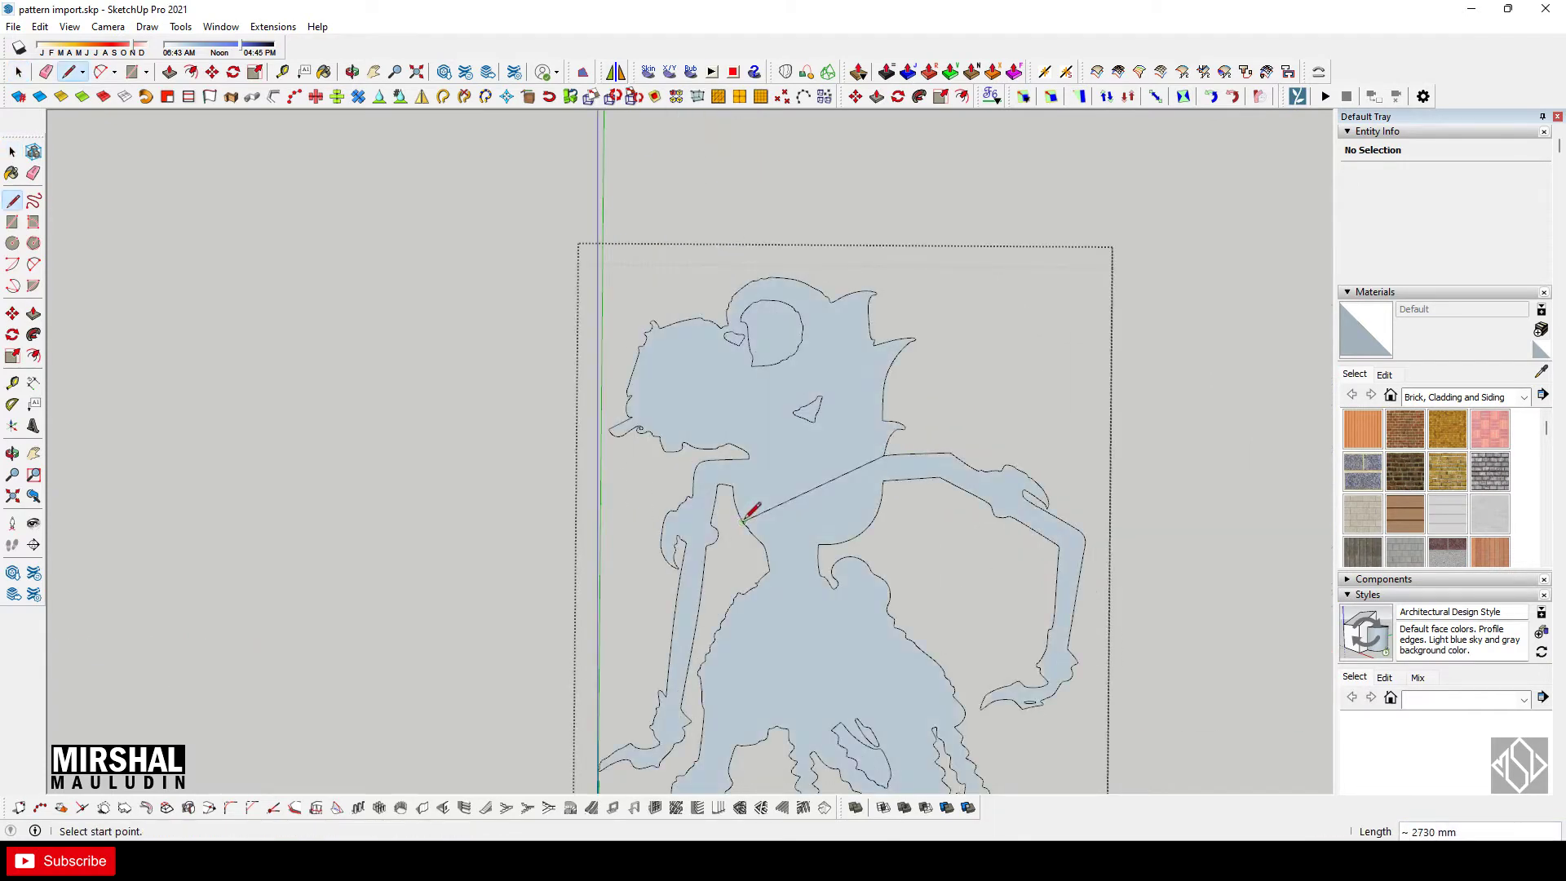
pyautogui.scroll(-2, 846, 463)
pyautogui.press('e')
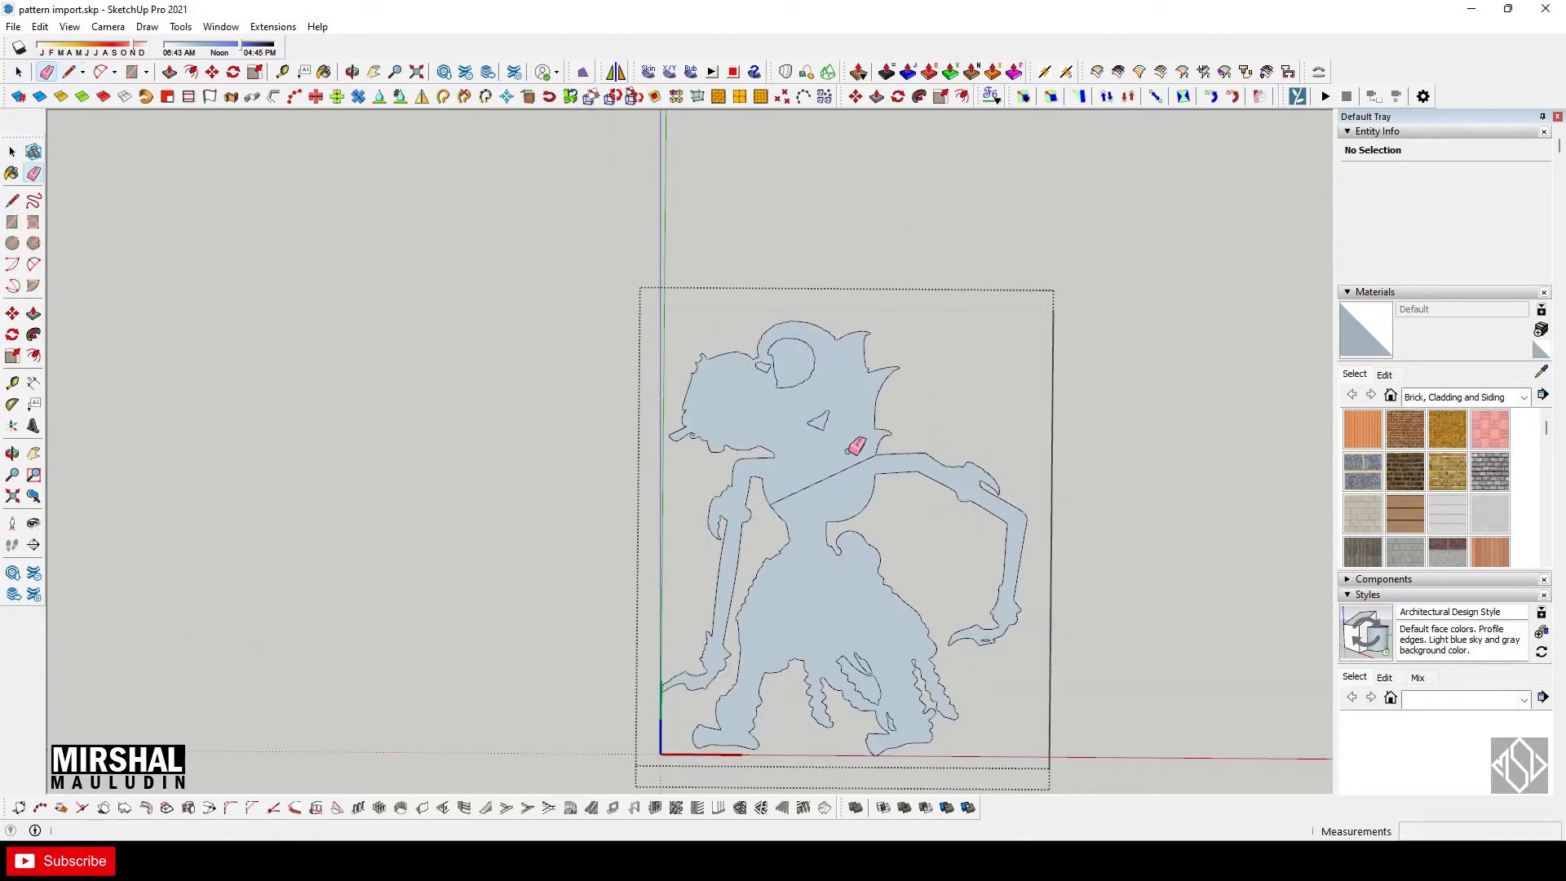
pyautogui.click(851, 461)
pyautogui.scroll(-3, 725, 420)
pyautogui.scroll(-1, 742, 417)
pyautogui.press('space')
# Step: Check the figure's face and an edge, then exit the wayang group
pyautogui.scroll(2, 756, 416)
pyautogui.scroll(2, 767, 428)
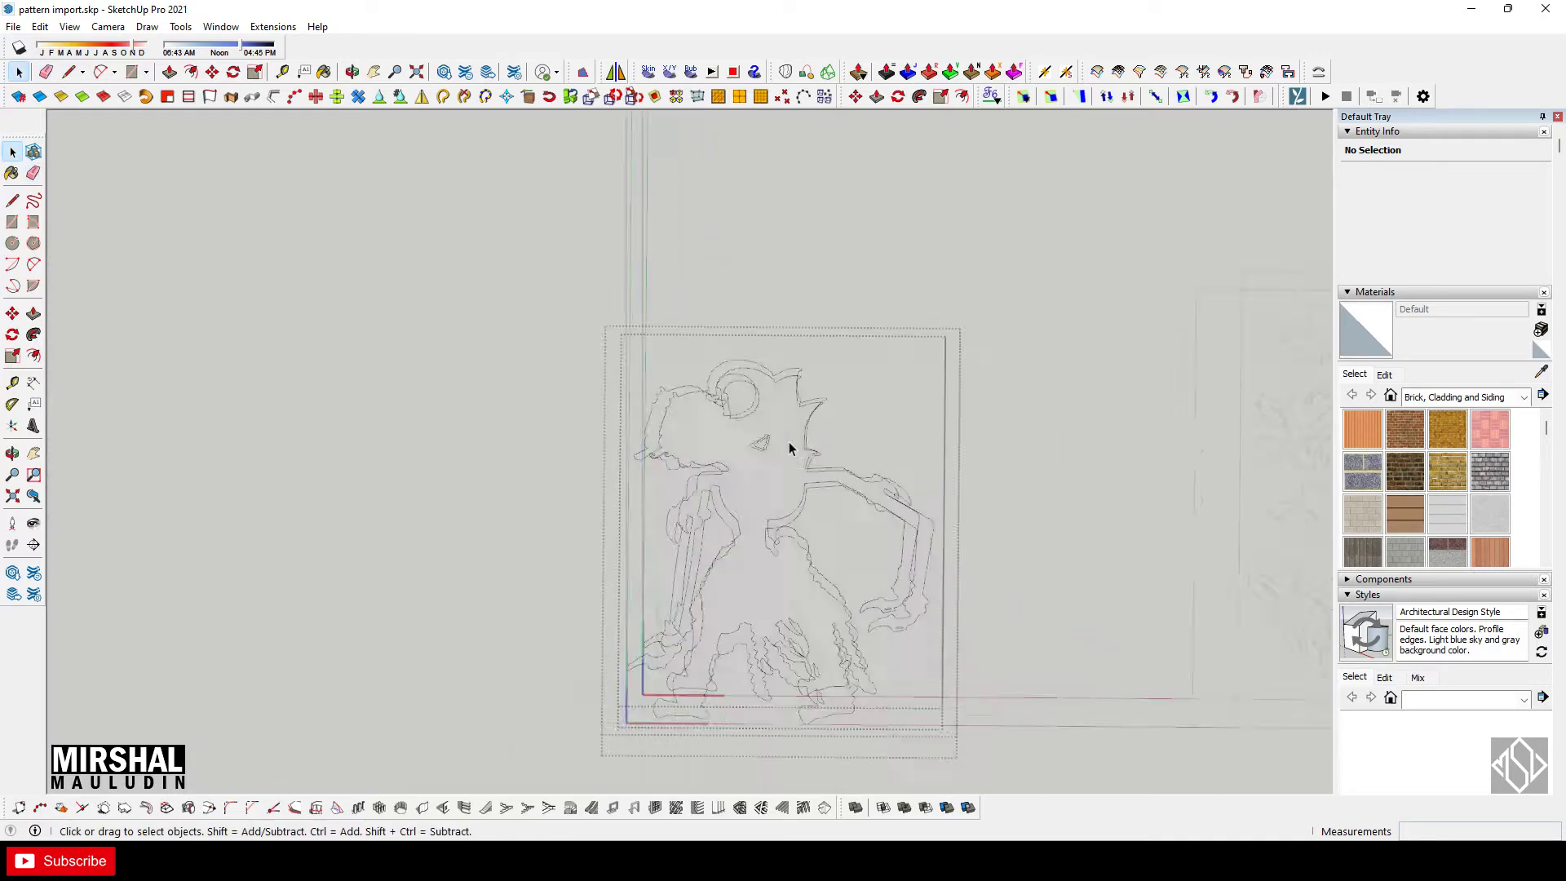
pyautogui.scroll(-1, 750, 447)
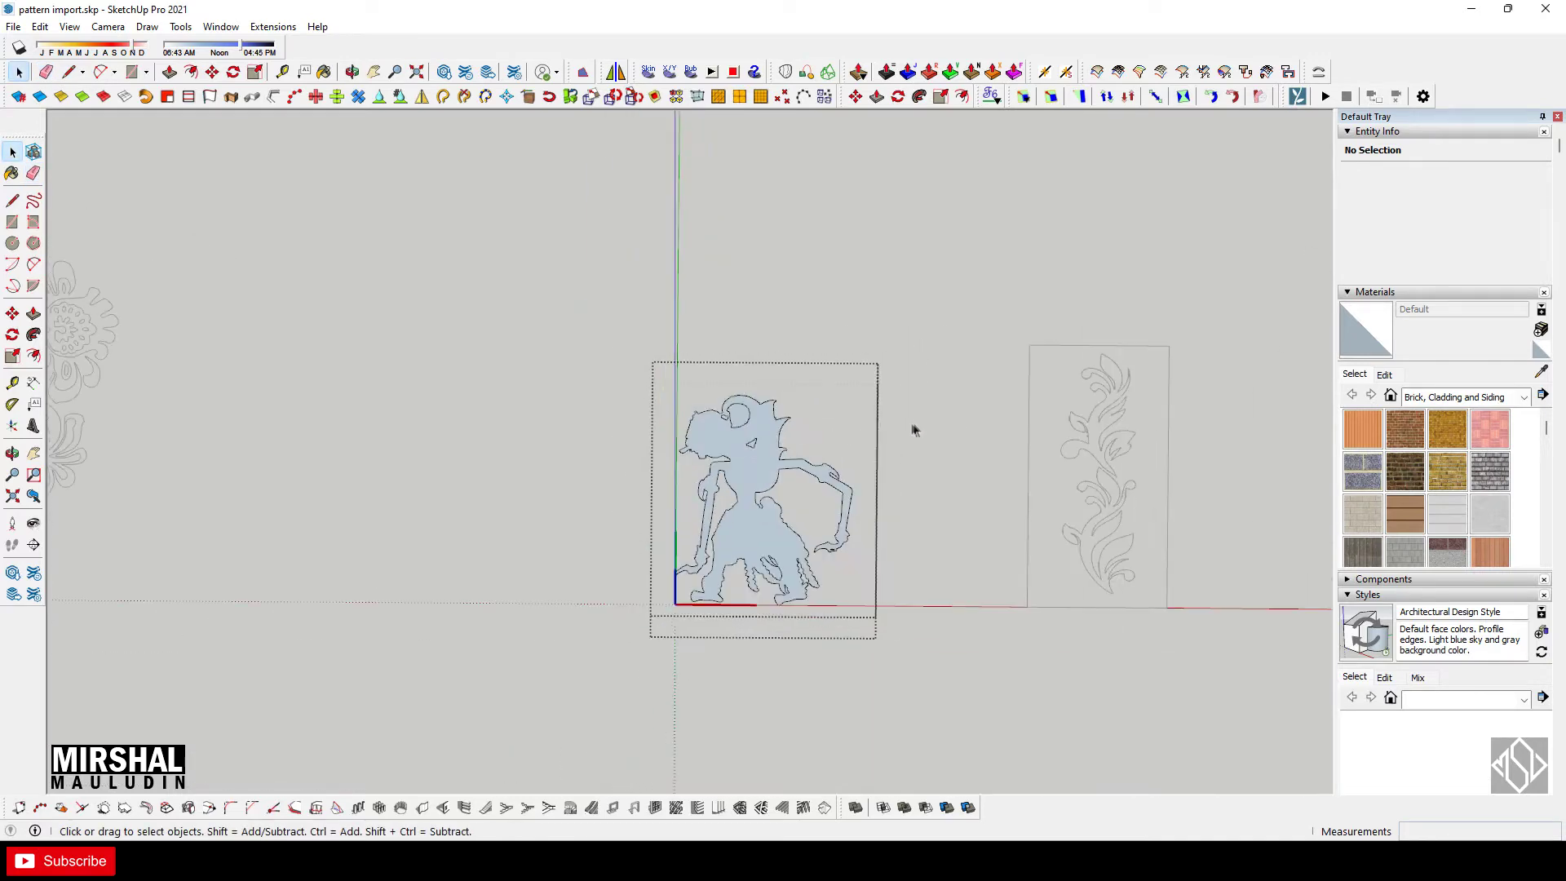
pyautogui.scroll(2, 920, 430)
pyautogui.click(423, 390)
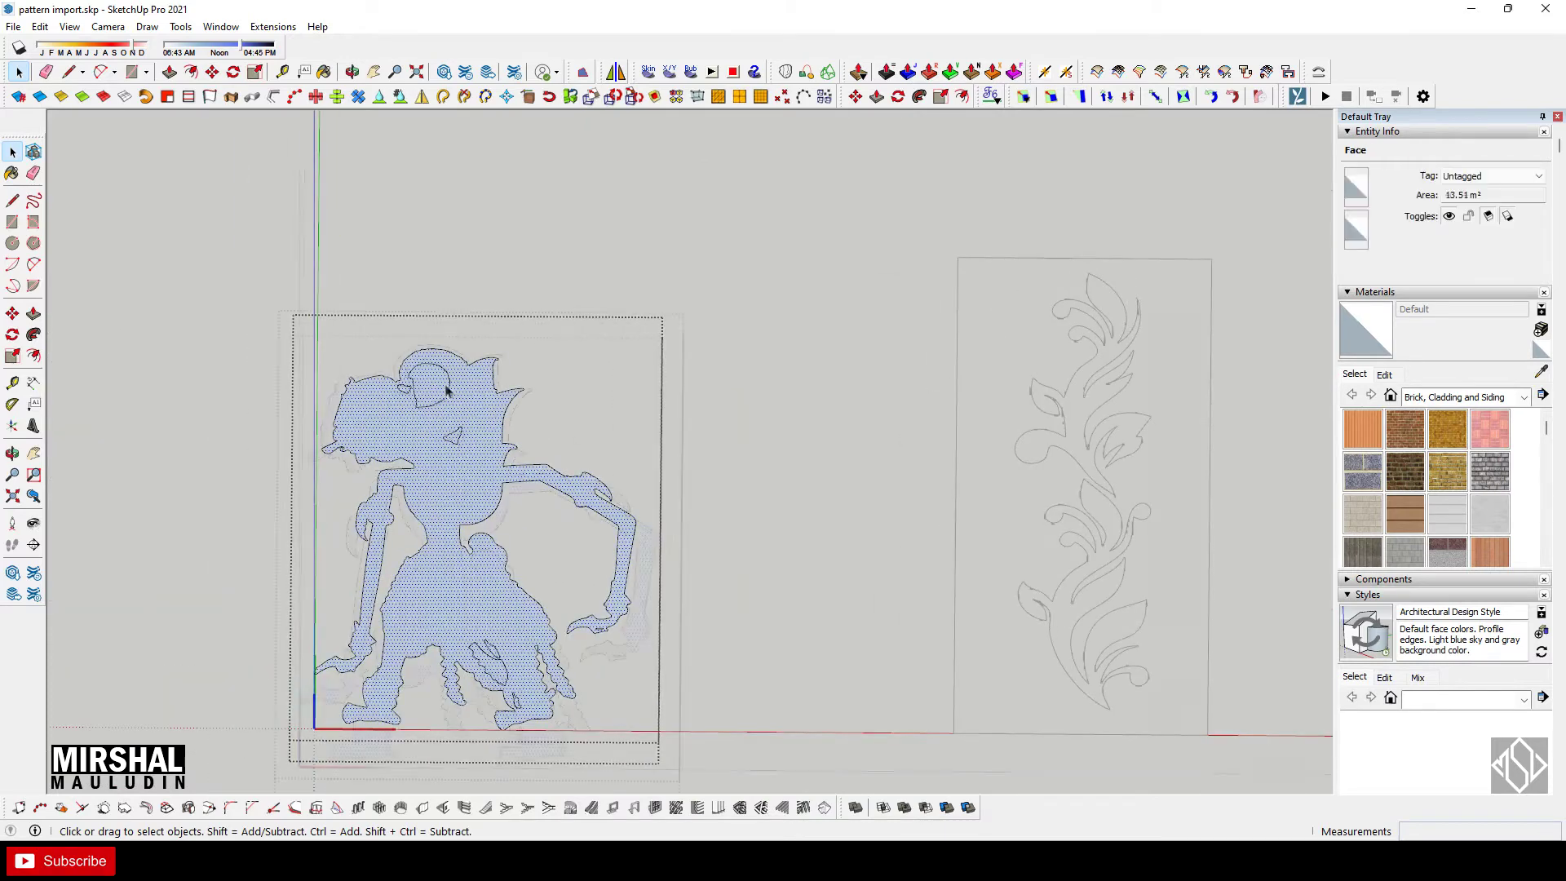
pyautogui.scroll(2, 426, 390)
pyautogui.scroll(1, 430, 389)
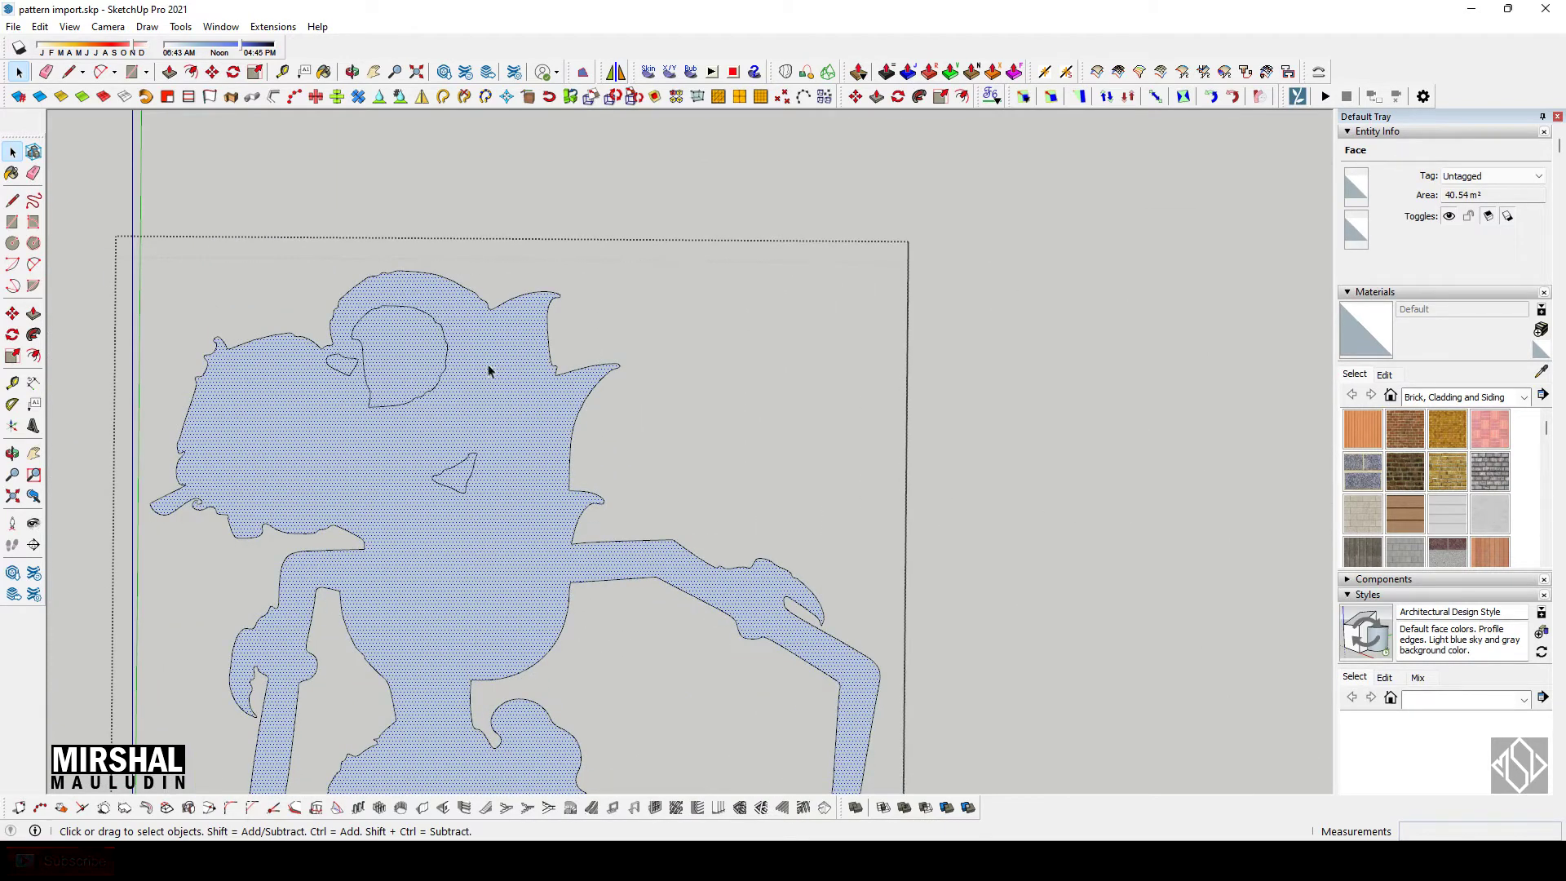
pyautogui.scroll(-2, 487, 369)
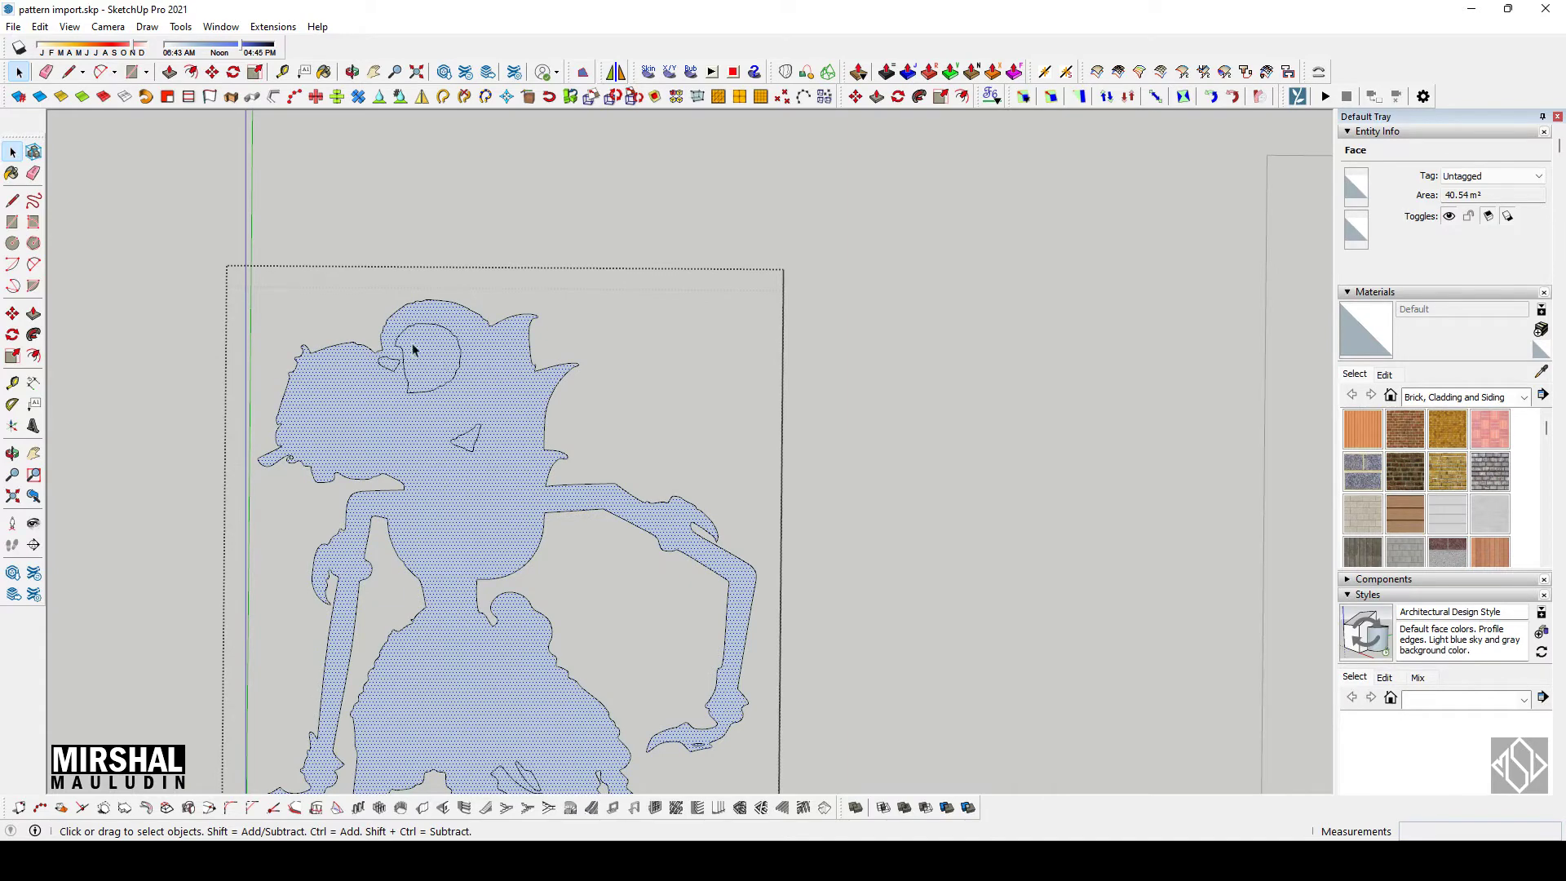
pyautogui.scroll(2, 413, 349)
pyautogui.scroll(-3, 584, 360)
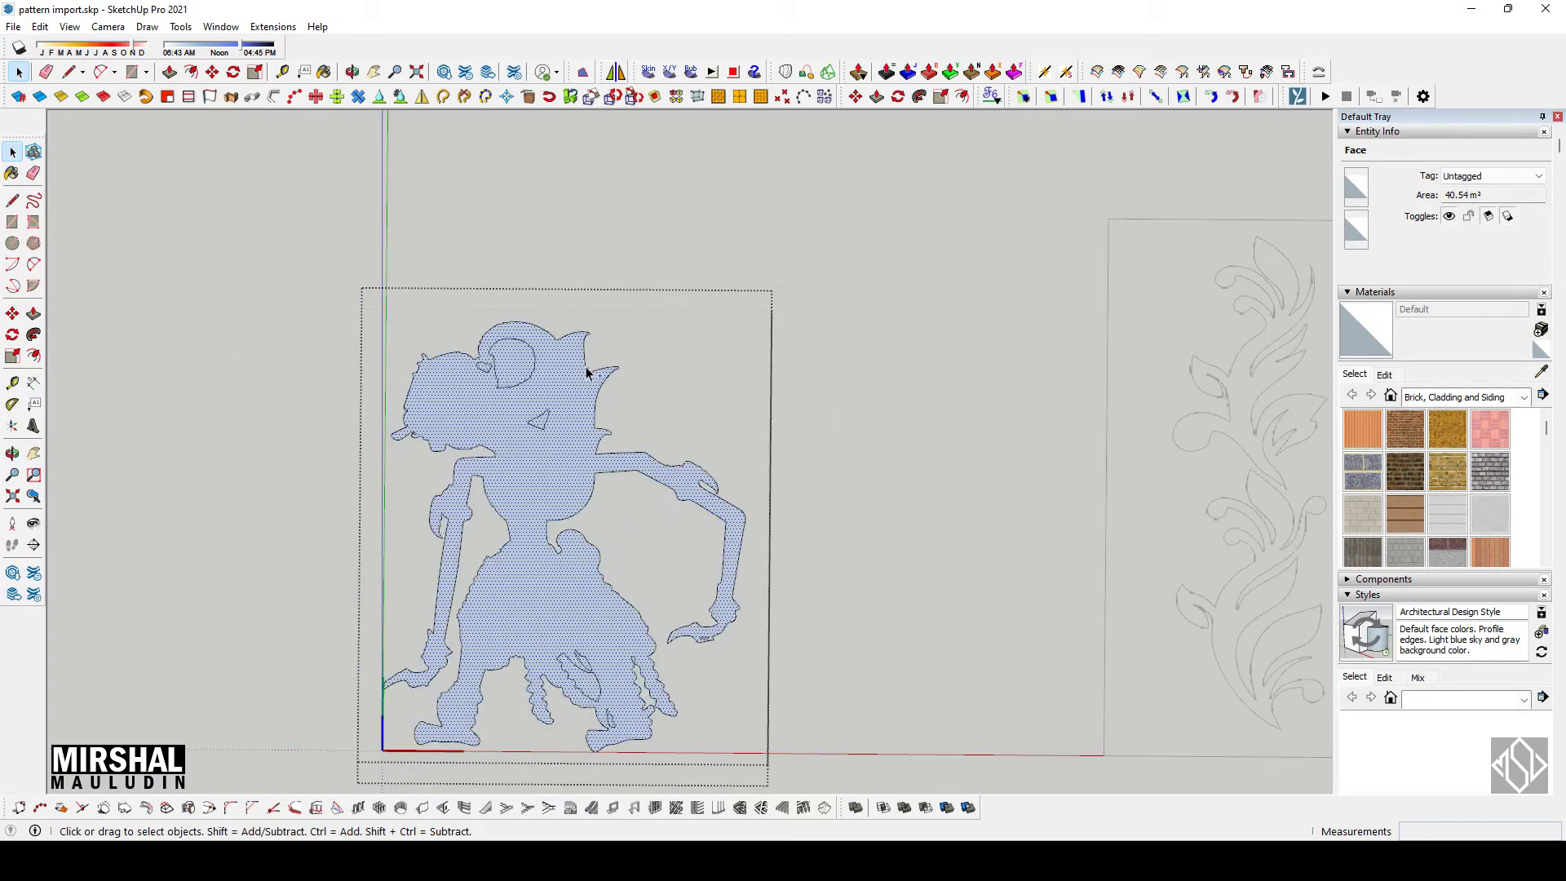
pyautogui.click(587, 372)
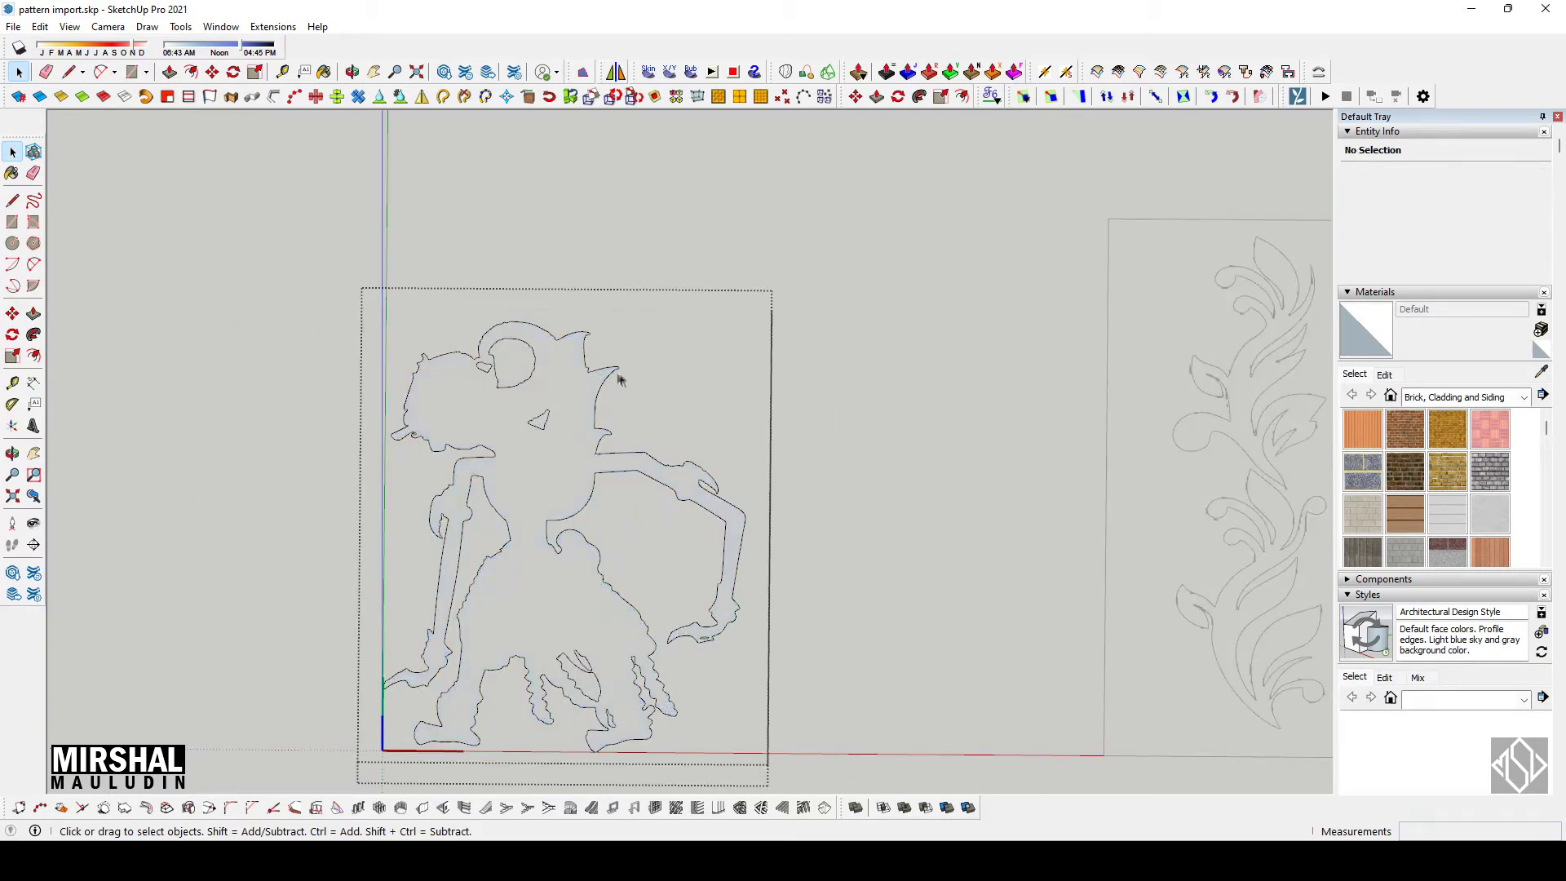
pyautogui.scroll(-2, 636, 384)
pyautogui.click(675, 424)
pyautogui.scroll(-1, 689, 375)
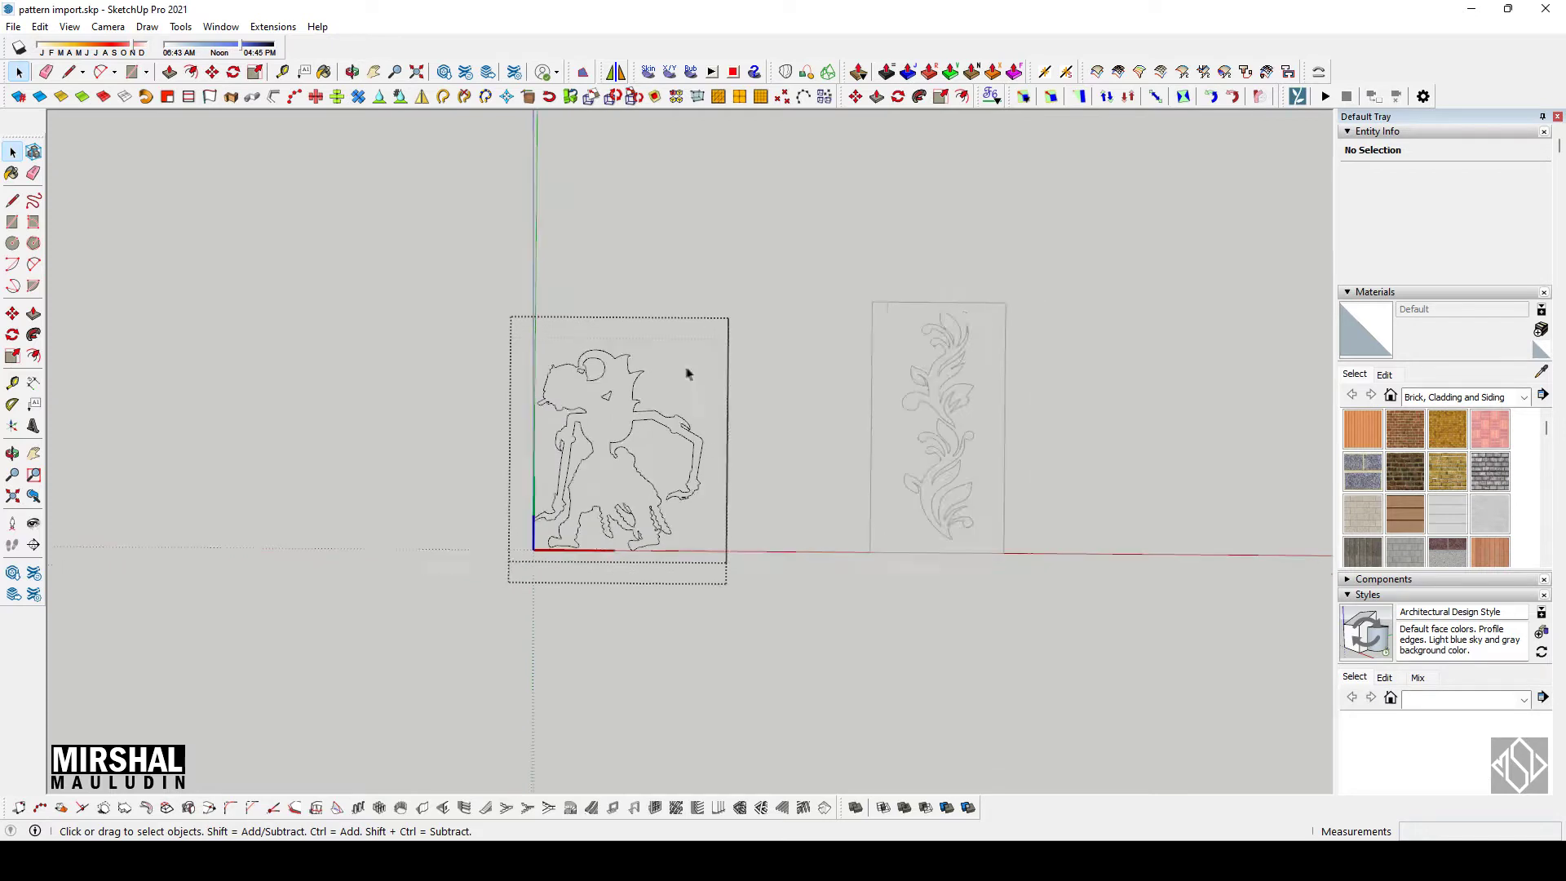
pyautogui.scroll(-1, 738, 295)
pyautogui.click(764, 276)
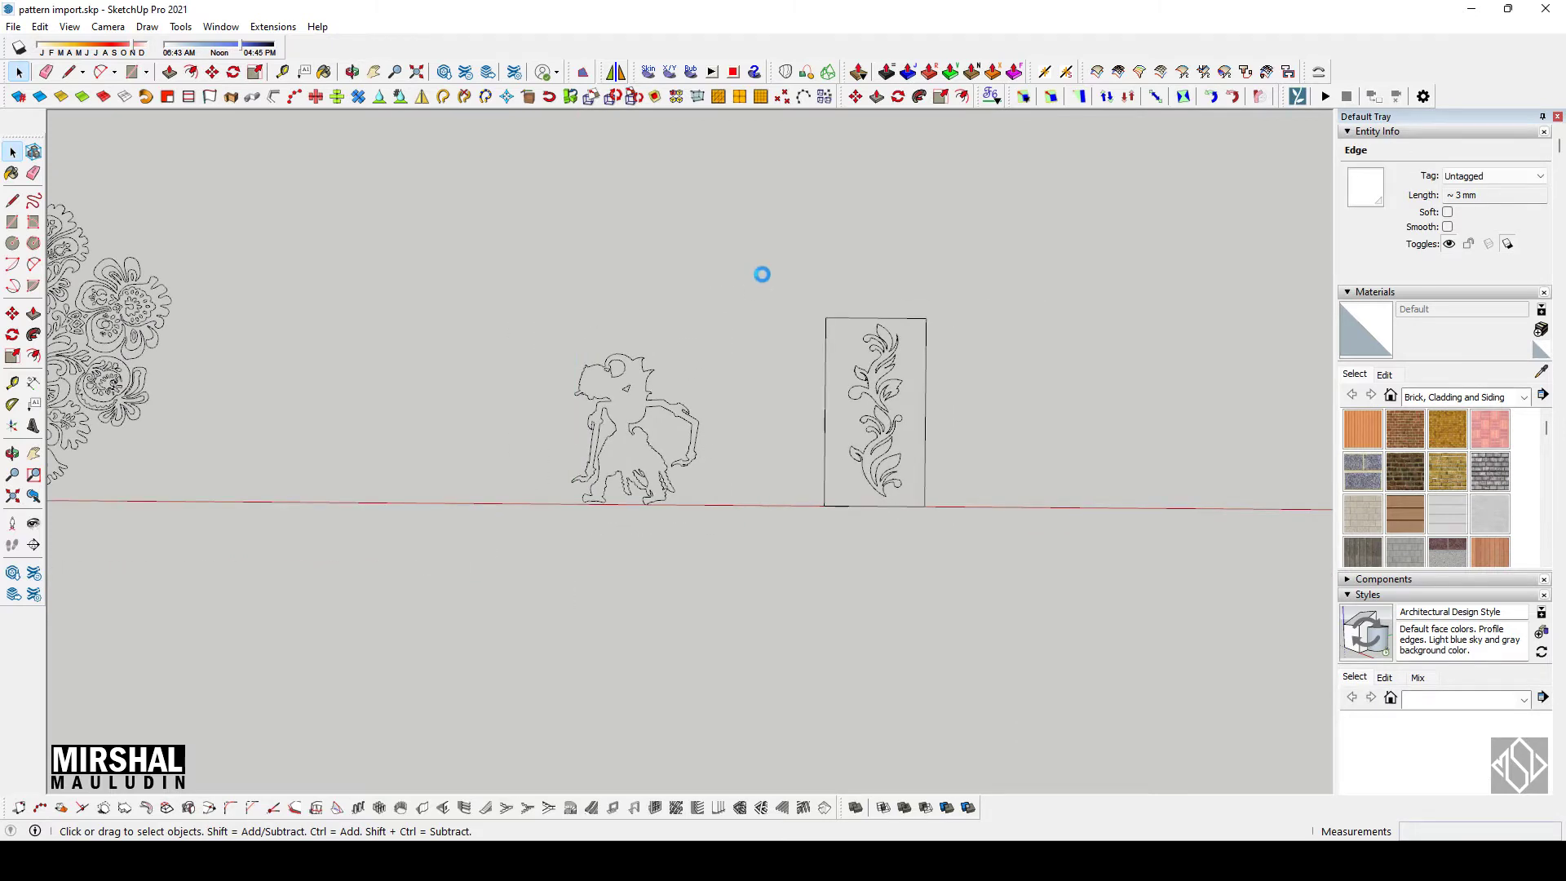
# Step: Inside the wayang group, select all edges and generate faces with Make Faces
pyautogui.doubleClick(648, 381)
pyautogui.scroll(3, 653, 377)
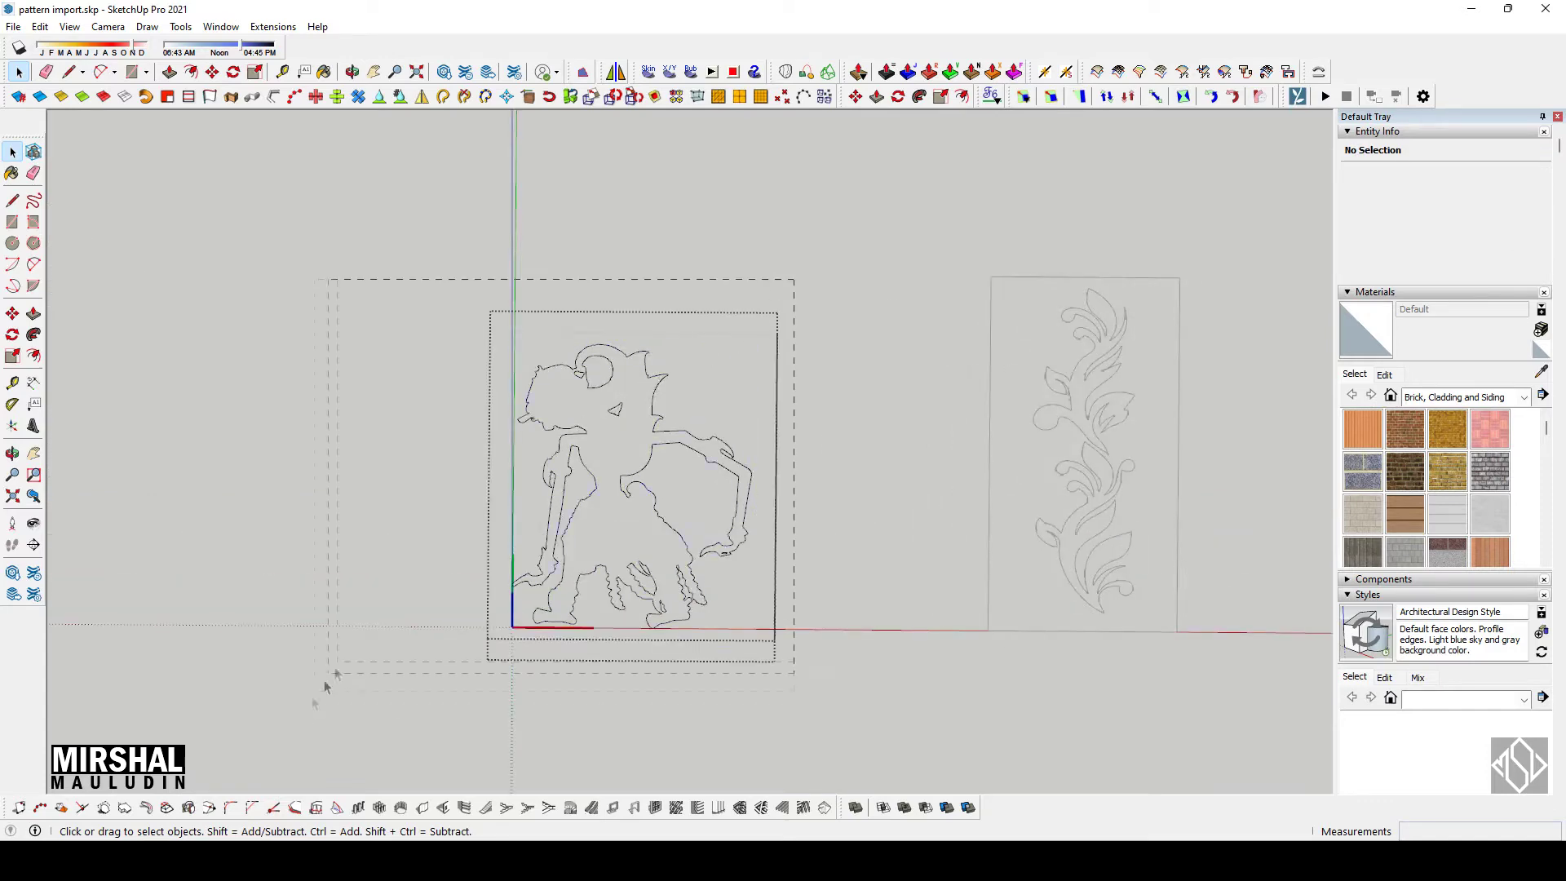
pyautogui.moveTo(354, 645); pyautogui.dragTo(349, 646)
pyautogui.moveTo(531, 169); pyautogui.dragTo(539, 155)
pyautogui.click(550, 183)
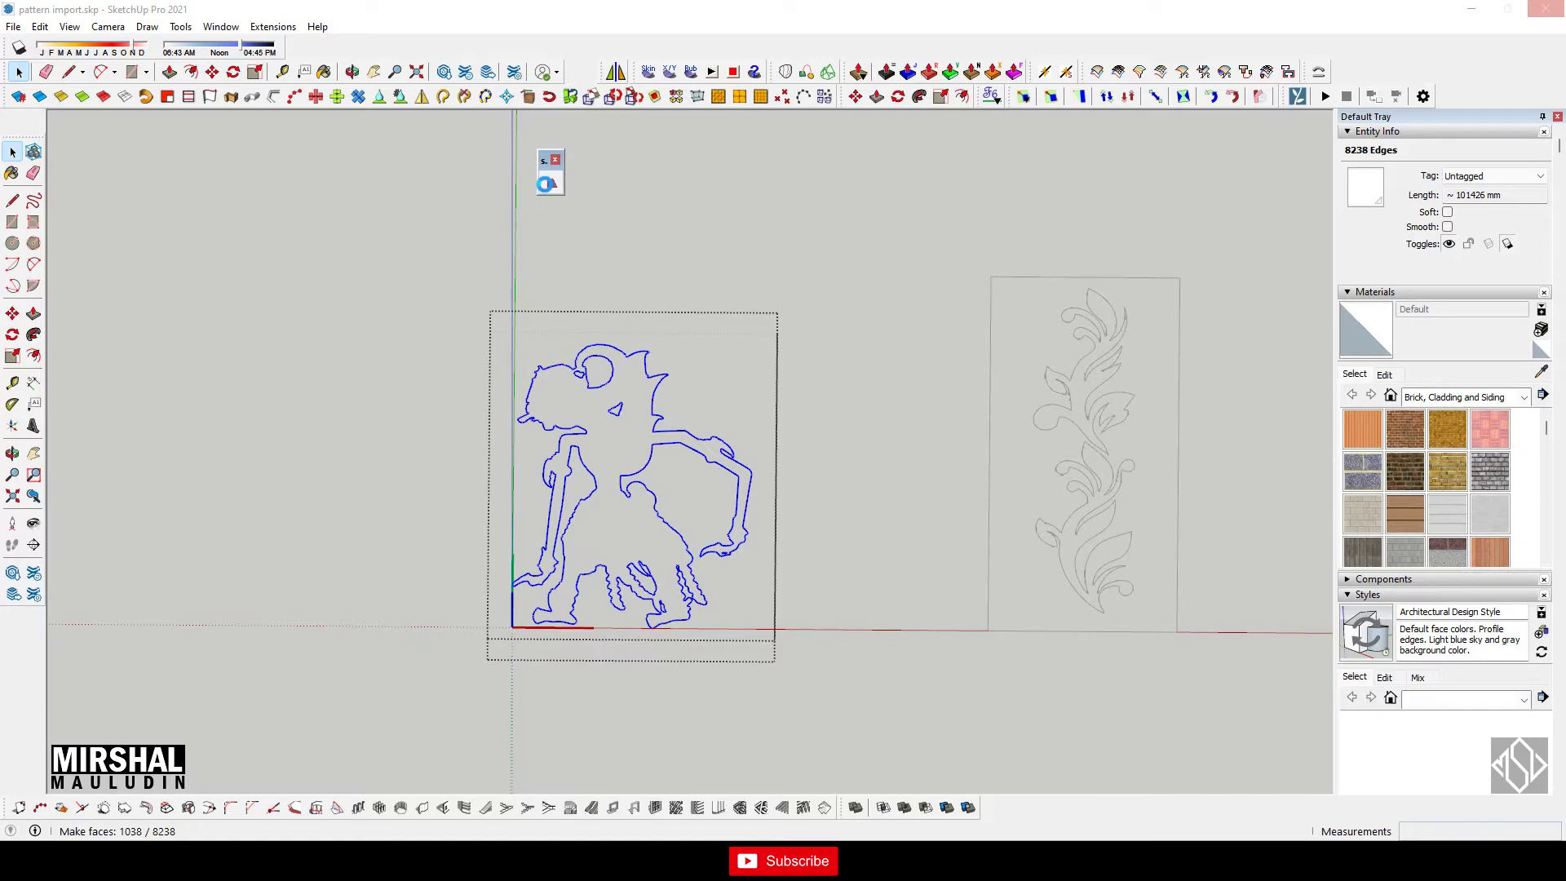
# Step: Delete the face filling the figure's eye to leave a hole
pyautogui.scroll(5, 588, 307)
pyautogui.scroll(-3, 604, 314)
pyautogui.scroll(3, 614, 315)
pyautogui.scroll(2, 643, 320)
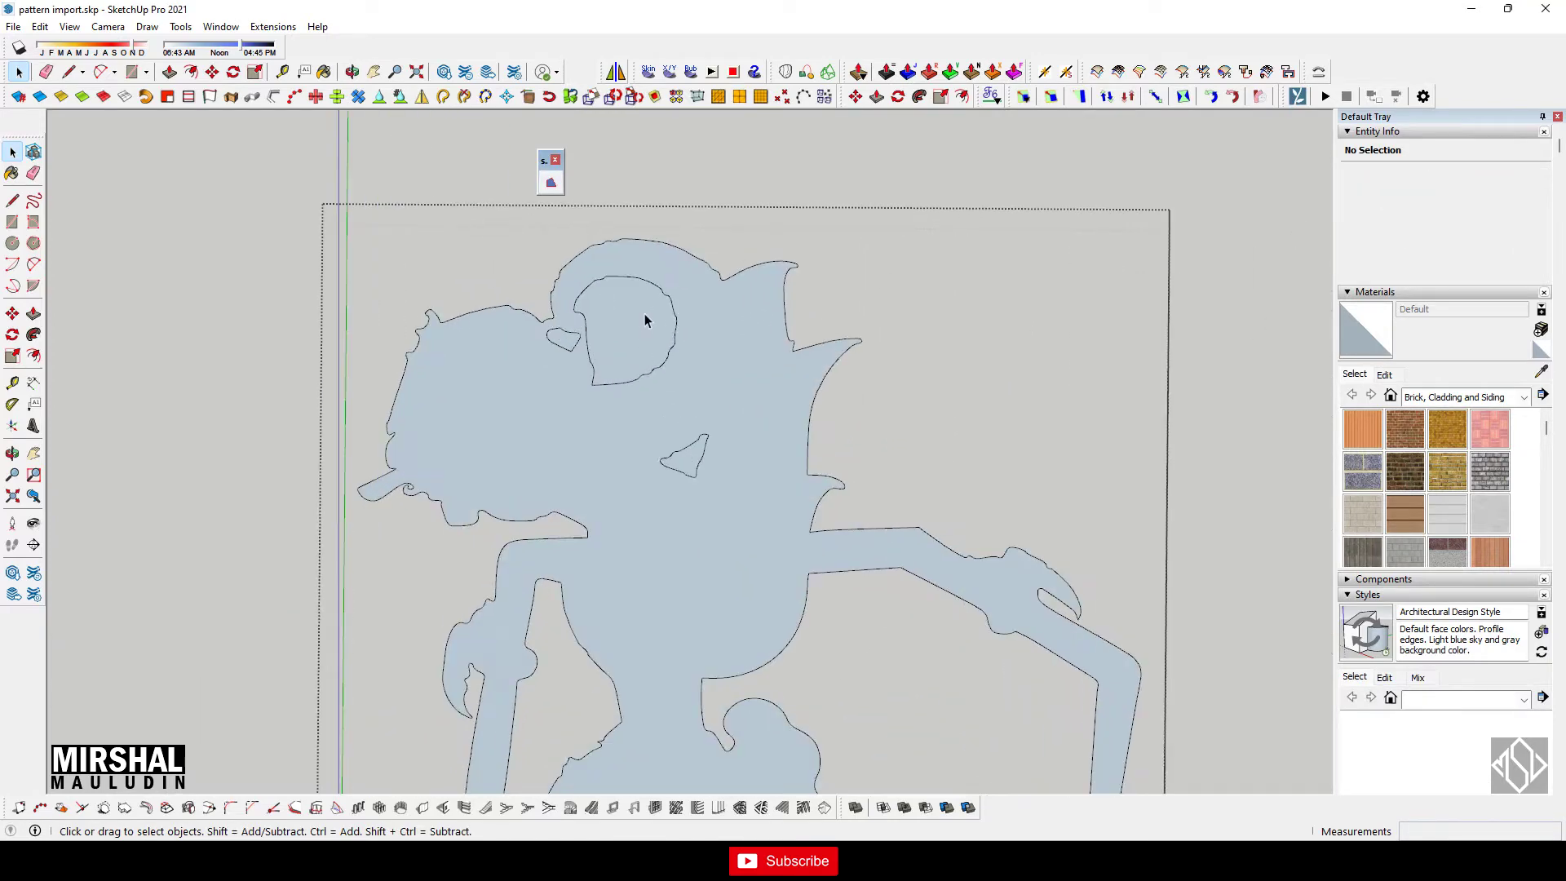
pyautogui.scroll(1, 682, 332)
pyautogui.click(664, 330)
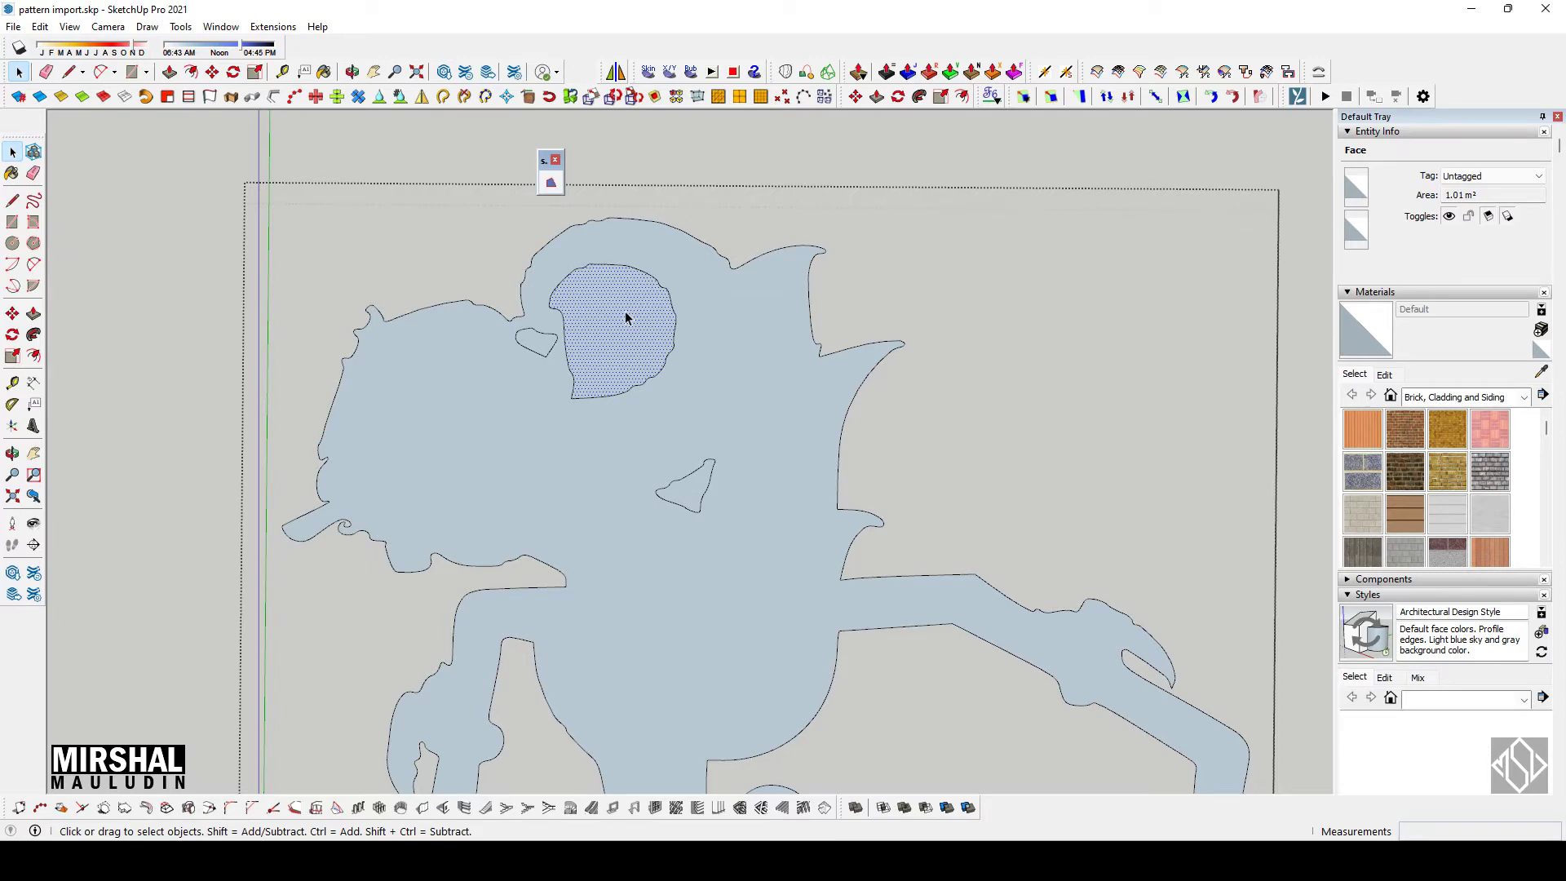
pyautogui.scroll(1, 618, 324)
pyautogui.press('Delete')
pyautogui.scroll(-2, 724, 371)
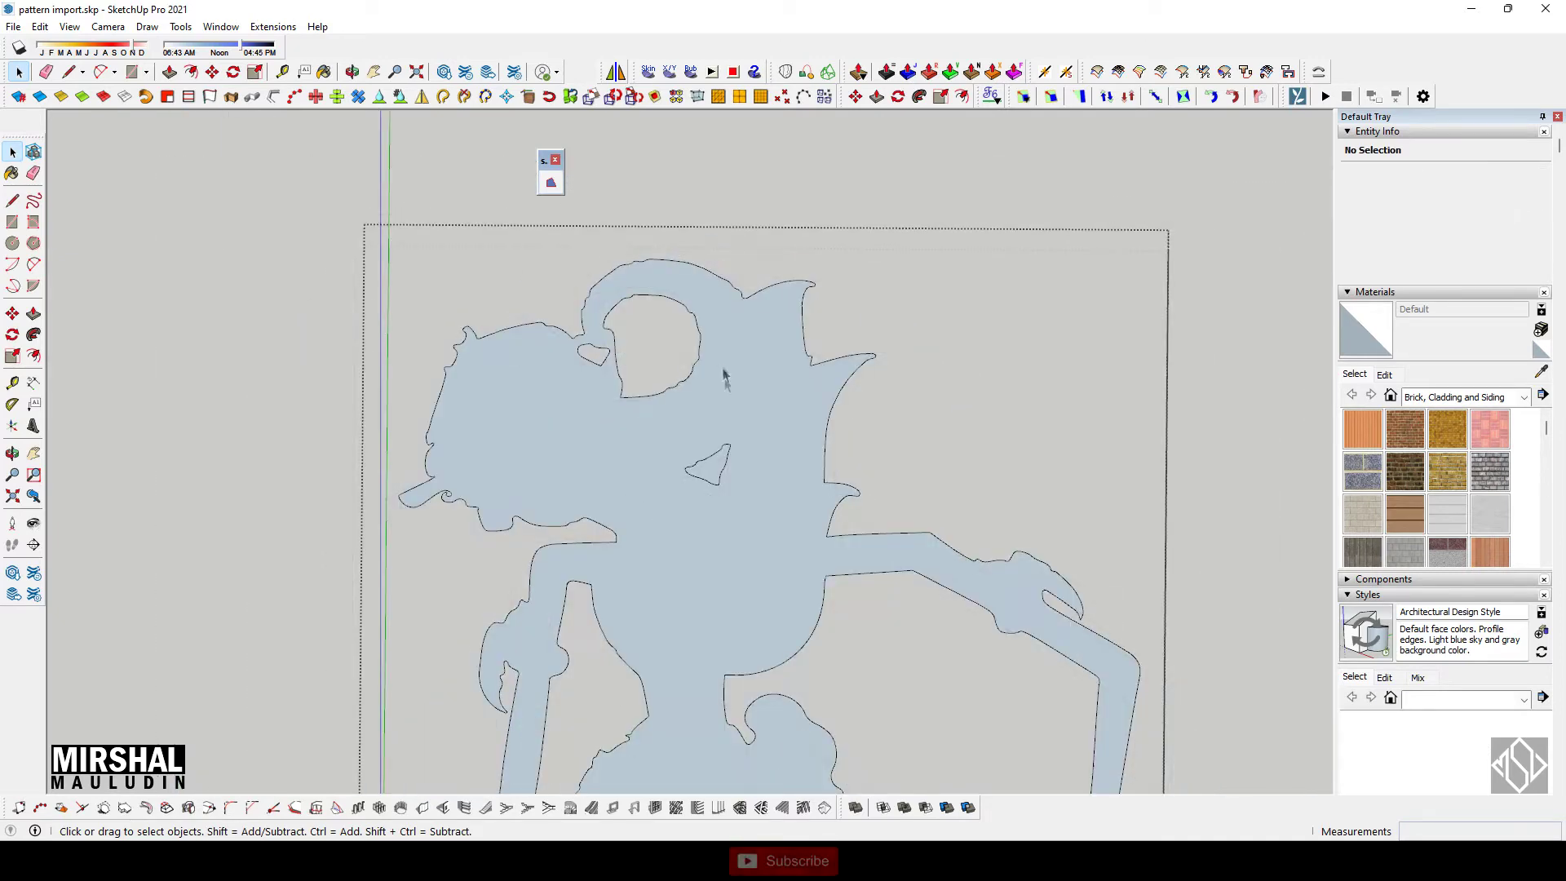
pyautogui.scroll(-2, 713, 476)
# Step: Open the ornament panel group and its nested floral pattern for editing
pyautogui.scroll(-3, 850, 436)
pyautogui.scroll(4, 848, 438)
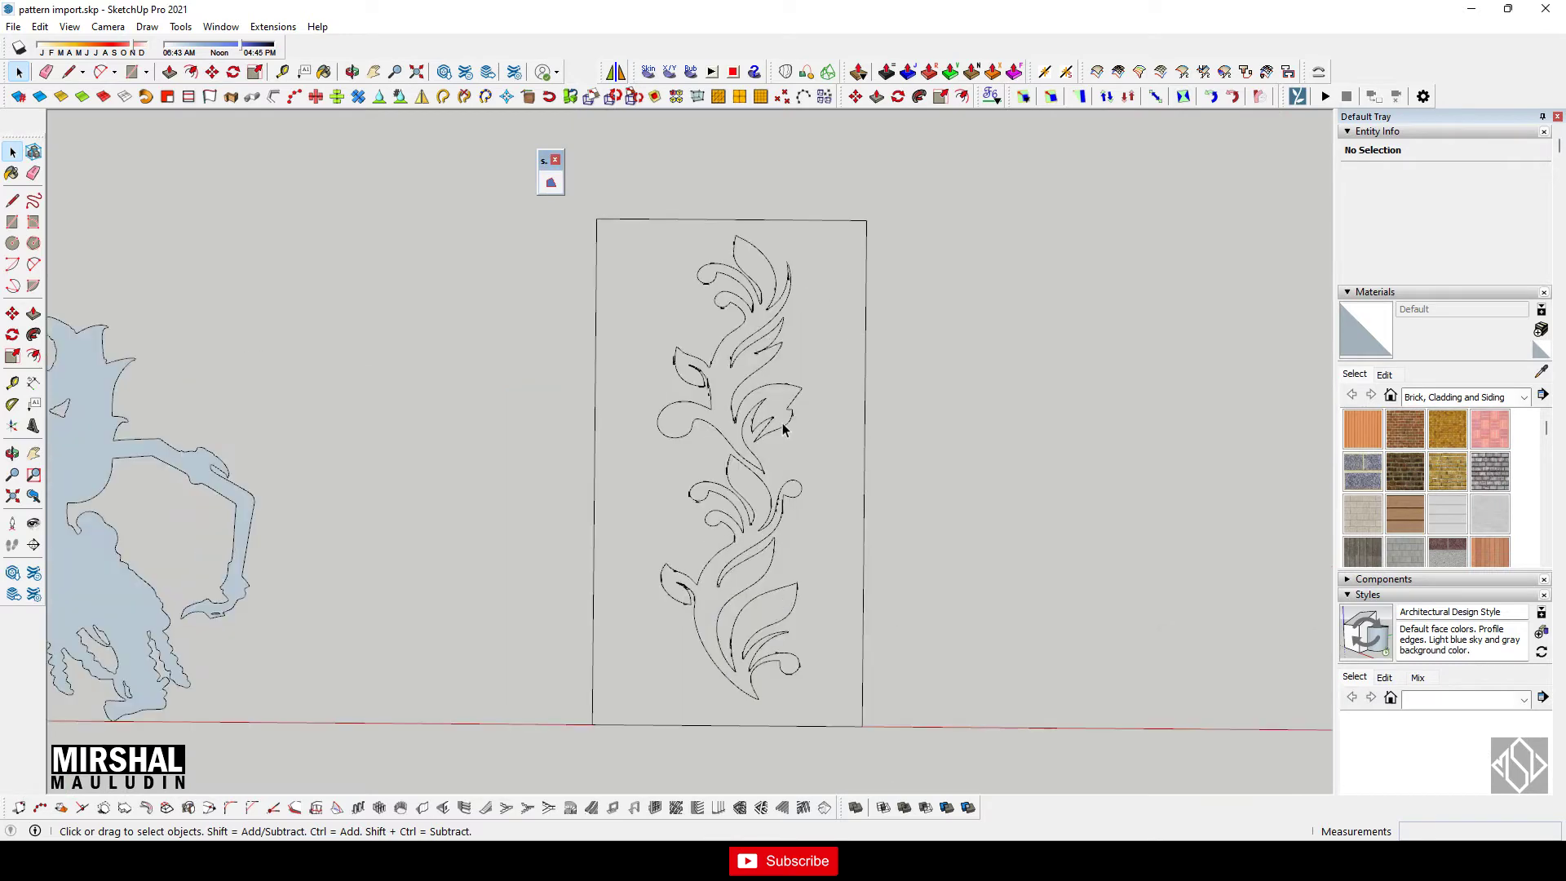
pyautogui.doubleClick(795, 421)
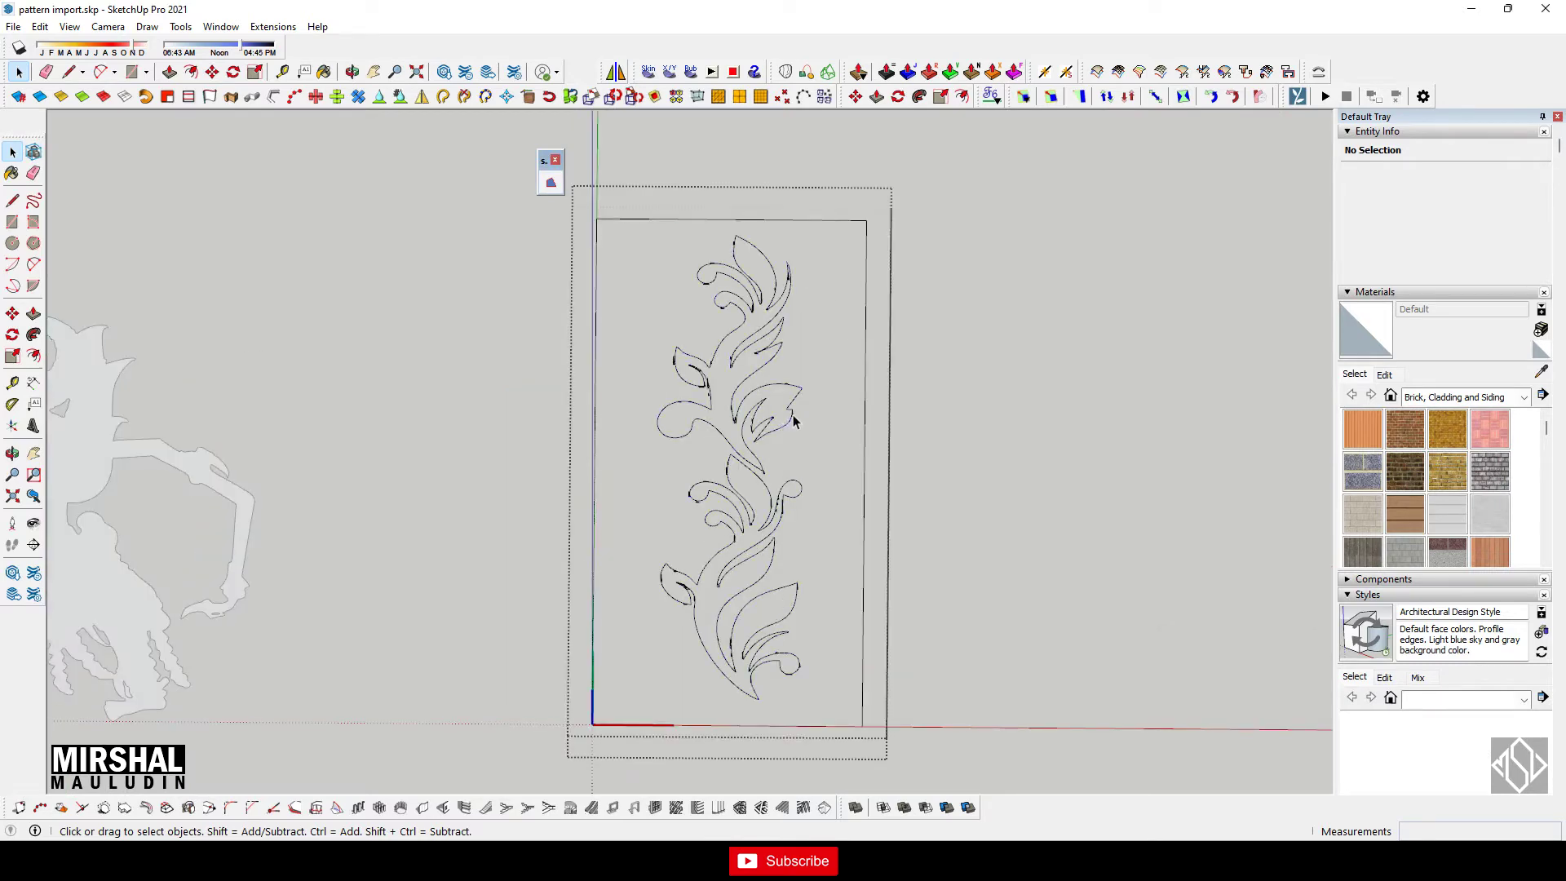
pyautogui.scroll(-2, 803, 400)
pyautogui.click(909, 448)
pyautogui.scroll(2, 790, 419)
pyautogui.scroll(1, 802, 422)
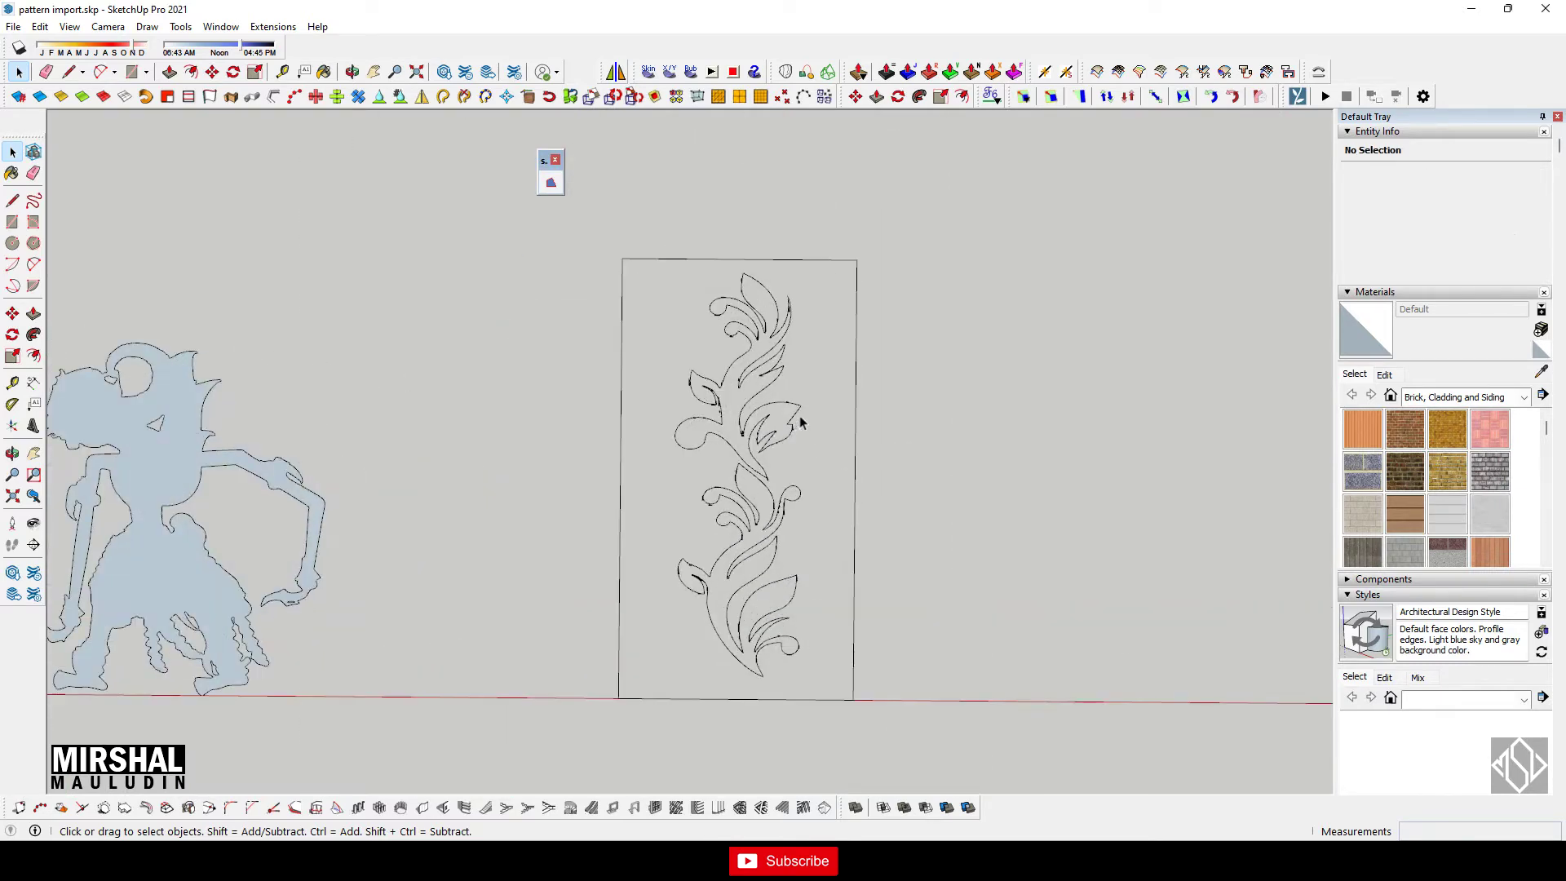
pyautogui.doubleClick(799, 414)
pyautogui.click(798, 415)
pyautogui.doubleClick(796, 416)
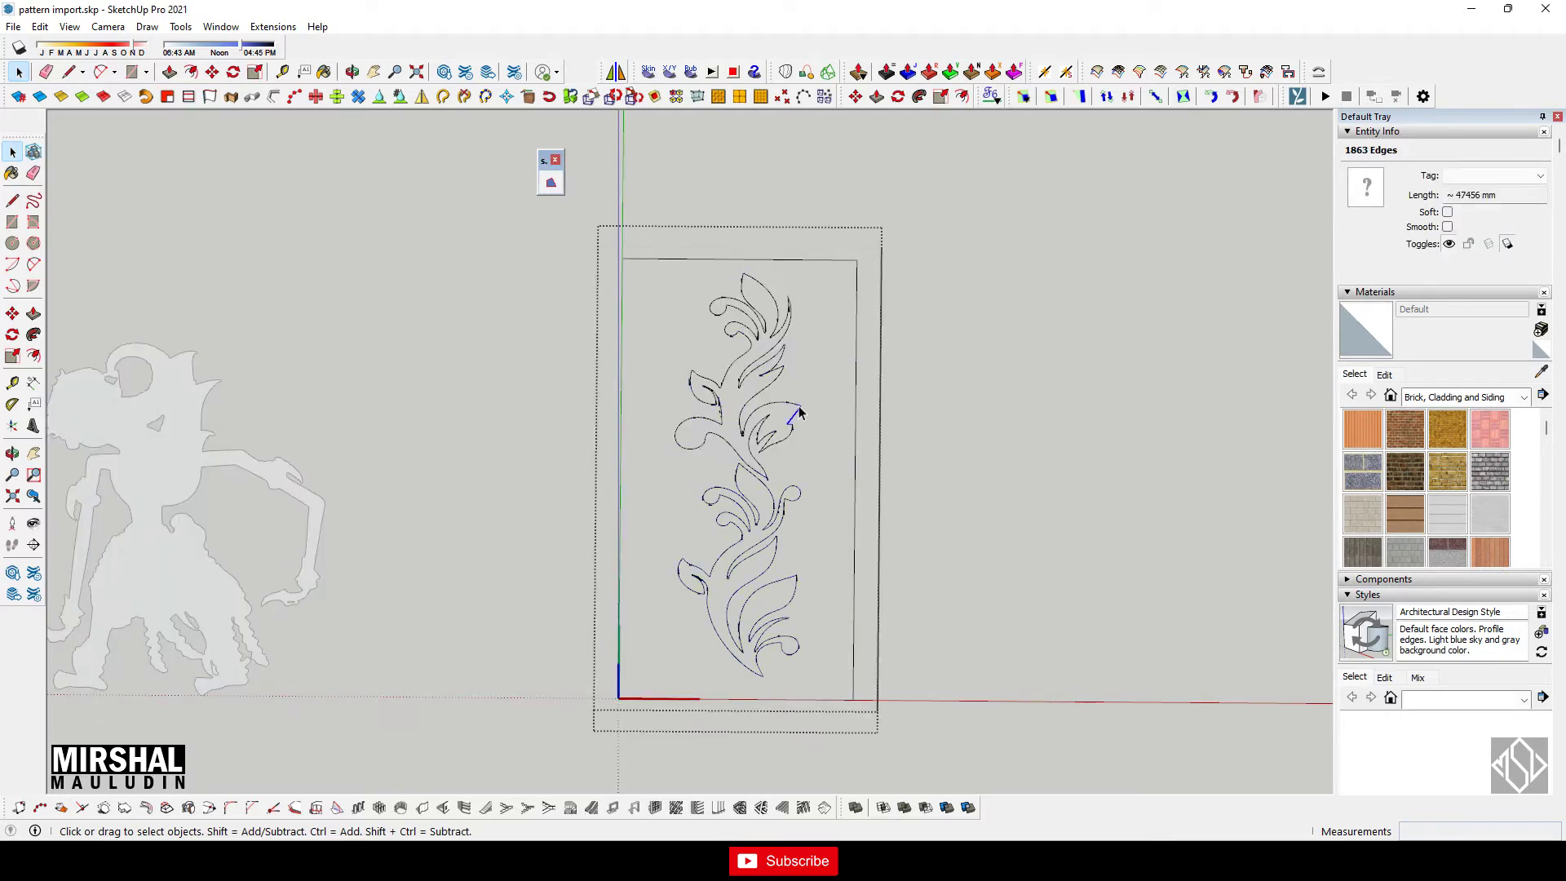
# Step: Select all the vine pattern's edges with Ctrl+A and generate faces from them
pyautogui.scroll(2, 724, 402)
pyautogui.scroll(2, 724, 402)
pyautogui.scroll(2, 742, 419)
pyautogui.scroll(2, 806, 359)
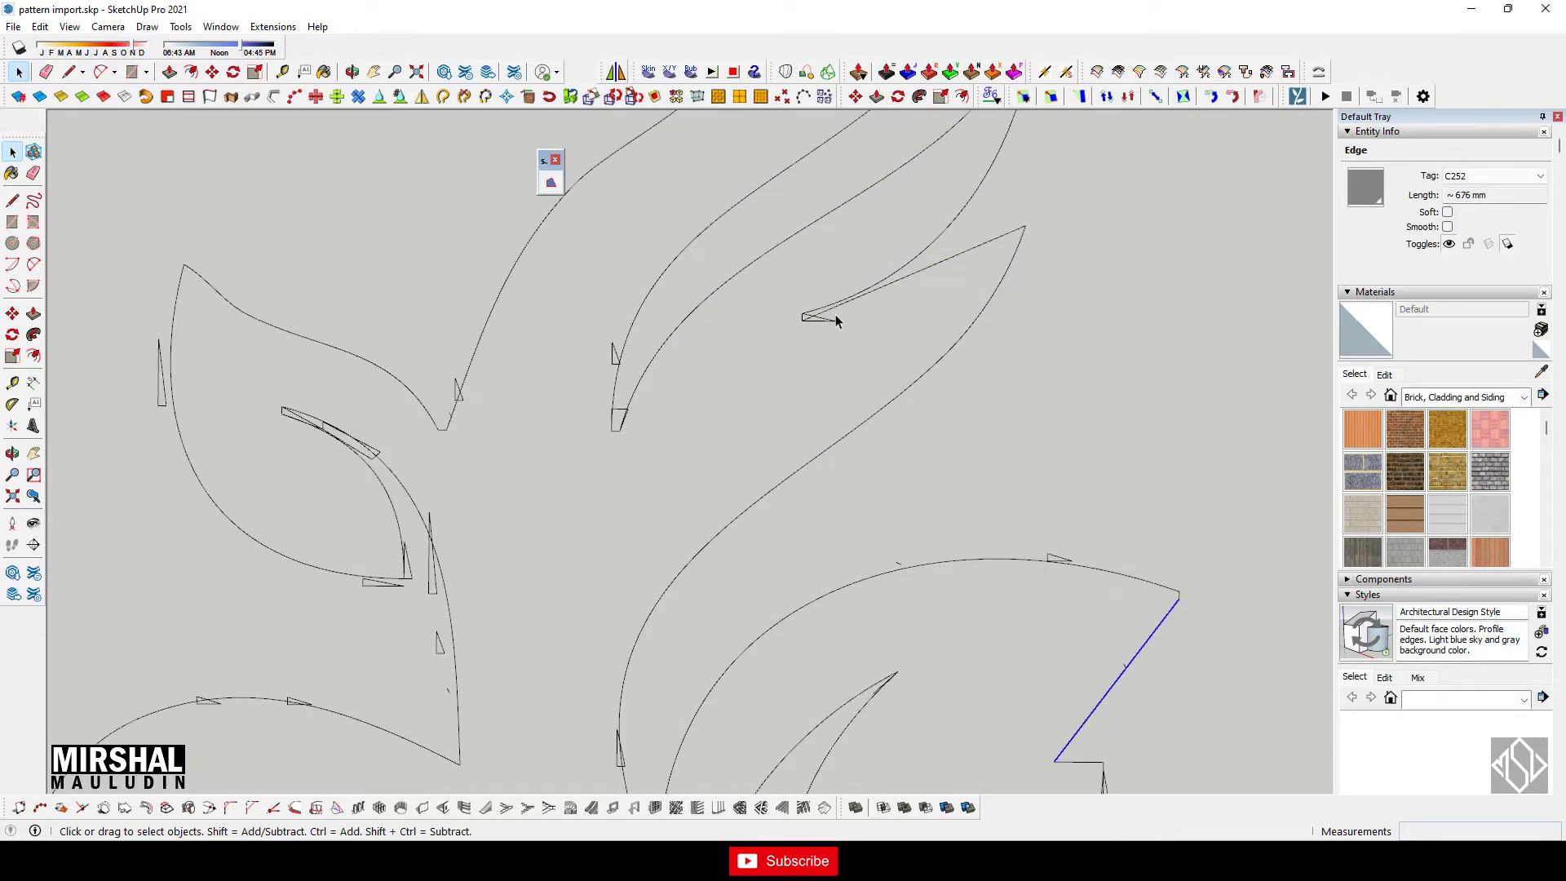
pyautogui.scroll(2, 835, 314)
pyautogui.click(804, 354)
pyautogui.scroll(-2, 804, 355)
pyautogui.scroll(-2, 783, 359)
pyautogui.scroll(-3, 745, 360)
pyautogui.scroll(-3, 745, 359)
pyautogui.scroll(-2, 834, 692)
pyautogui.hotkey('ctrl', 'a')
pyautogui.click(551, 184)
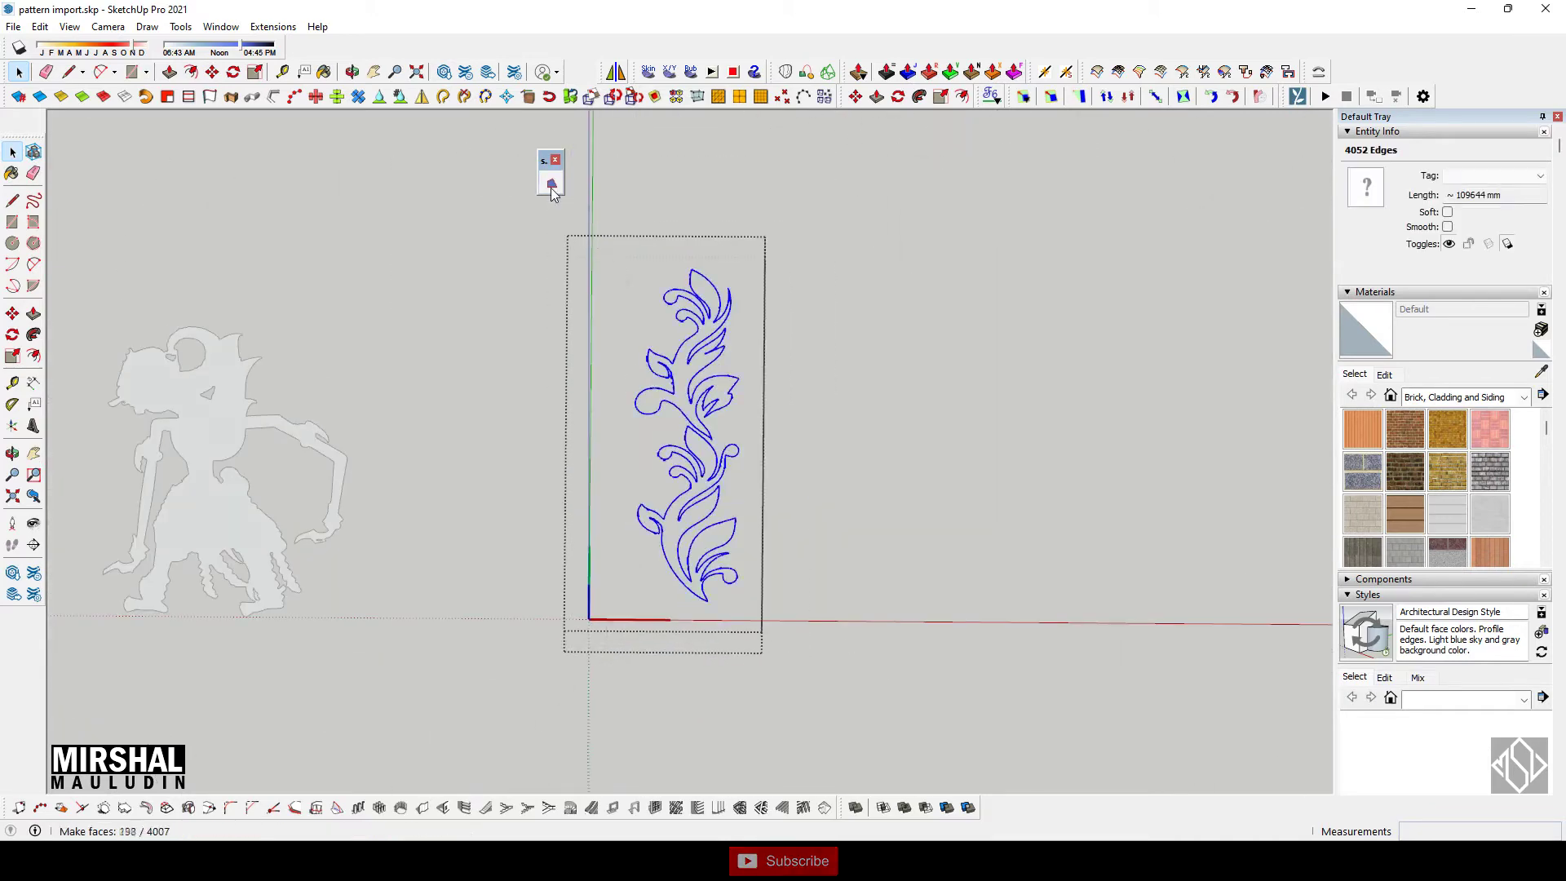
pyautogui.scroll(2, 706, 443)
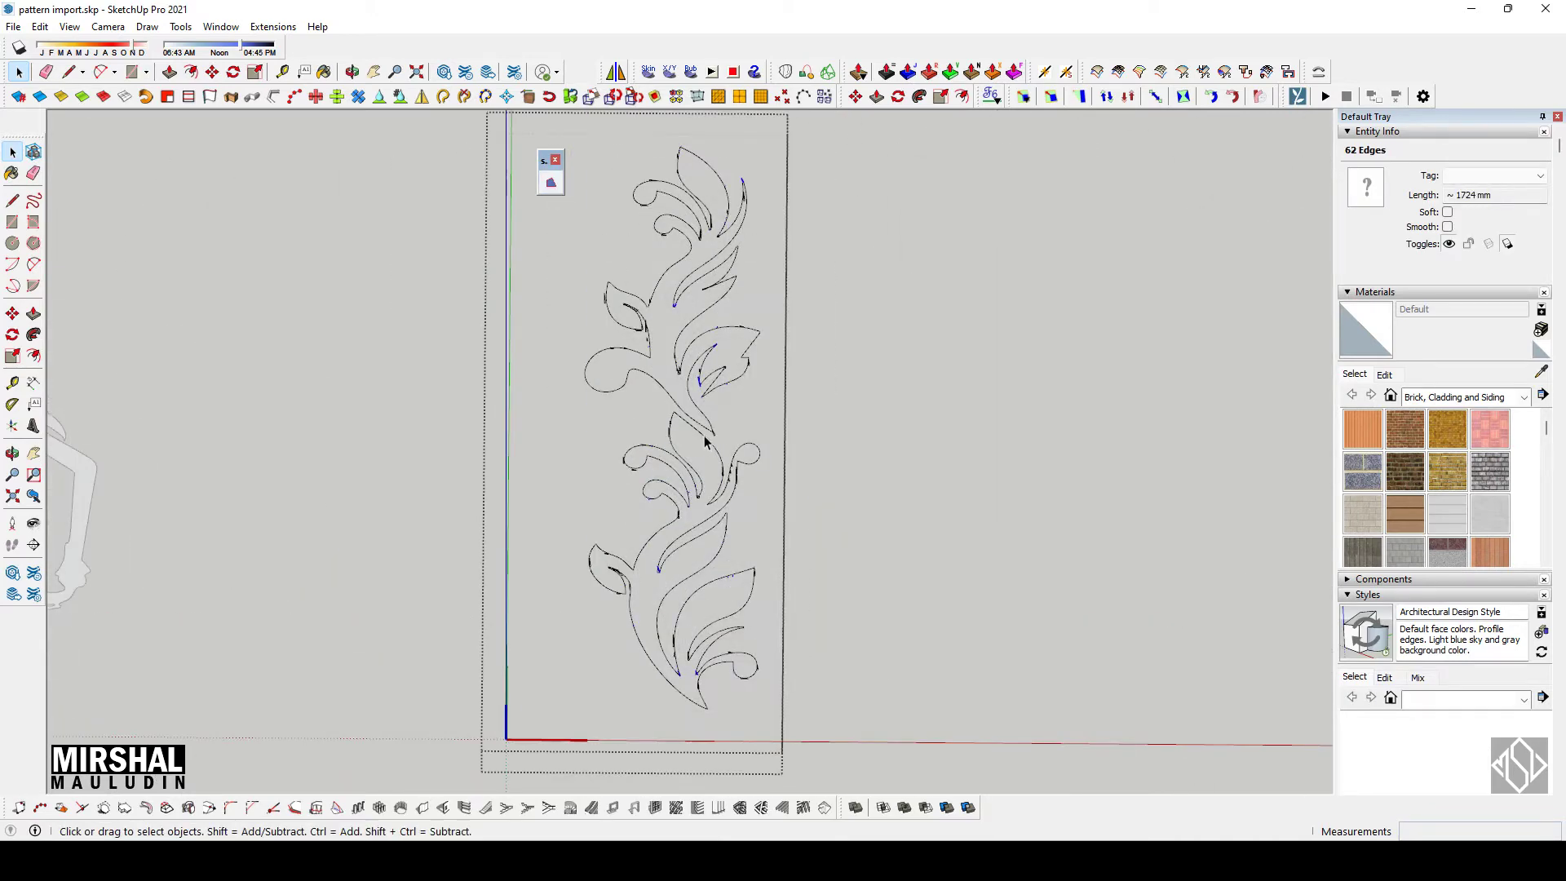
pyautogui.scroll(2, 697, 419)
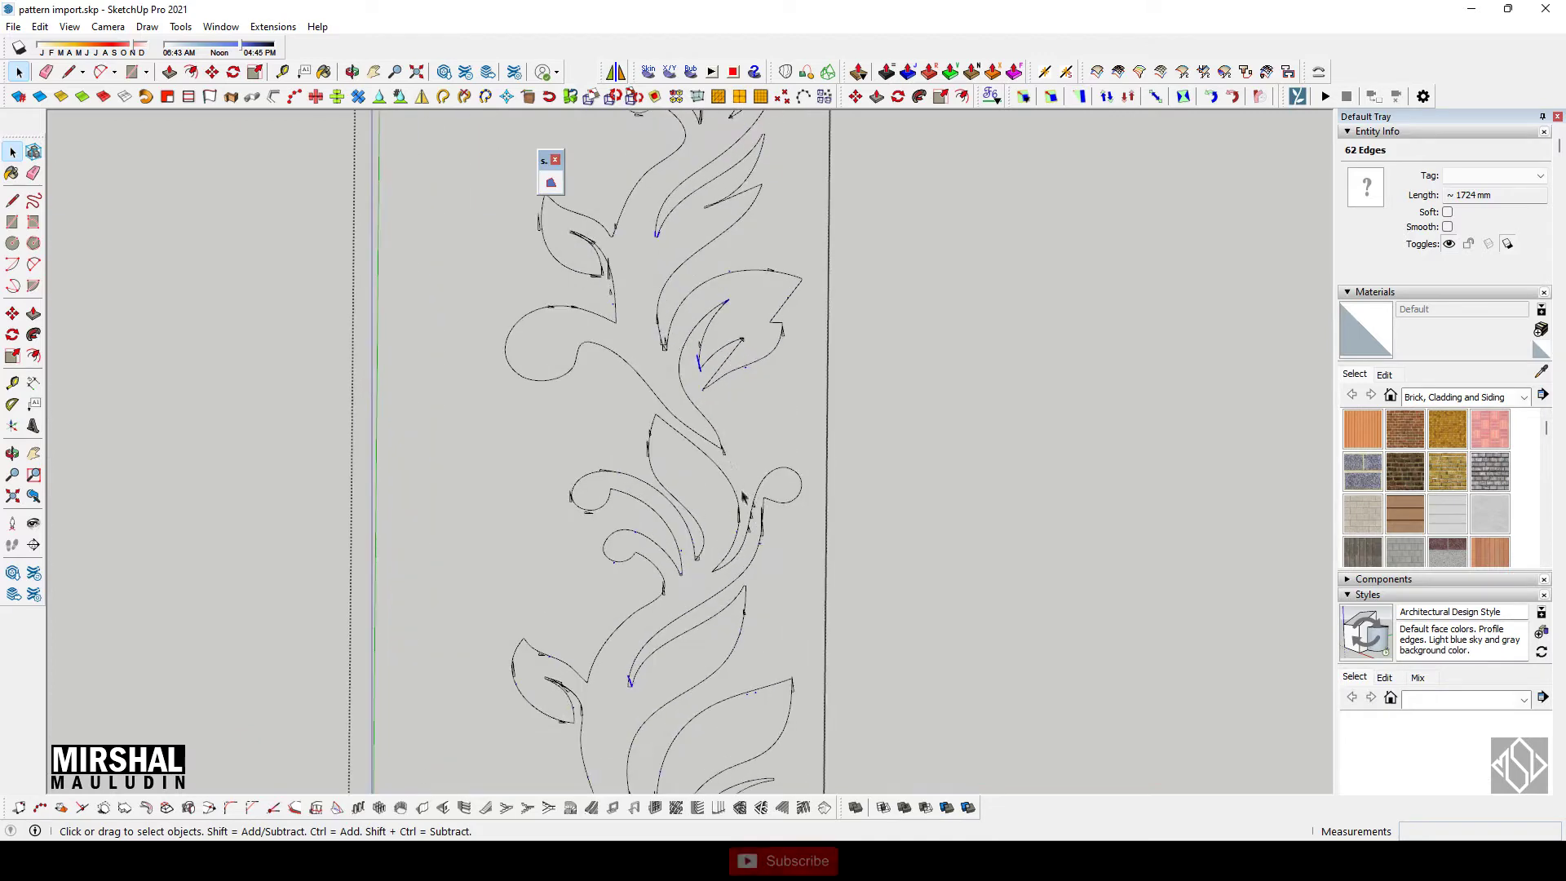
pyautogui.scroll(2, 740, 489)
pyautogui.scroll(2, 774, 527)
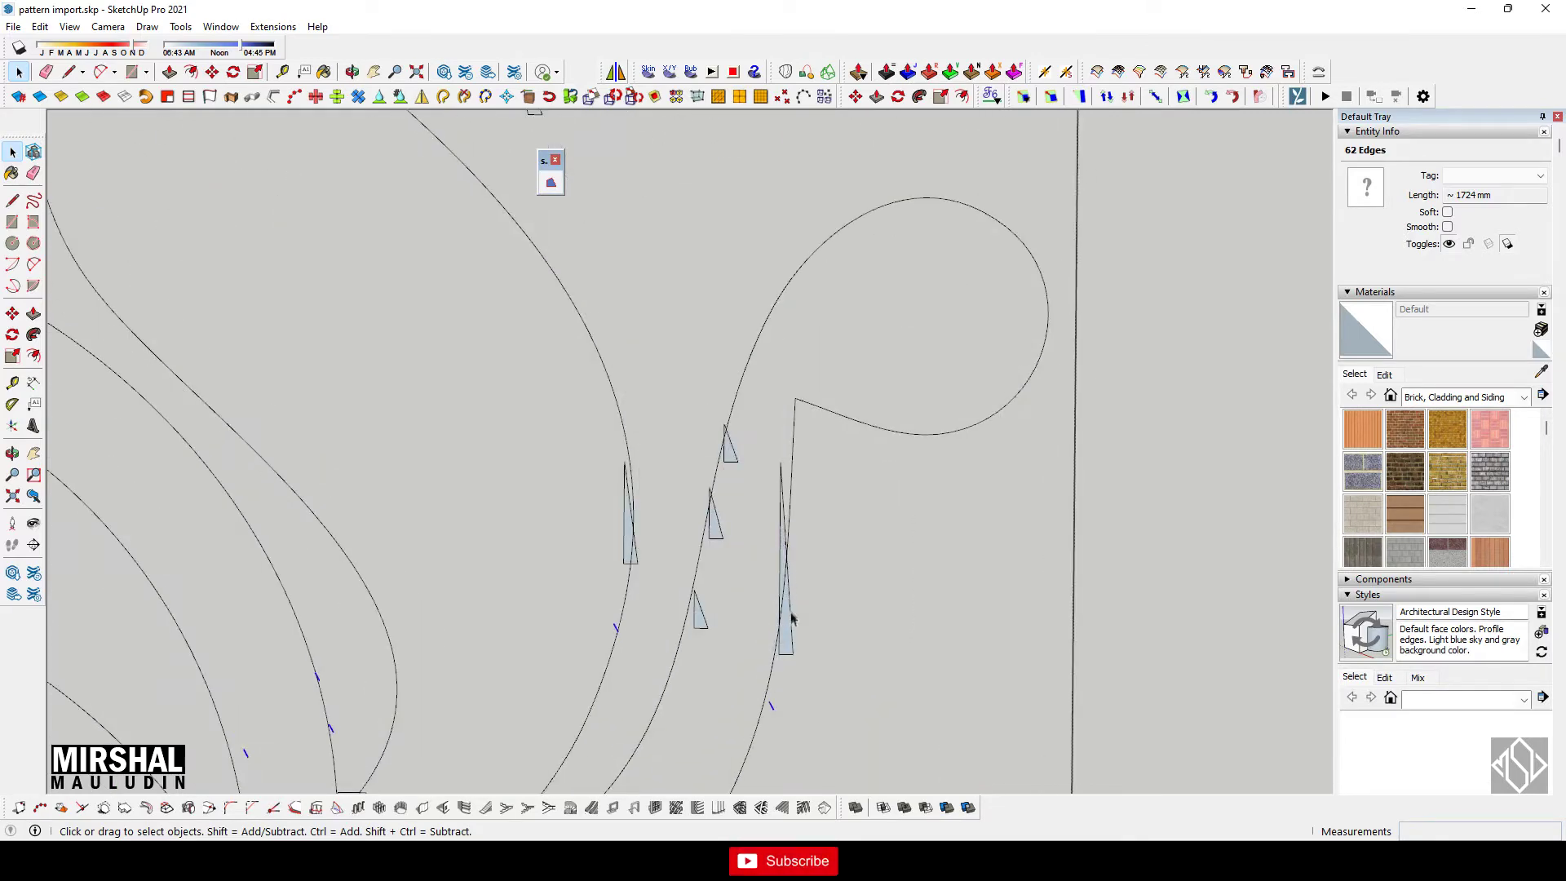
pyautogui.scroll(1, 791, 611)
pyautogui.click(787, 669)
pyautogui.scroll(-3, 785, 698)
pyautogui.scroll(-2, 758, 659)
pyautogui.scroll(-3, 751, 628)
pyautogui.scroll(2, 745, 448)
pyautogui.scroll(3, 738, 429)
pyautogui.scroll(-1, 736, 449)
pyautogui.click(736, 458)
pyautogui.scroll(-2, 737, 458)
pyautogui.scroll(-2, 717, 420)
pyautogui.tripleClick(717, 416)
pyautogui.scroll(-2, 601, 517)
pyautogui.scroll(1, 653, 538)
pyautogui.tripleClick(643, 545)
pyautogui.scroll(1, 644, 549)
pyautogui.scroll(3, 653, 505)
pyautogui.scroll(1, 667, 463)
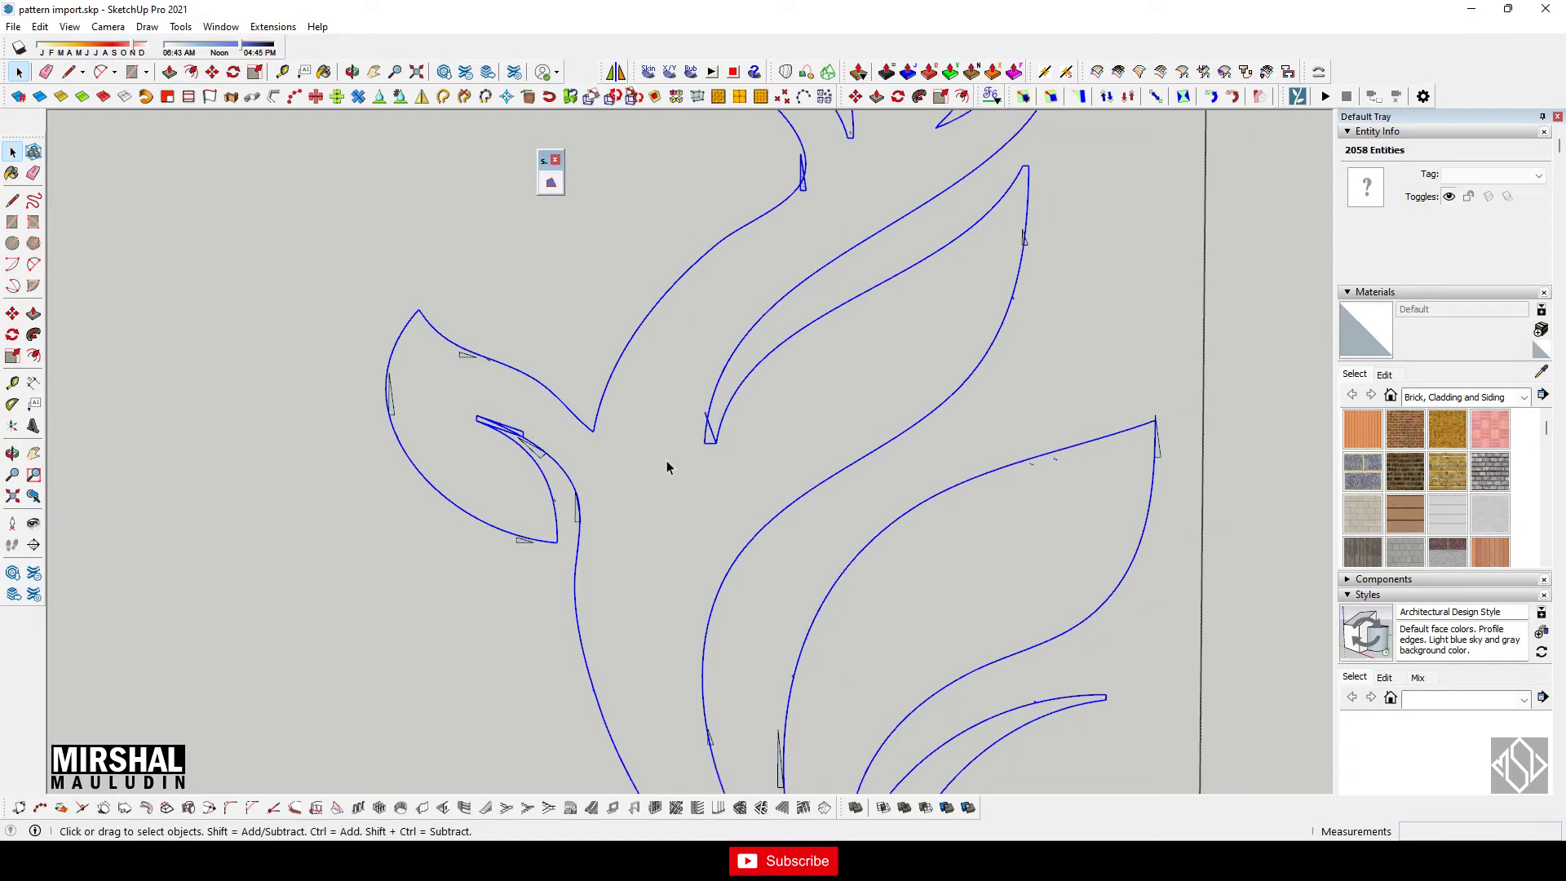
pyautogui.scroll(-1, 701, 489)
pyautogui.scroll(-2, 738, 516)
pyautogui.scroll(-2, 742, 517)
pyautogui.scroll(2, 831, 384)
pyautogui.scroll(1, 795, 454)
pyautogui.scroll(1, 787, 425)
pyautogui.scroll(2, 785, 420)
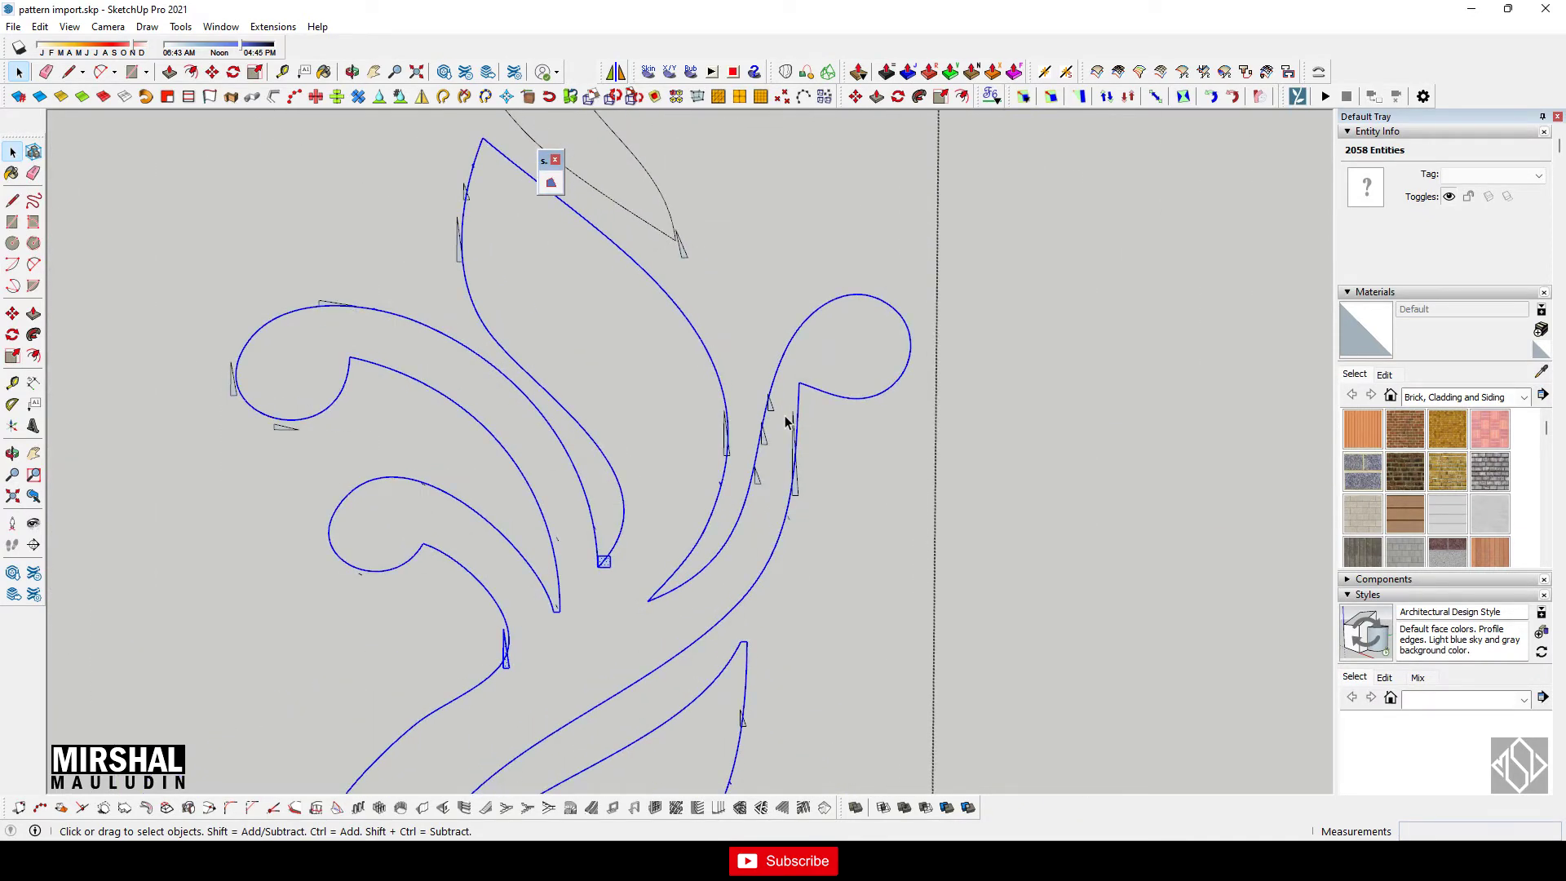
pyautogui.scroll(-3, 784, 432)
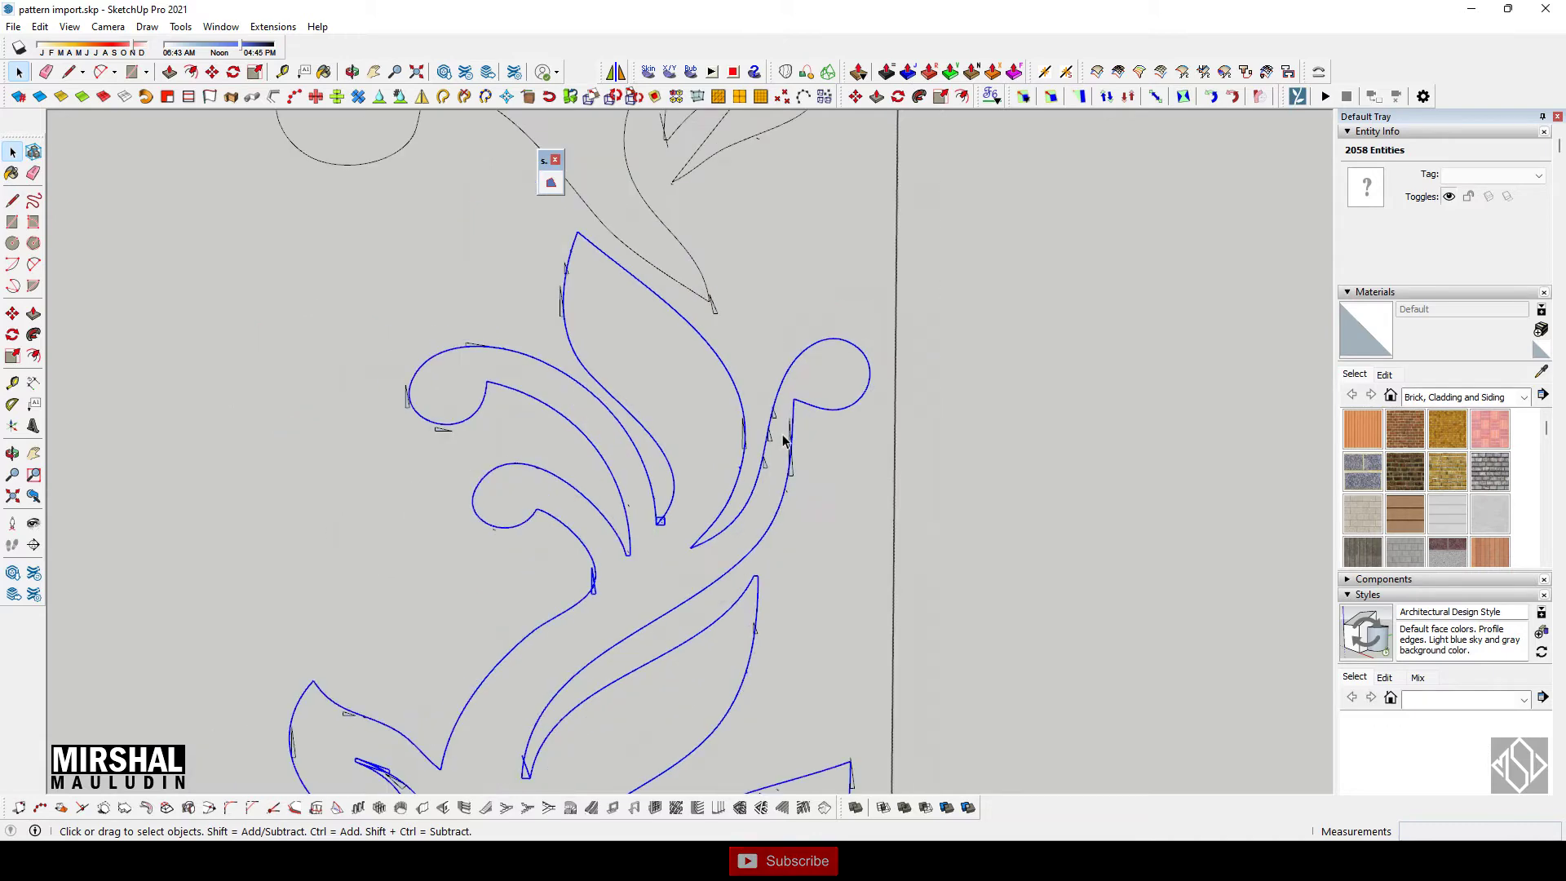
pyautogui.scroll(1, 781, 441)
pyautogui.scroll(-3, 765, 458)
pyautogui.scroll(1, 746, 440)
pyautogui.scroll(2, 736, 431)
pyautogui.scroll(-2, 735, 430)
pyautogui.scroll(-2, 816, 424)
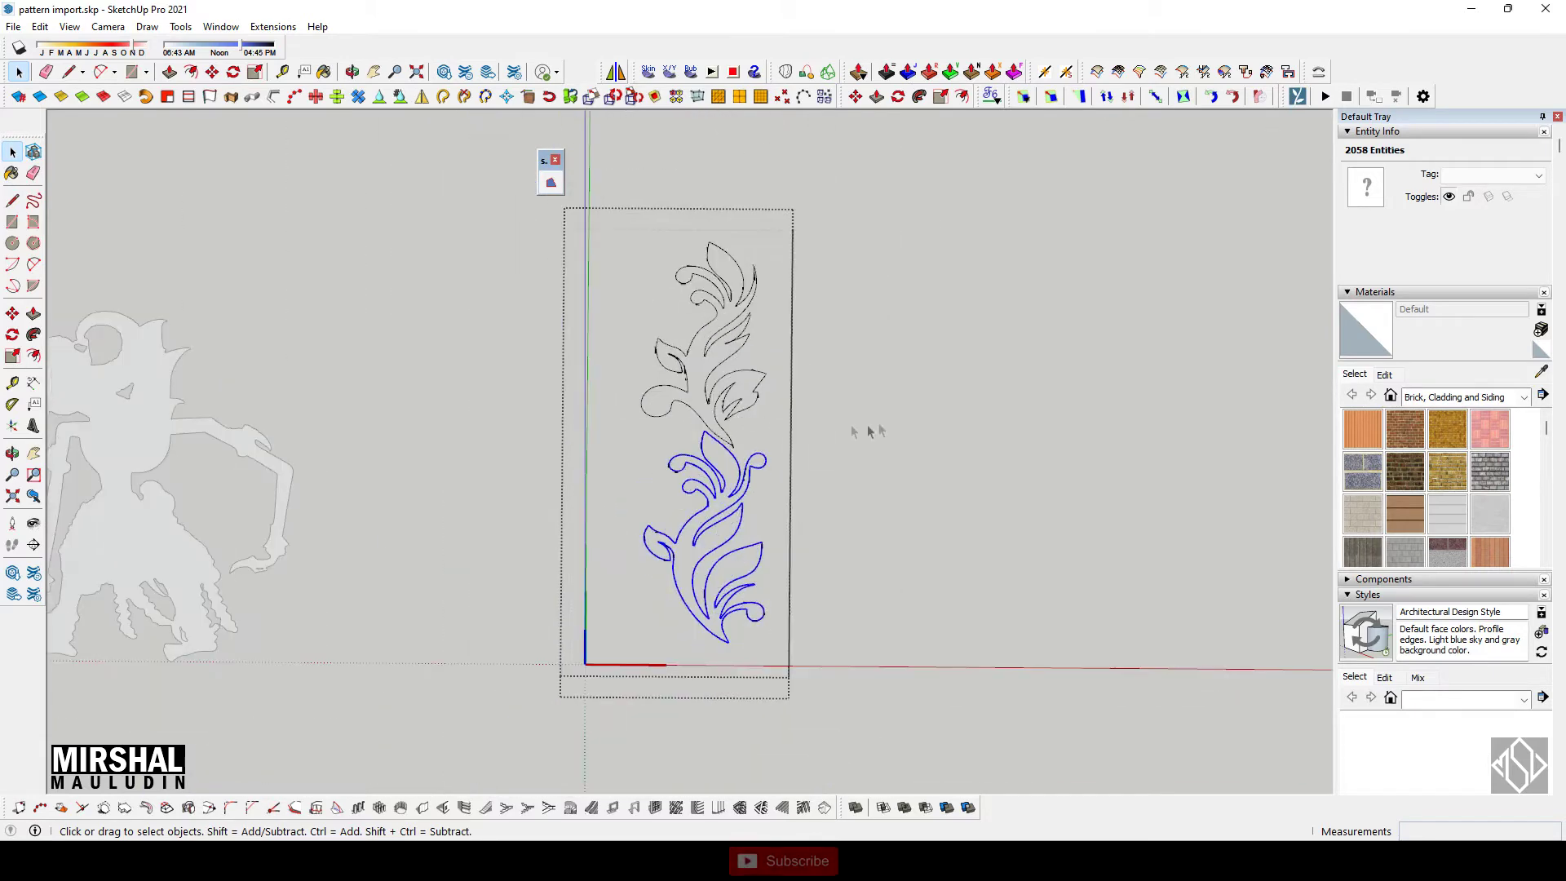
pyautogui.click(884, 421)
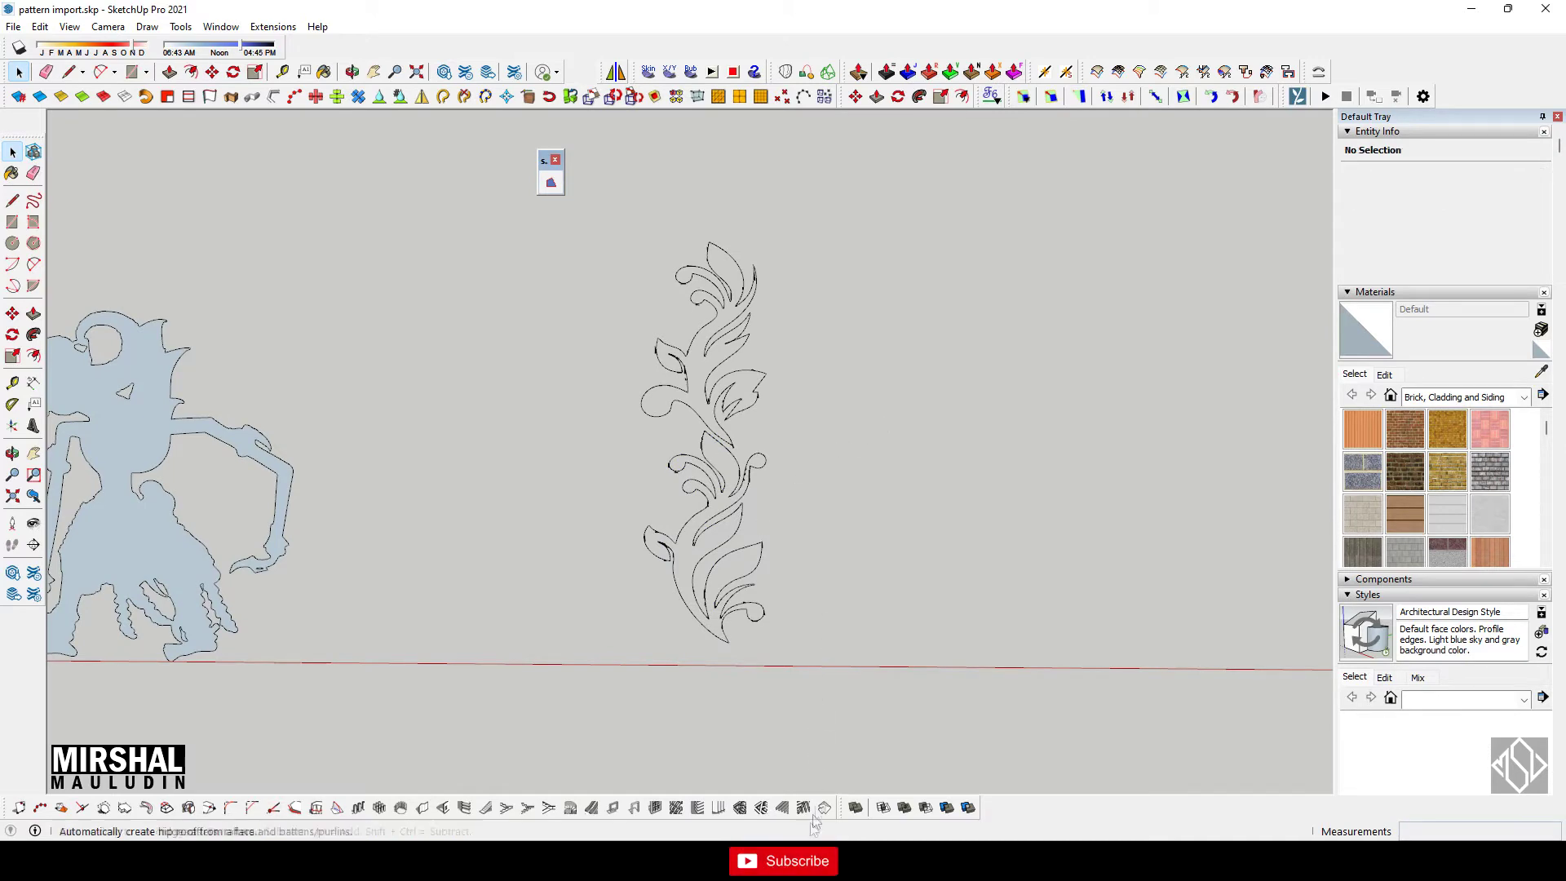
pyautogui.scroll(-1, 839, 437)
pyautogui.scroll(1, 786, 400)
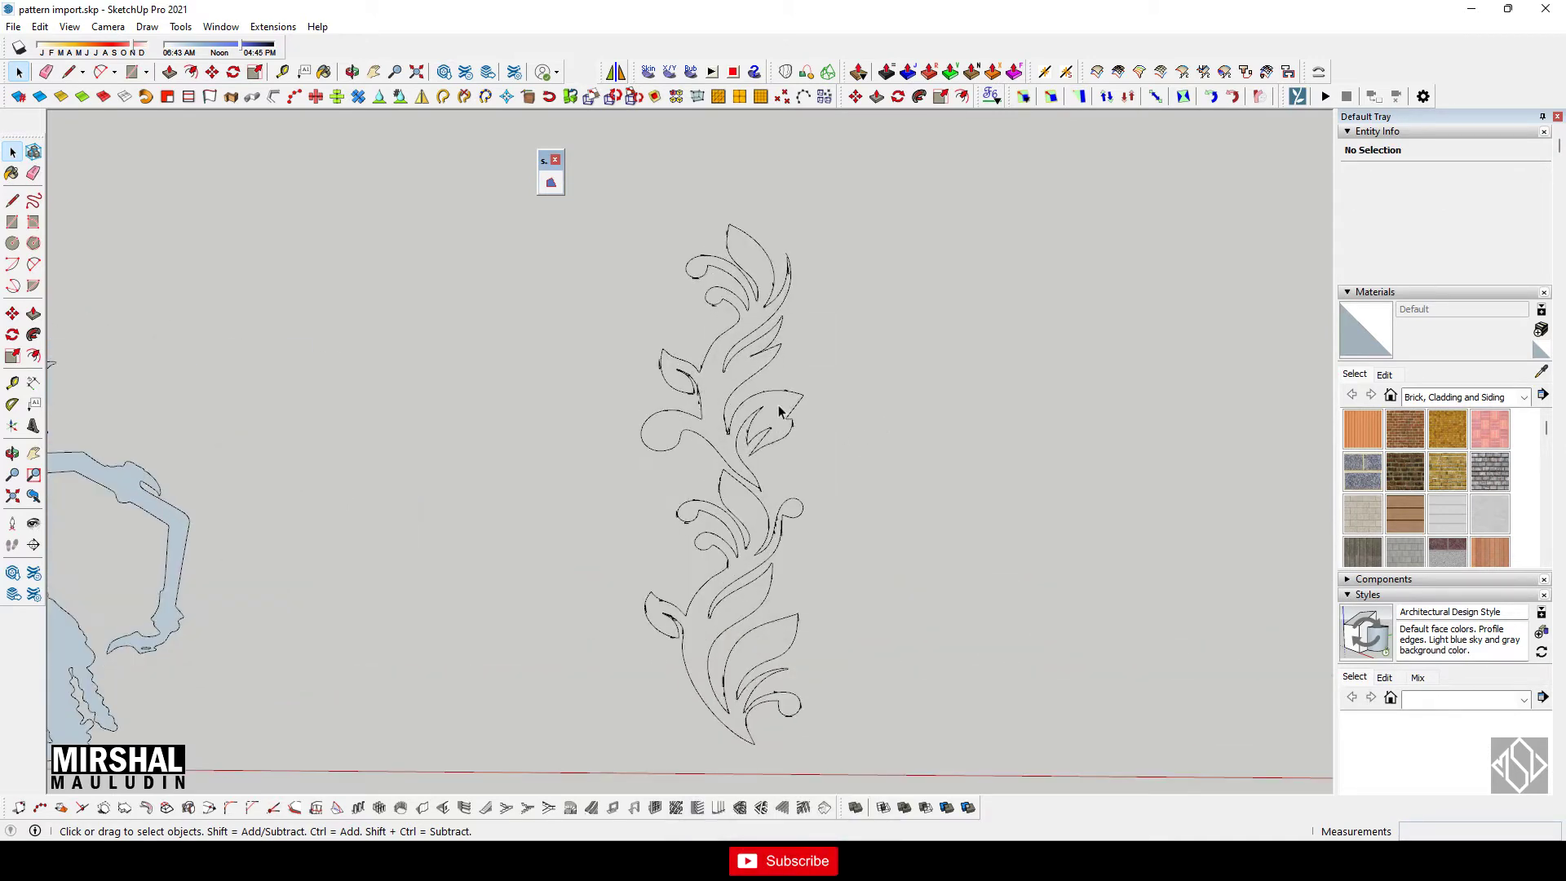
pyautogui.scroll(-3, 785, 401)
pyautogui.moveTo(676, 293); pyautogui.dragTo(920, 640)
pyautogui.scroll(-1, 994, 540)
pyautogui.scroll(-2, 994, 541)
pyautogui.scroll(-2, 1015, 608)
pyautogui.scroll(3, 857, 473)
pyautogui.scroll(3, 774, 380)
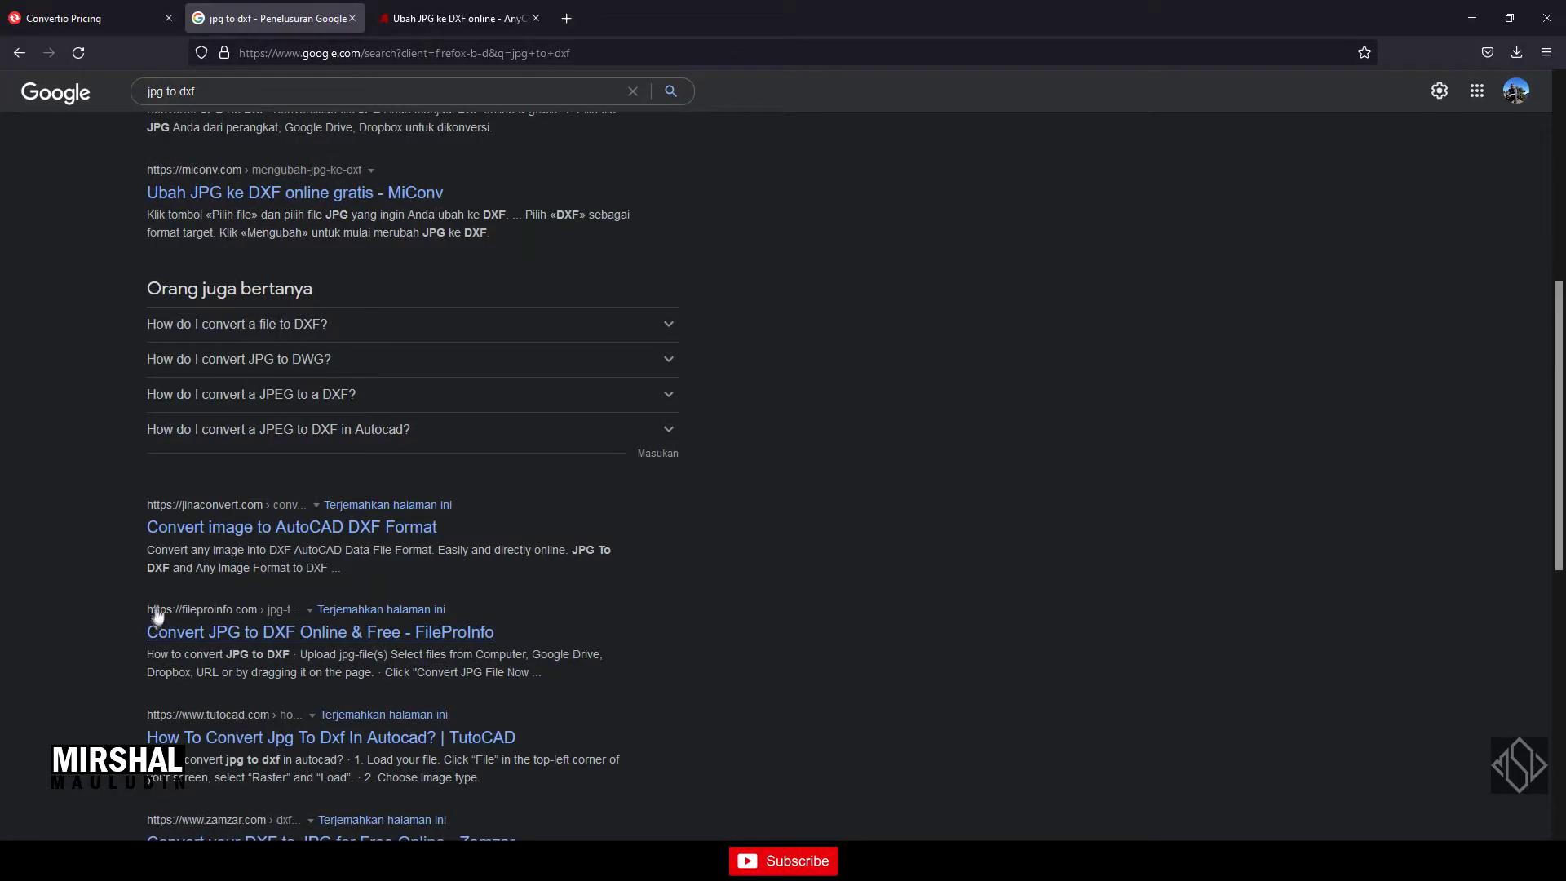
# Step: Open the jinaconvert result from Google in a new tab
pyautogui.rightClick(210, 539)
pyautogui.click(220, 548)
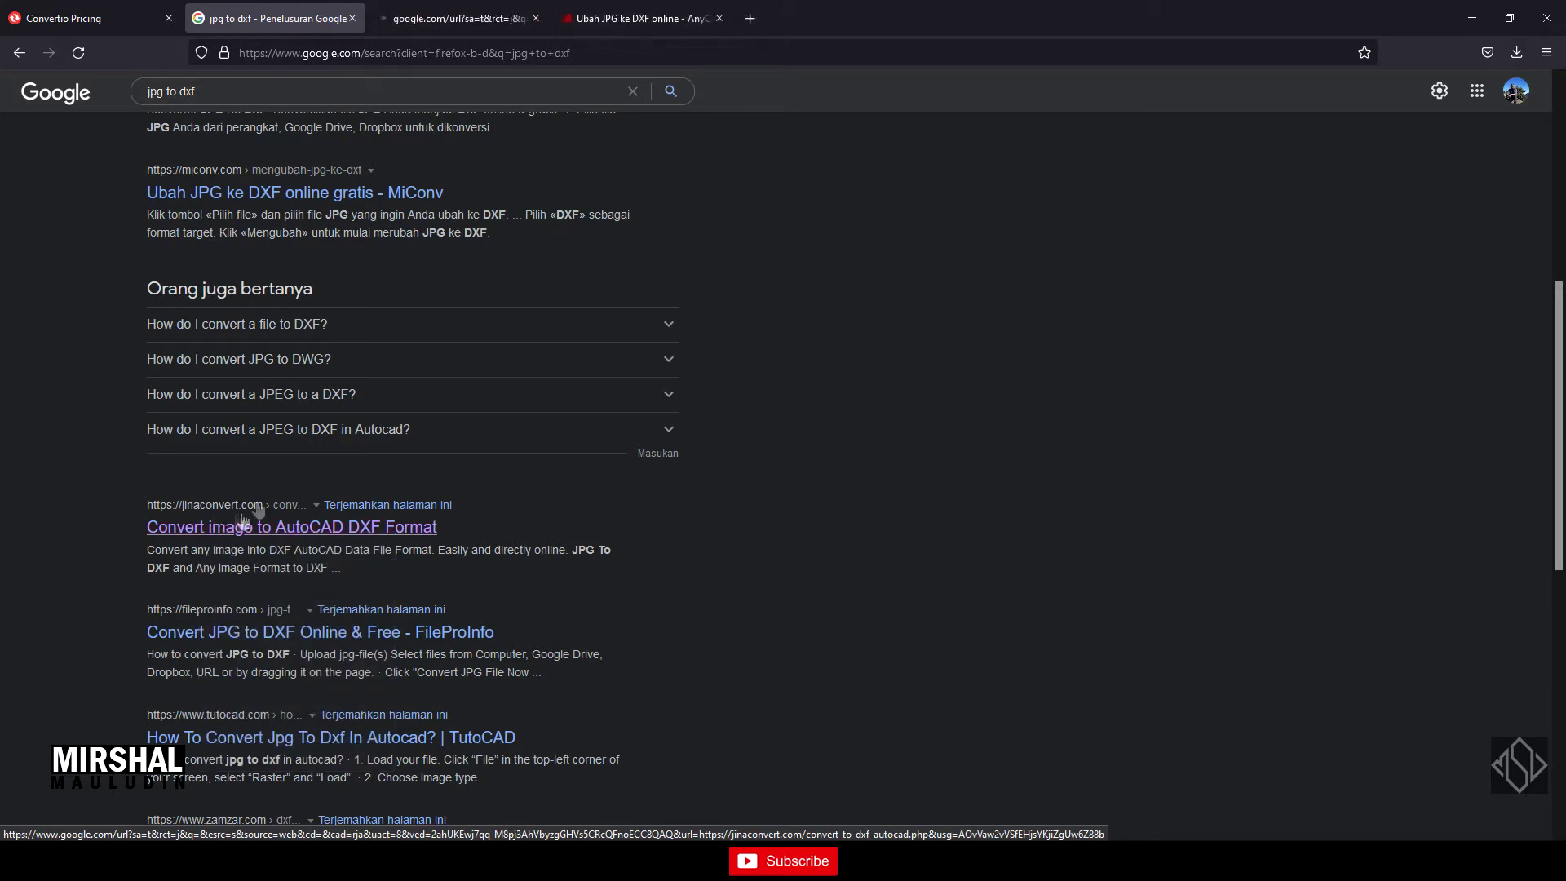
pyautogui.click(477, 16)
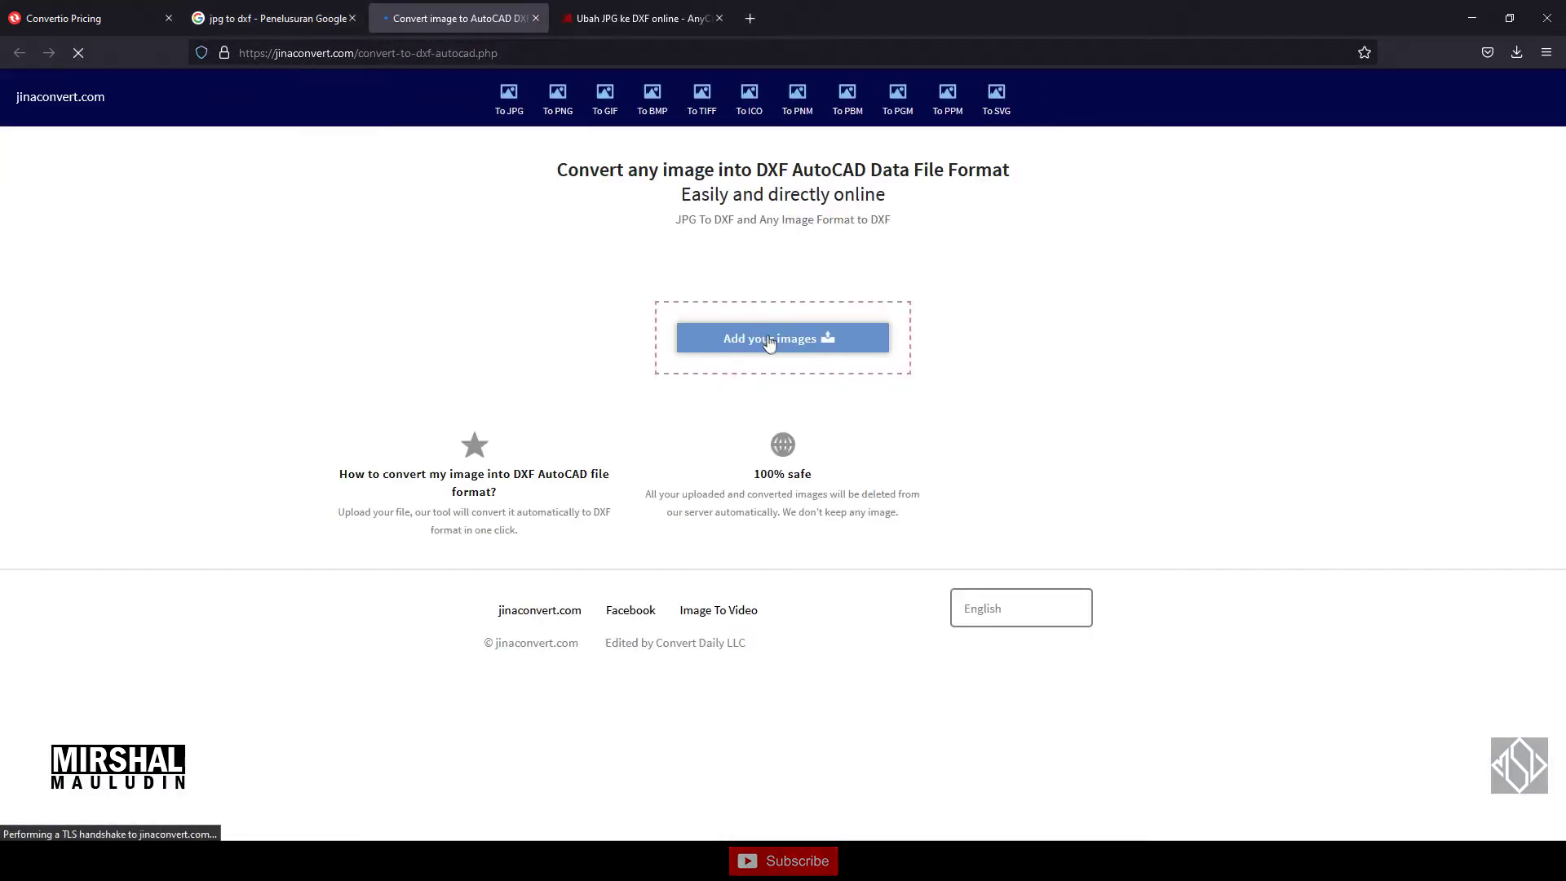
# Step: Upload a pattern image from E:\102\youtube\sketchup - 020 - pattern import\pattern
pyautogui.click(770, 339)
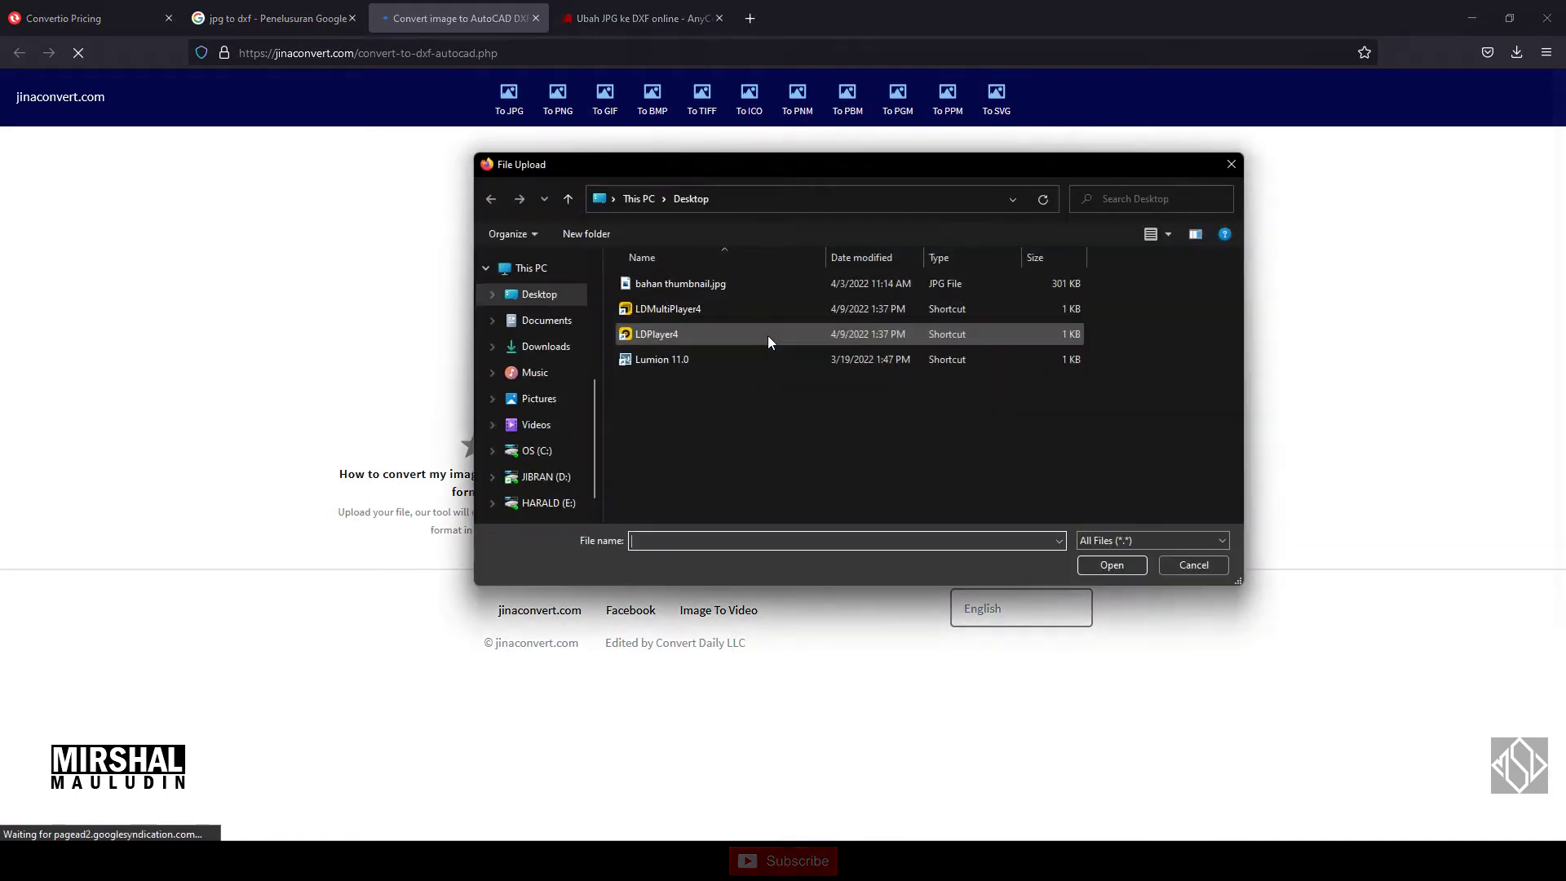
pyautogui.click(557, 499)
pyautogui.doubleClick(654, 286)
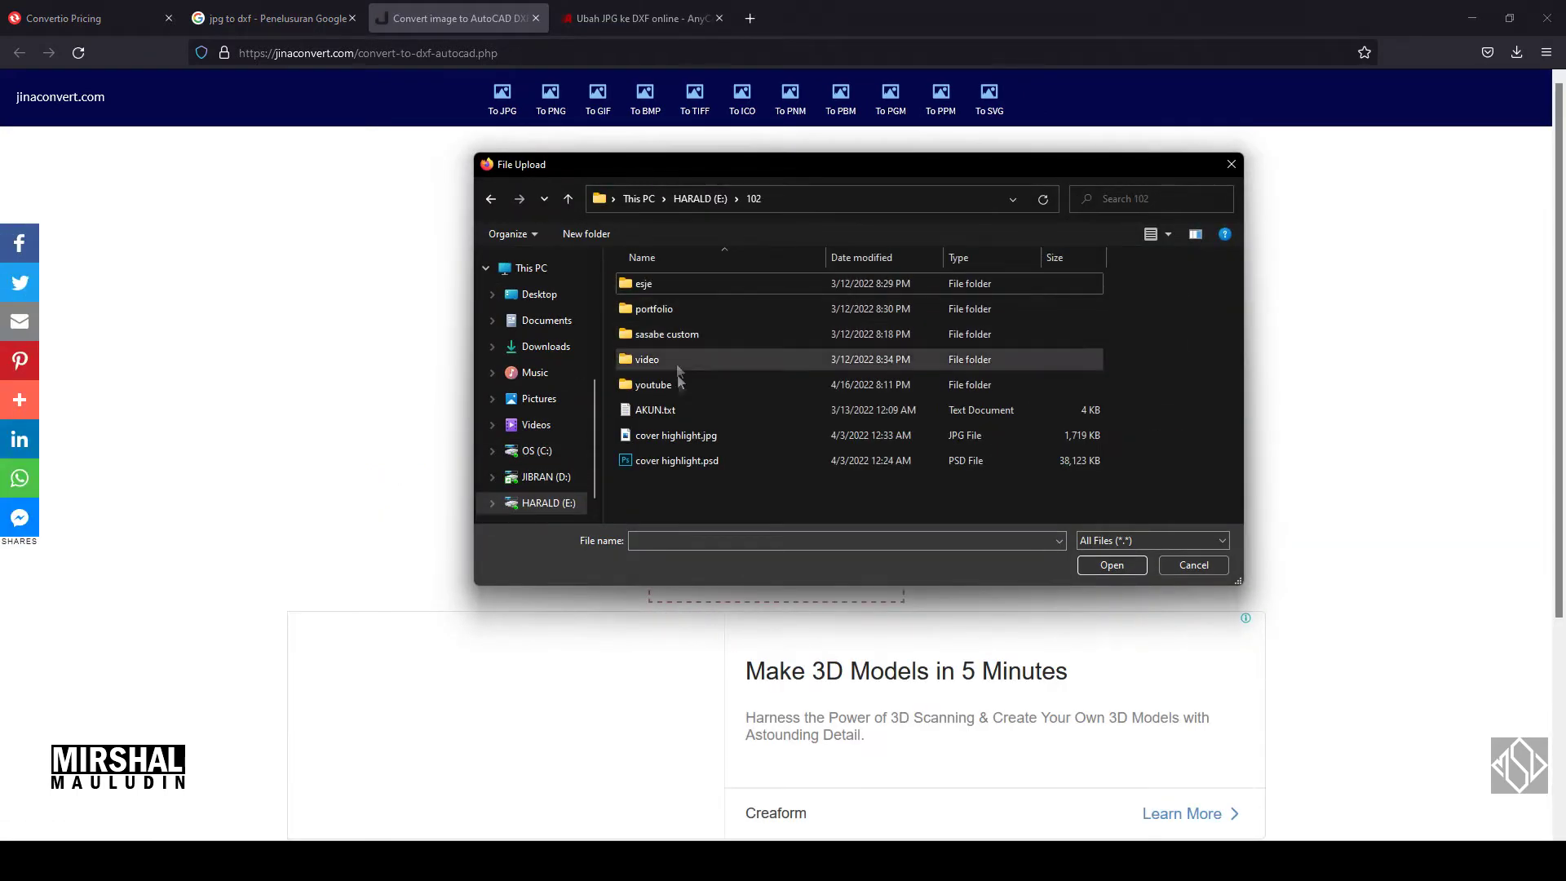
pyautogui.doubleClick(671, 384)
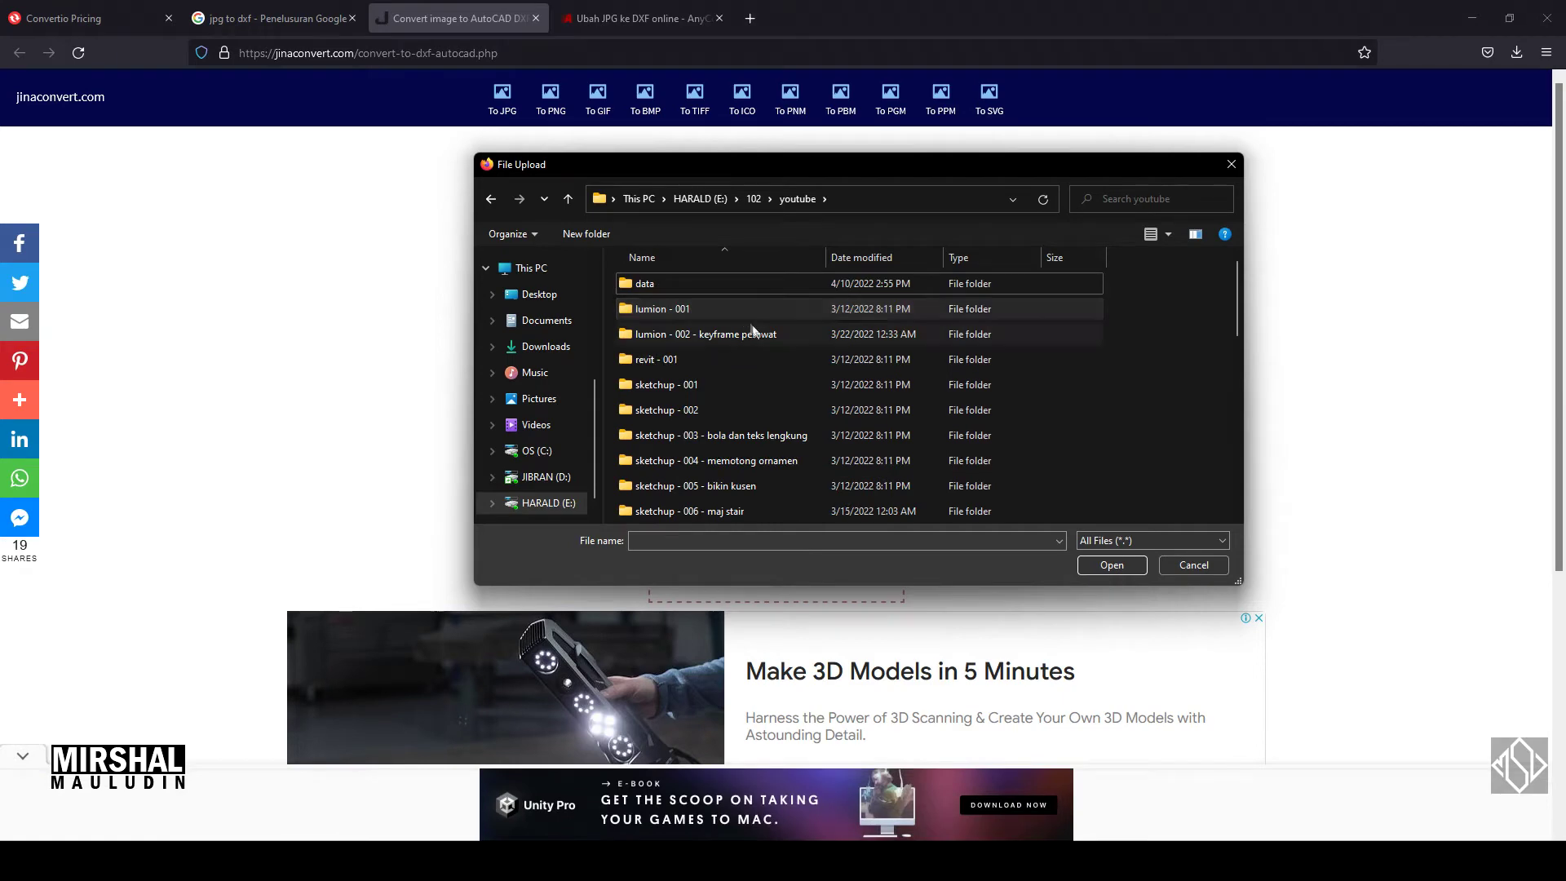
pyautogui.scroll(-1, 770, 375)
pyautogui.scroll(-2, 765, 400)
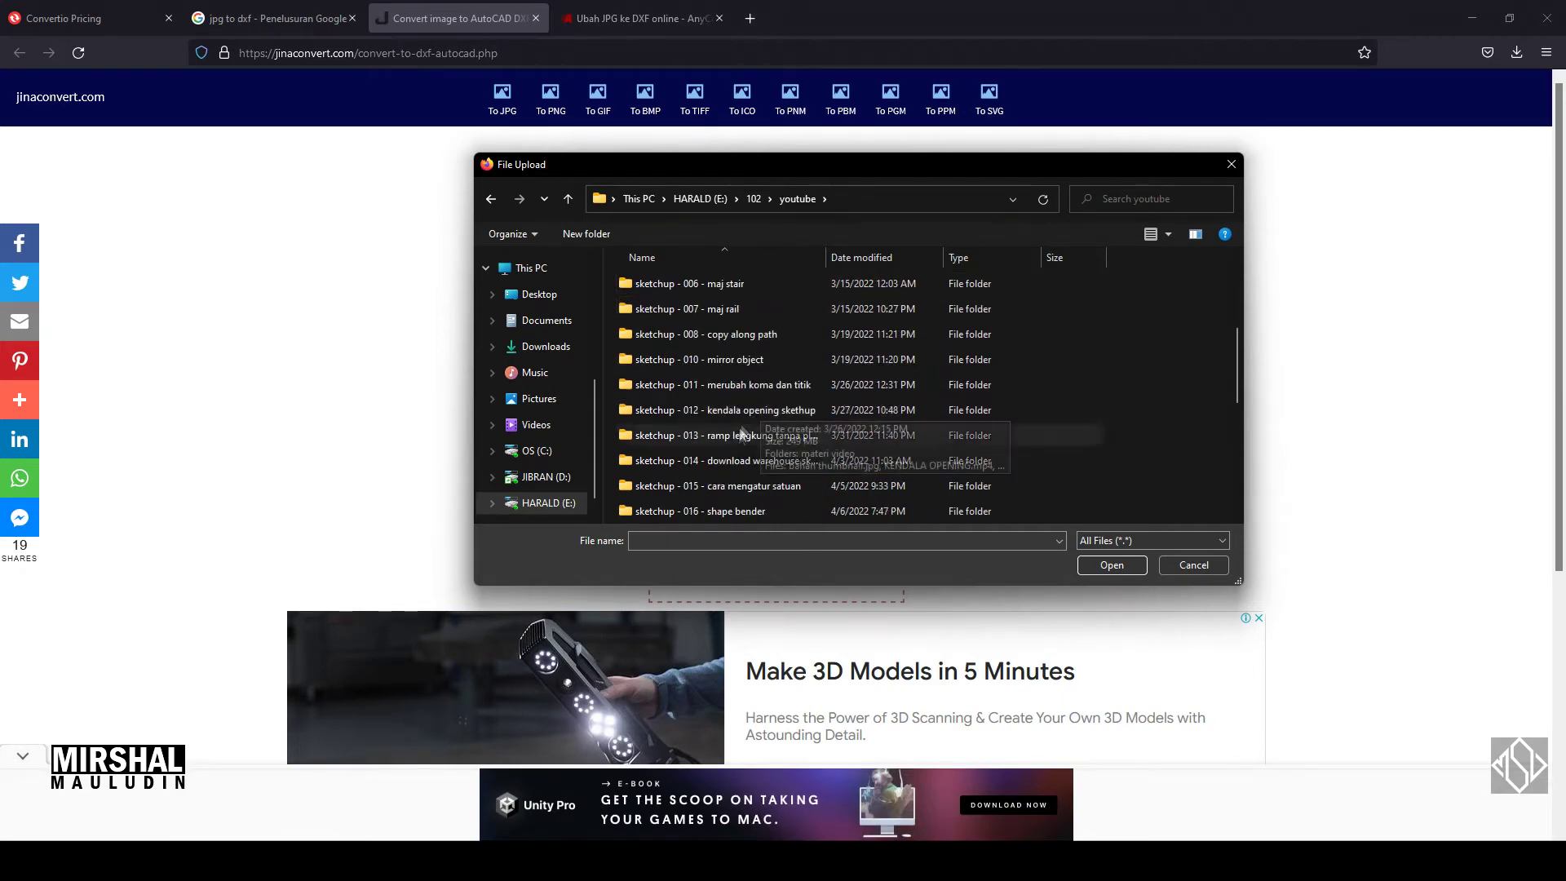
pyautogui.scroll(-2, 769, 456)
pyautogui.doubleClick(747, 459)
pyautogui.doubleClick(685, 284)
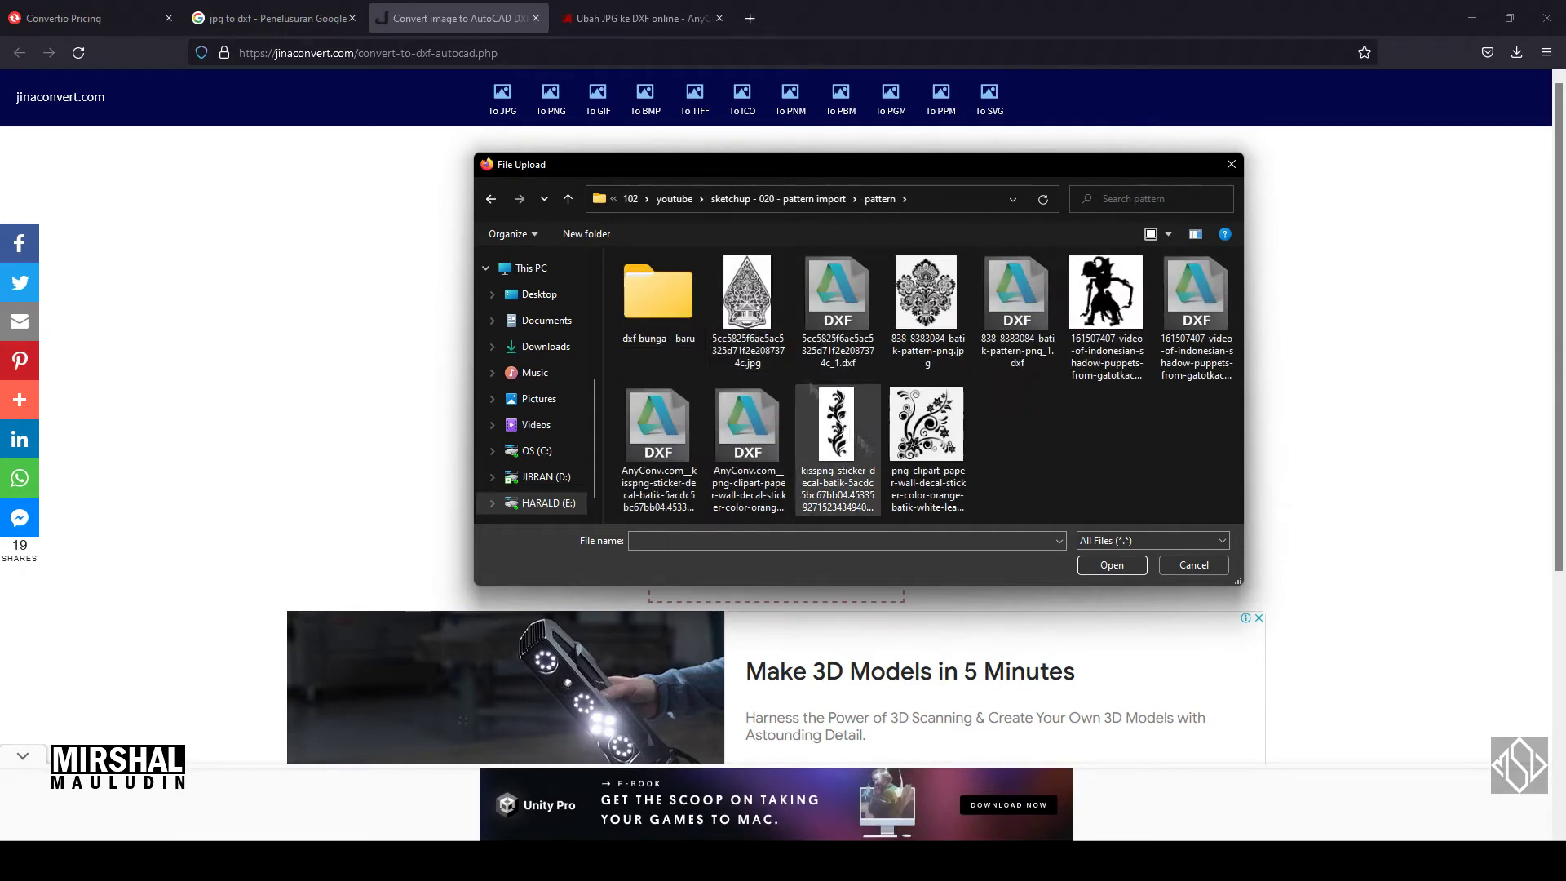
pyautogui.doubleClick(926, 424)
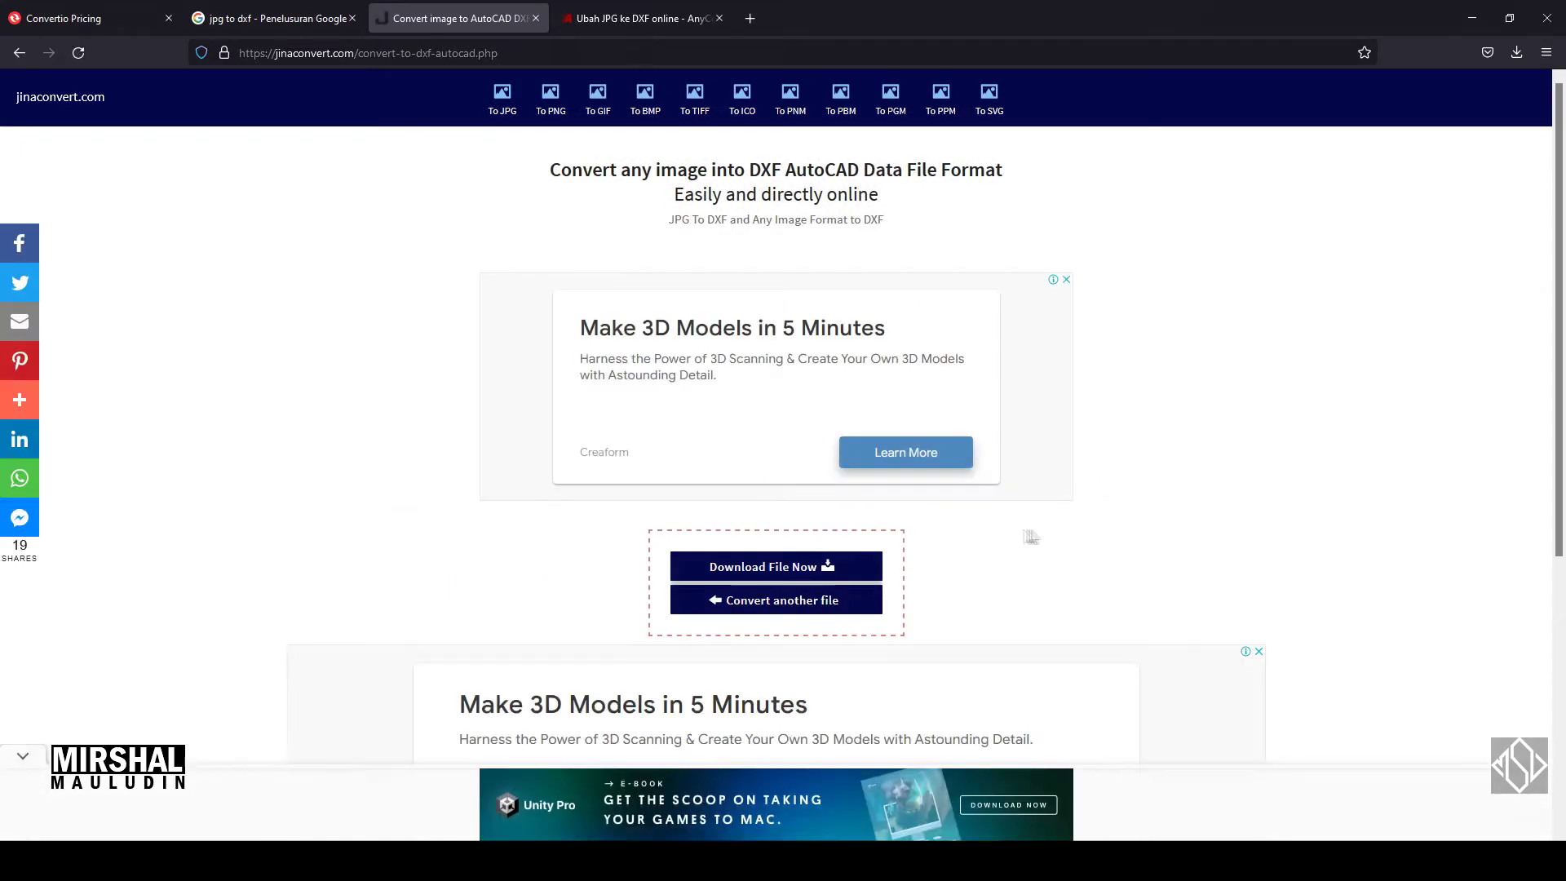
# Step: Download the two converted DXF files, dismissing the pop-up ad in between
pyautogui.scroll(-3, 938, 440)
pyautogui.click(830, 318)
pyautogui.click(899, 272)
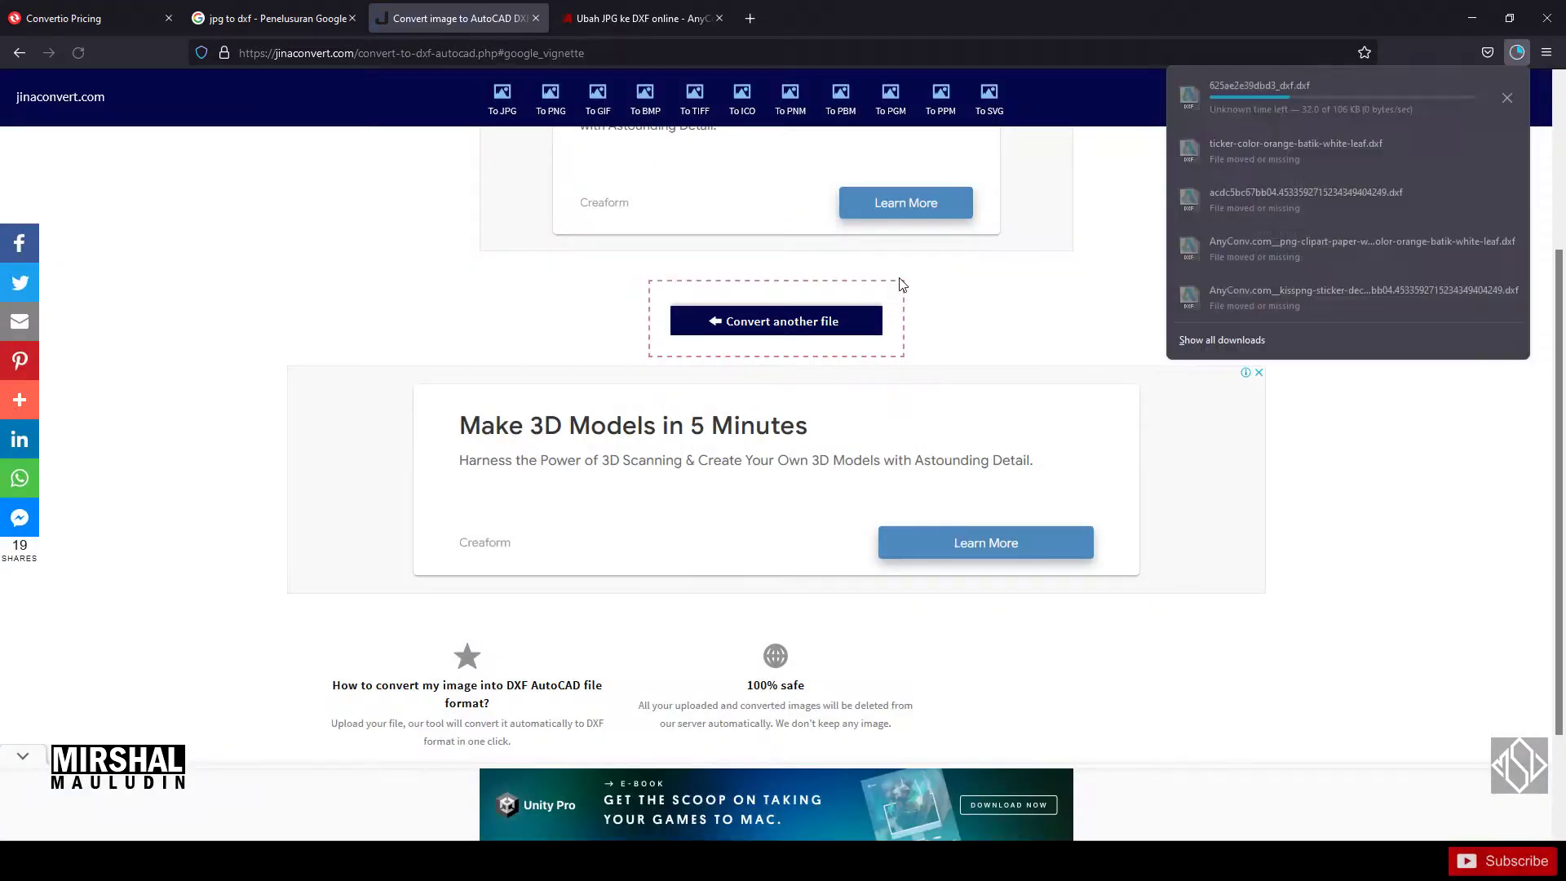
pyautogui.click(875, 320)
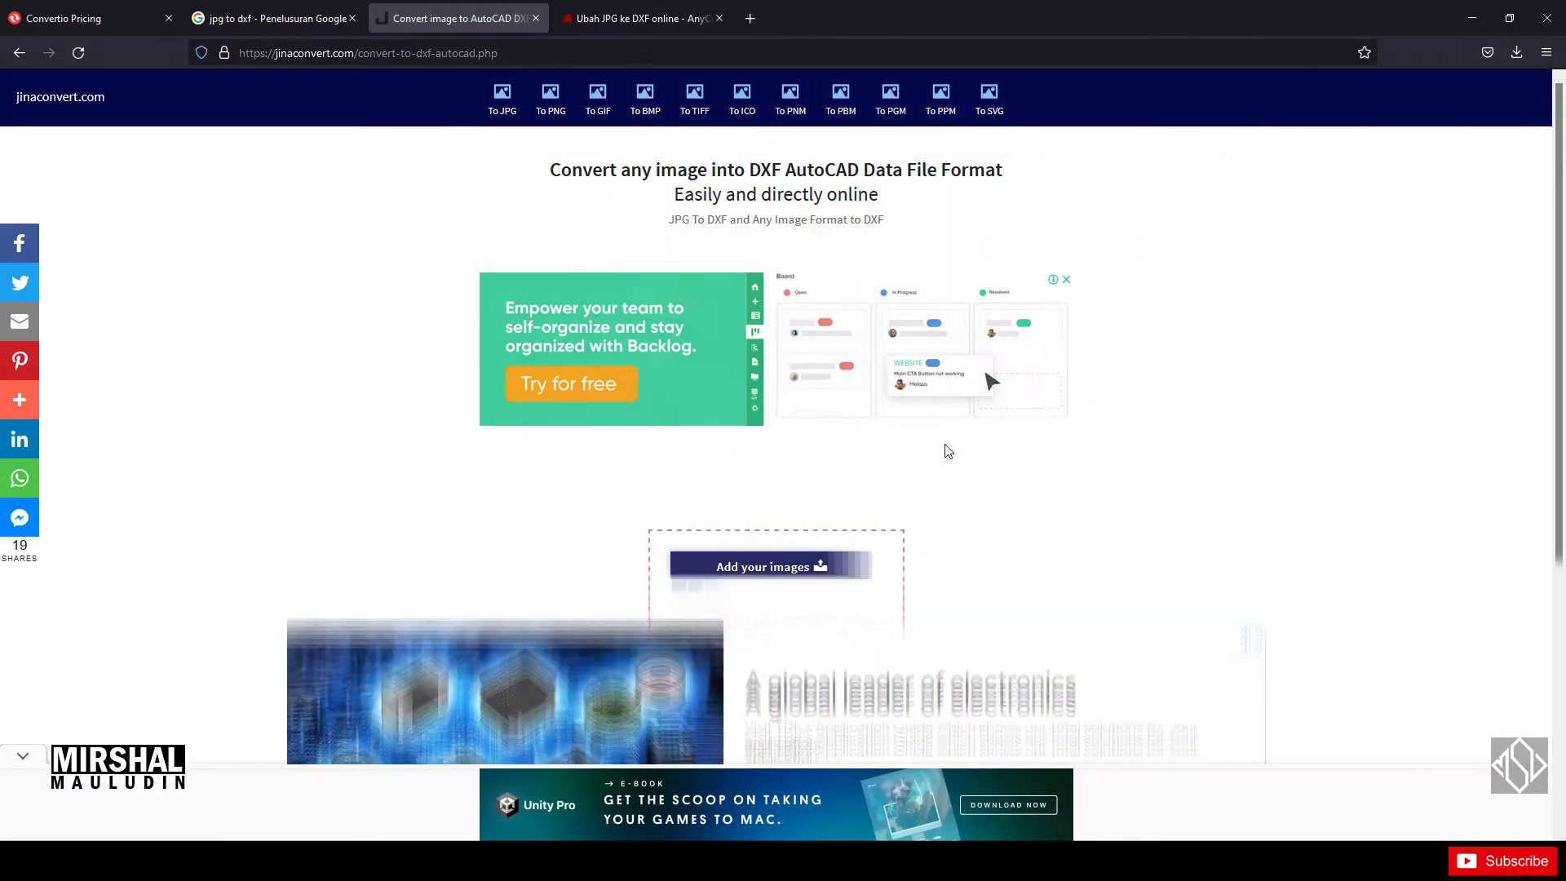
pyautogui.click(815, 561)
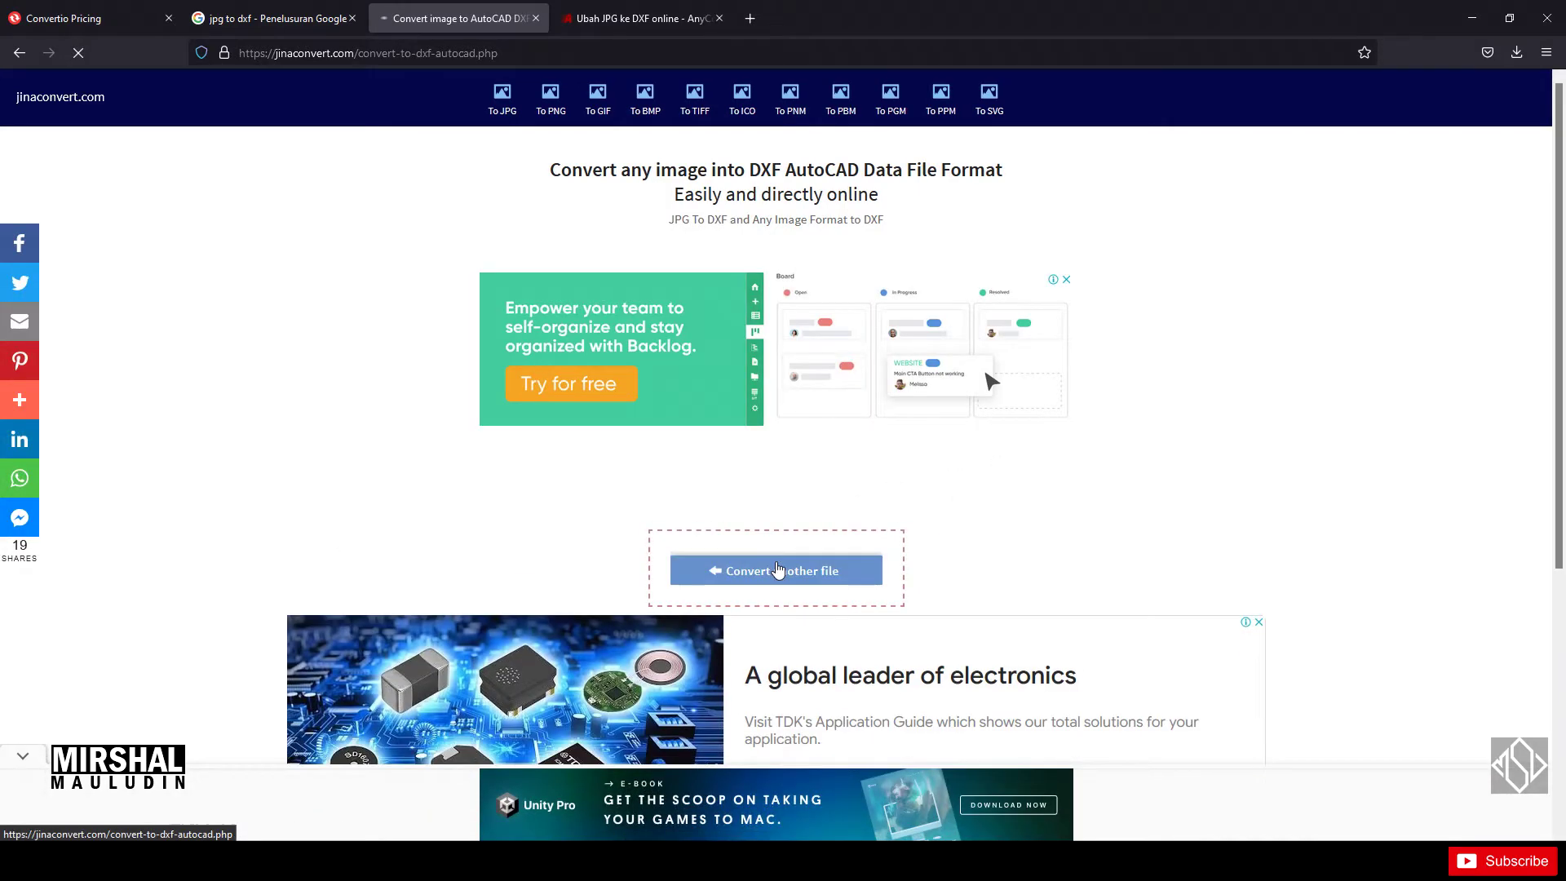
pyautogui.click(746, 767)
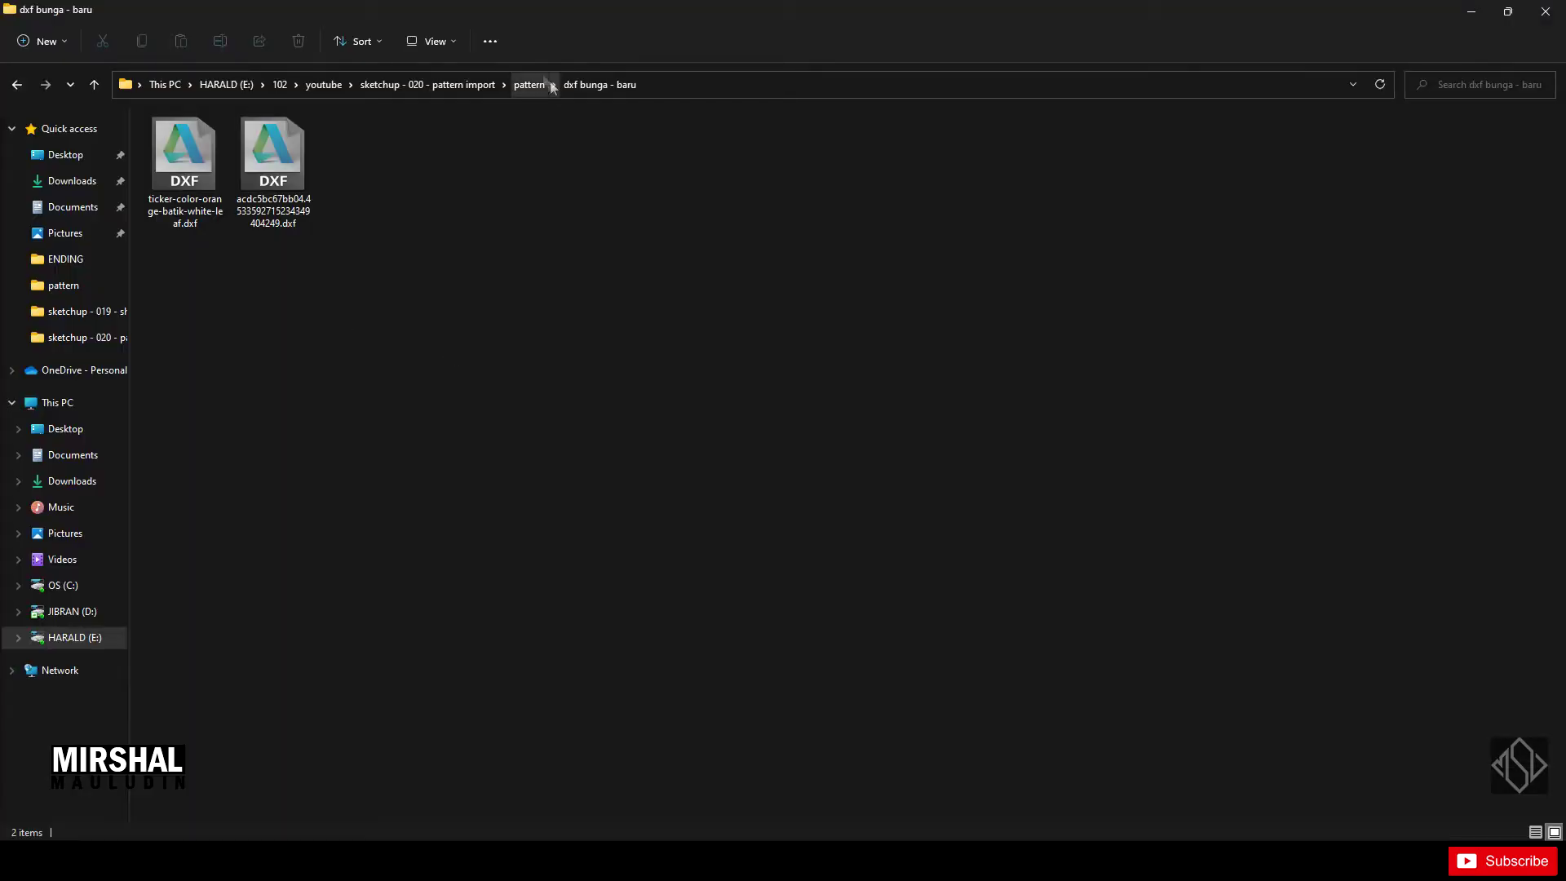
# Step: Create a new folder 'pattern dxf bunga - new' inside the pattern folder
pyautogui.click(1471, 11)
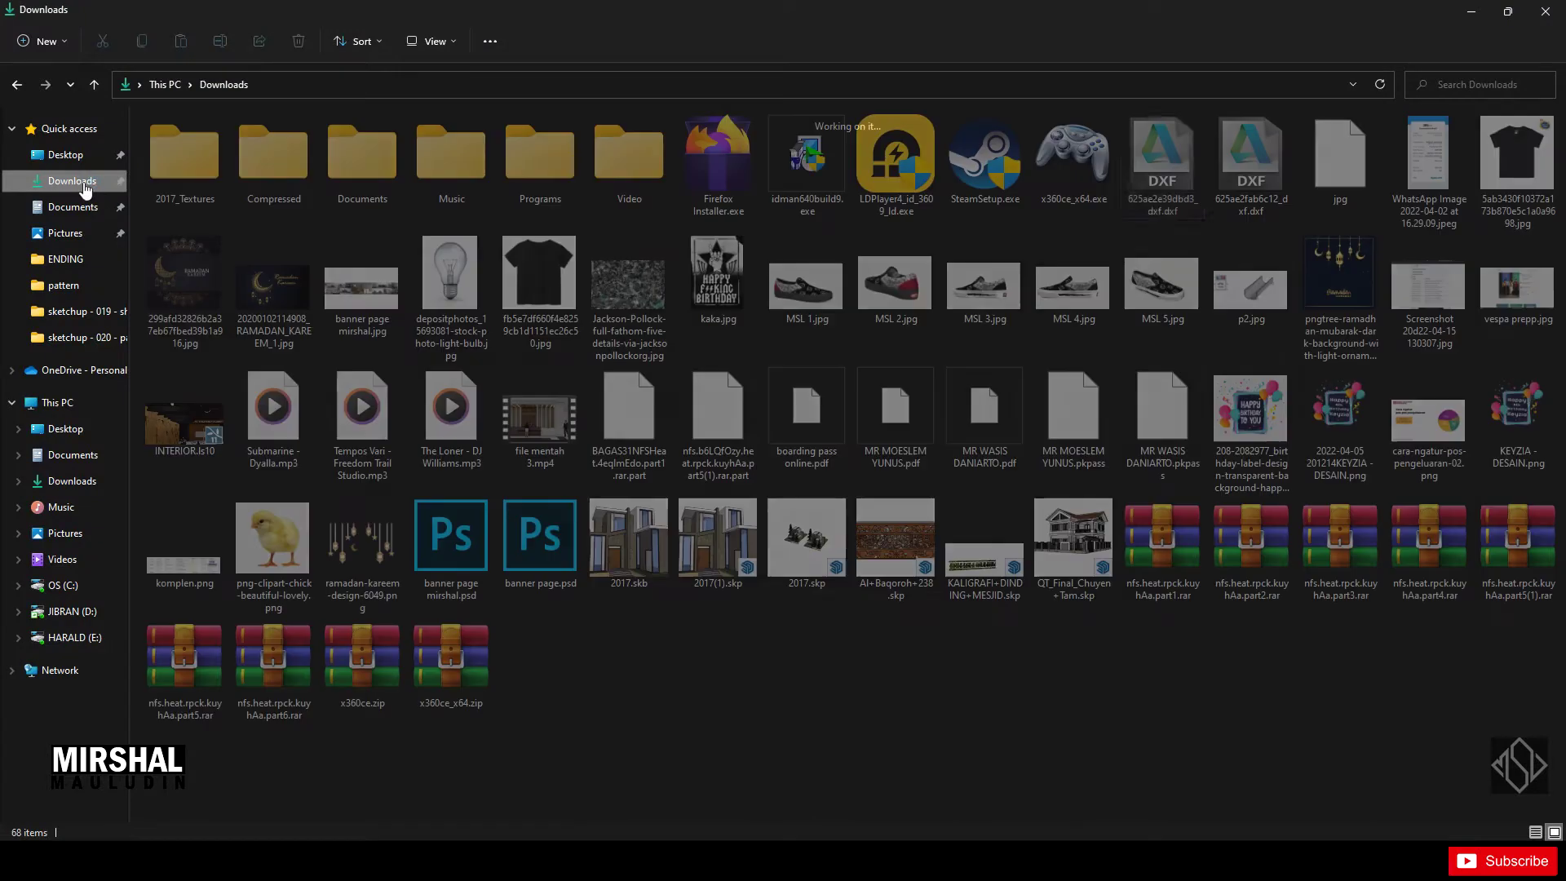
pyautogui.rightClick(369, 400)
pyautogui.click(662, 231)
pyautogui.write('pattern dxf bunga')
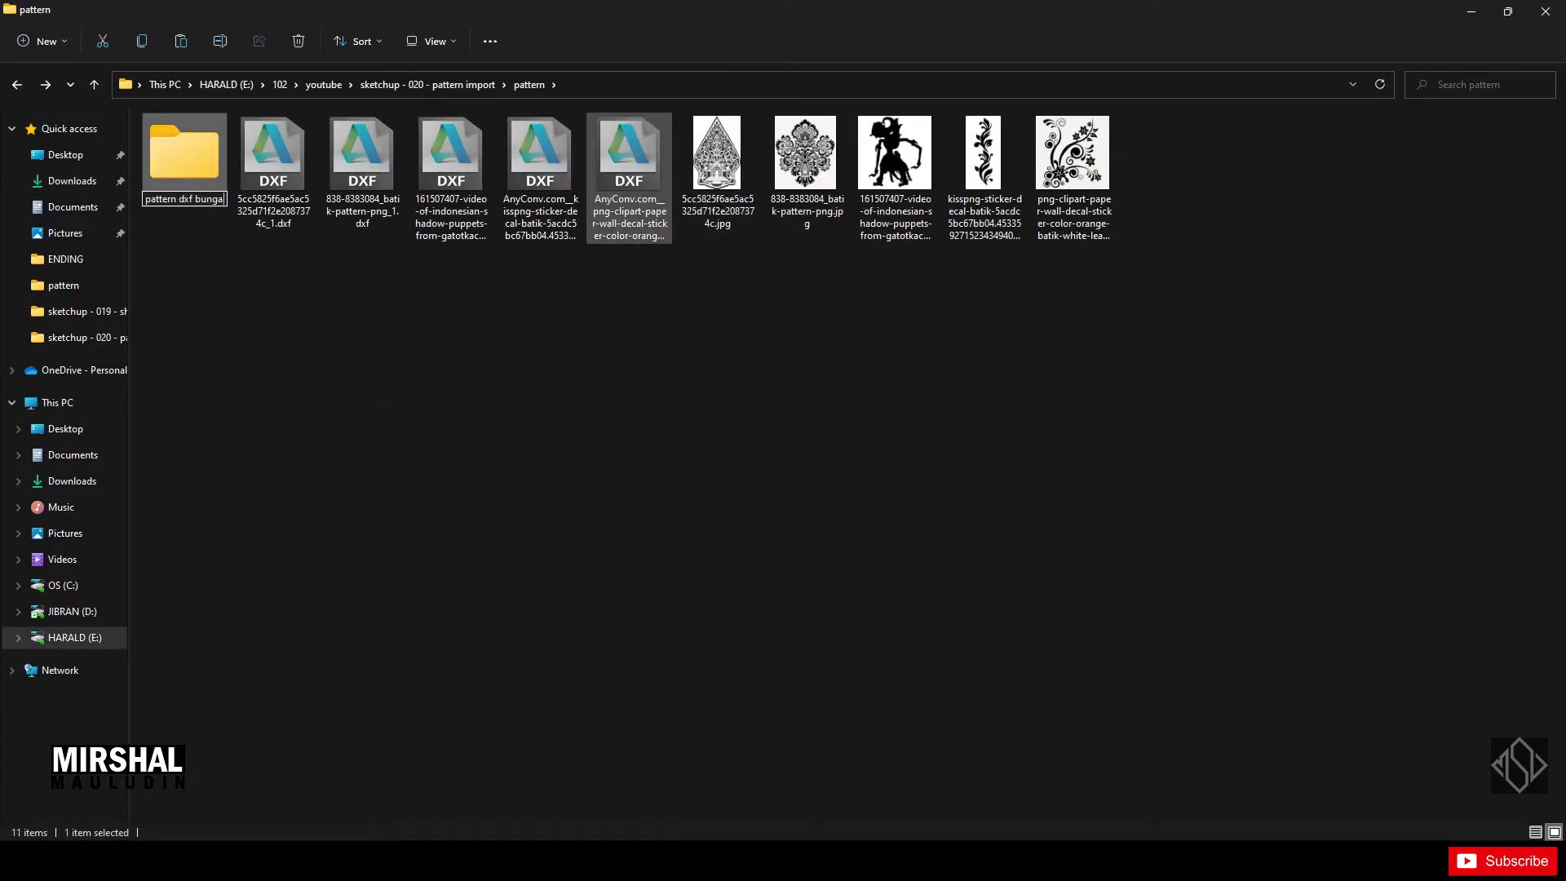
pyautogui.write('- new')
pyautogui.press('Return')
pyautogui.press('Return')
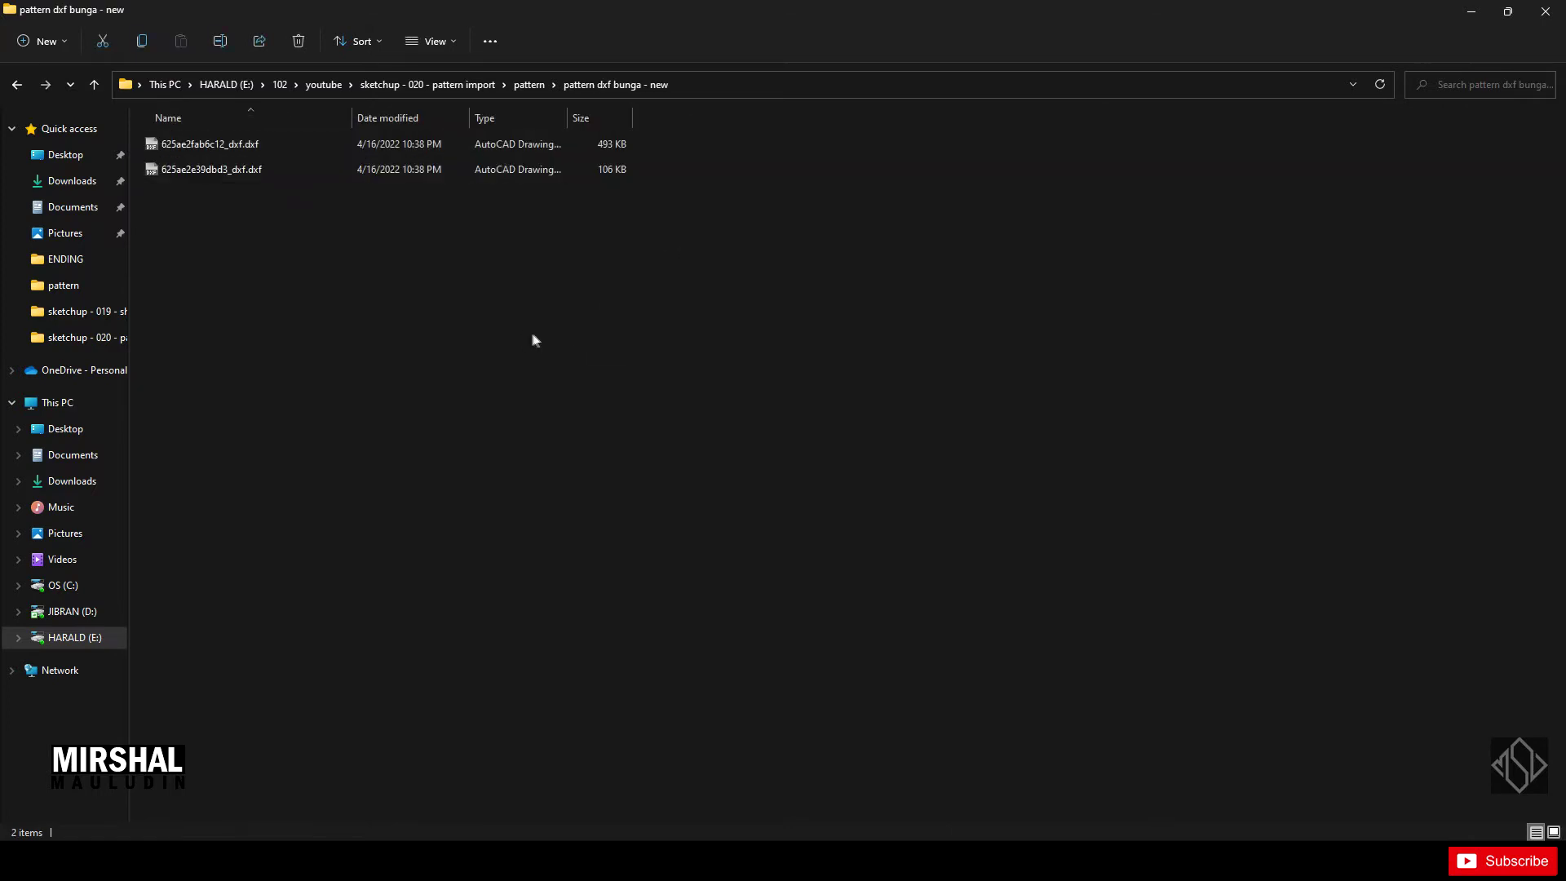
pyautogui.rightClick(580, 352)
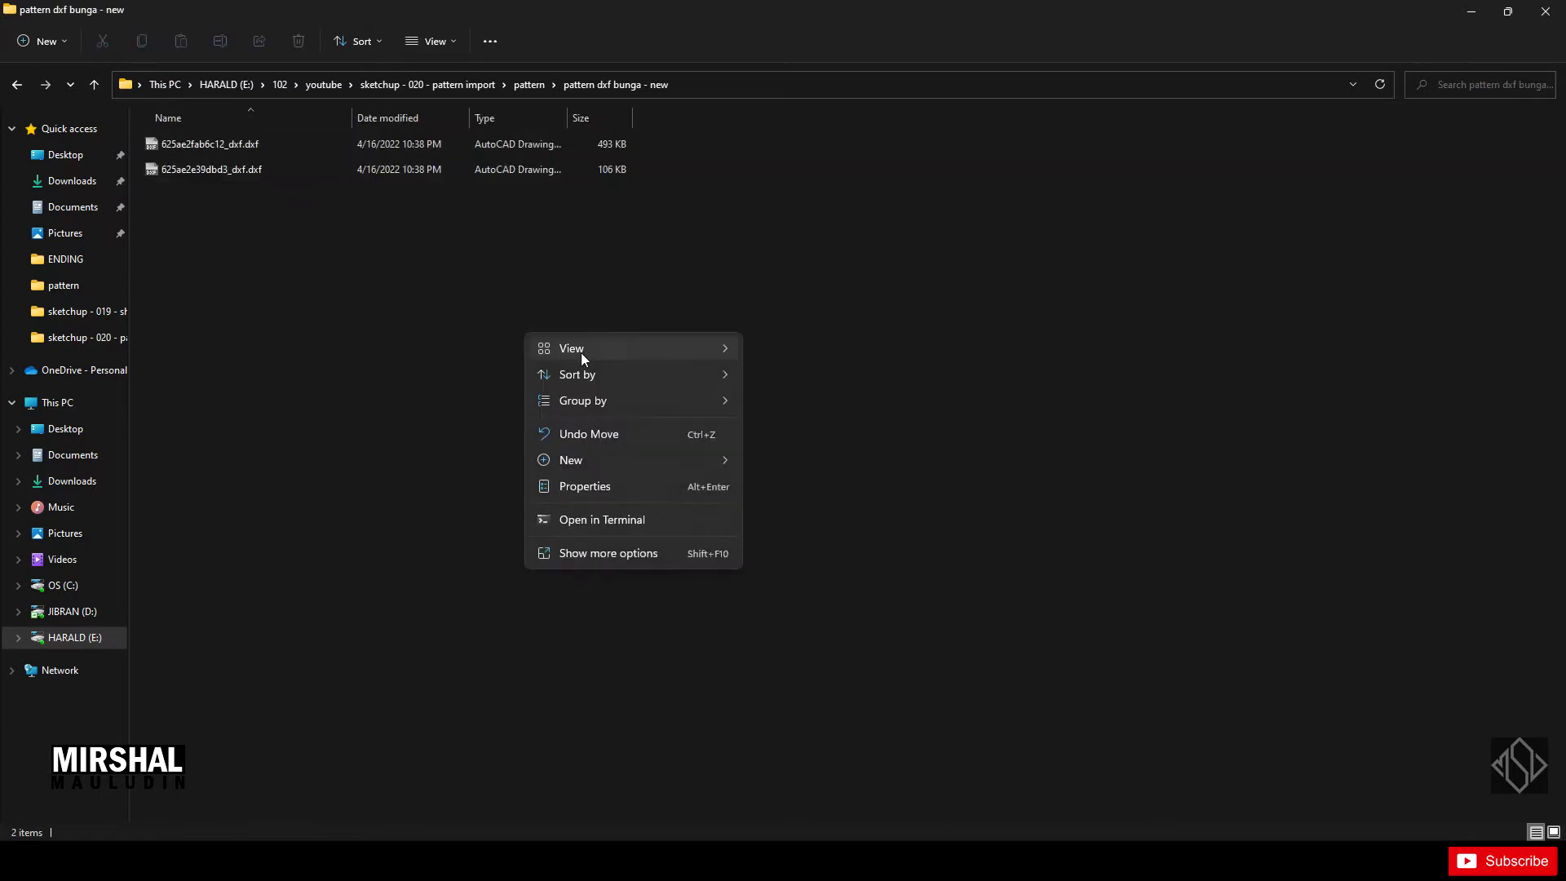
pyautogui.click(409, 324)
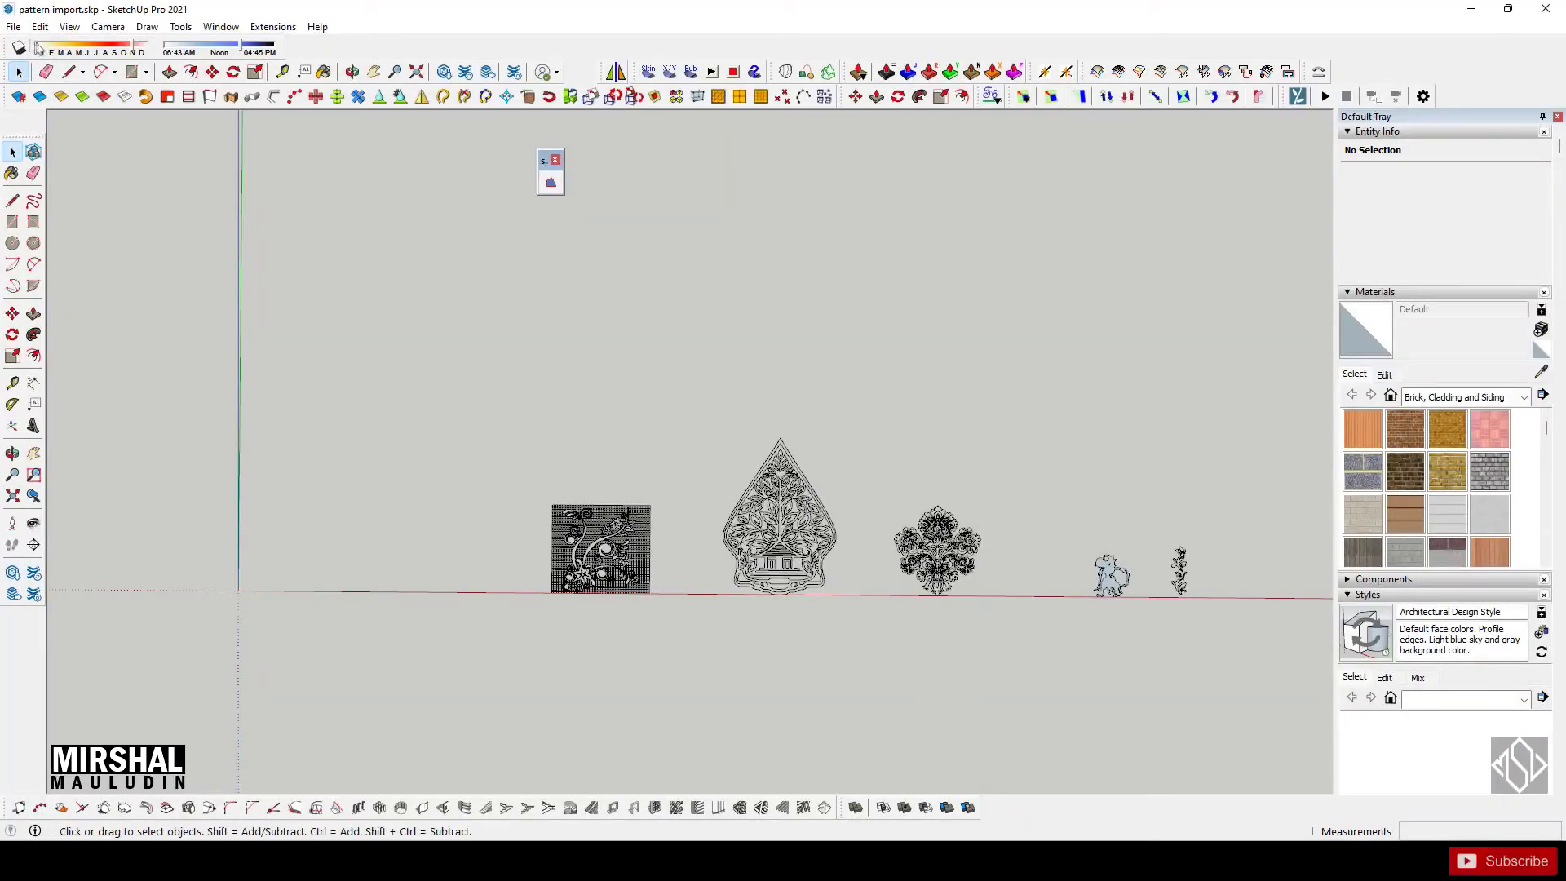
# Step: Import the new floral DXF file into the model
pyautogui.click(14, 27)
pyautogui.click(49, 308)
pyautogui.click(937, 624)
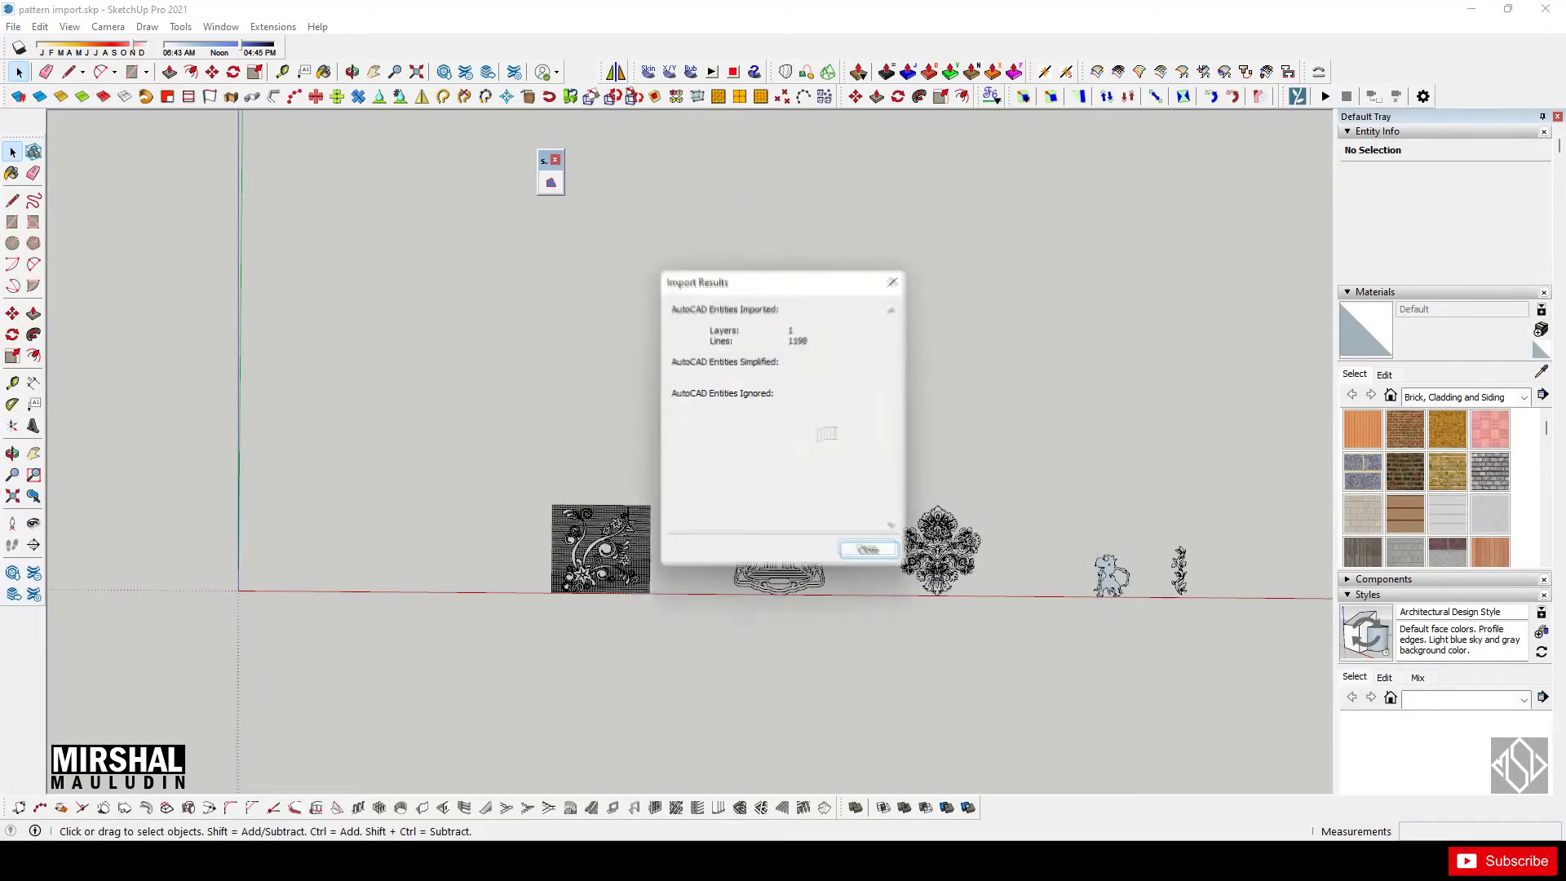
pyautogui.scroll(-3, 840, 545)
pyautogui.scroll(4, 751, 506)
# Step: Select the newly imported floral component and scale it down
pyautogui.click(689, 495)
pyautogui.scroll(3, 350, 514)
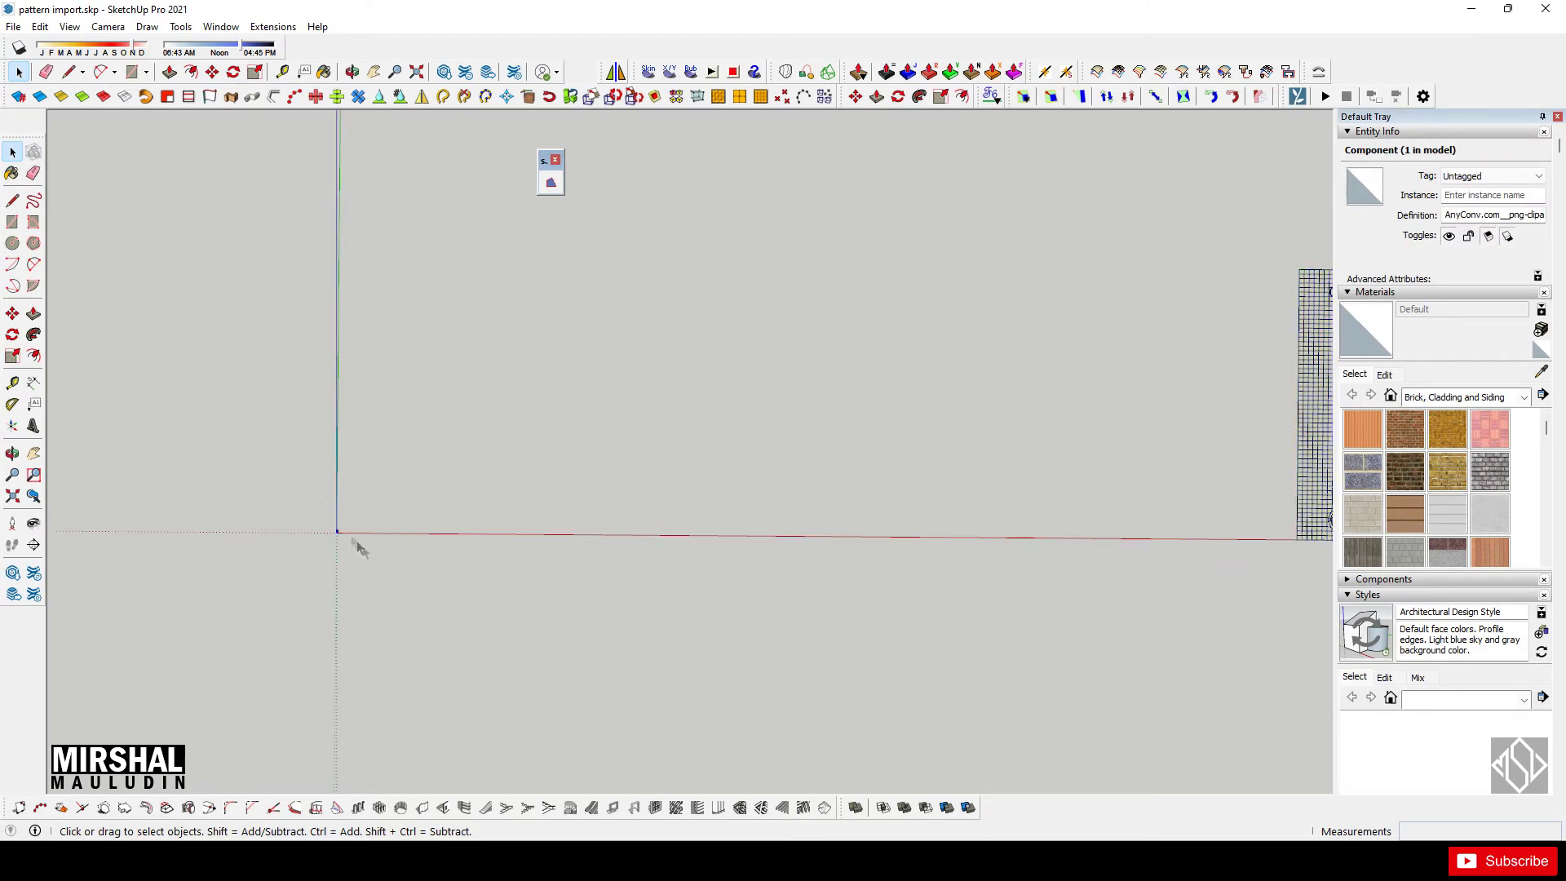
pyautogui.click(338, 530)
pyautogui.scroll(2, 335, 517)
pyautogui.scroll(2, 405, 506)
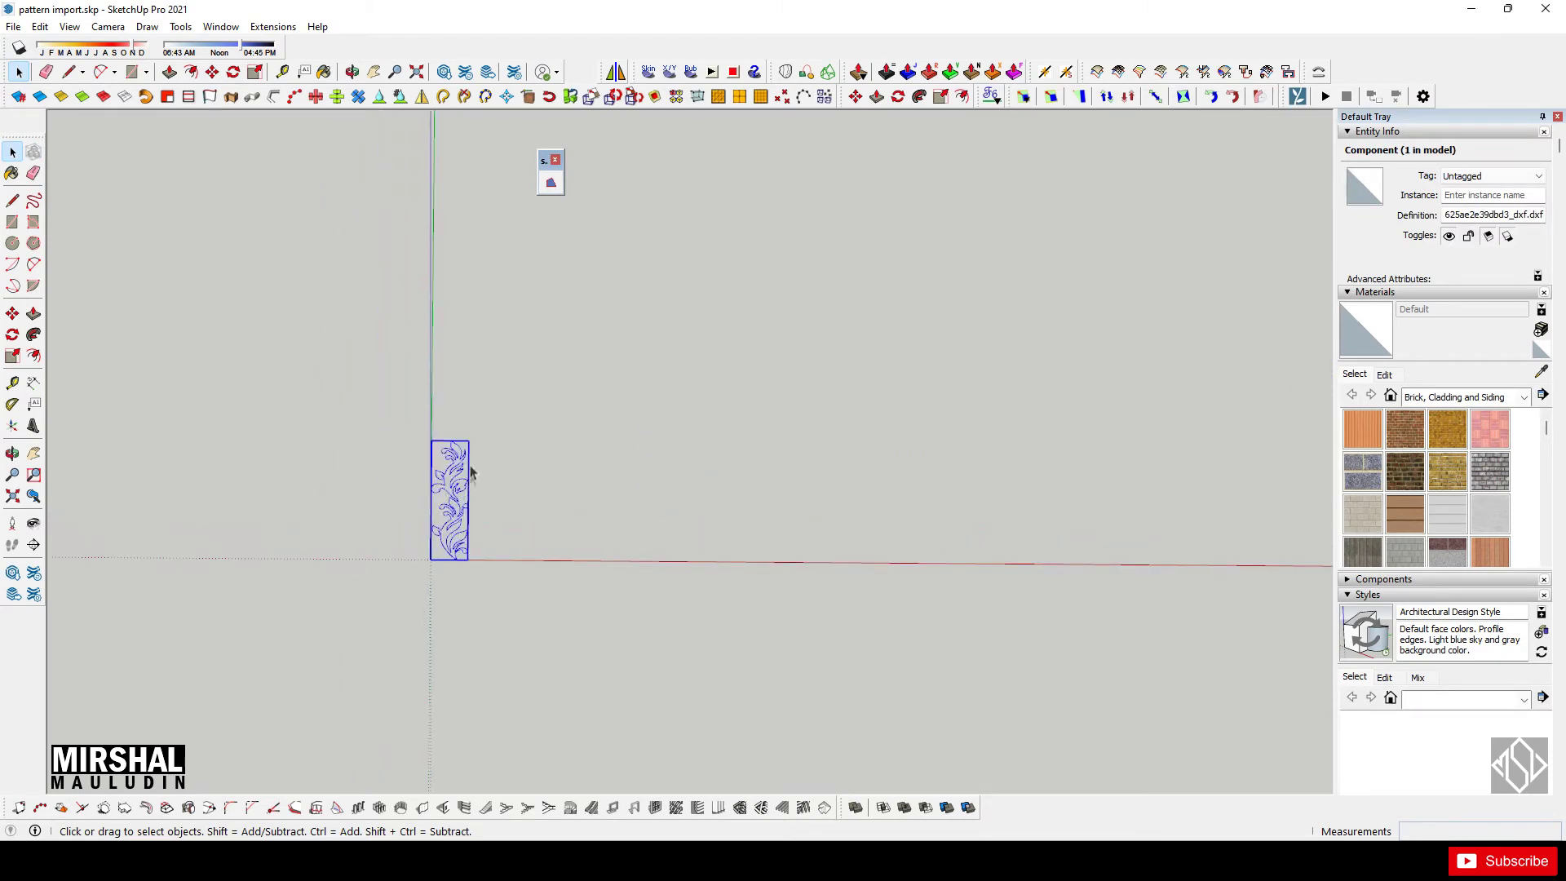
pyautogui.scroll(2, 471, 469)
pyautogui.press('s')
pyautogui.moveTo(466, 416); pyautogui.dragTo(398, 601)
# Step: Move the vine ornament into the pattern row and deselect it
pyautogui.scroll(-3, 426, 595)
pyautogui.press('m')
pyautogui.scroll(-1, 542, 504)
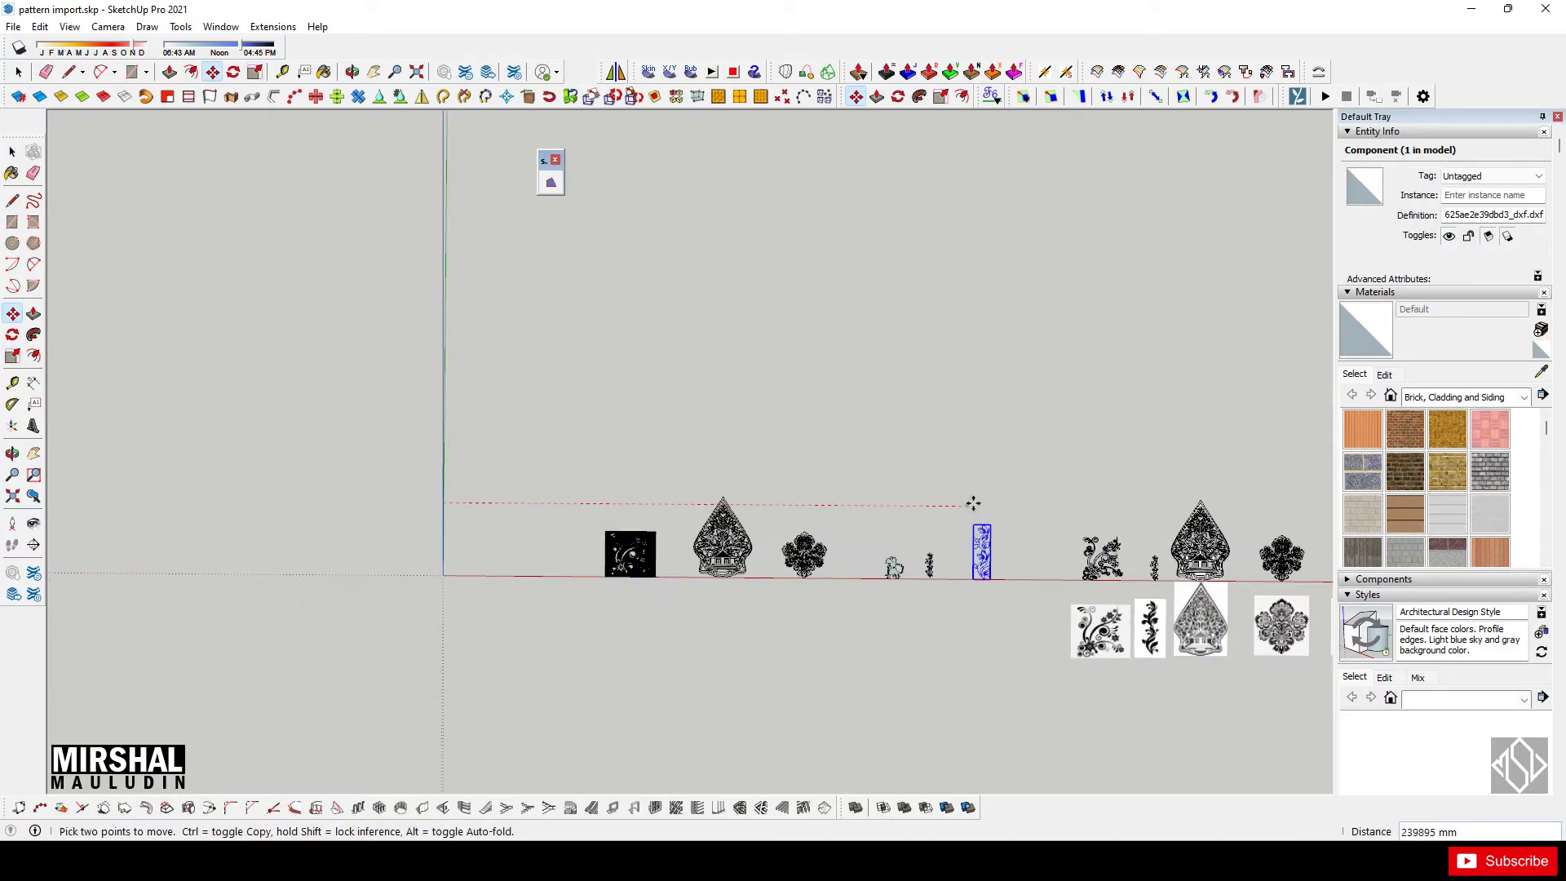
pyautogui.scroll(1, 948, 502)
pyautogui.click(944, 586)
pyautogui.scroll(3, 944, 552)
pyautogui.press('space')
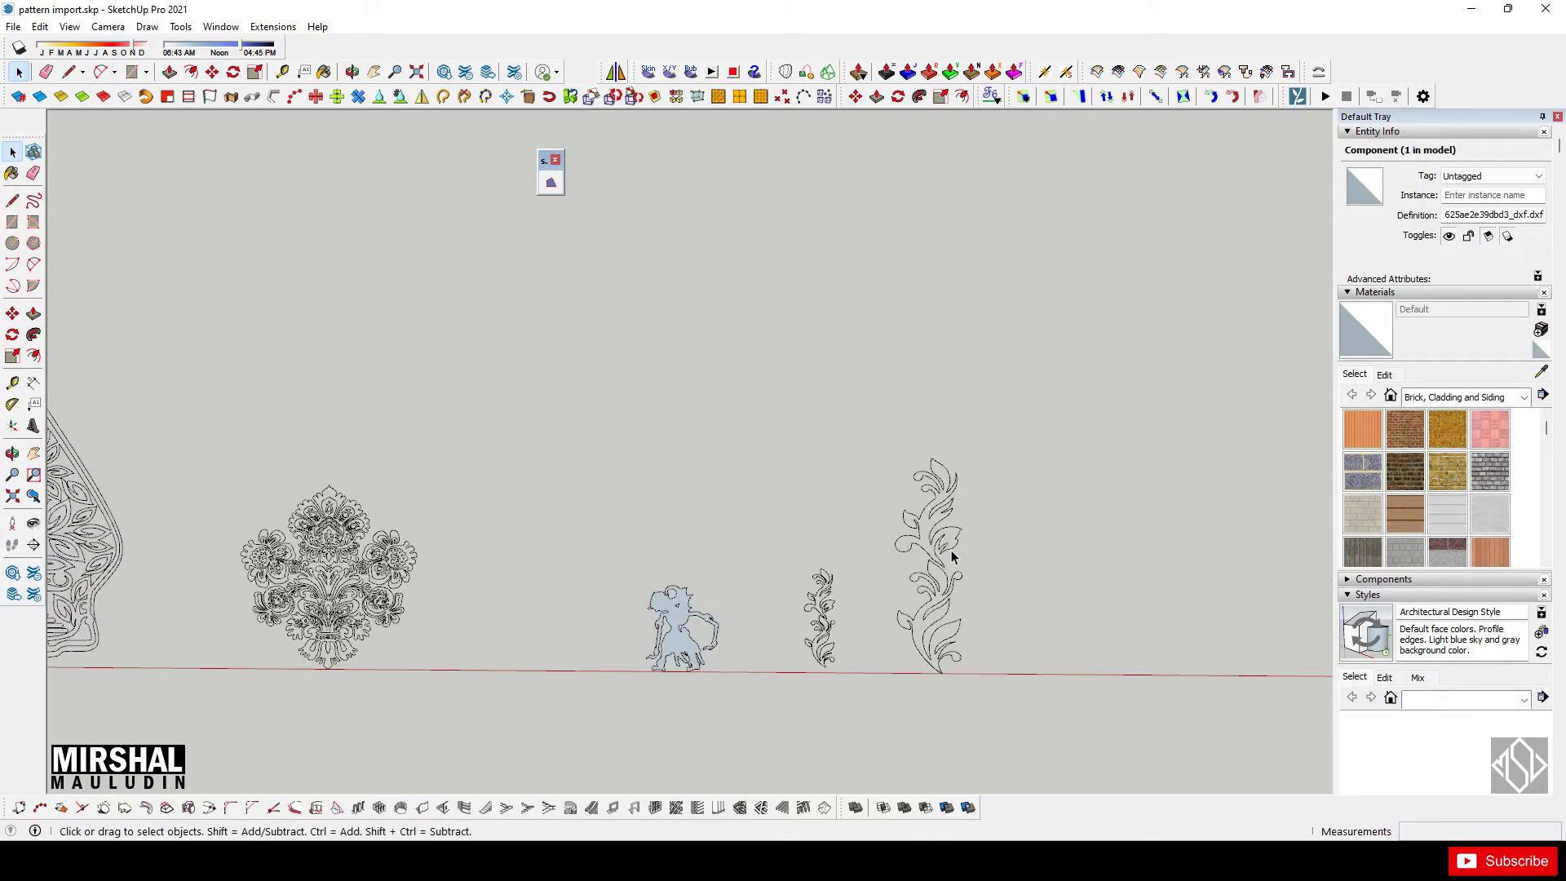
pyautogui.click(952, 549)
# Step: Orbit to inspect the placed vine component, then open the File menu
pyautogui.scroll(-1, 593, 515)
pyautogui.scroll(-2, 570, 526)
pyautogui.scroll(-1, 571, 526)
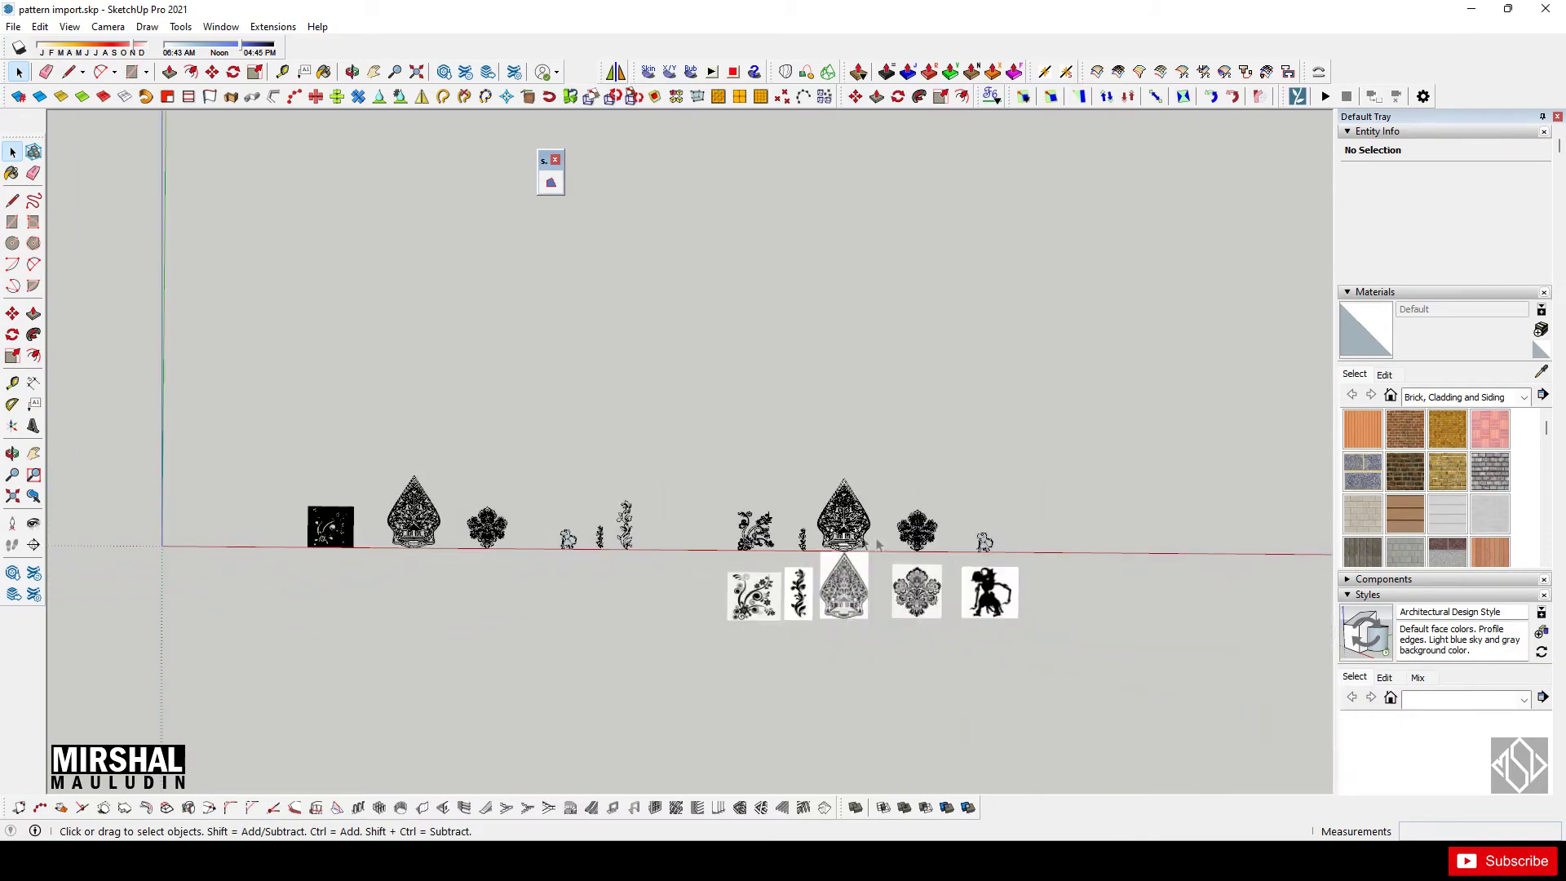
pyautogui.scroll(4, 795, 522)
pyautogui.scroll(3, 797, 519)
pyautogui.scroll(2, 799, 519)
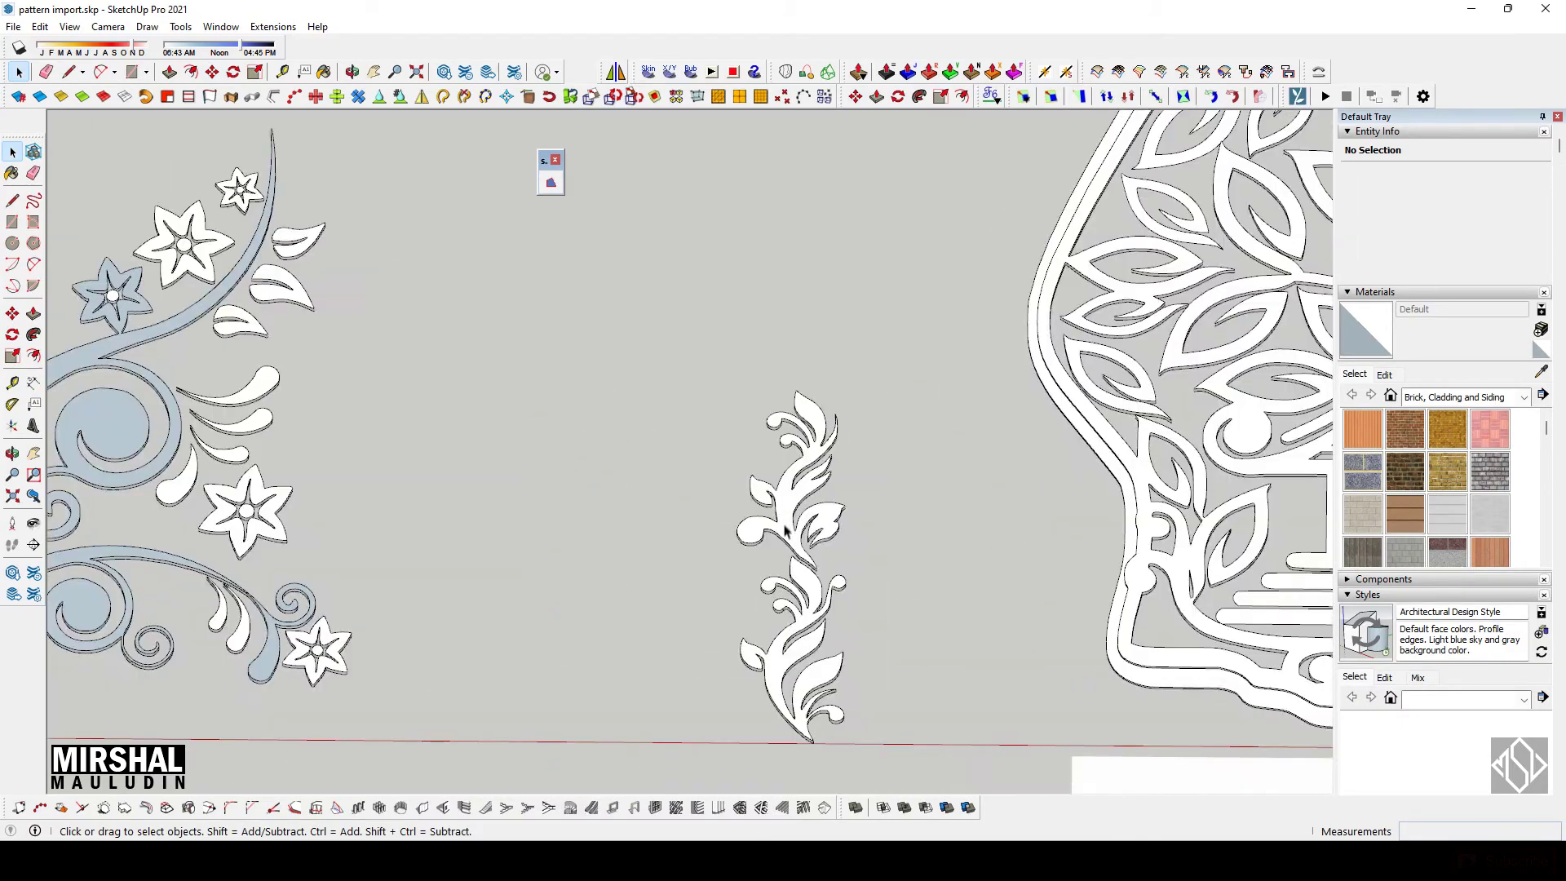
pyautogui.moveTo(800, 517); pyautogui.dragTo(805, 514, button='middle')
pyautogui.click(805, 514)
pyautogui.scroll(-2, 856, 516)
pyautogui.scroll(3, 927, 517)
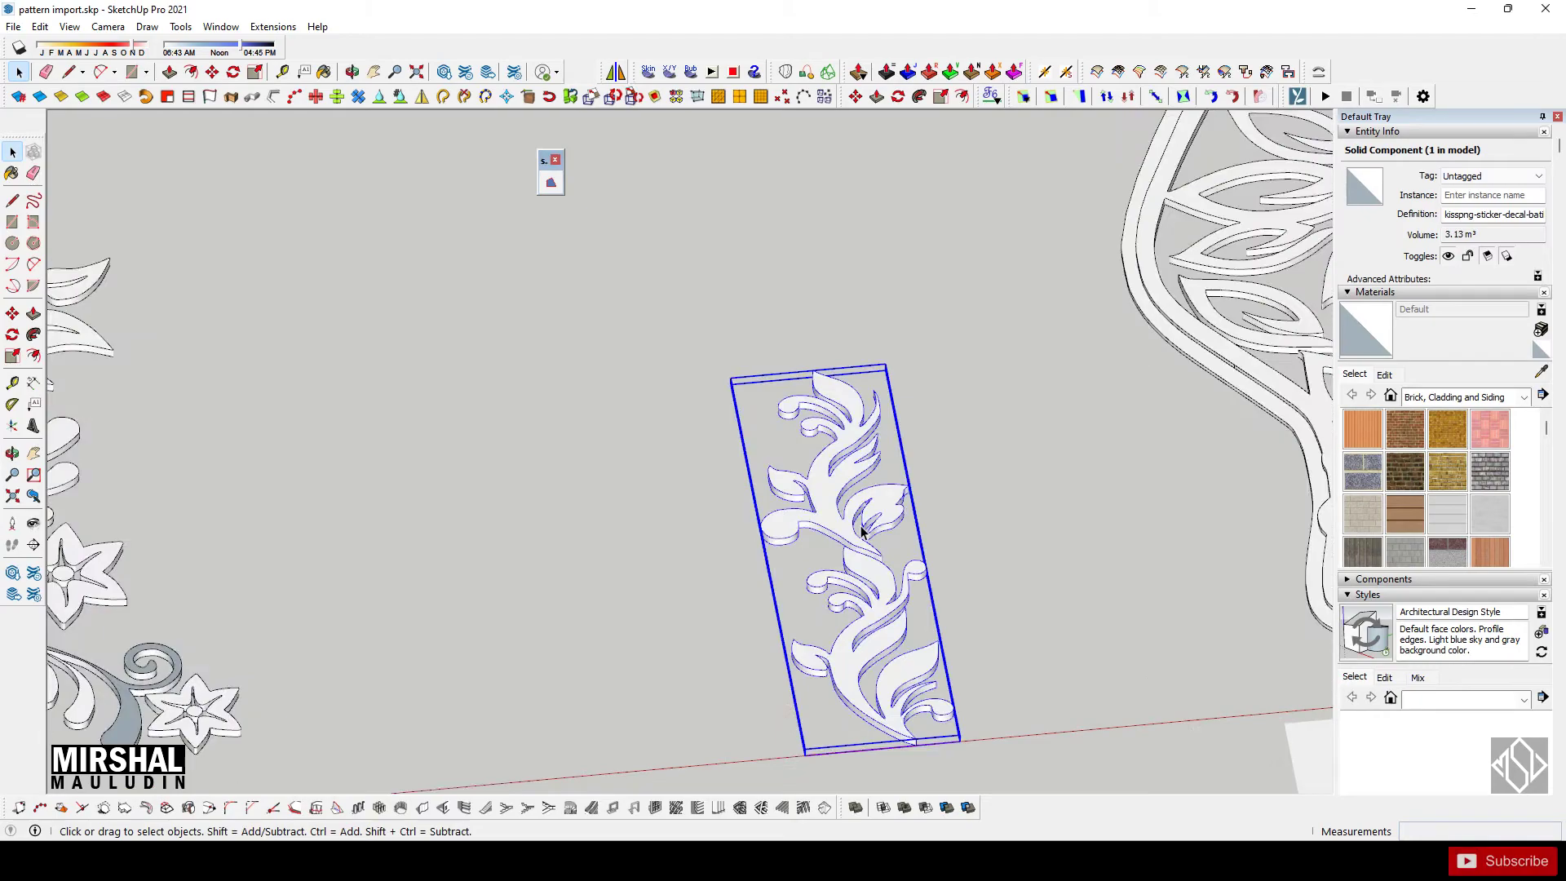
pyautogui.scroll(-4, 1112, 535)
pyautogui.scroll(-2, 1106, 537)
pyautogui.scroll(-2, 1060, 530)
pyautogui.scroll(3, 745, 643)
pyautogui.scroll(2, 745, 628)
pyautogui.scroll(2, 936, 588)
pyautogui.scroll(-4, 936, 587)
pyautogui.scroll(-2, 971, 517)
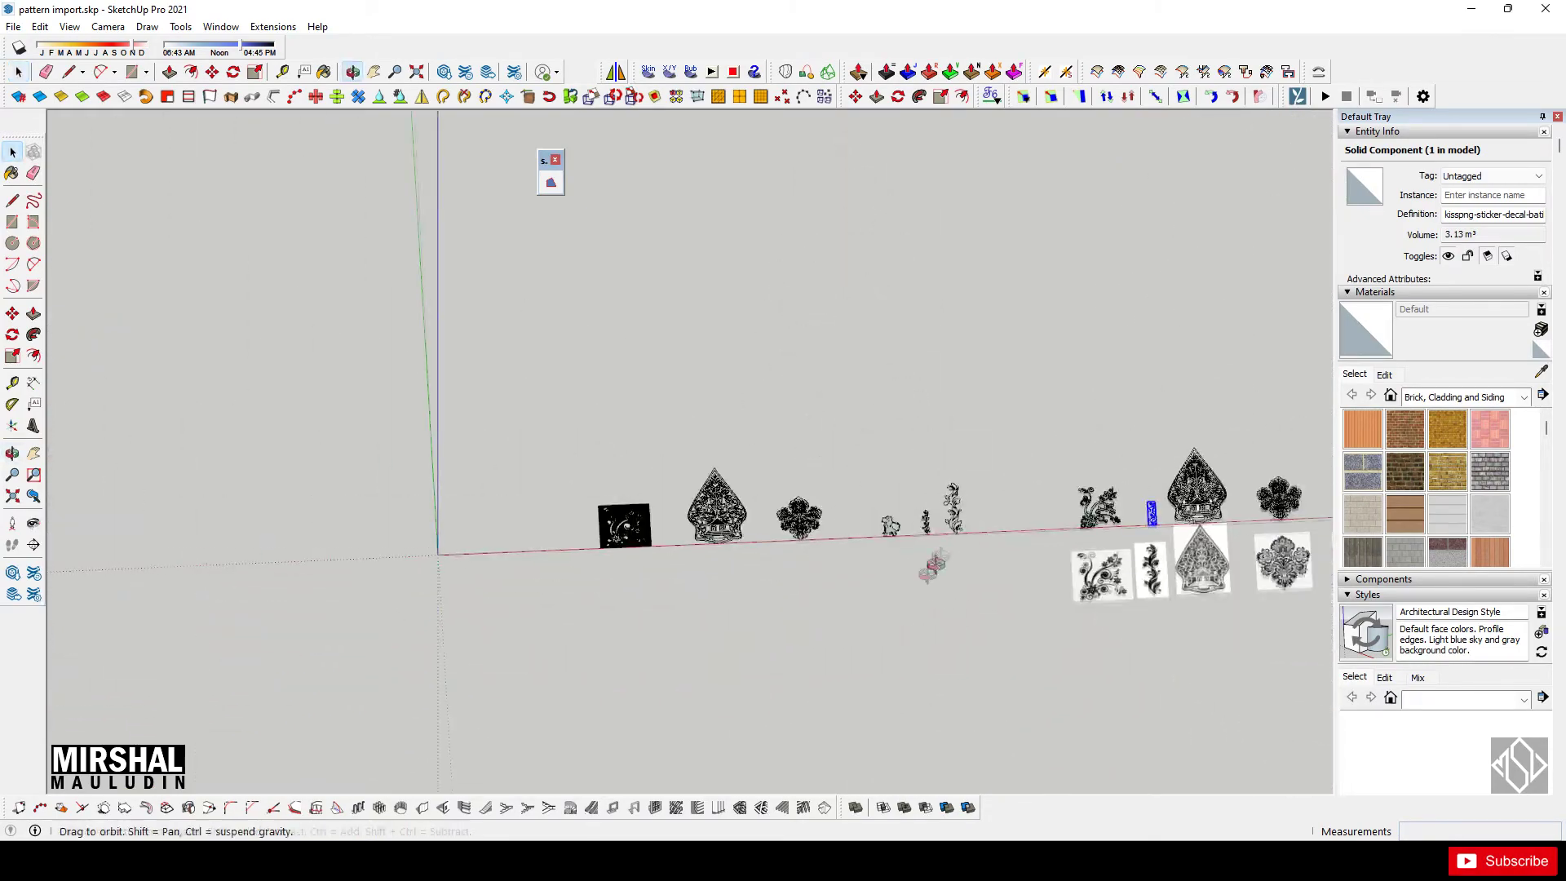
pyautogui.click(18, 29)
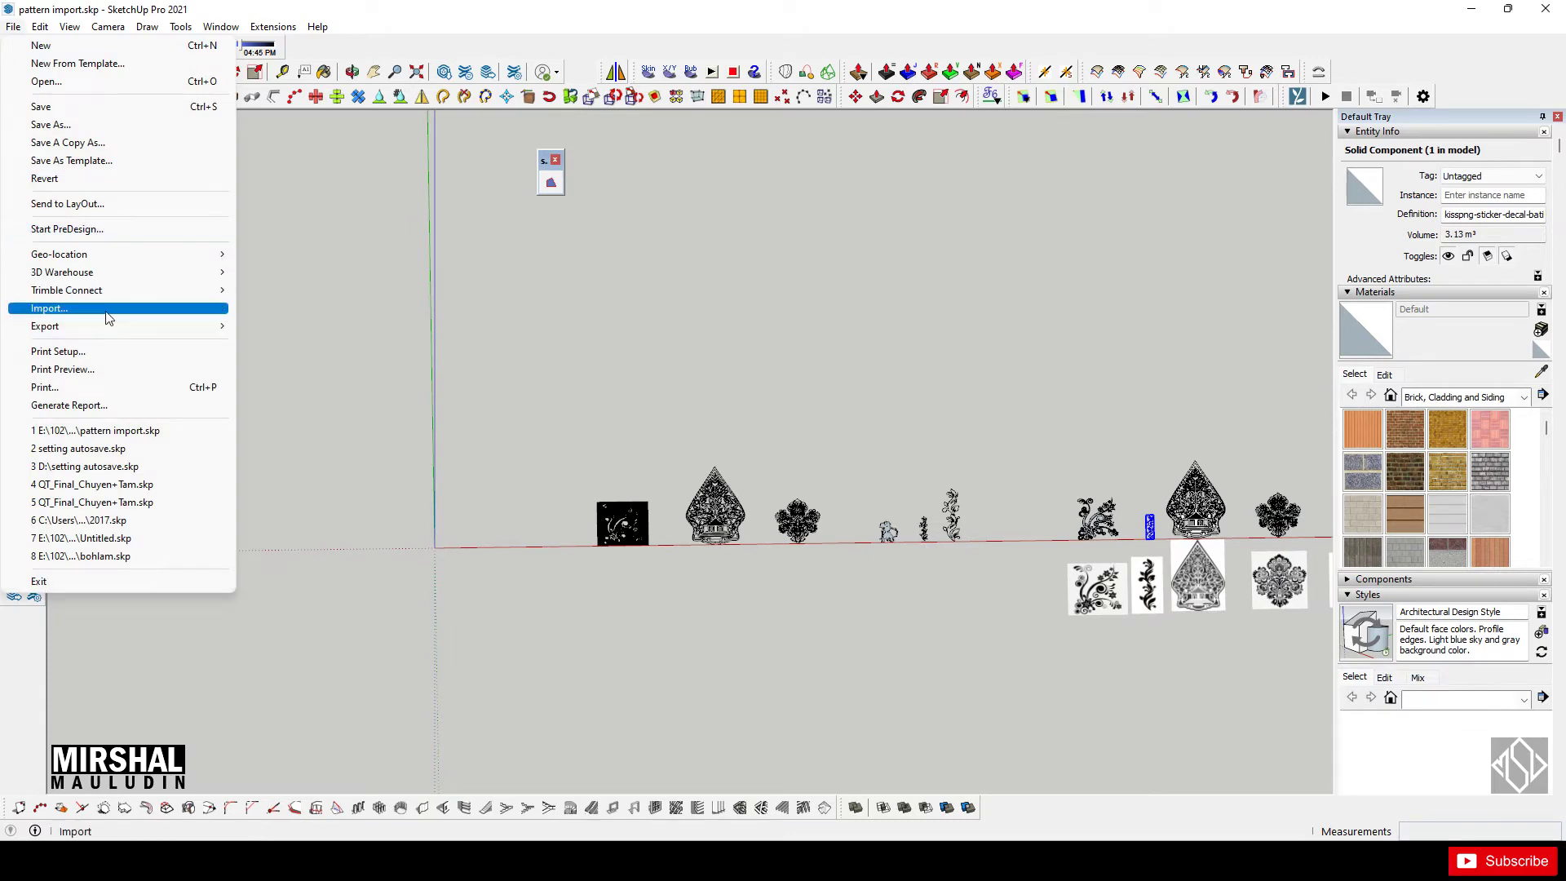
# Step: Import another floral pattern DXF and dismiss the Import Results summary
pyautogui.click(106, 310)
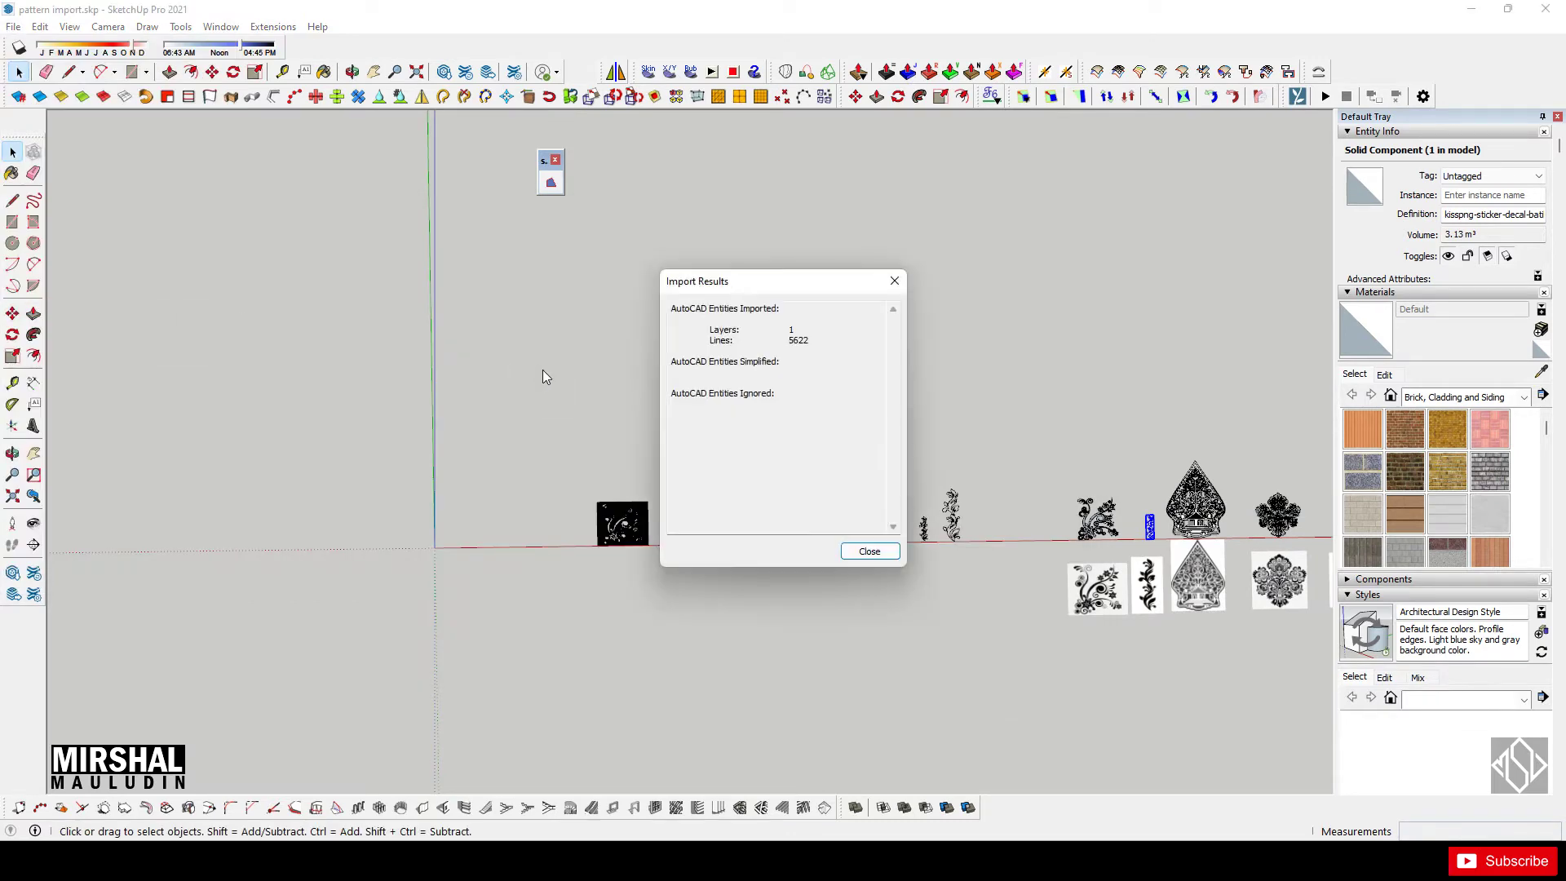
pyautogui.click(869, 552)
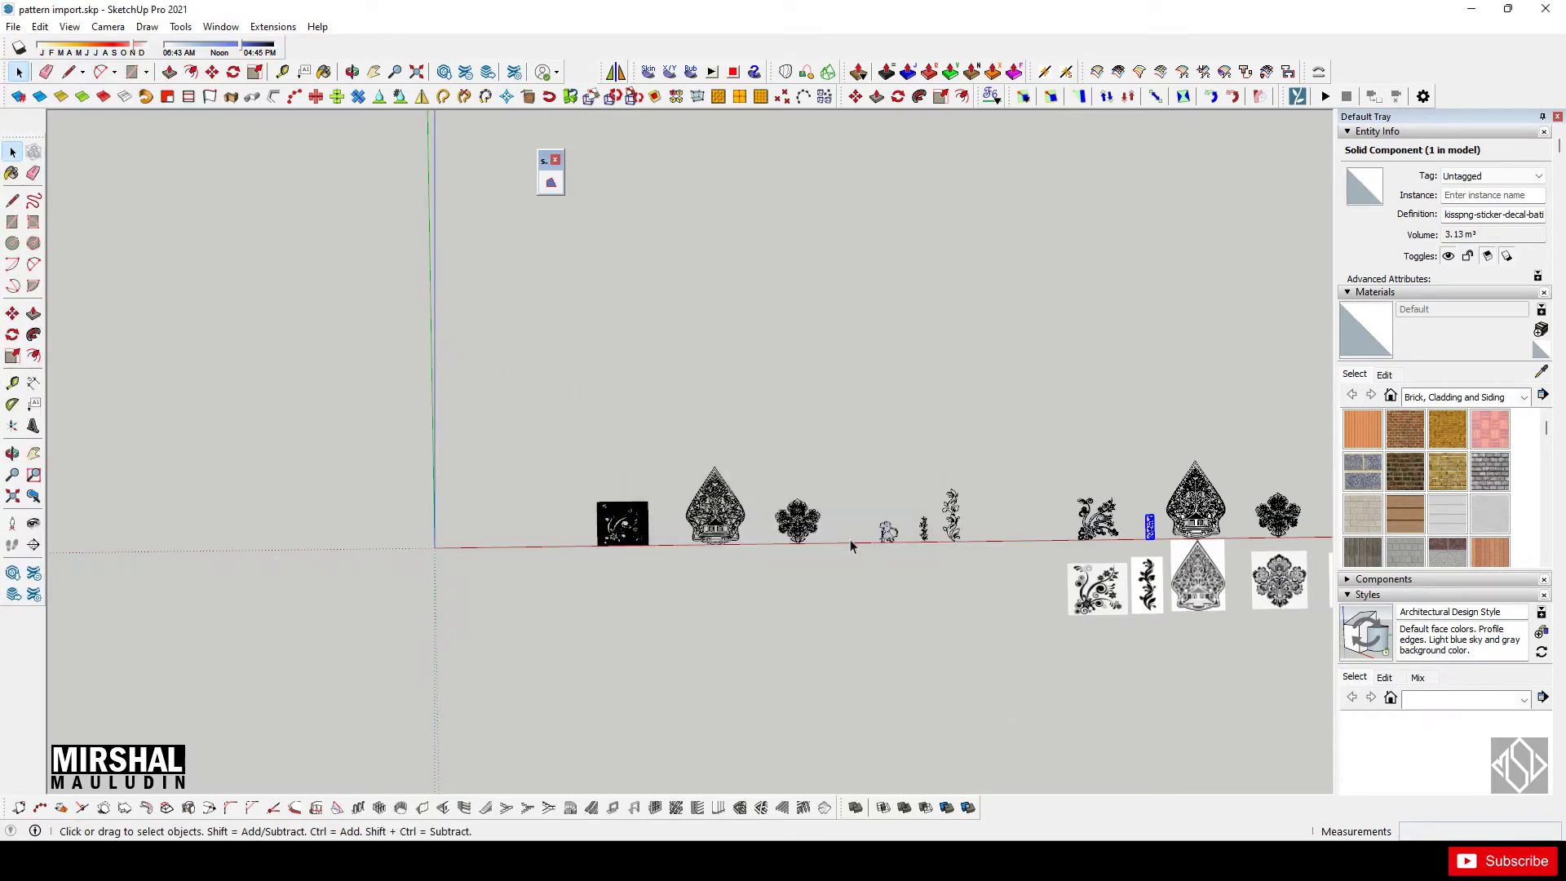
pyautogui.scroll(3, 497, 546)
pyautogui.press('s')
pyautogui.scroll(2, 489, 456)
# Step: Move the imported floral pattern beside its gridded reference image
pyautogui.press('m')
pyautogui.click(510, 576)
pyautogui.click(755, 570)
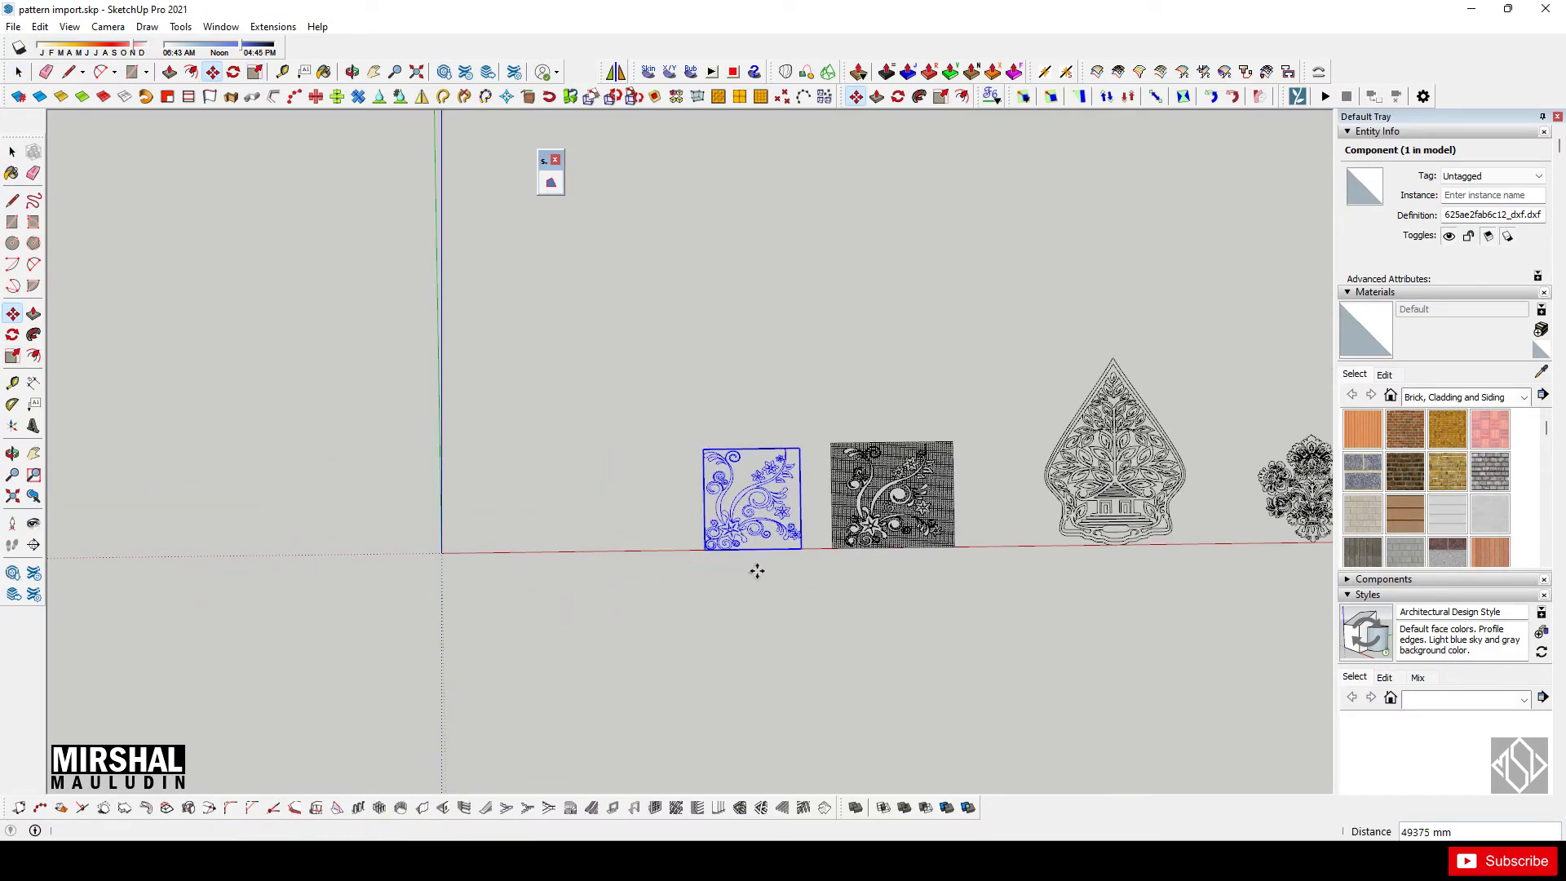
pyautogui.scroll(2, 825, 511)
pyautogui.scroll(1, 828, 503)
pyautogui.scroll(2, 828, 504)
pyautogui.press('space')
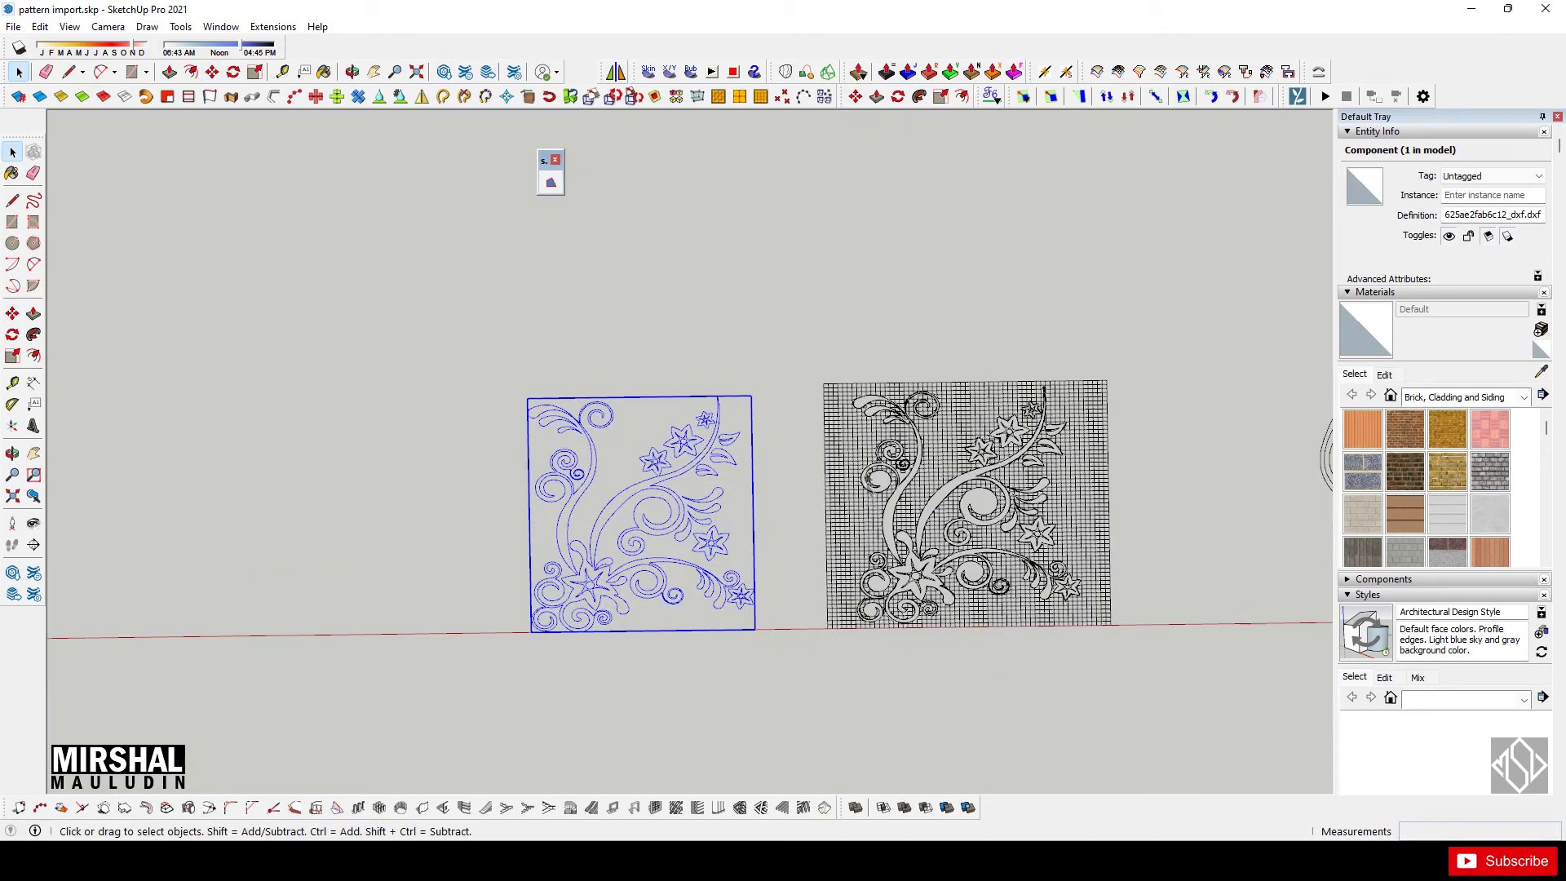
# Step: Select the imported floral pattern, then its gridded reference image, to compare them
pyautogui.scroll(1, 677, 486)
pyautogui.scroll(1, 677, 486)
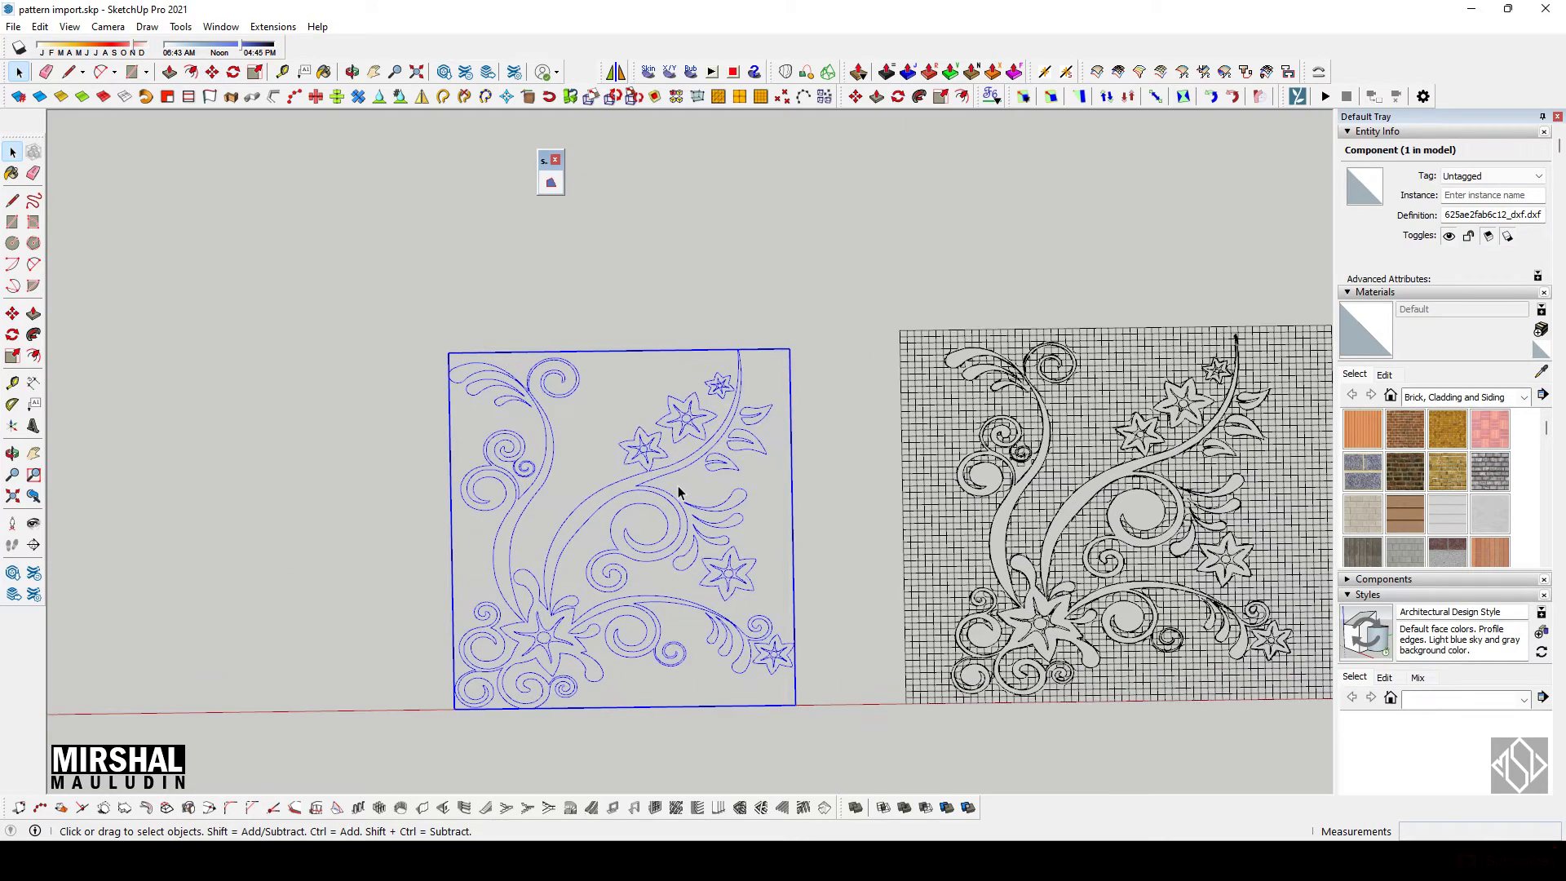
pyautogui.click(678, 486)
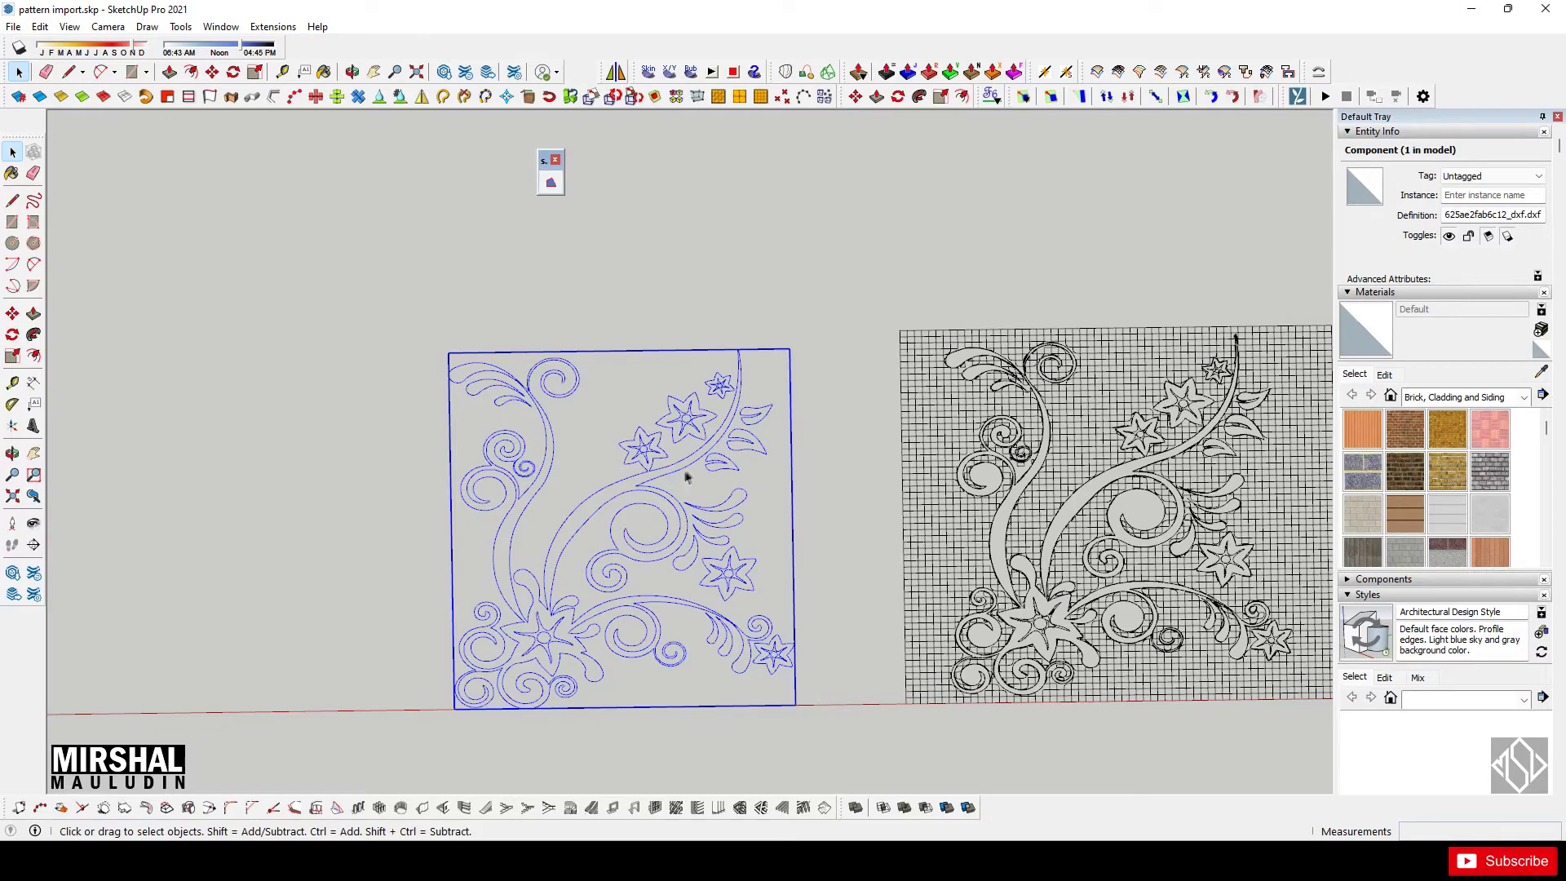
pyautogui.scroll(1, 859, 466)
pyautogui.scroll(2, 848, 449)
pyautogui.scroll(1, 828, 426)
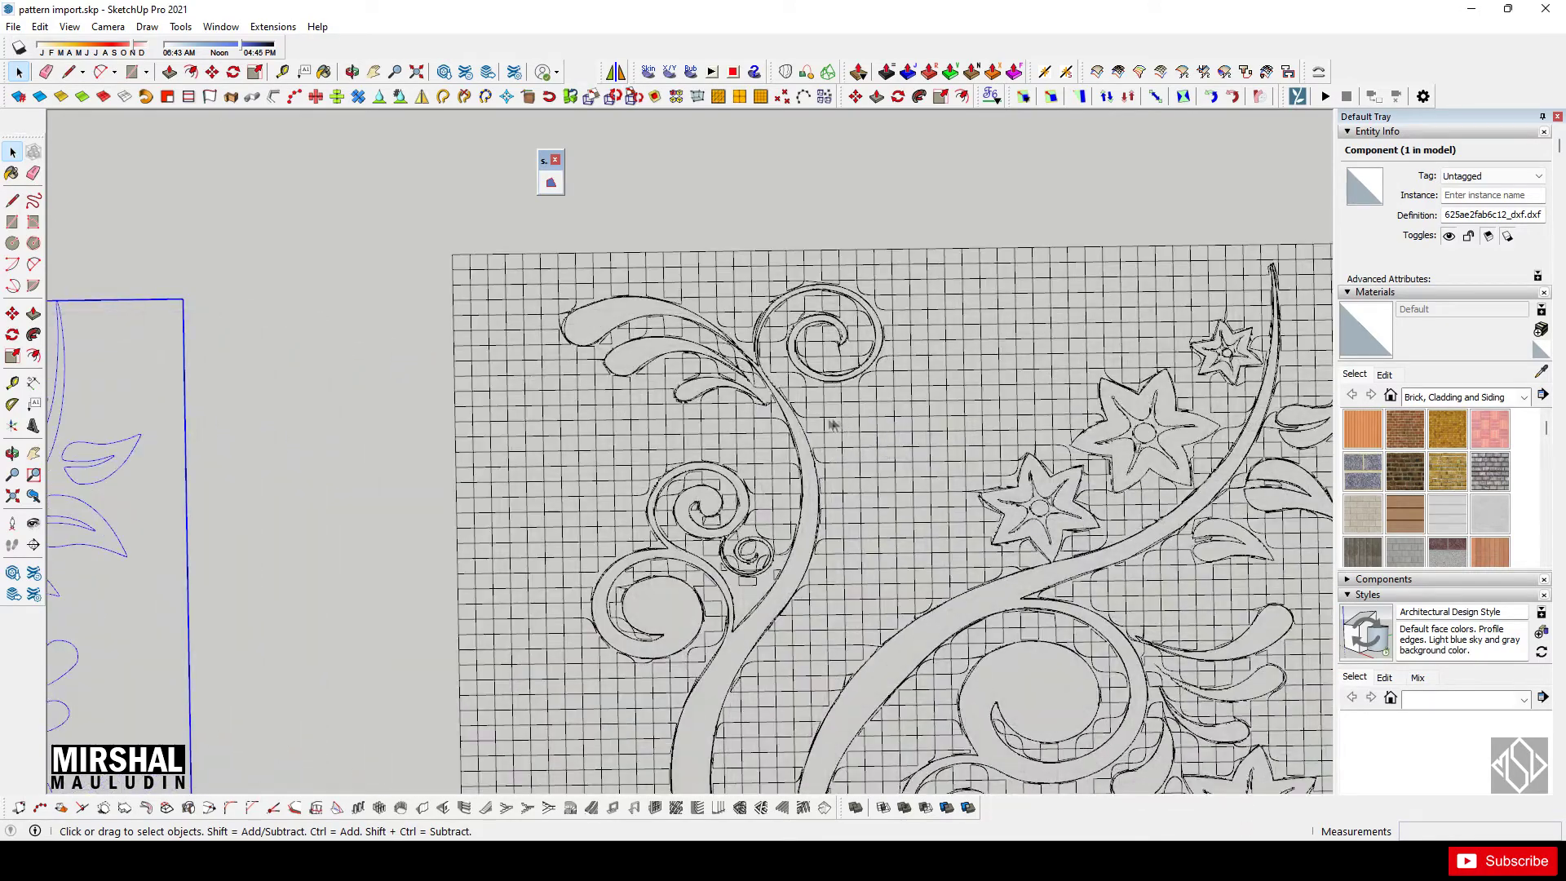
pyautogui.scroll(2, 786, 421)
pyautogui.scroll(2, 786, 422)
pyautogui.scroll(2, 734, 326)
pyautogui.scroll(2, 775, 353)
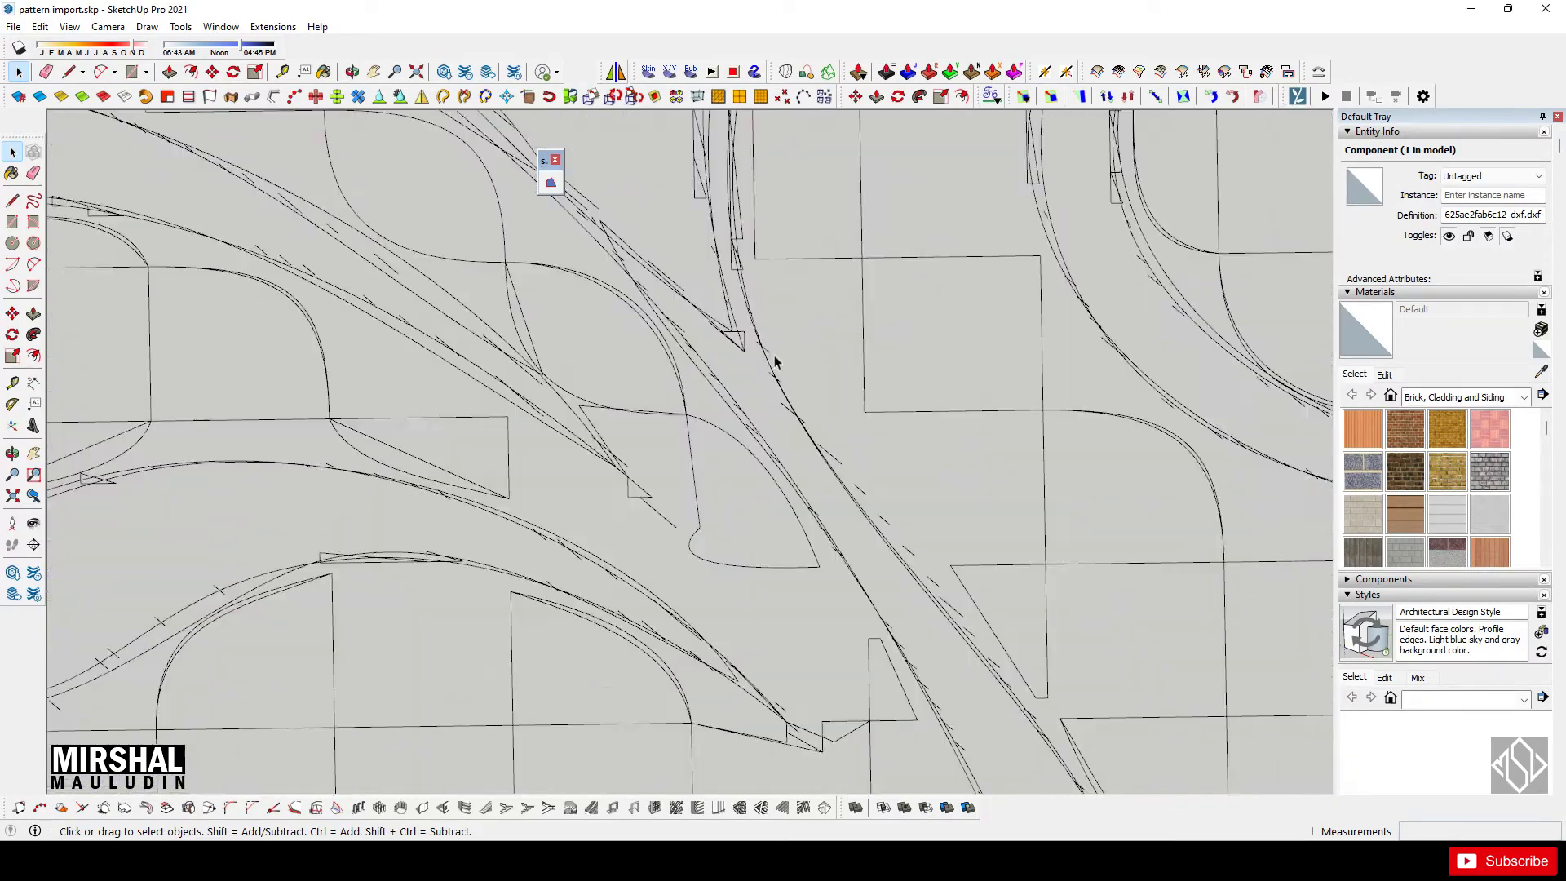
pyautogui.scroll(1, 766, 362)
pyautogui.scroll(-2, 787, 430)
pyautogui.scroll(-3, 797, 433)
pyautogui.scroll(-3, 807, 436)
pyautogui.scroll(-2, 820, 441)
pyautogui.click(826, 443)
pyautogui.scroll(-3, 826, 443)
pyautogui.scroll(-3, 897, 440)
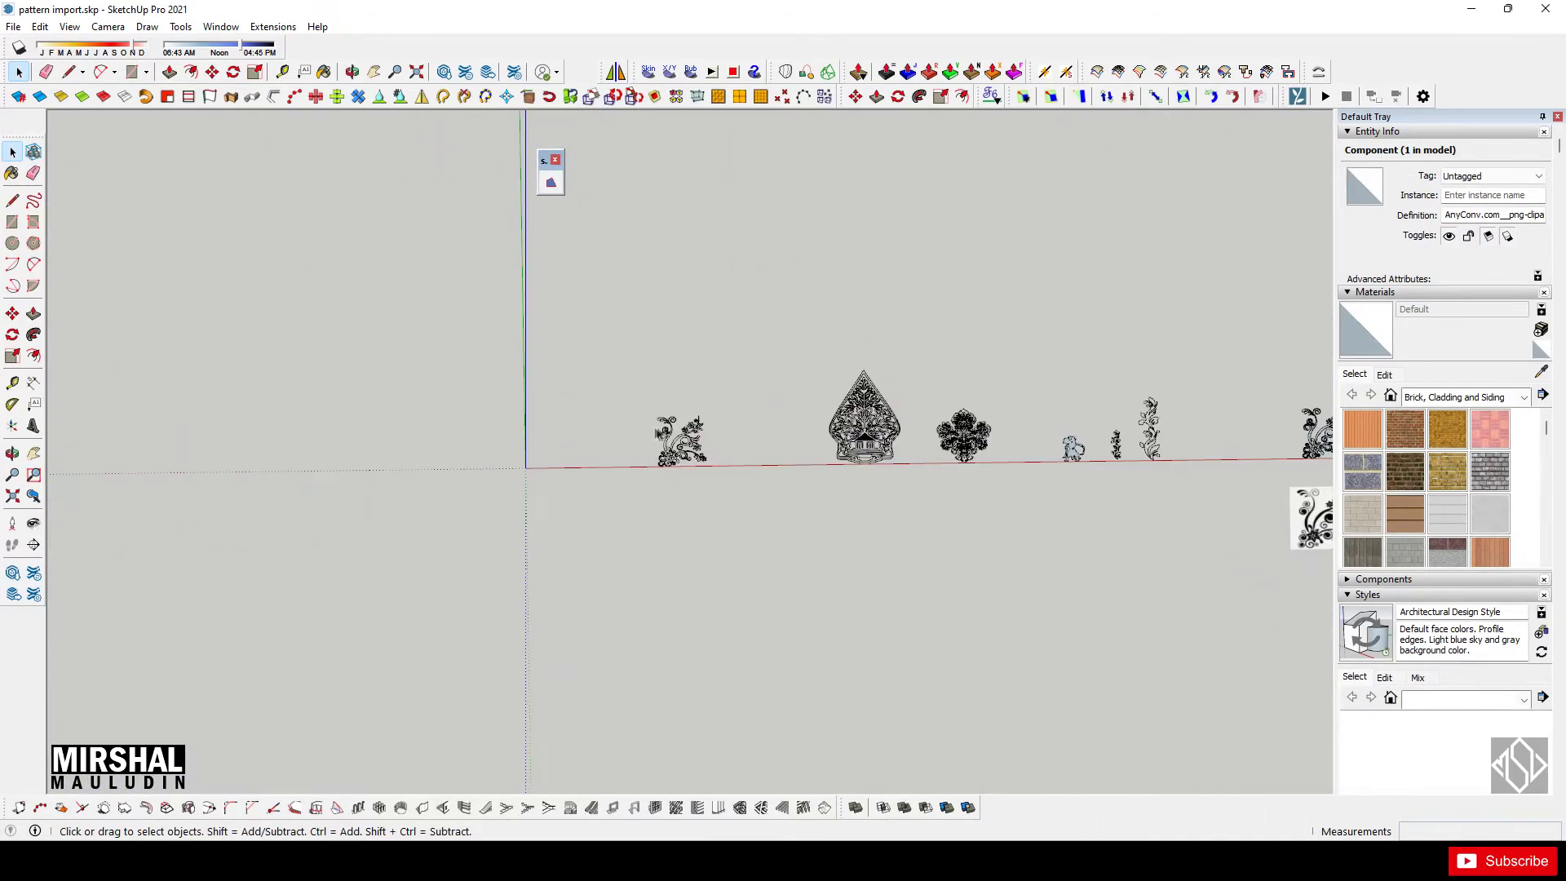
# Step: Select the tall vine pattern and enter its group for editing
pyautogui.click(1058, 426)
pyautogui.scroll(4, 992, 445)
pyautogui.scroll(-3, 917, 530)
pyautogui.scroll(-2, 979, 506)
pyautogui.scroll(2, 1060, 473)
pyautogui.scroll(2, 1122, 445)
pyautogui.scroll(2, 1114, 447)
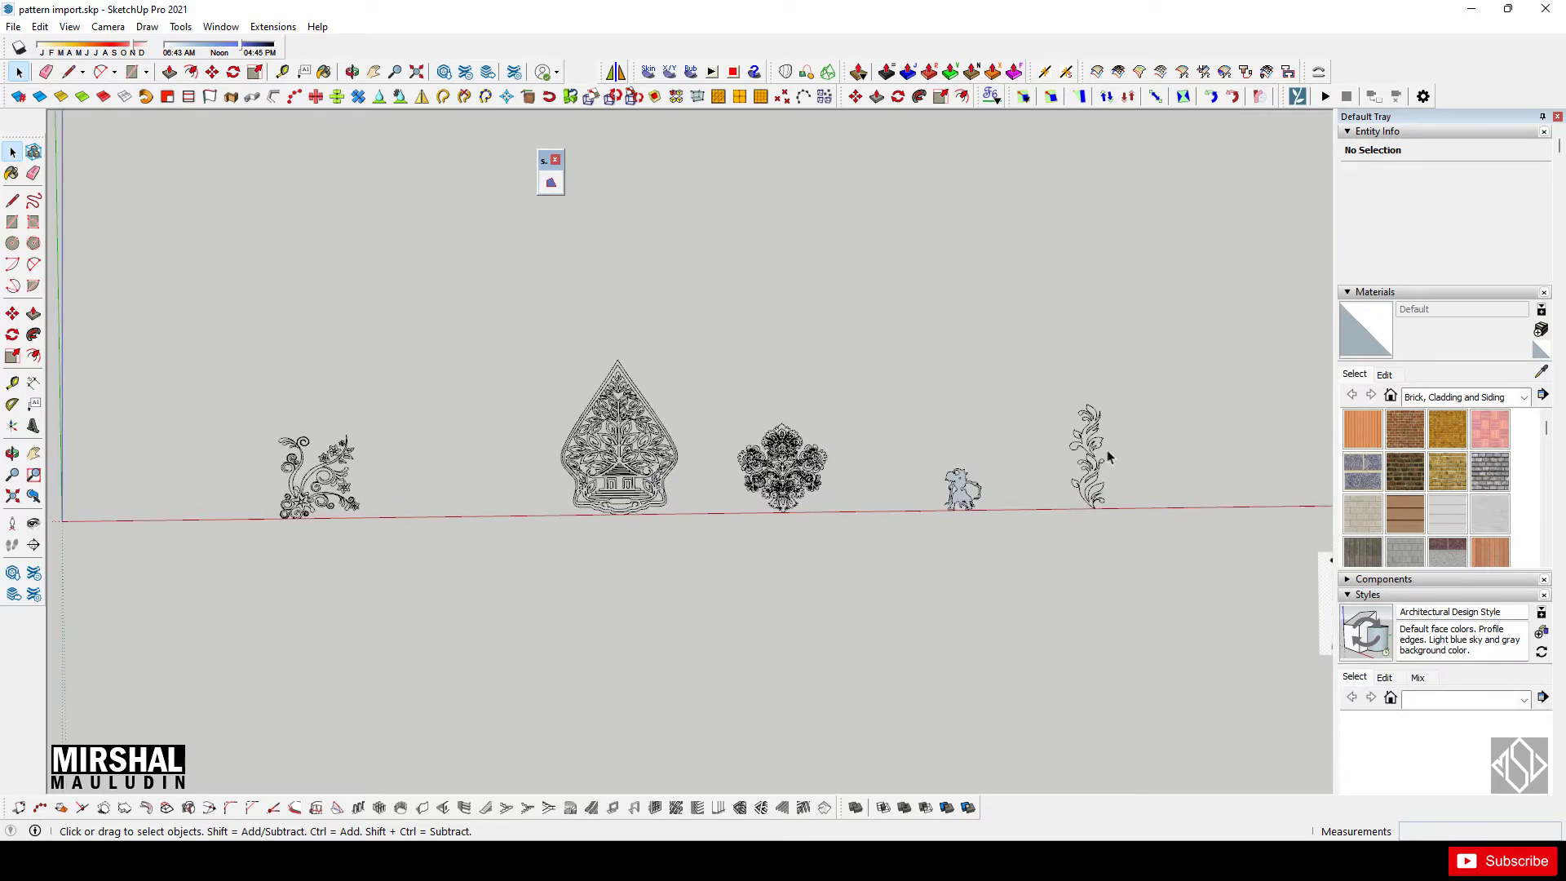
pyautogui.scroll(2, 1084, 446)
pyautogui.click(1069, 443)
pyautogui.scroll(2, 1068, 443)
pyautogui.scroll(5, 1044, 428)
pyautogui.doubleClick(1020, 412)
# Step: Select the vine's whole connected outline and fill it using Make Face
pyautogui.click(1020, 412)
pyautogui.scroll(2, 1020, 410)
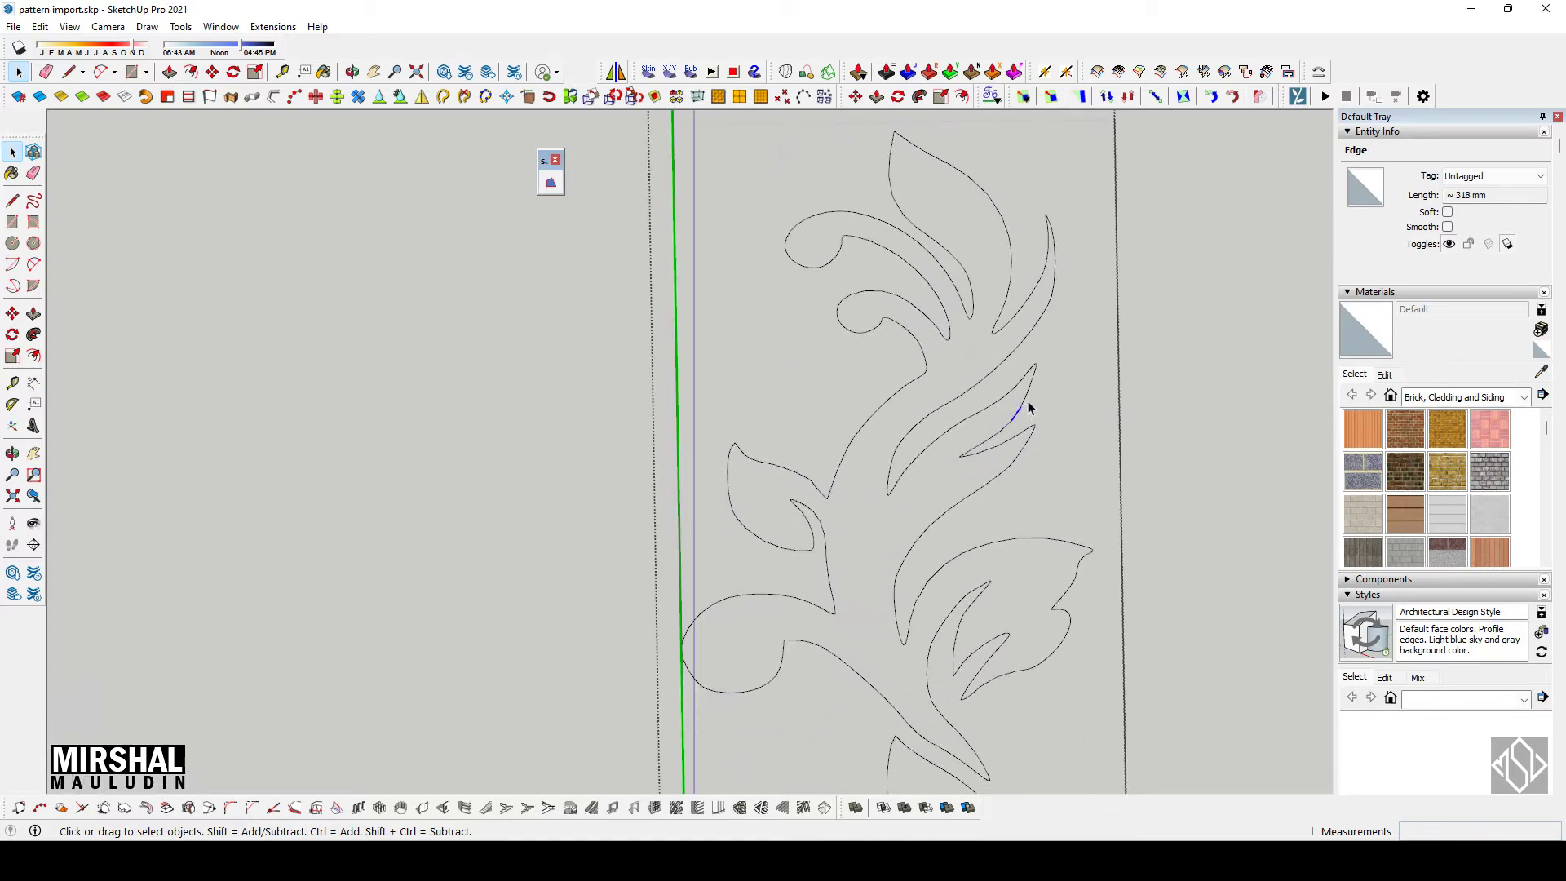
pyautogui.scroll(2, 1028, 404)
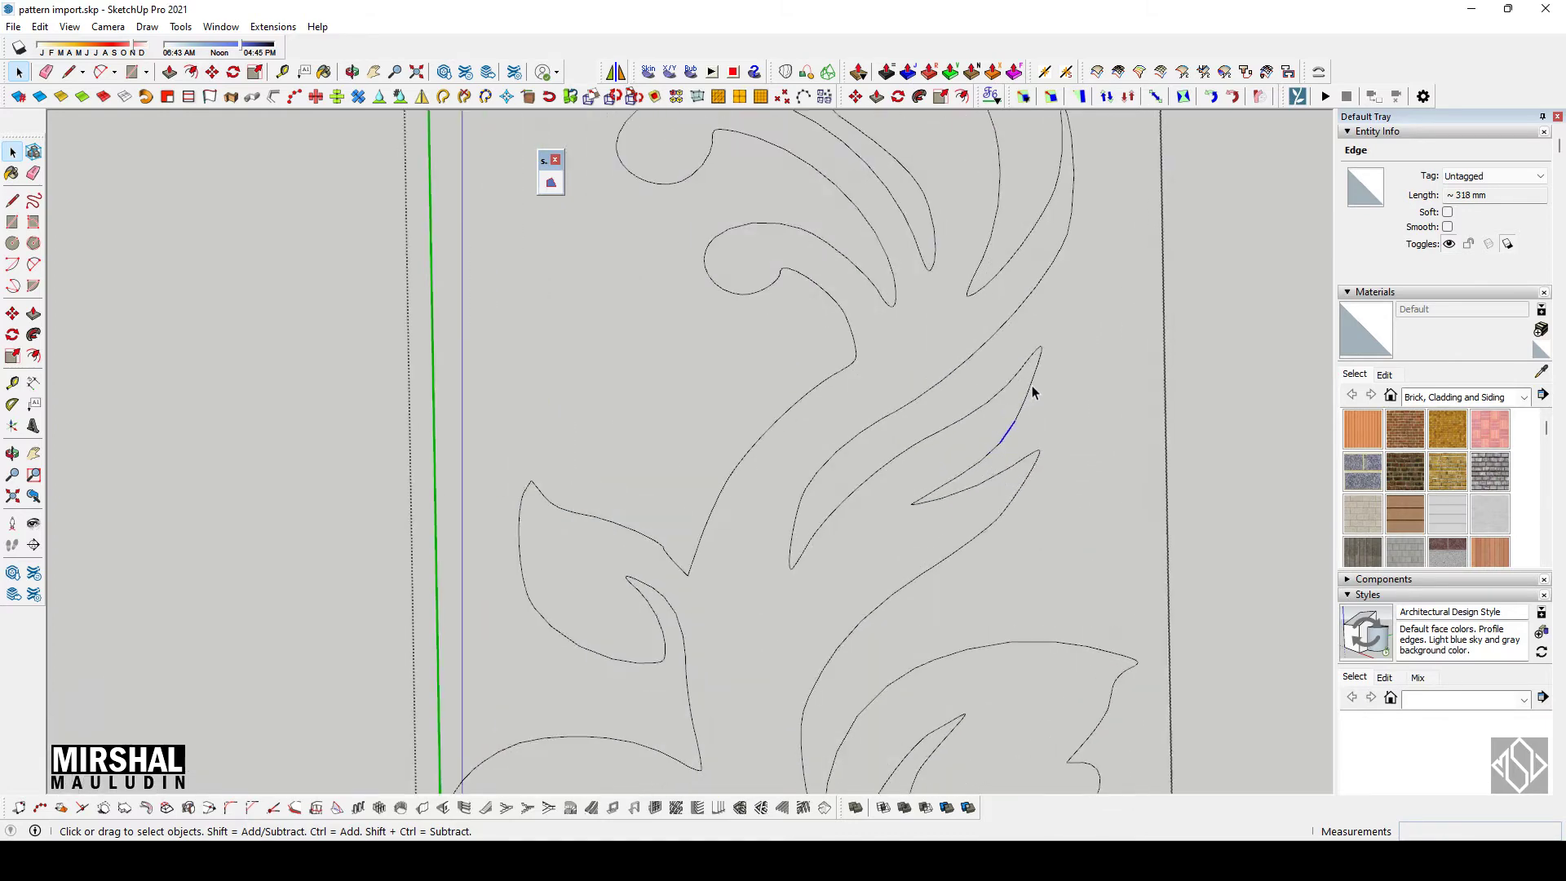
pyautogui.scroll(-2, 1022, 412)
pyautogui.tripleClick(1022, 412)
pyautogui.scroll(-4, 815, 383)
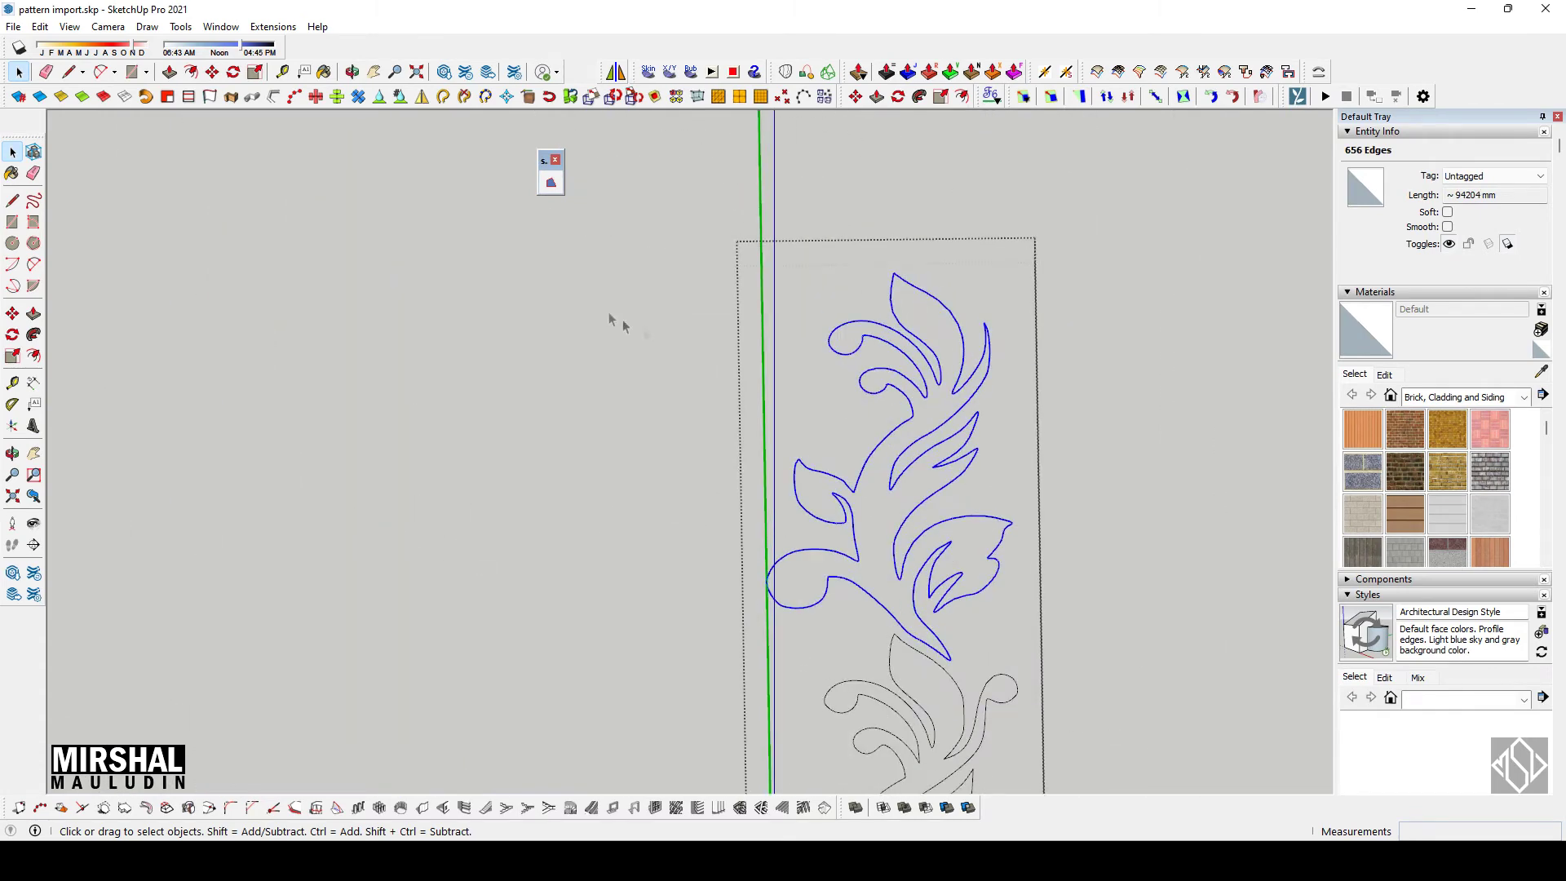
pyautogui.click(554, 188)
# Step: Pan along the row and select all edges of the floral corner pattern
pyautogui.scroll(-3, 1009, 435)
pyautogui.scroll(3, 1009, 435)
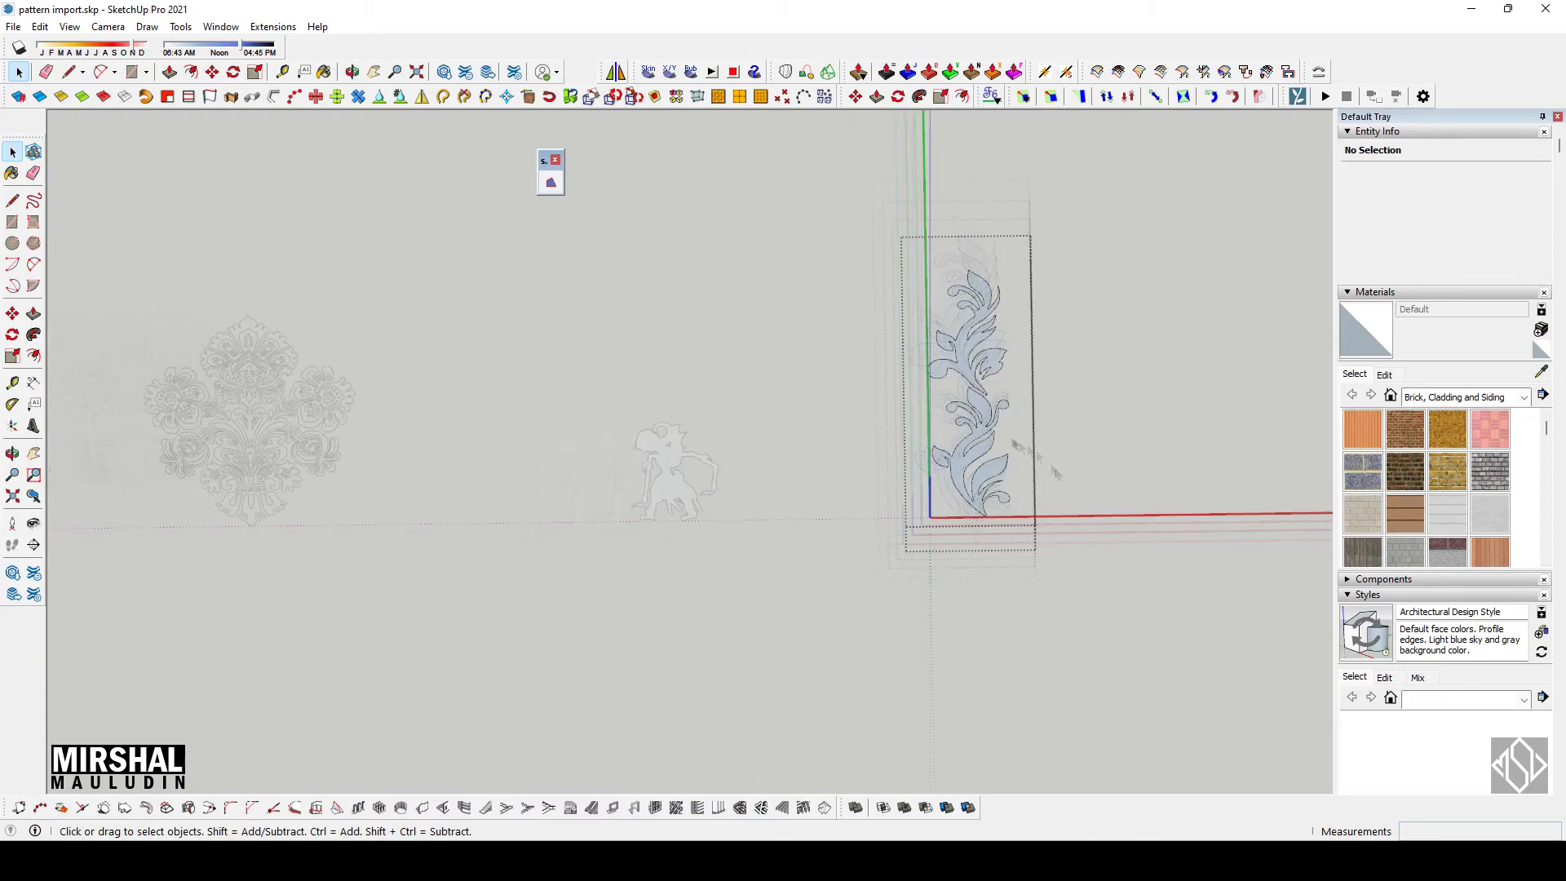
pyautogui.scroll(-3, 1009, 434)
pyautogui.keyDown('shift'); pyautogui.moveTo(387, 501); pyautogui.dragTo(624, 501, button='middle'); pyautogui.keyUp('shift')
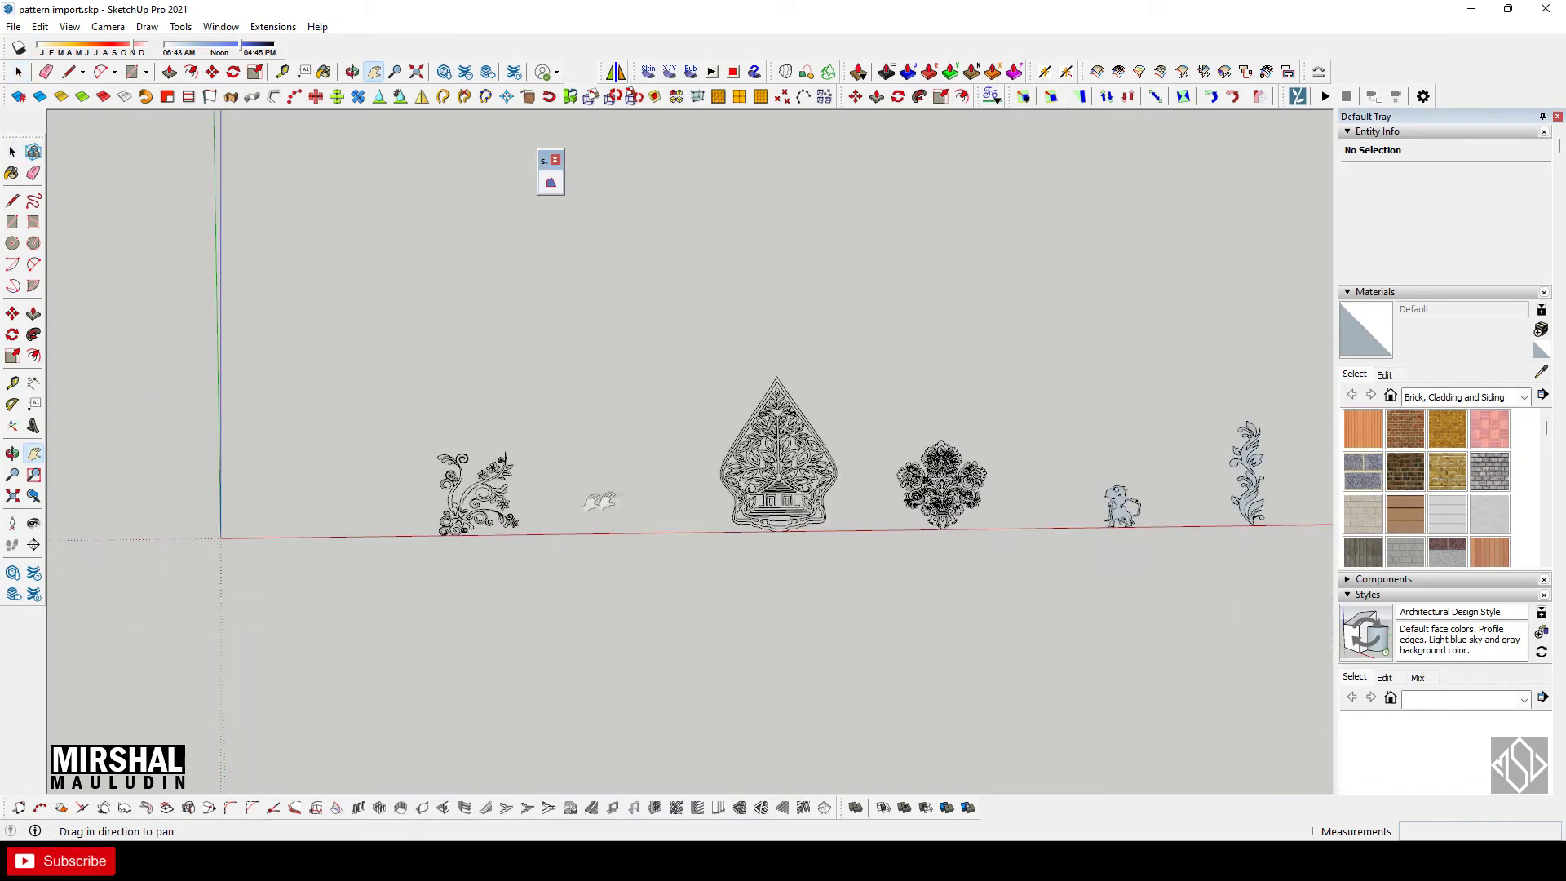
pyautogui.scroll(3, 443, 494)
pyautogui.press('space')
pyautogui.scroll(4, 535, 489)
pyautogui.tripleClick(532, 473)
# Step: Run Make Face on the selected floral corner edges and zoom to check the result
pyautogui.click(552, 184)
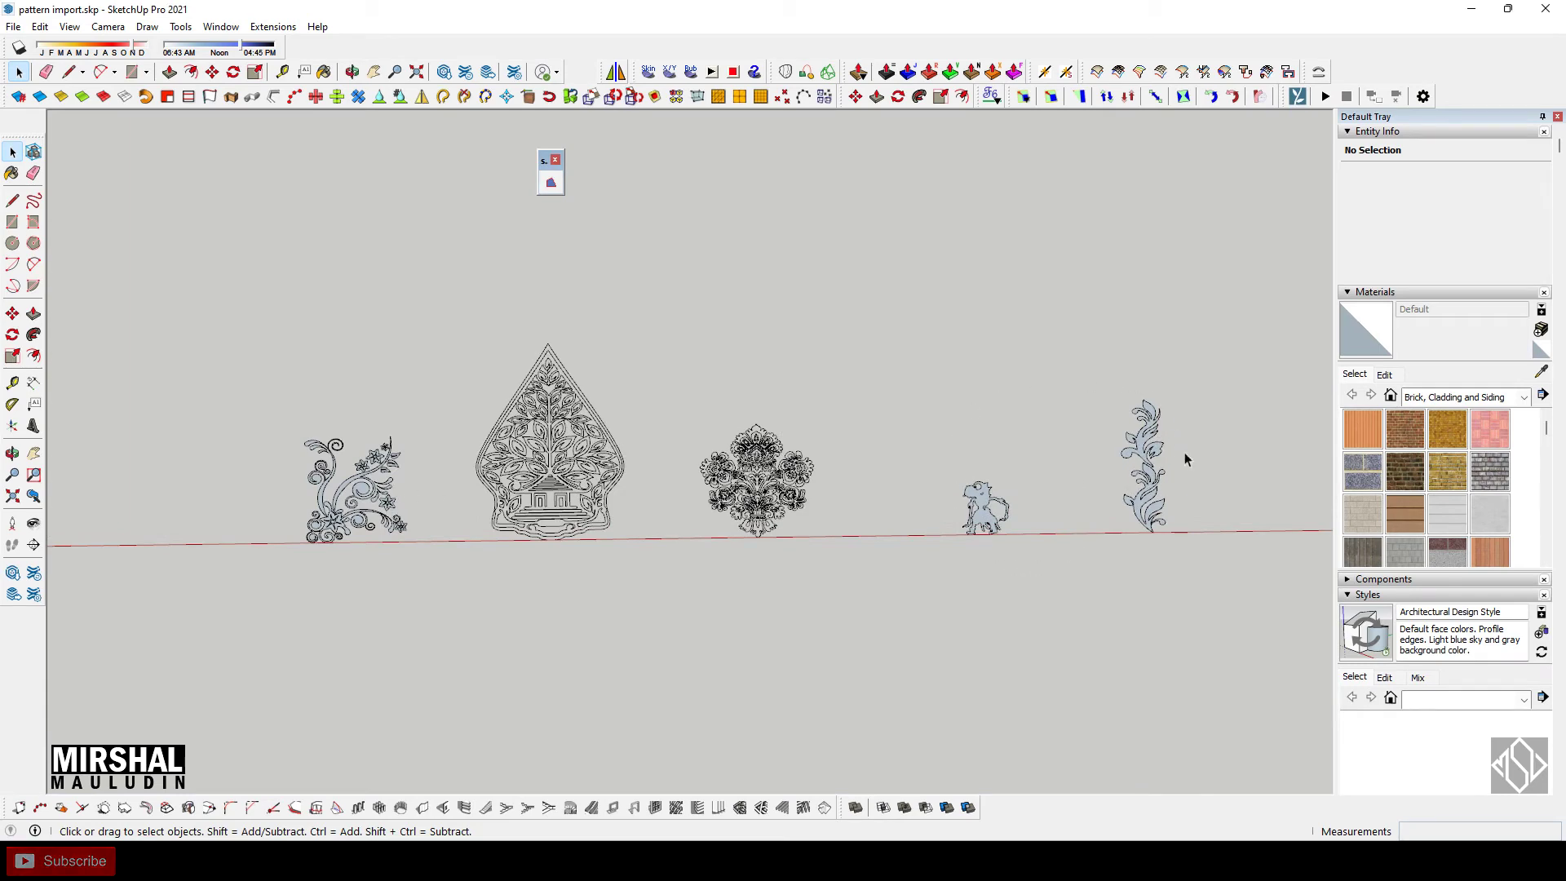
pyautogui.scroll(2, 593, 442)
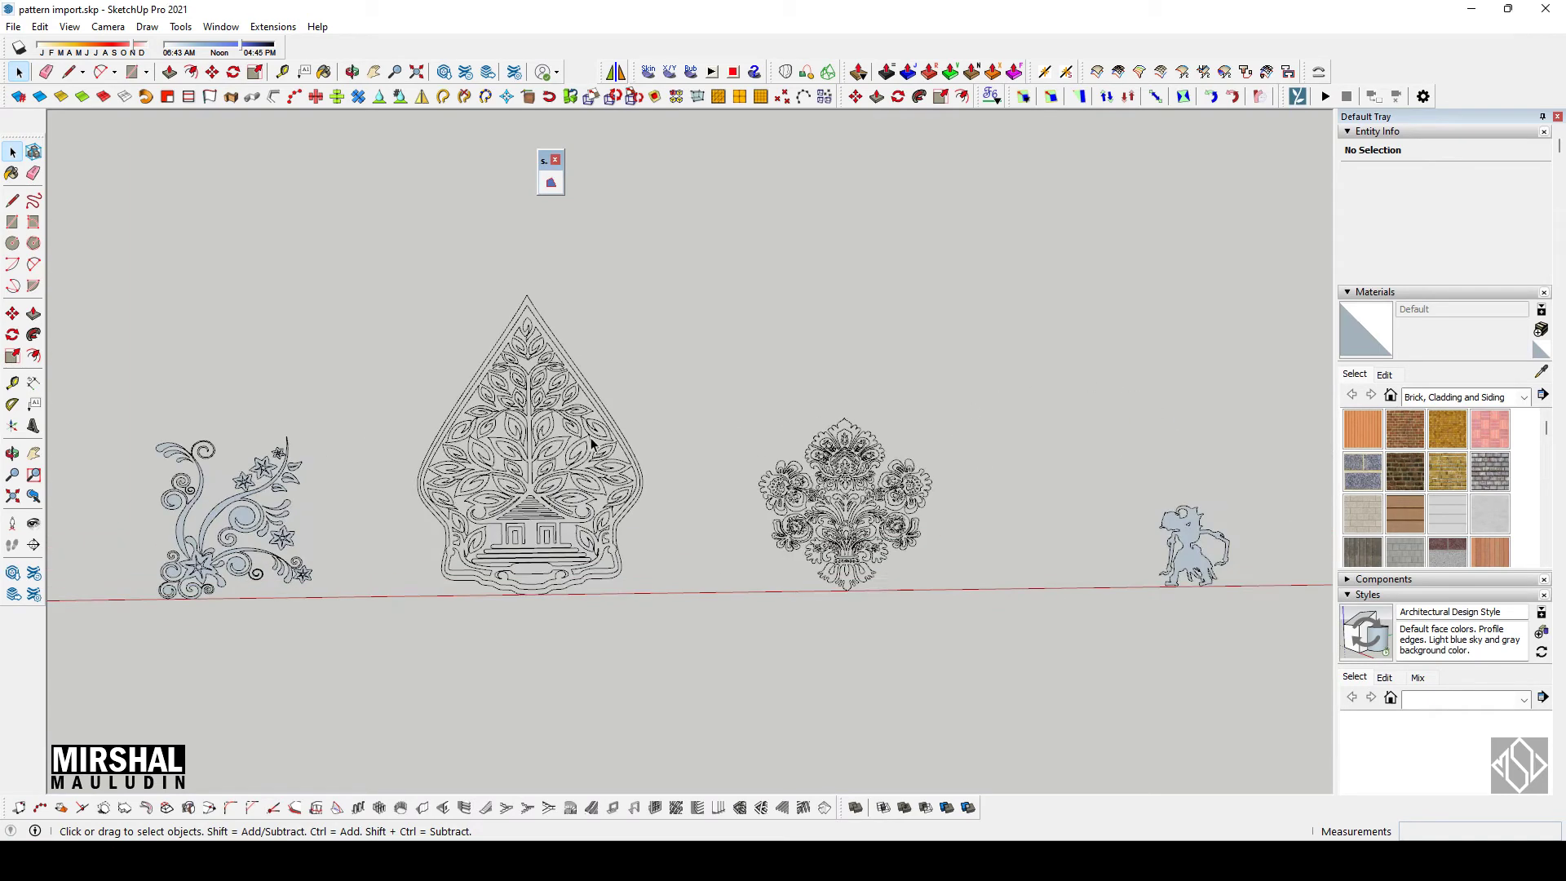
pyautogui.scroll(1, 593, 443)
pyautogui.scroll(1, 560, 432)
pyautogui.scroll(1, 561, 432)
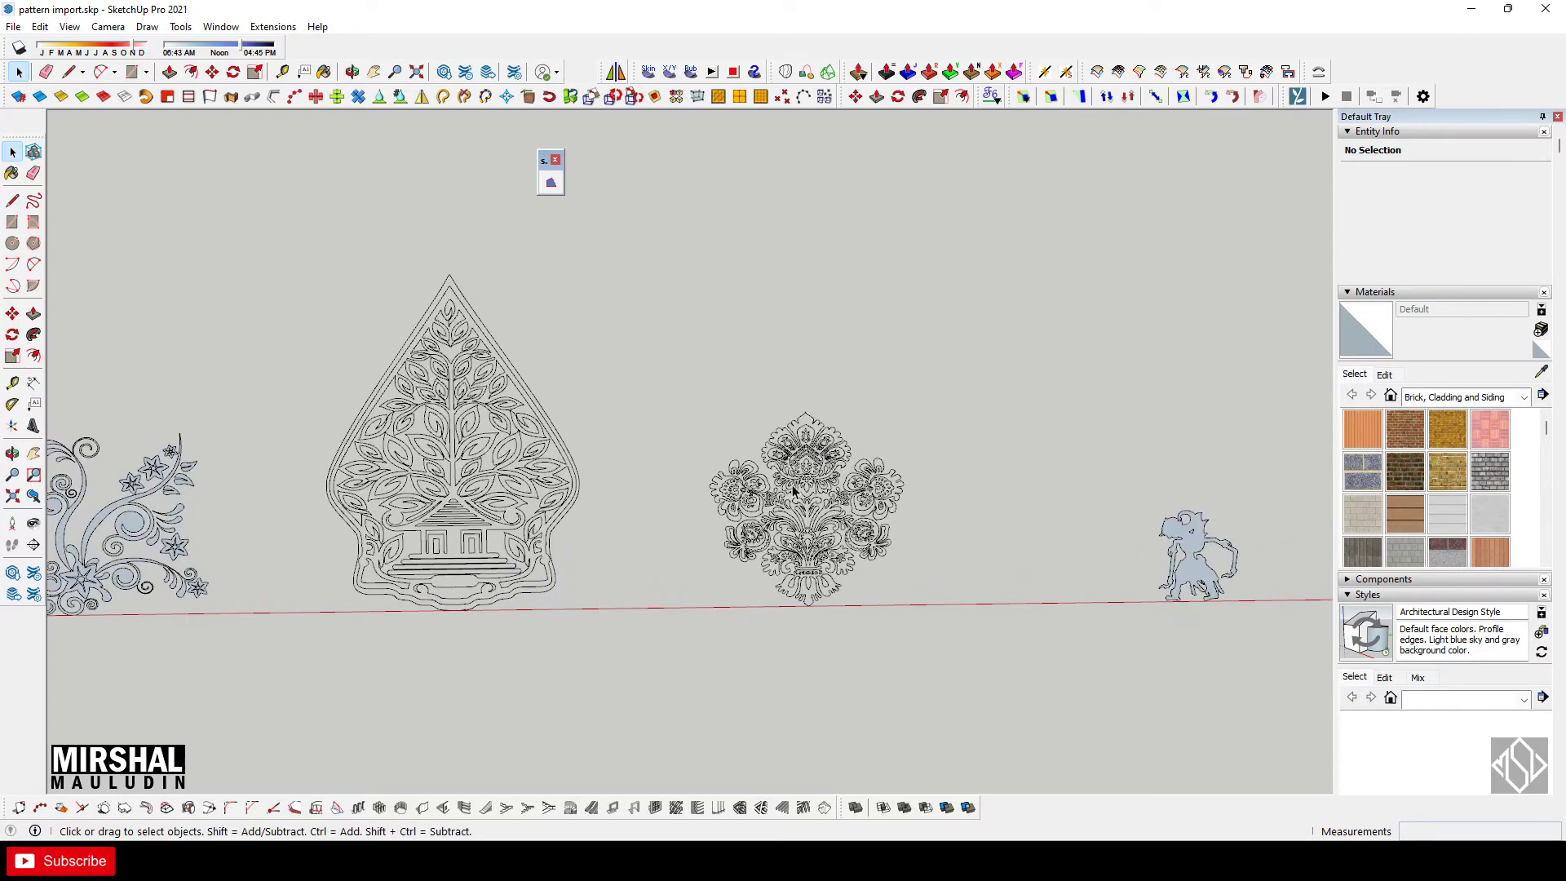
pyautogui.scroll(1, 794, 491)
pyautogui.scroll(1, 796, 490)
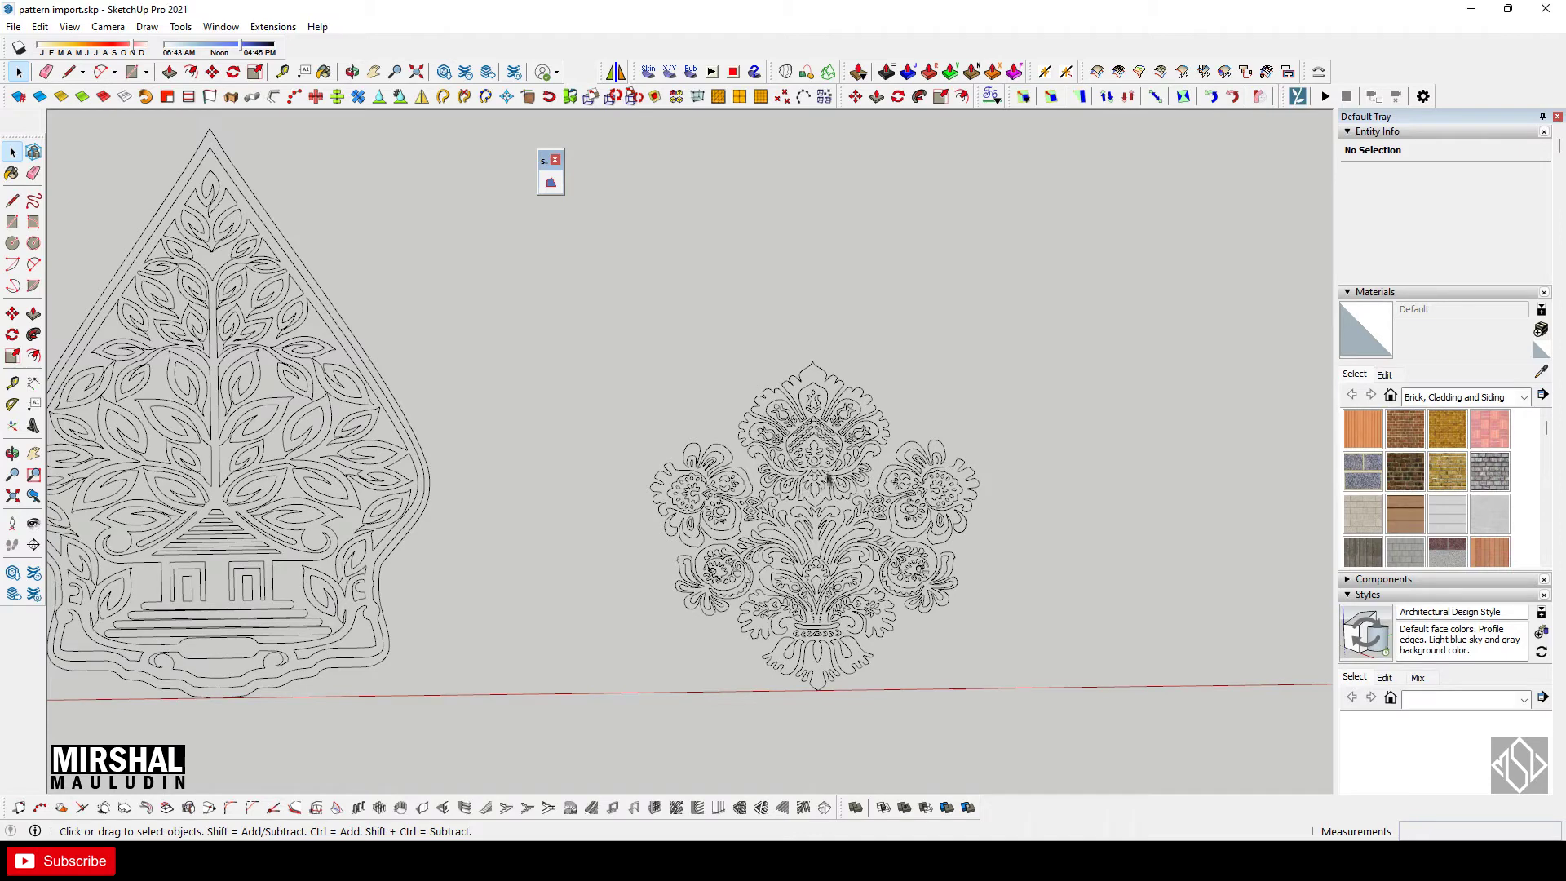
pyautogui.scroll(1, 820, 367)
pyautogui.scroll(-1, 824, 383)
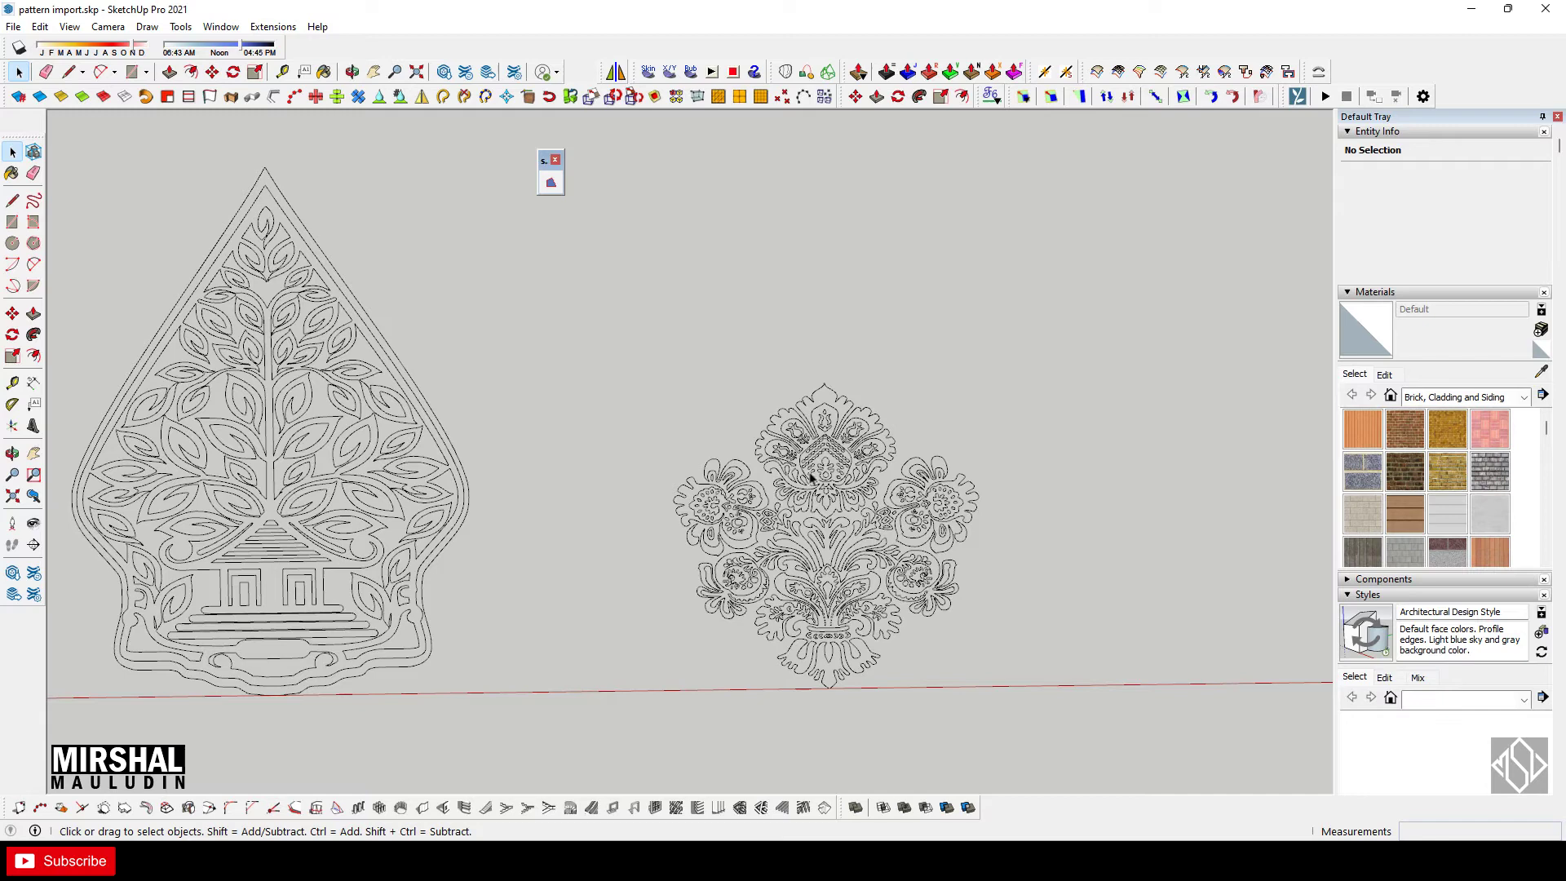
pyautogui.scroll(-1, 892, 451)
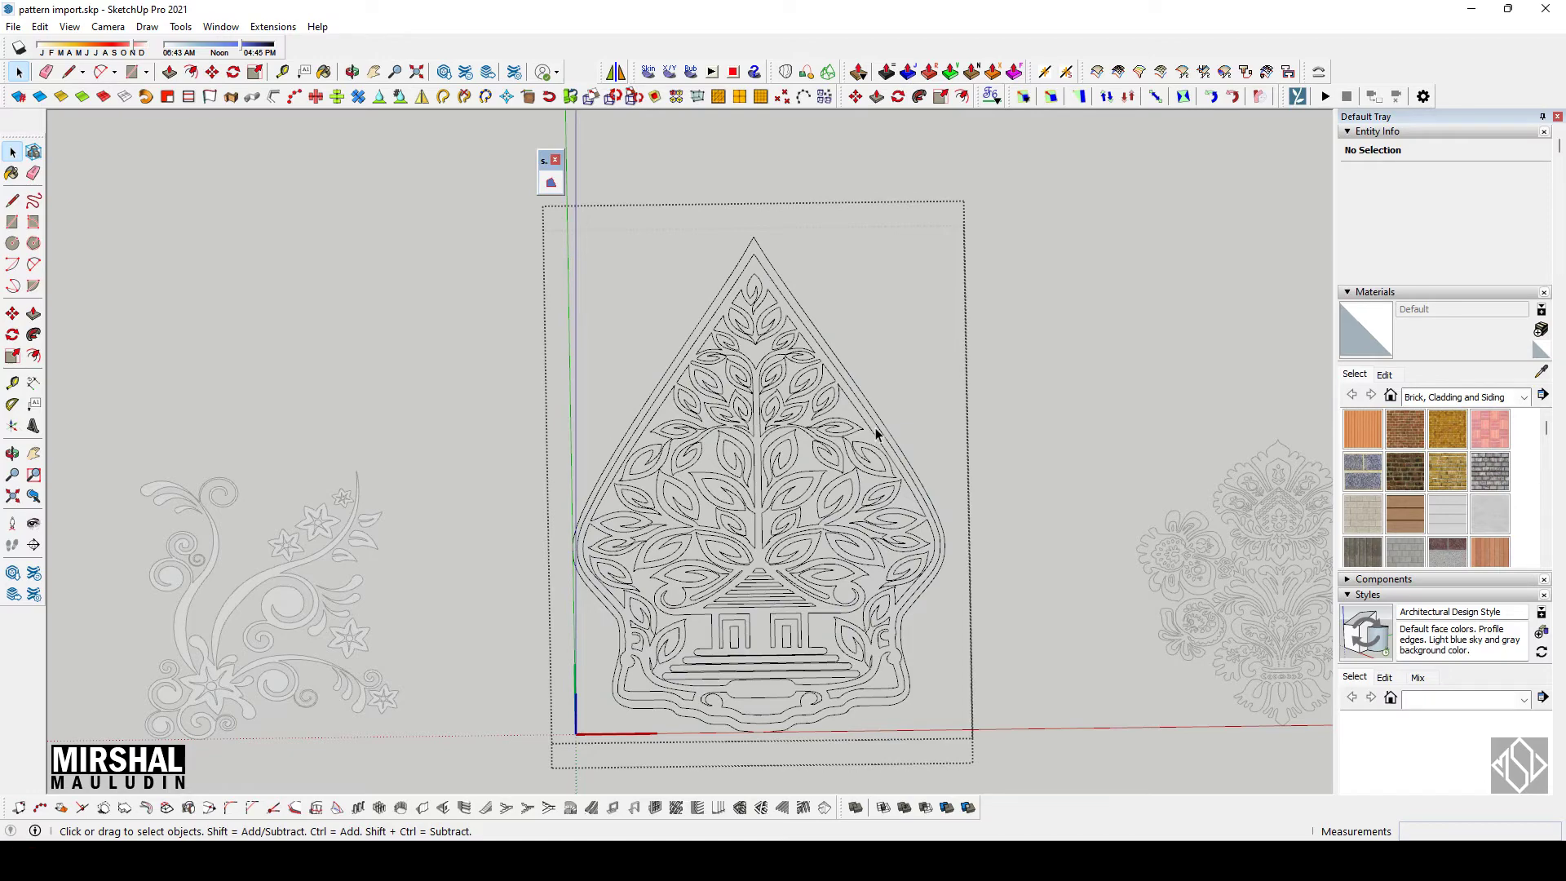
# Step: Select the gunungan pattern, tilt the view, and enter the wayang group for editing
pyautogui.scroll(-1, 832, 308)
pyautogui.scroll(2, 857, 398)
pyautogui.scroll(-2, 848, 401)
pyautogui.scroll(2, 897, 539)
pyautogui.scroll(-1, 901, 548)
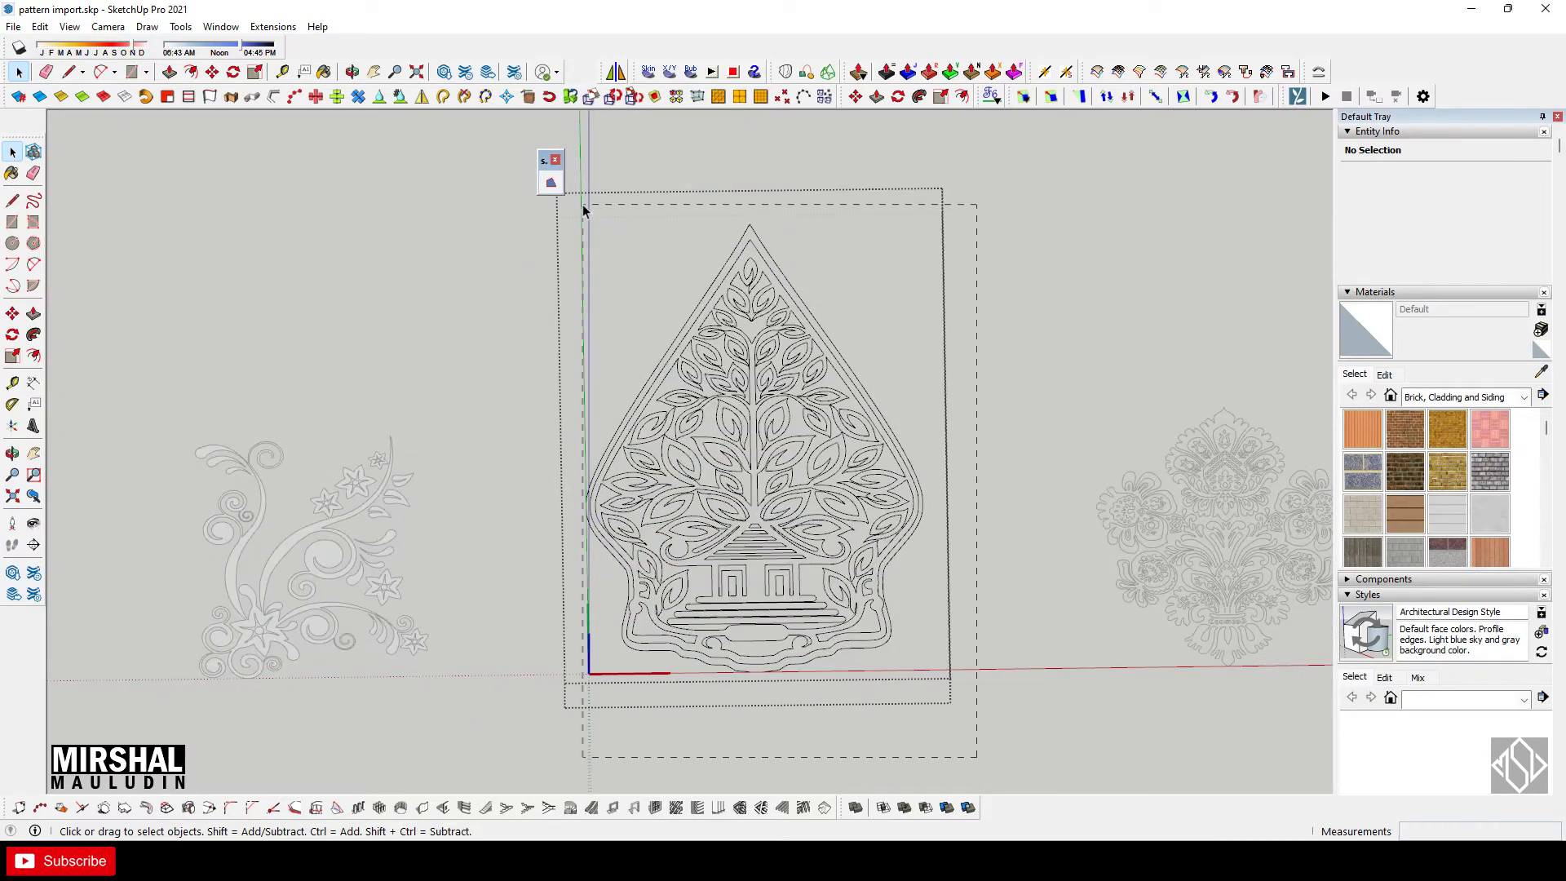
pyautogui.click(583, 210)
pyautogui.moveTo(622, 288); pyautogui.dragTo(603, 363, button='middle')
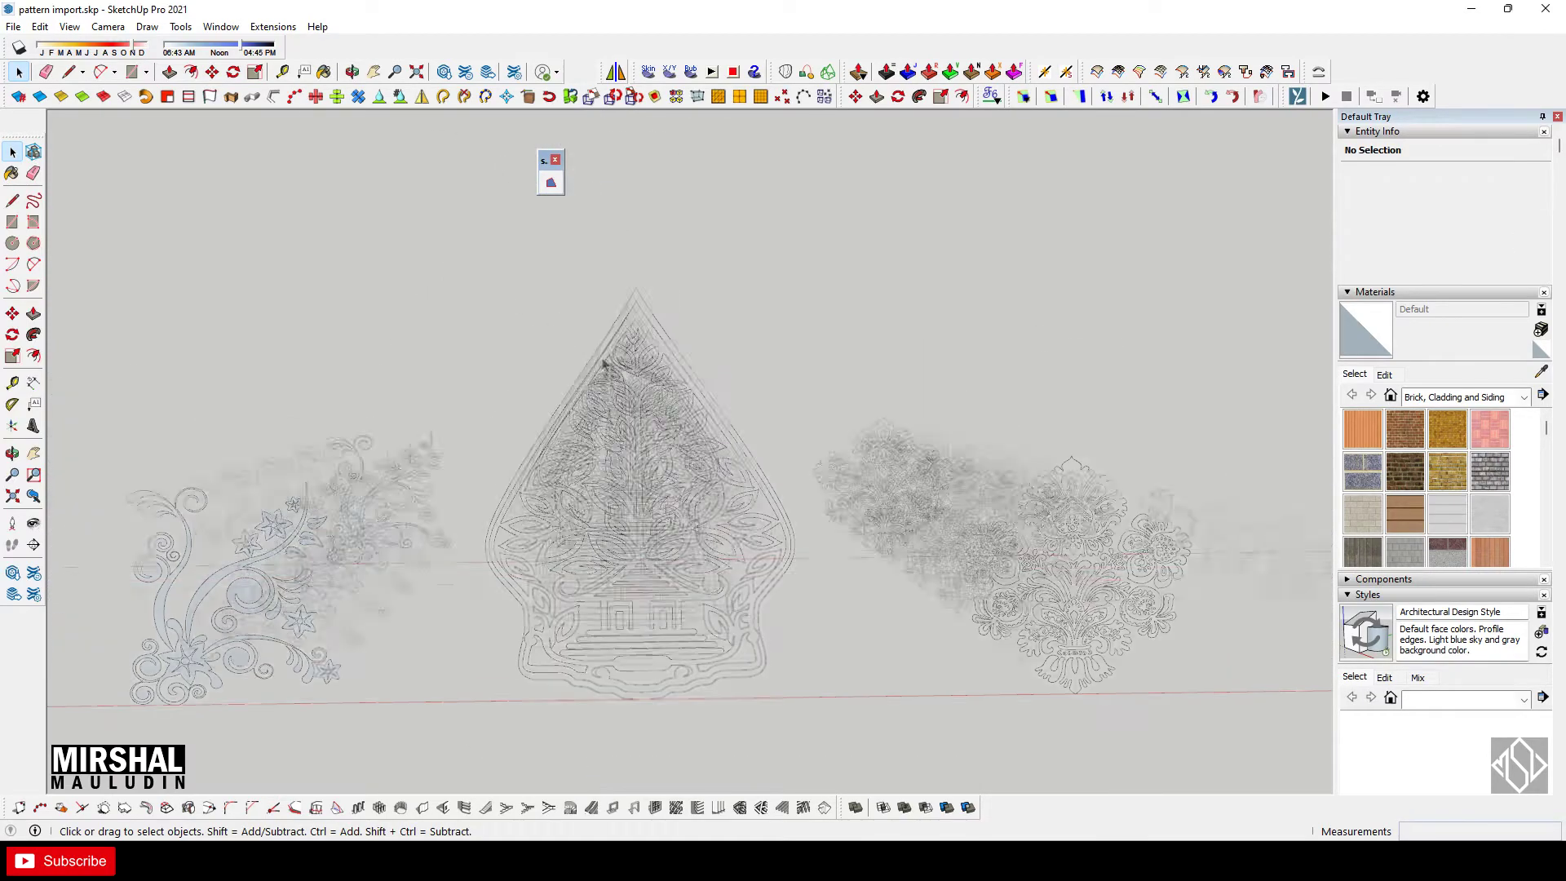
pyautogui.doubleClick(454, 741)
# Step: Select every edge of the wayang pattern and fill them with s4u Make Face
pyautogui.scroll(2, 514, 727)
pyautogui.scroll(1, 820, 573)
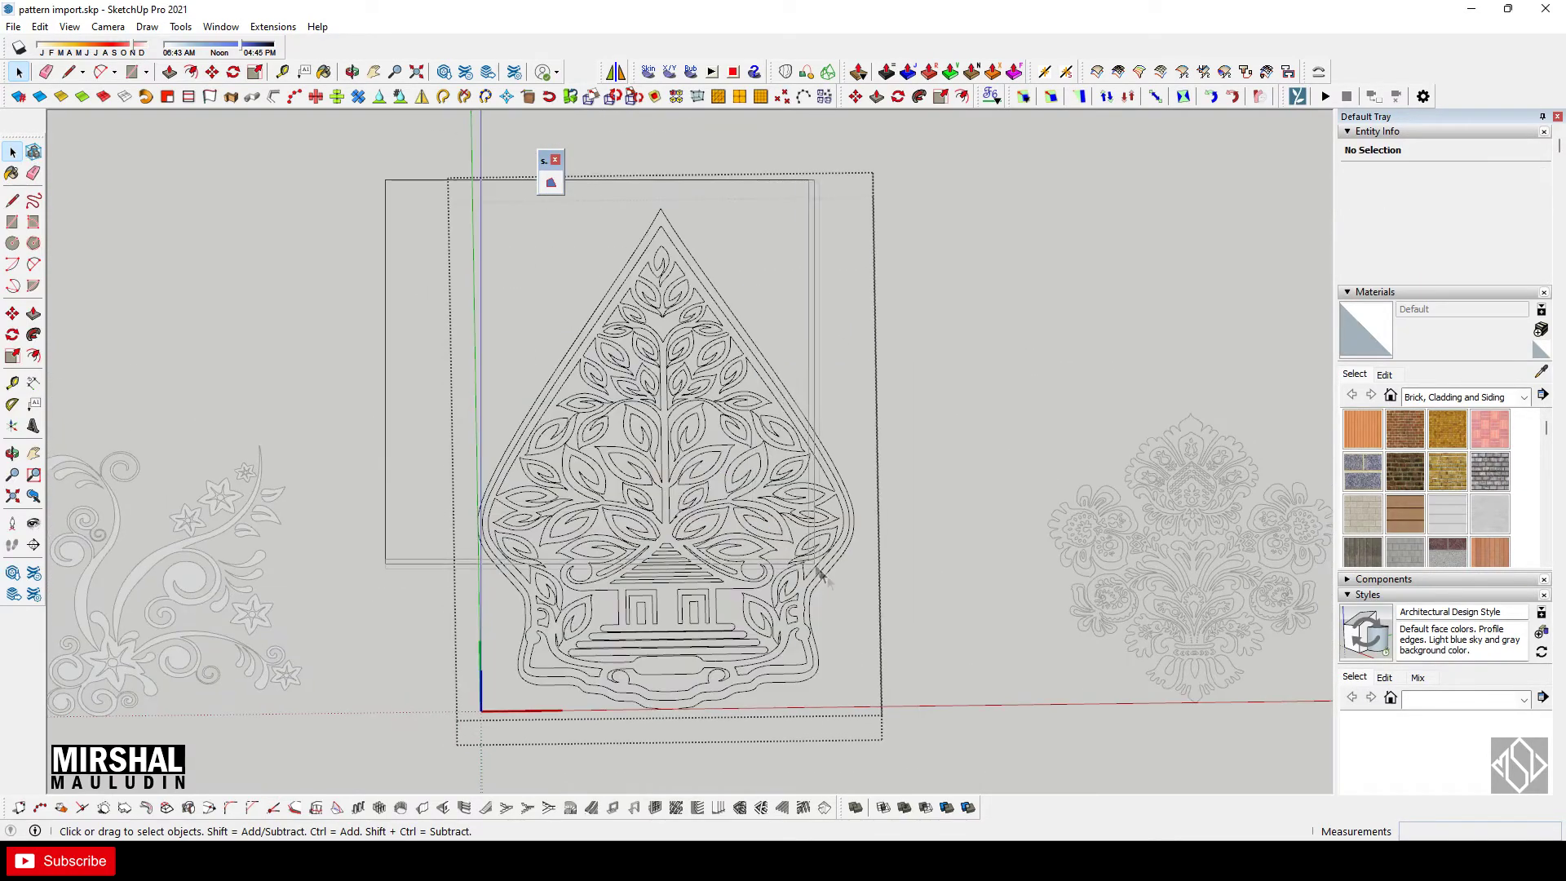
pyautogui.moveTo(444, 175); pyautogui.dragTo(930, 750)
pyautogui.click(553, 184)
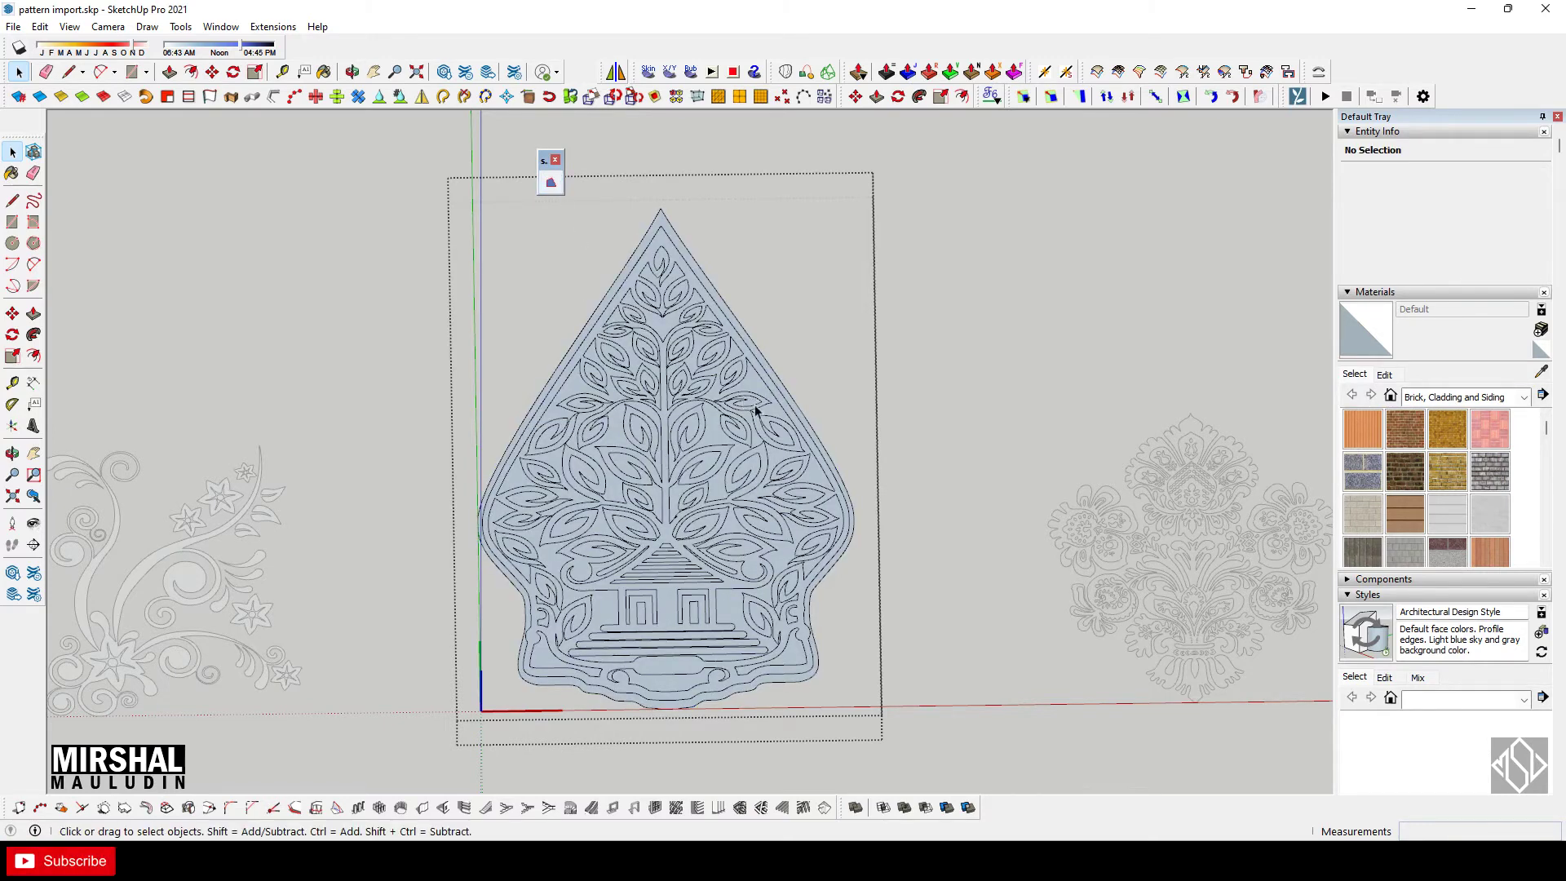
pyautogui.scroll(1, 756, 407)
pyautogui.scroll(1, 742, 453)
pyautogui.scroll(-1, 808, 441)
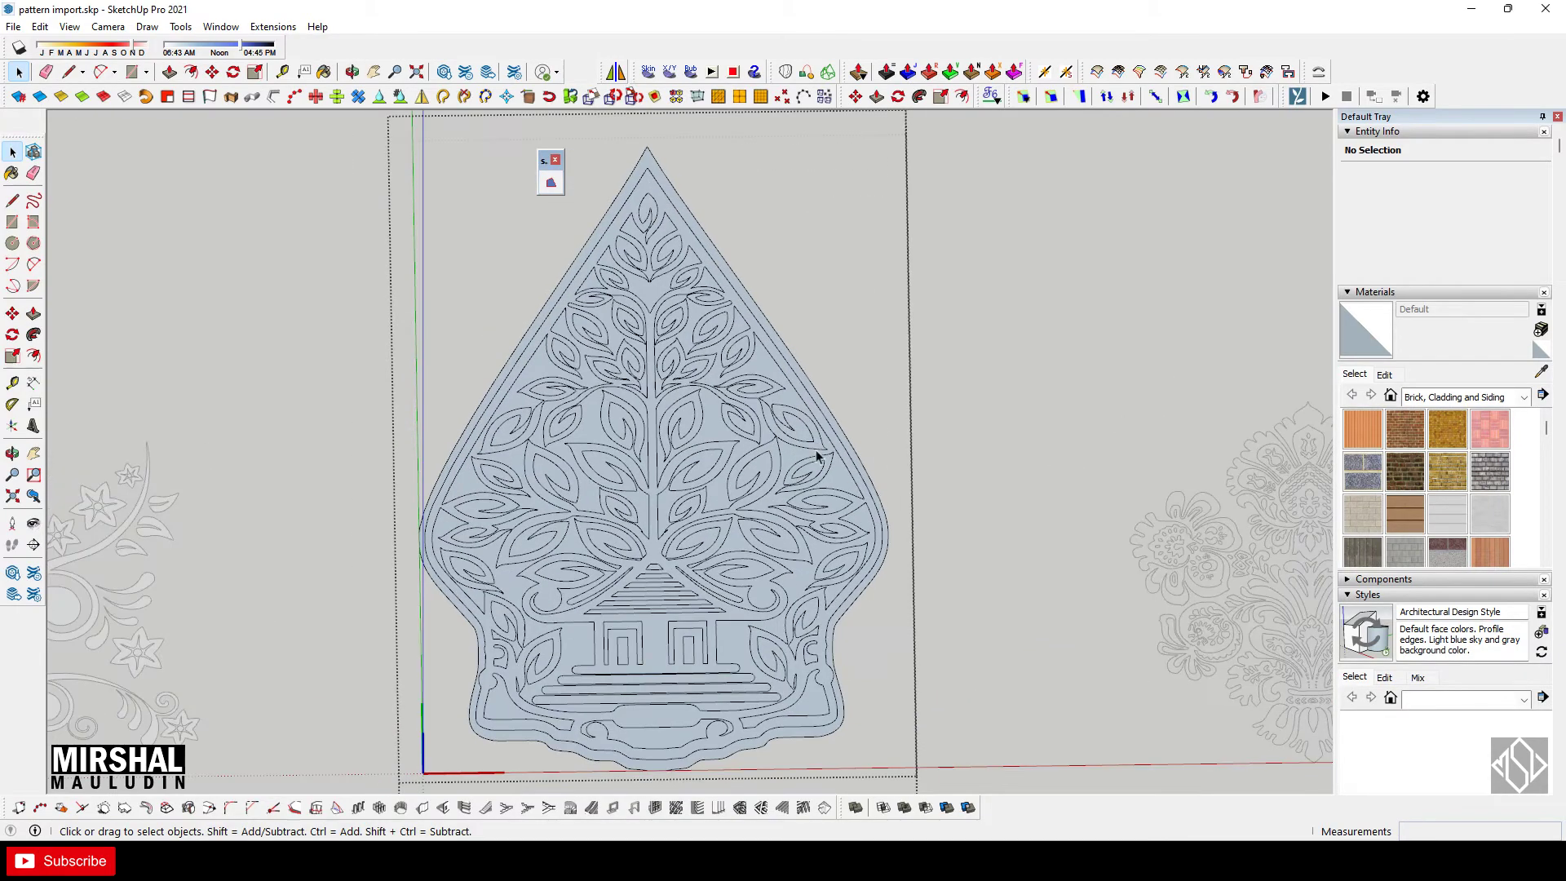
pyautogui.scroll(-1, 816, 455)
pyautogui.scroll(2, 795, 454)
# Step: Check a new gunungan face, then clear the selection and close the editing session
pyautogui.click(803, 446)
pyautogui.scroll(-2, 853, 437)
pyautogui.scroll(-2, 855, 440)
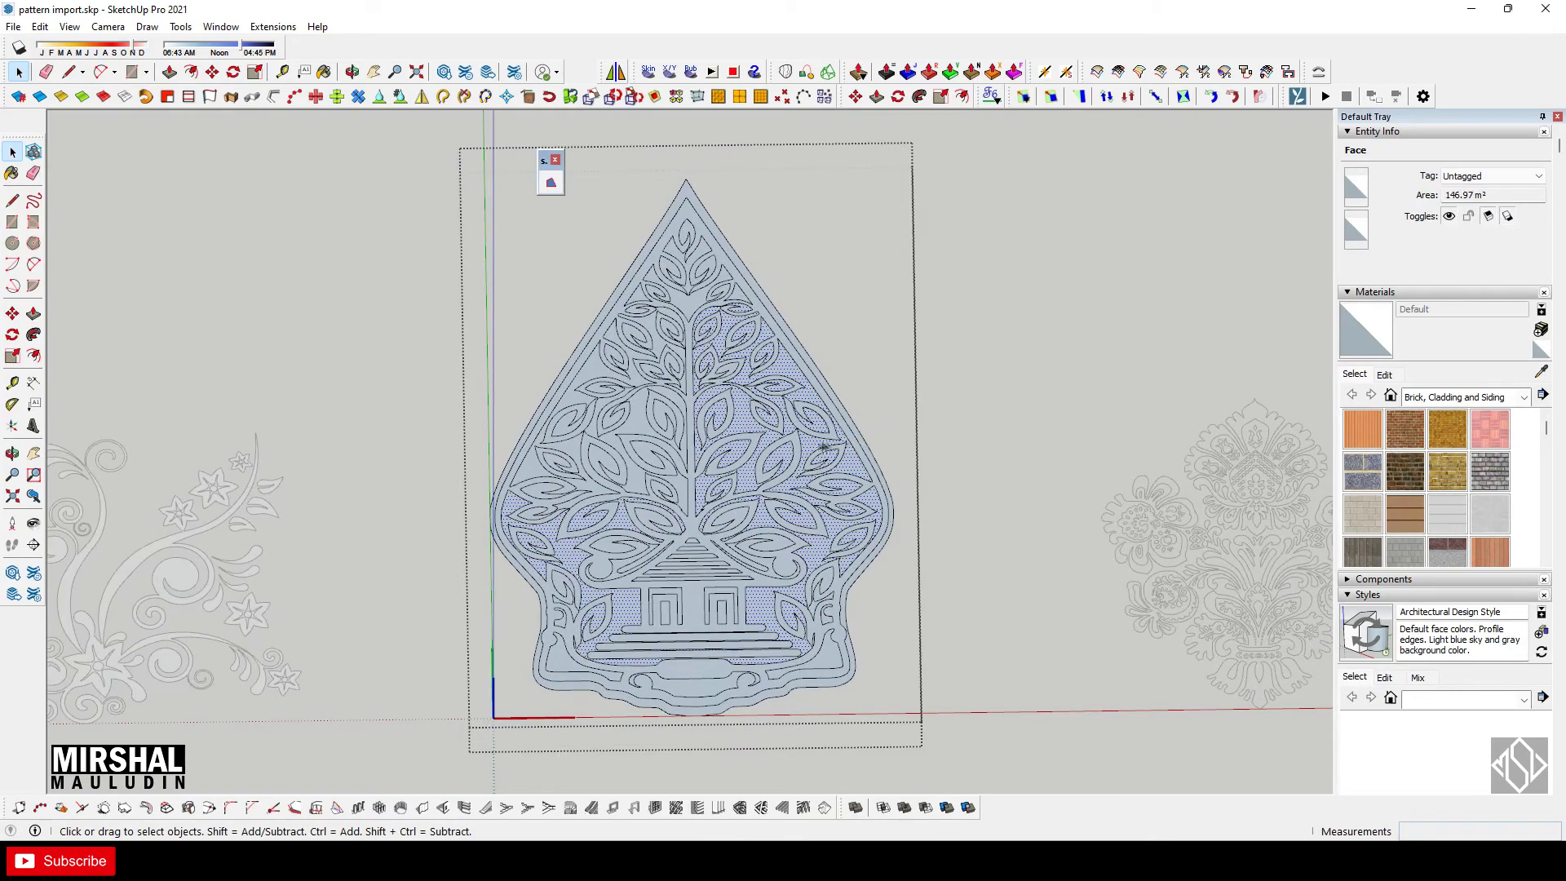
pyautogui.click(639, 429)
pyautogui.scroll(1, 694, 343)
pyautogui.click(741, 262)
pyautogui.scroll(1, 702, 301)
pyautogui.click(702, 301)
pyautogui.scroll(1, 708, 311)
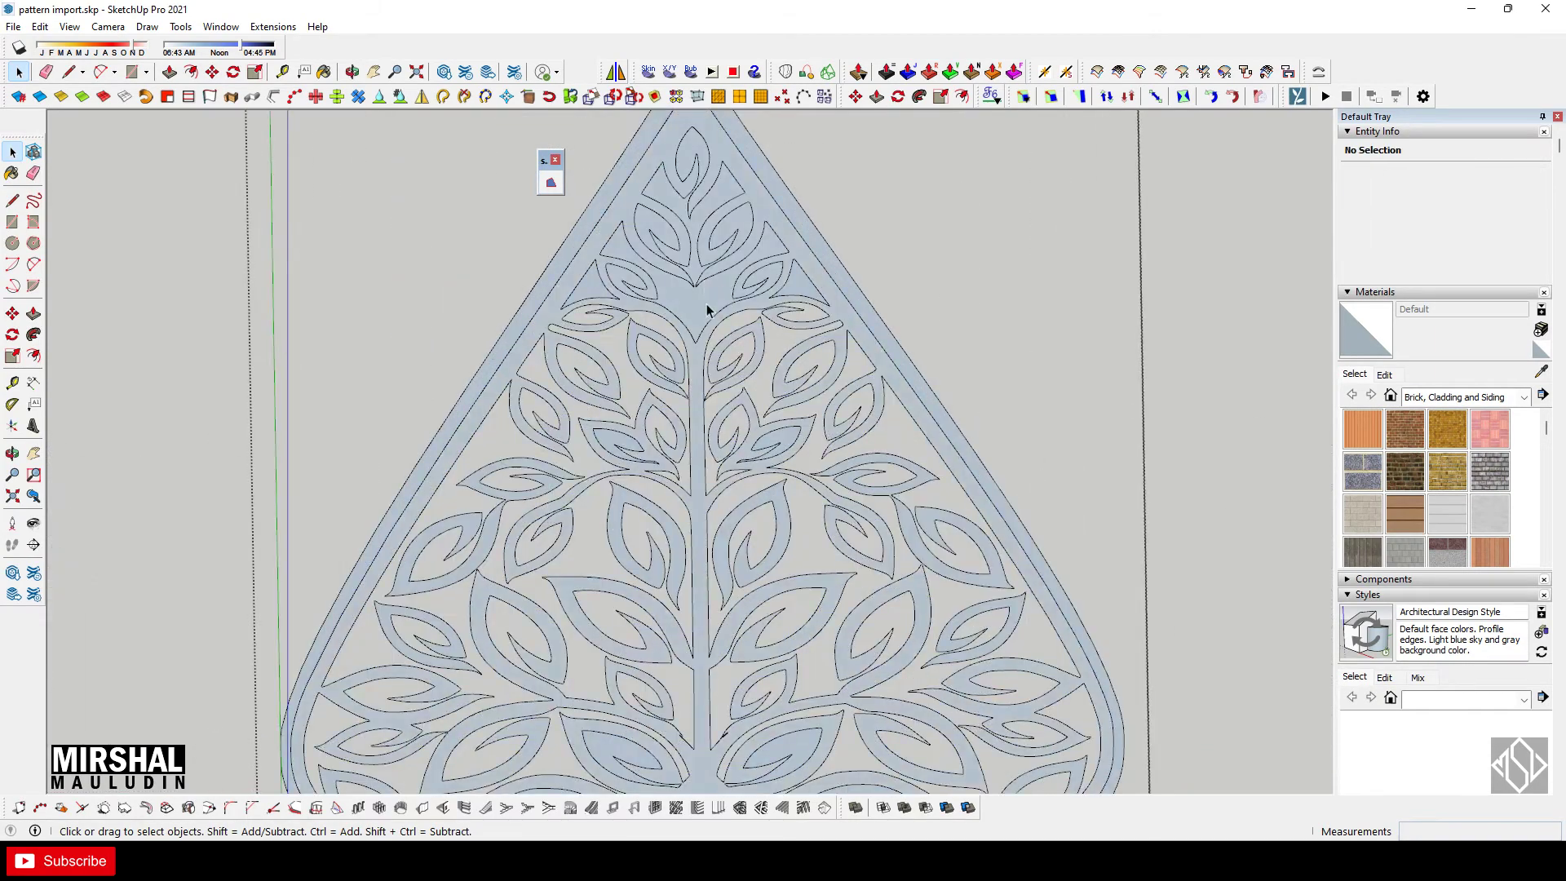
pyautogui.scroll(-2, 707, 310)
pyautogui.scroll(2, 734, 244)
pyautogui.scroll(2, 629, 440)
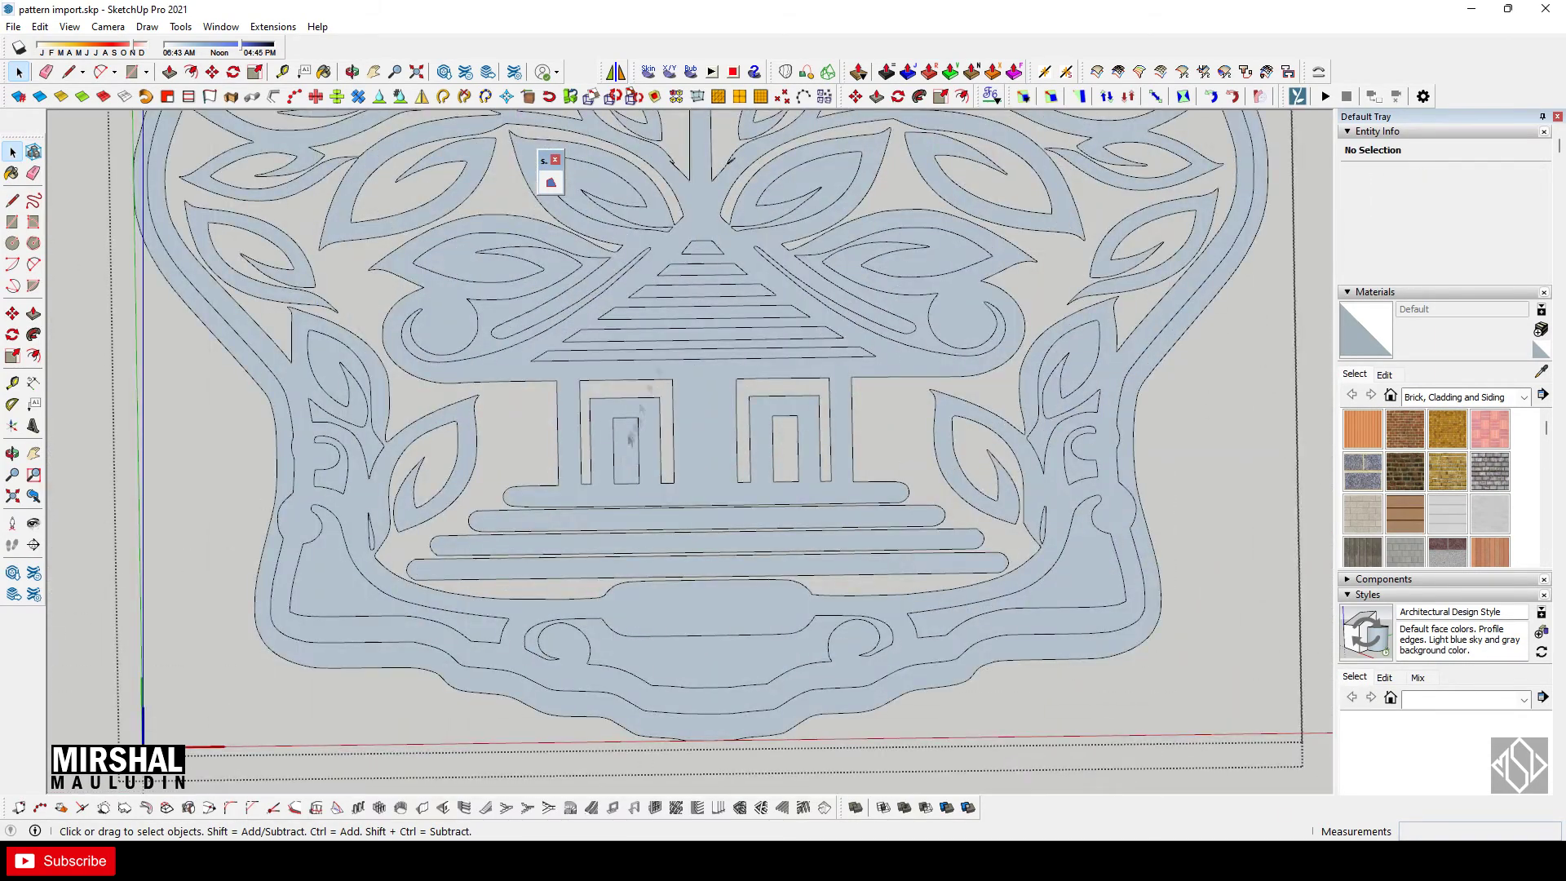
pyautogui.scroll(1, 644, 343)
pyautogui.scroll(-2, 454, 280)
pyautogui.scroll(1, 1048, 517)
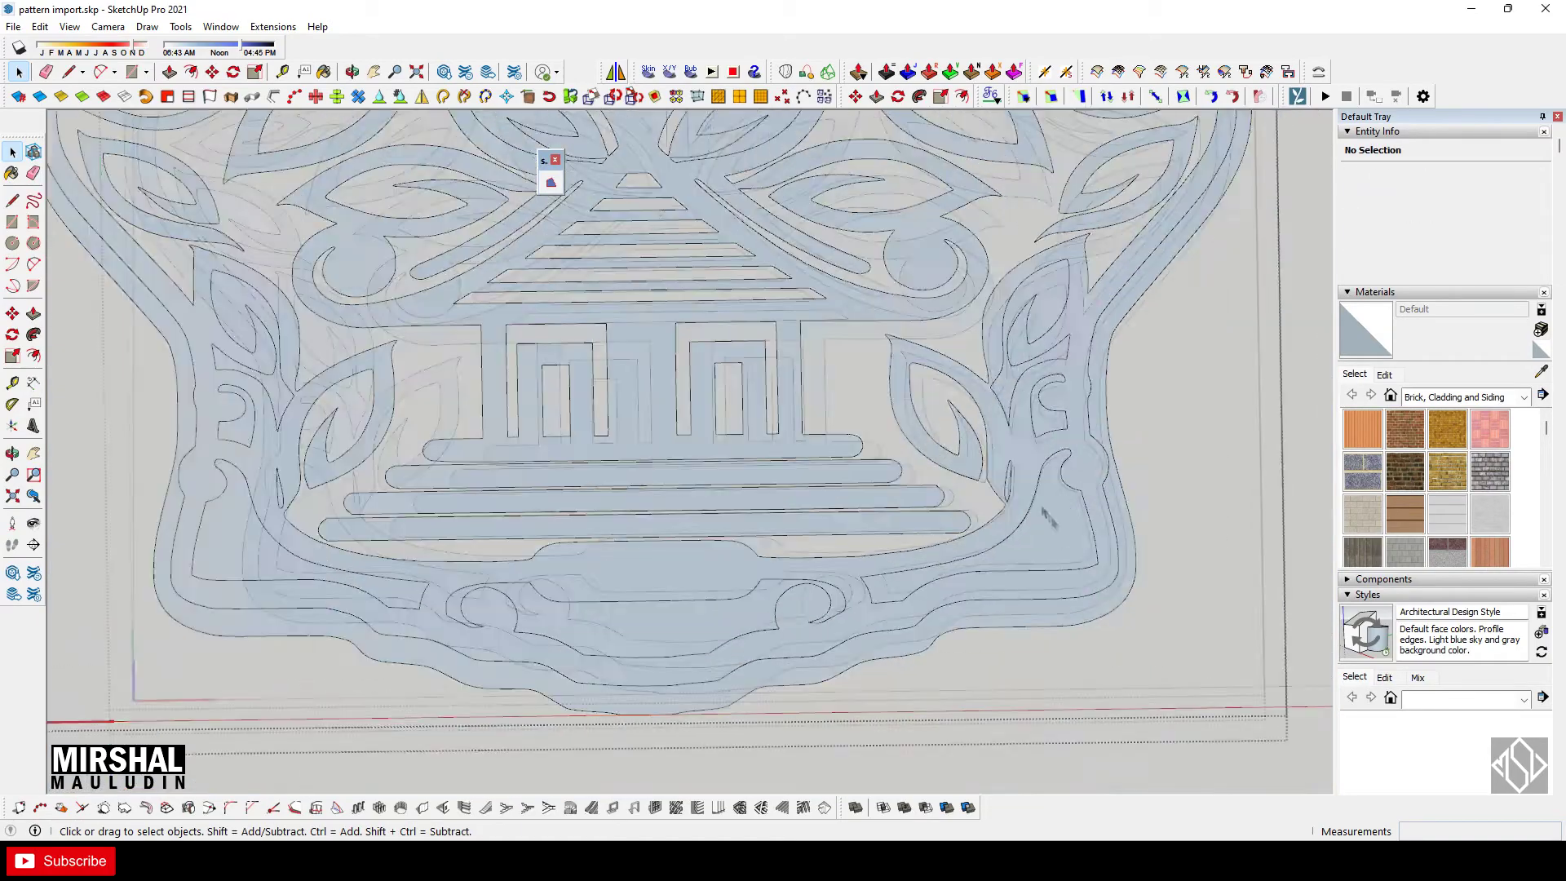
pyautogui.scroll(-5, 798, 464)
# Step: Zoom around the floral pattern and take a tape-measure reading from its left edge
pyautogui.scroll(-1, 798, 463)
pyautogui.scroll(1, 832, 489)
pyautogui.scroll(1, 864, 511)
pyautogui.scroll(2, 865, 512)
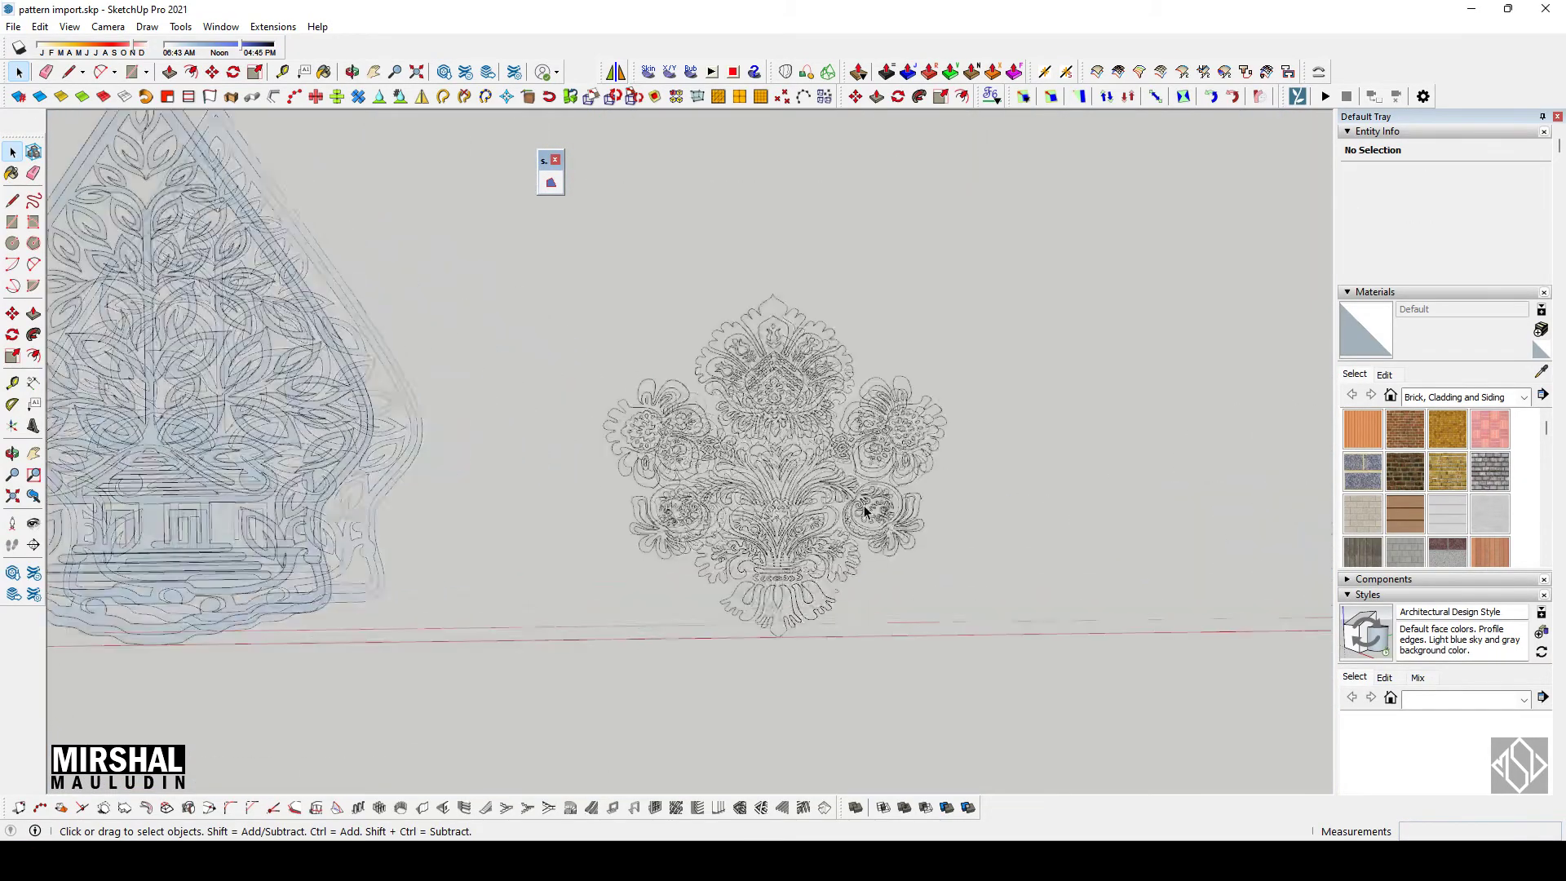
pyautogui.scroll(1, 840, 526)
pyautogui.scroll(1, 818, 513)
pyautogui.scroll(2, 802, 412)
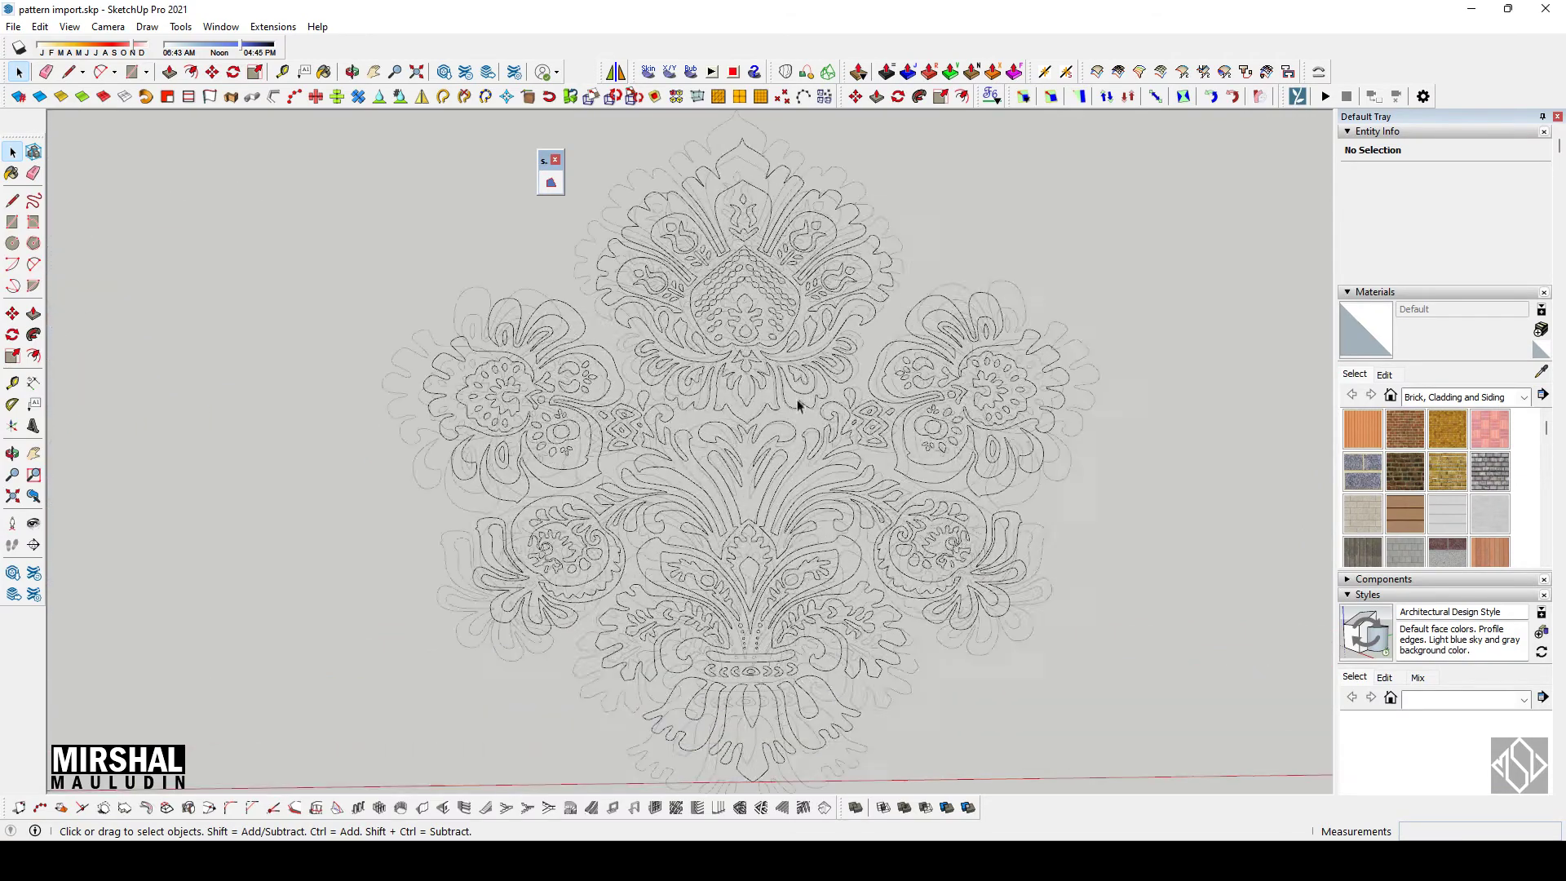
pyautogui.scroll(-2, 828, 371)
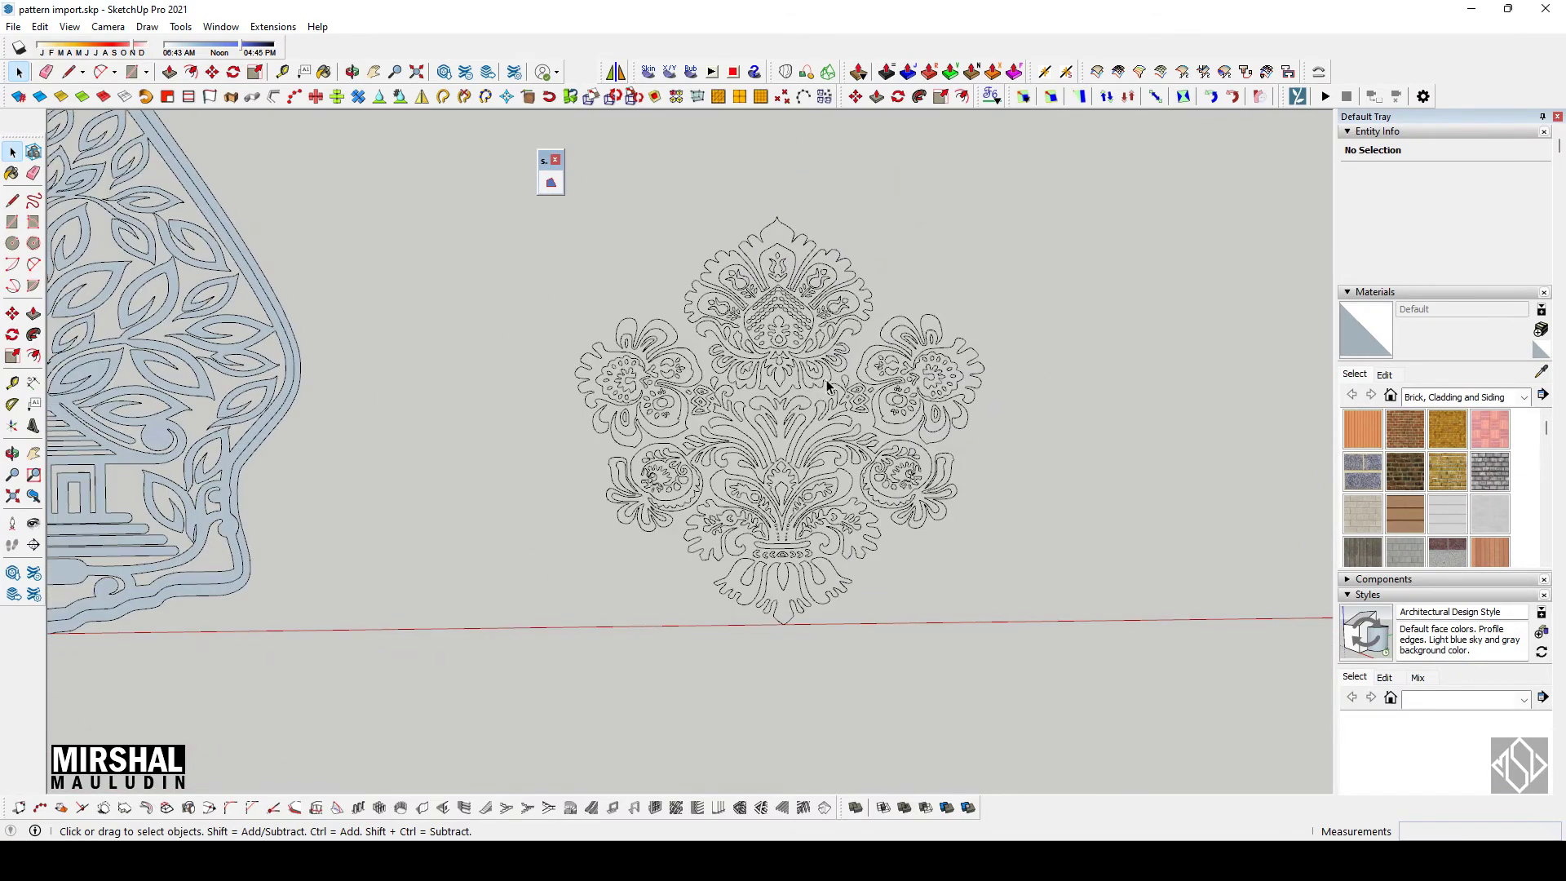
pyautogui.scroll(1, 821, 455)
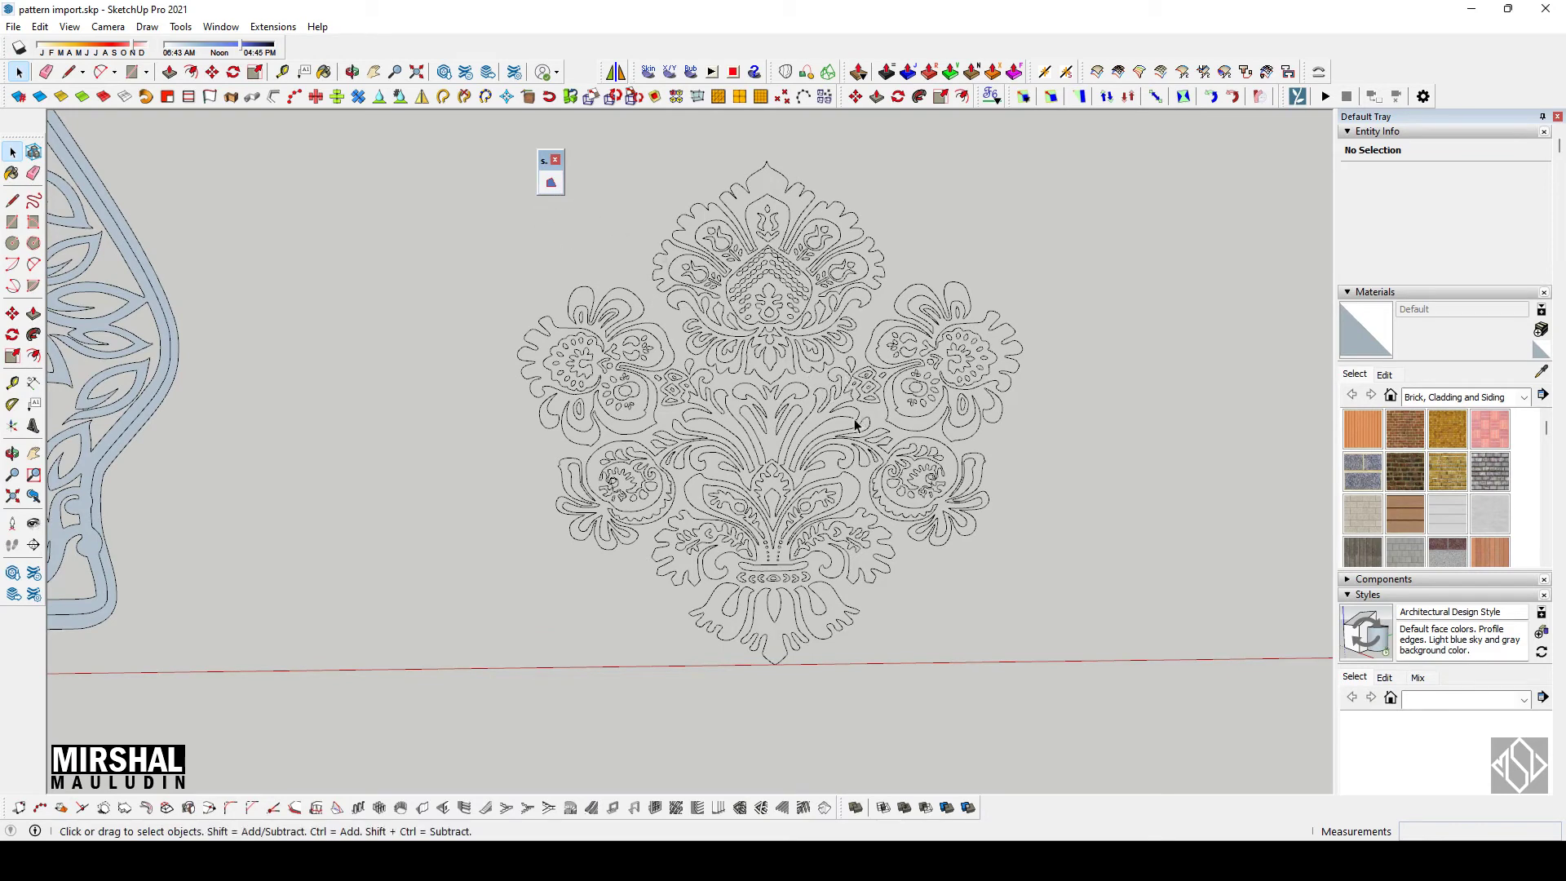
pyautogui.scroll(-1, 855, 424)
pyautogui.press('t')
pyautogui.click(466, 426)
pyautogui.scroll(1, 810, 395)
pyautogui.scroll(2, 811, 395)
pyautogui.scroll(1, 872, 122)
pyautogui.scroll(2, 864, 120)
pyautogui.scroll(1, 850, 114)
pyautogui.scroll(1, 848, 111)
pyautogui.scroll(1, 846, 107)
pyautogui.scroll(-5, 846, 107)
pyautogui.scroll(2, 848, 490)
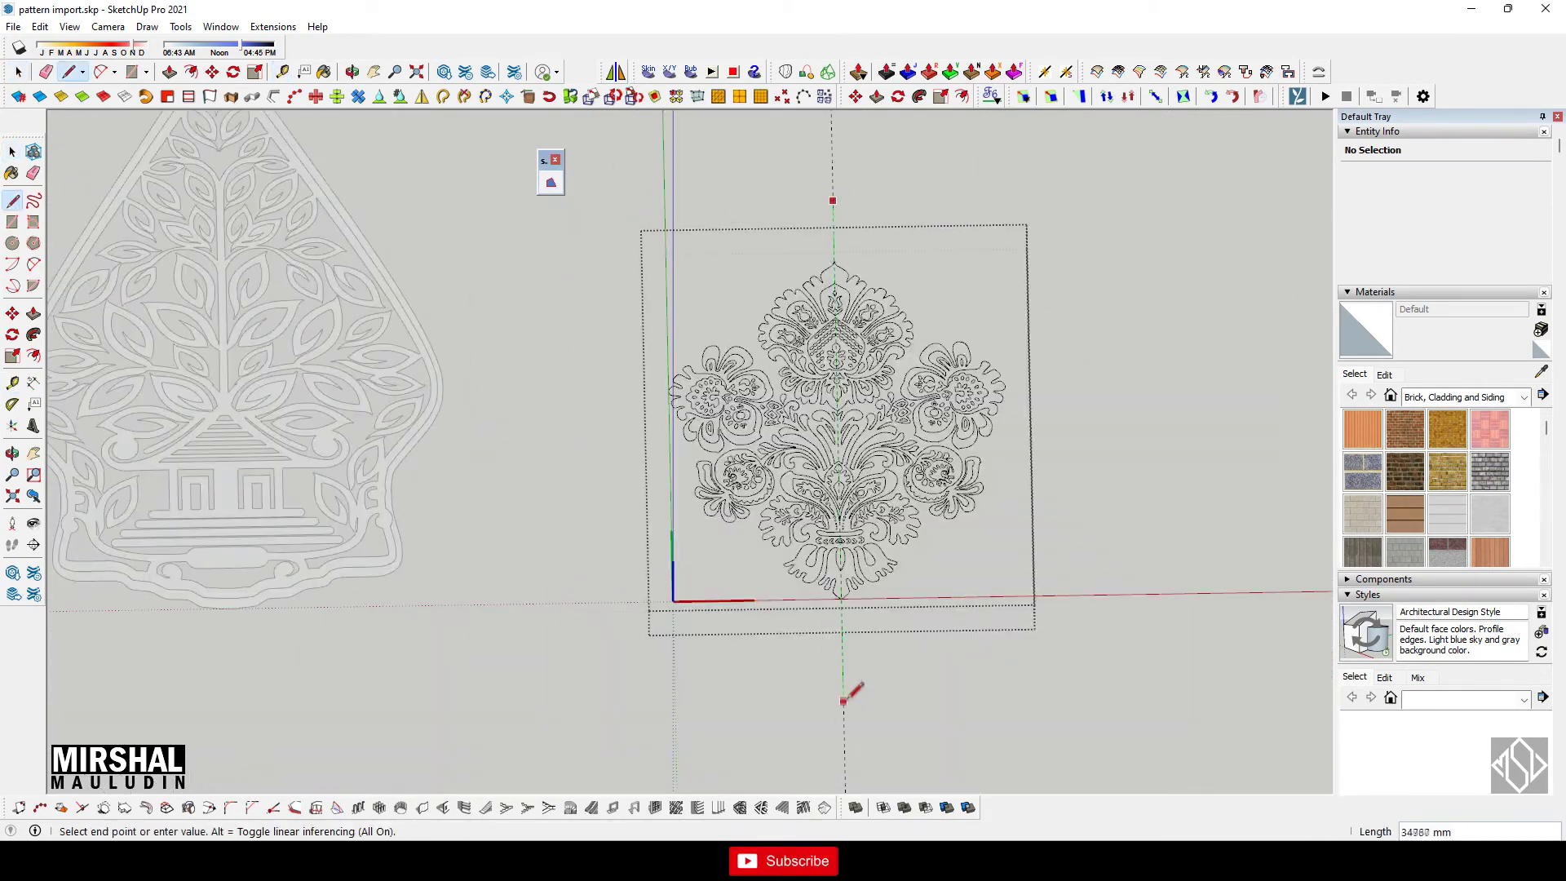
# Step: Enable the Views toolbar and look at the floral pattern from Top view
pyautogui.press('e')
pyautogui.scroll(2, 853, 693)
pyautogui.scroll(-2, 846, 649)
pyautogui.click(108, 27)
pyautogui.rightClick(1404, 72)
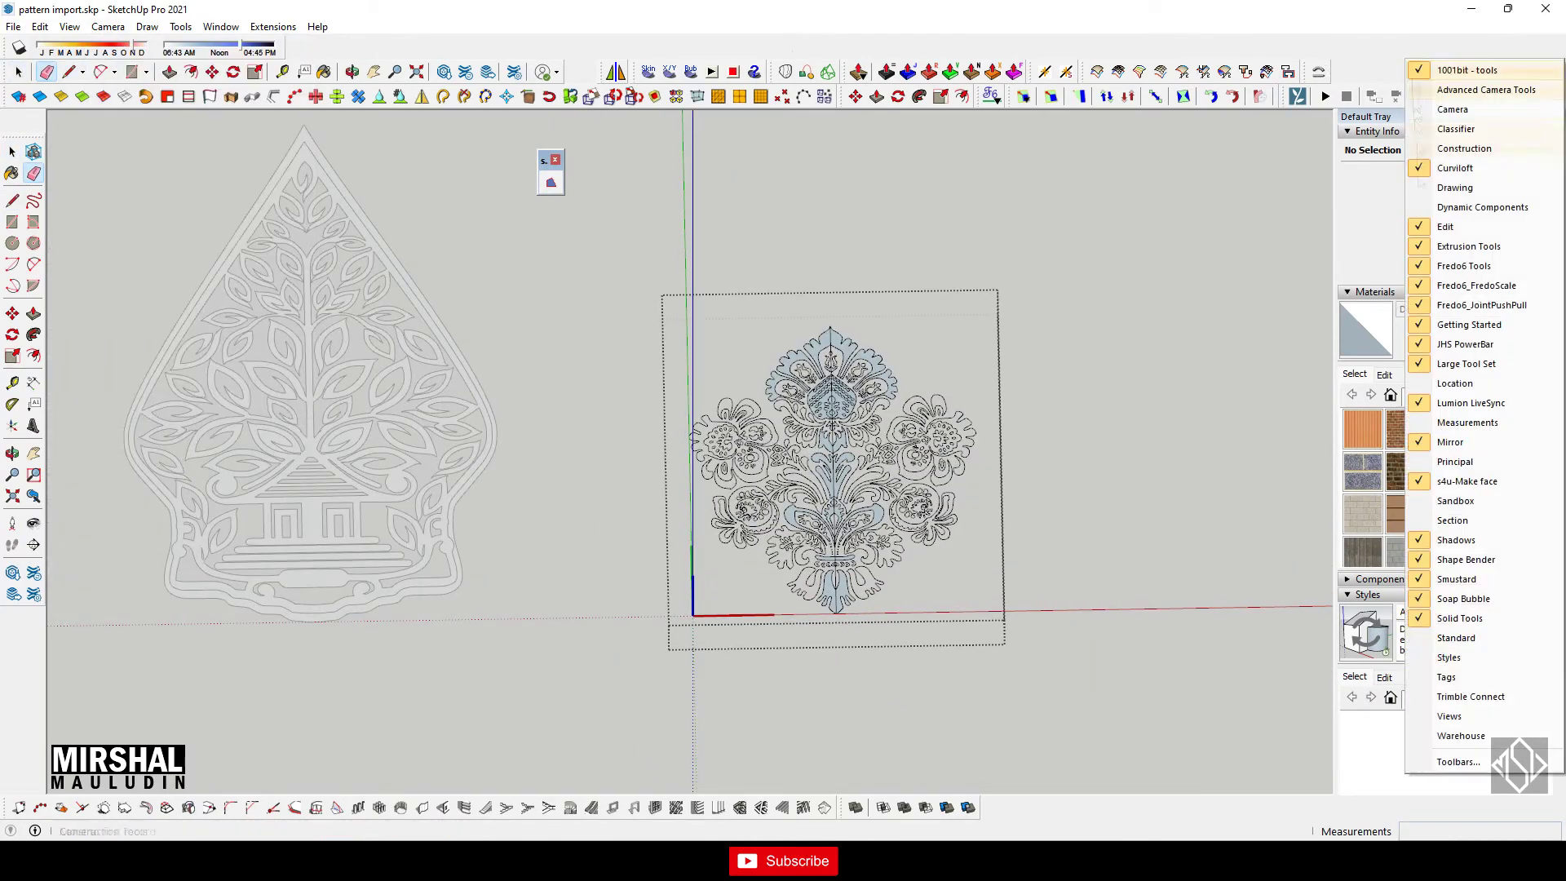
pyautogui.click(1460, 718)
pyautogui.press('t')
# Step: Window-select the left half of the floral pattern and delete it
pyautogui.press('space')
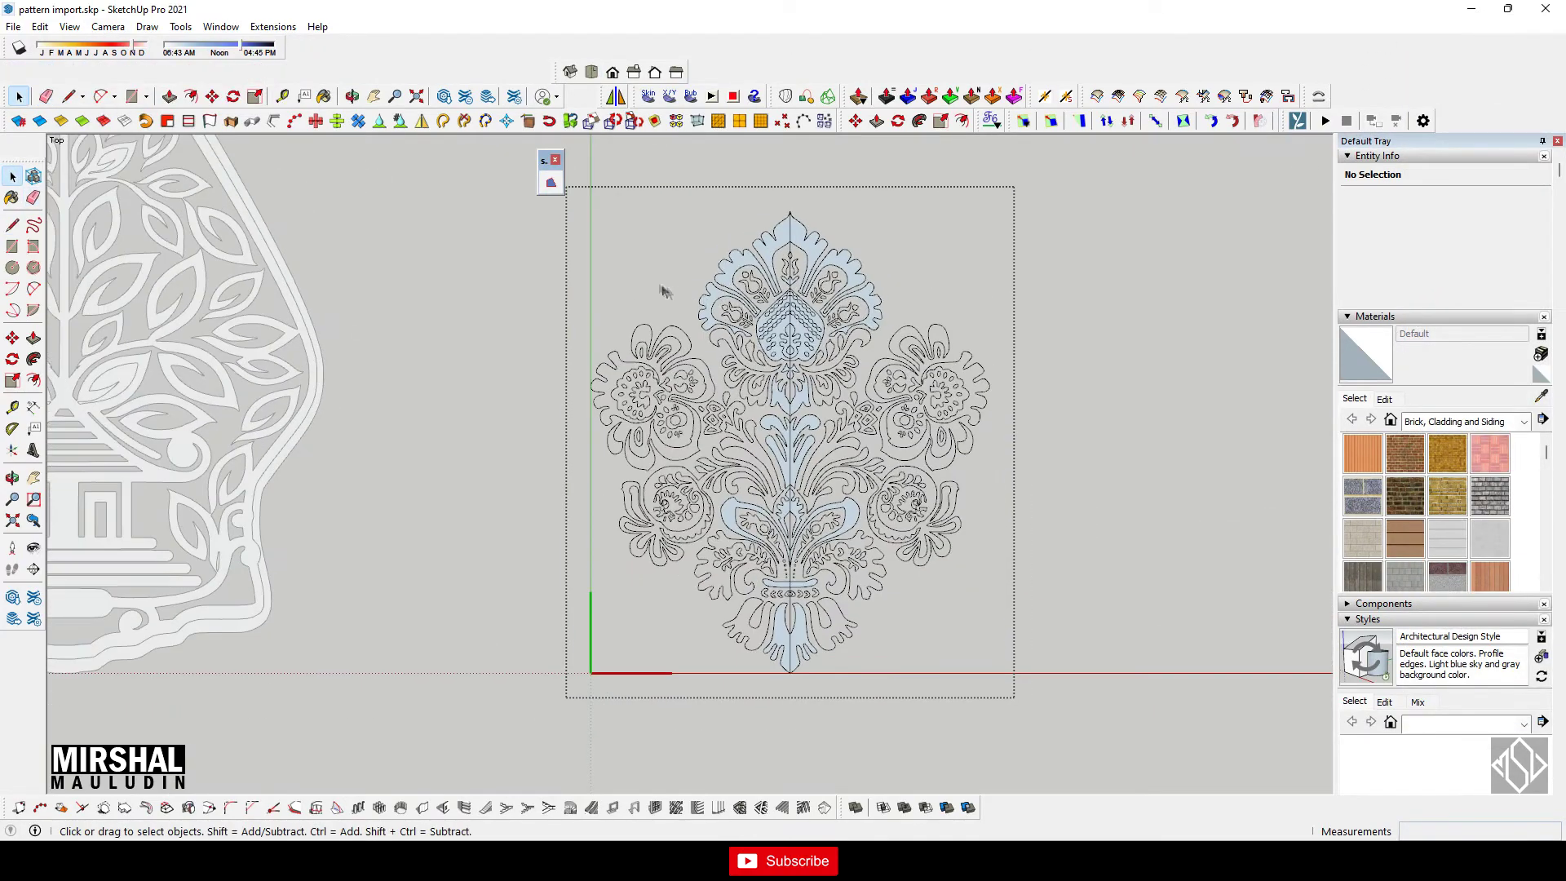
pyautogui.moveTo(576, 168); pyautogui.dragTo(790, 708)
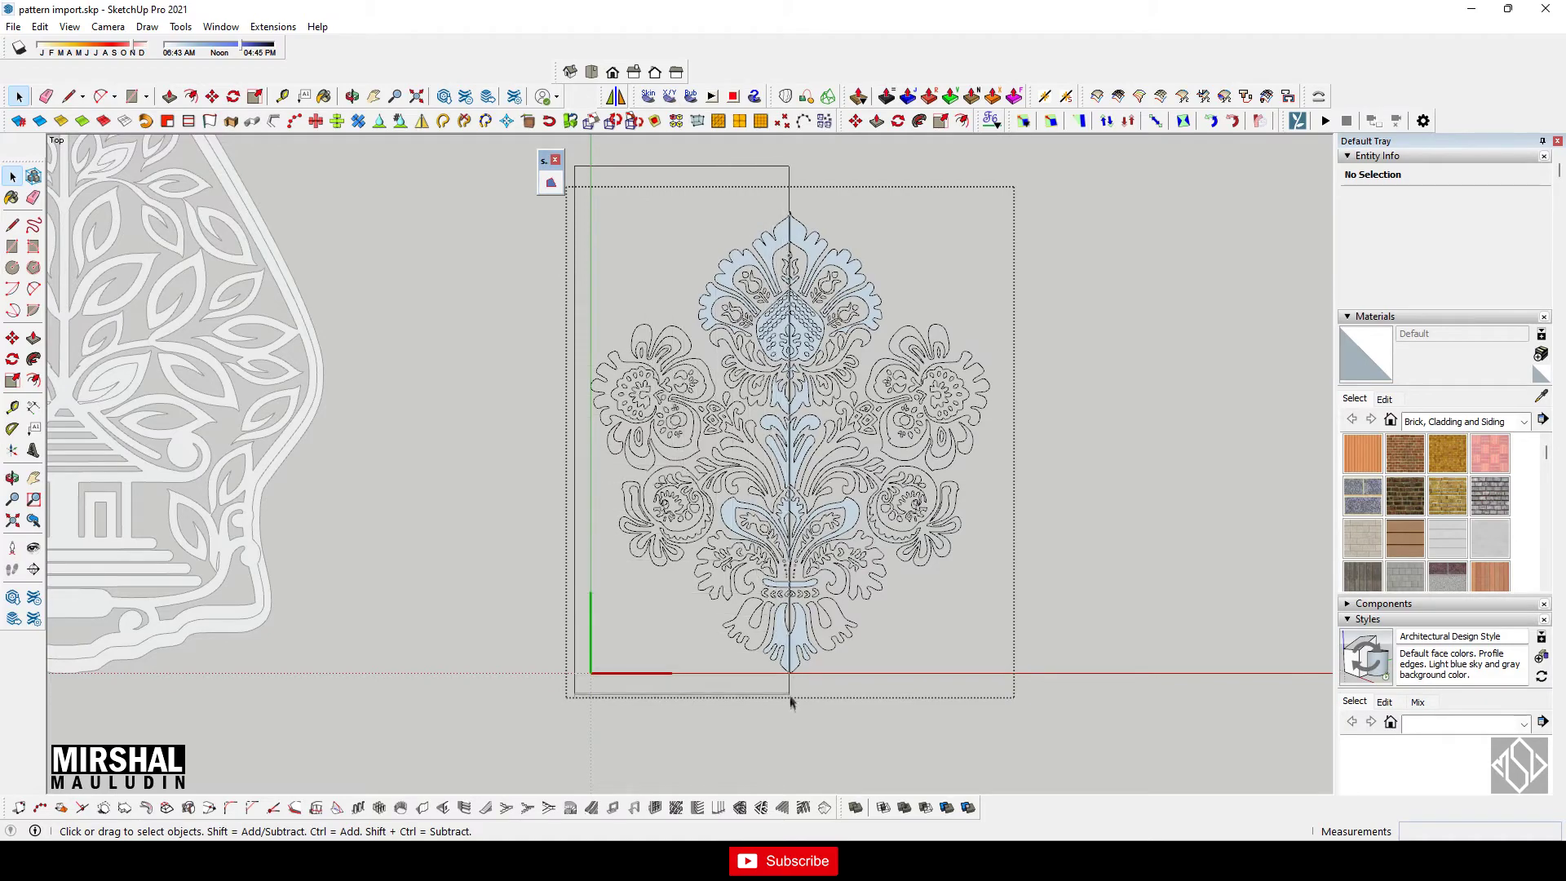
pyautogui.press('Delete')
pyautogui.scroll(10, 814, 237)
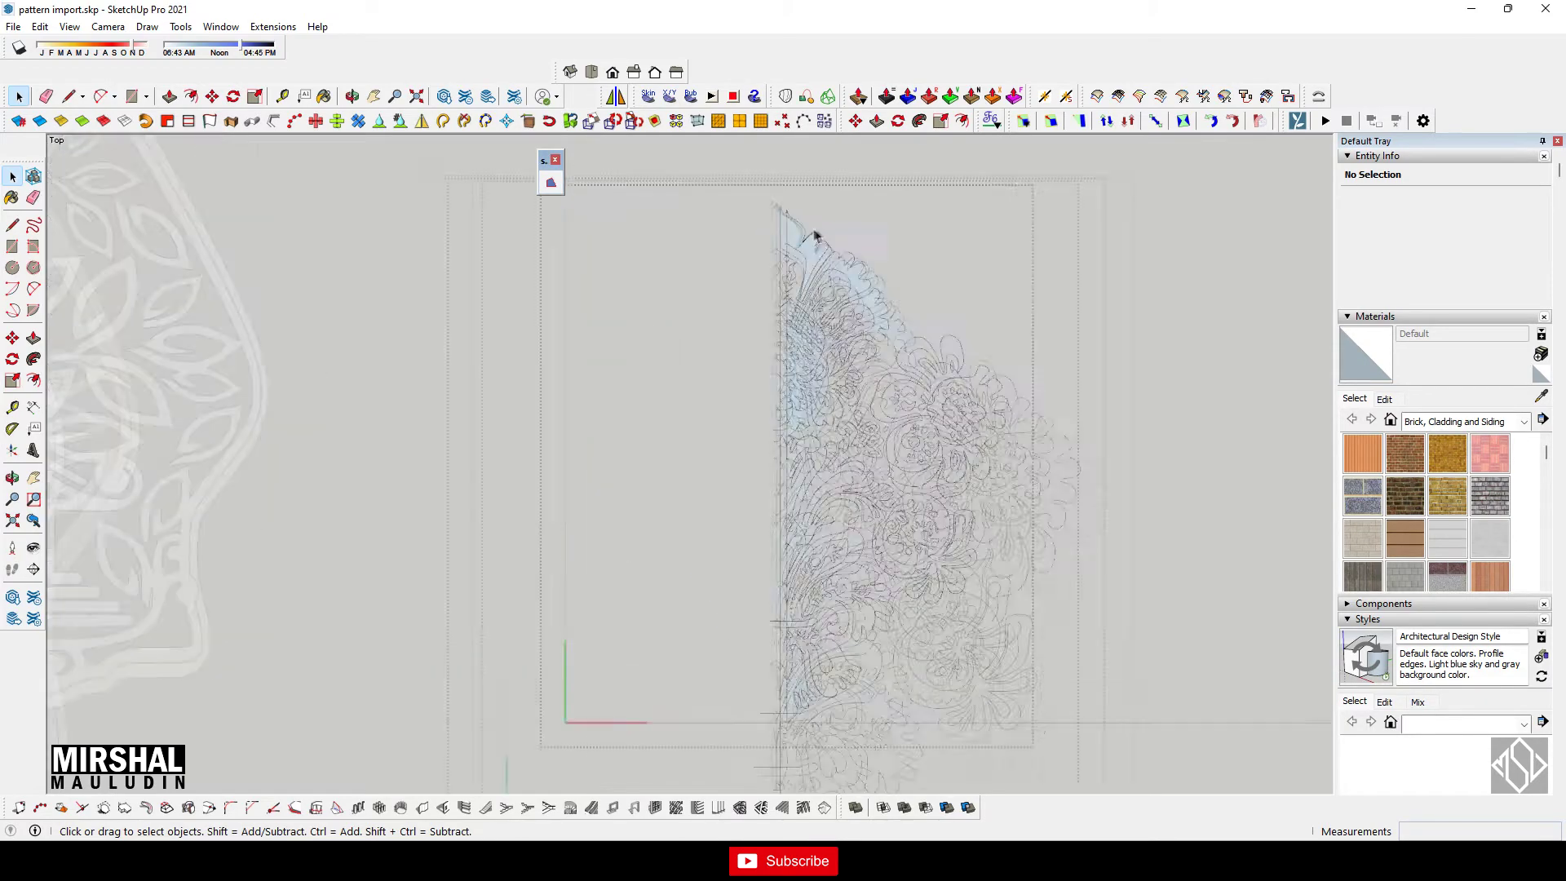
pyautogui.scroll(-6, 730, 430)
# Step: Select the remaining half's flower edges, triple-clicking to grab the whole connected outline
pyautogui.moveTo(741, 315); pyautogui.dragTo(560, 751)
pyautogui.scroll(4, 740, 516)
pyautogui.scroll(-5, 740, 515)
pyautogui.scroll(-1, 921, 457)
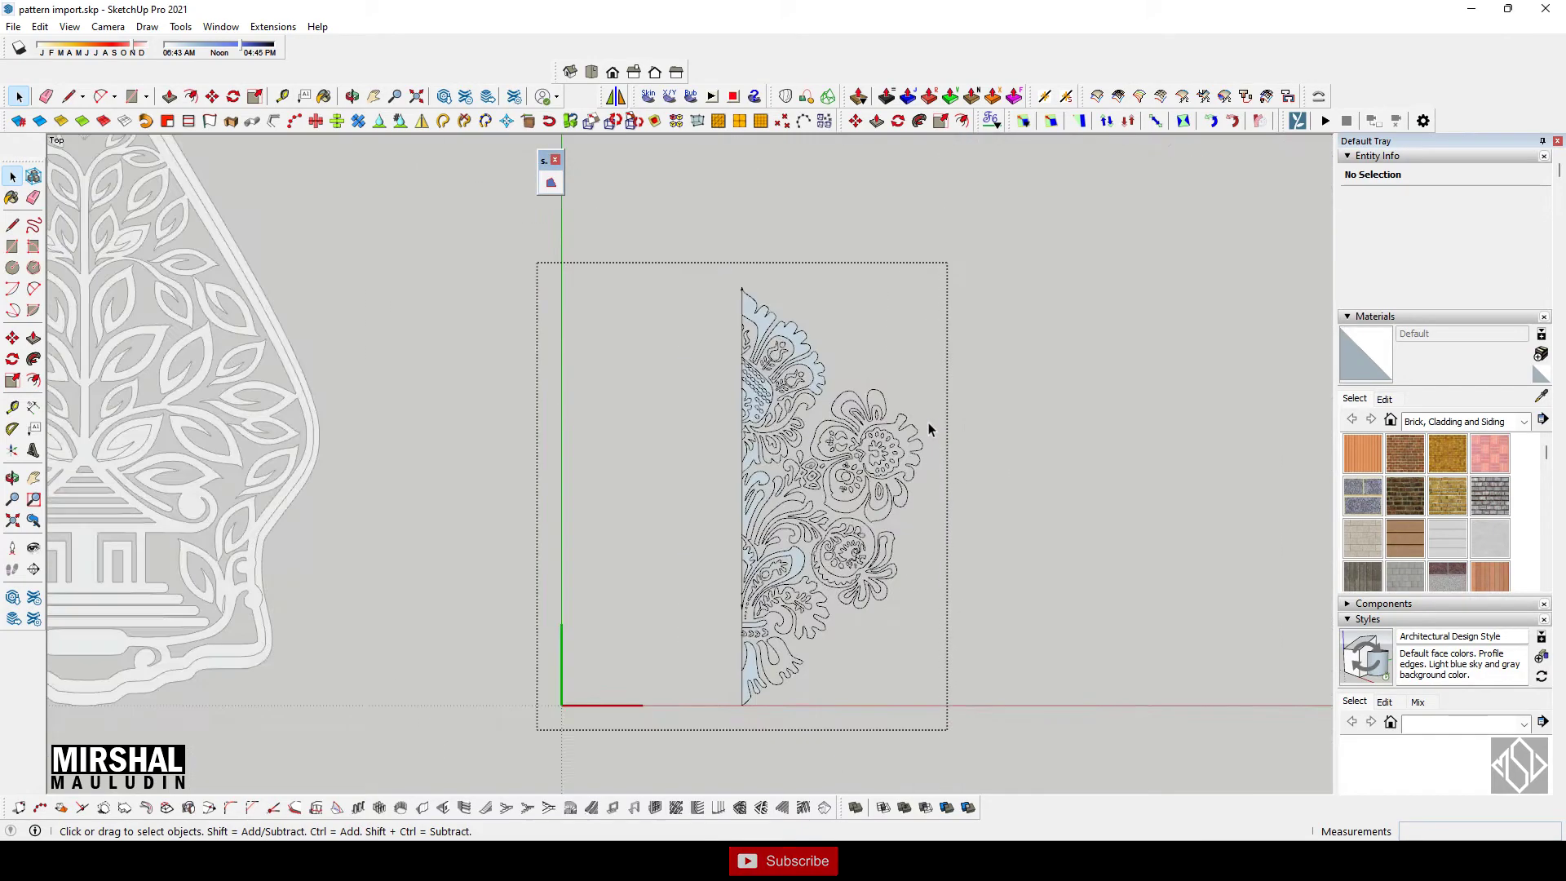
pyautogui.scroll(-1, 927, 473)
pyautogui.scroll(2, 883, 549)
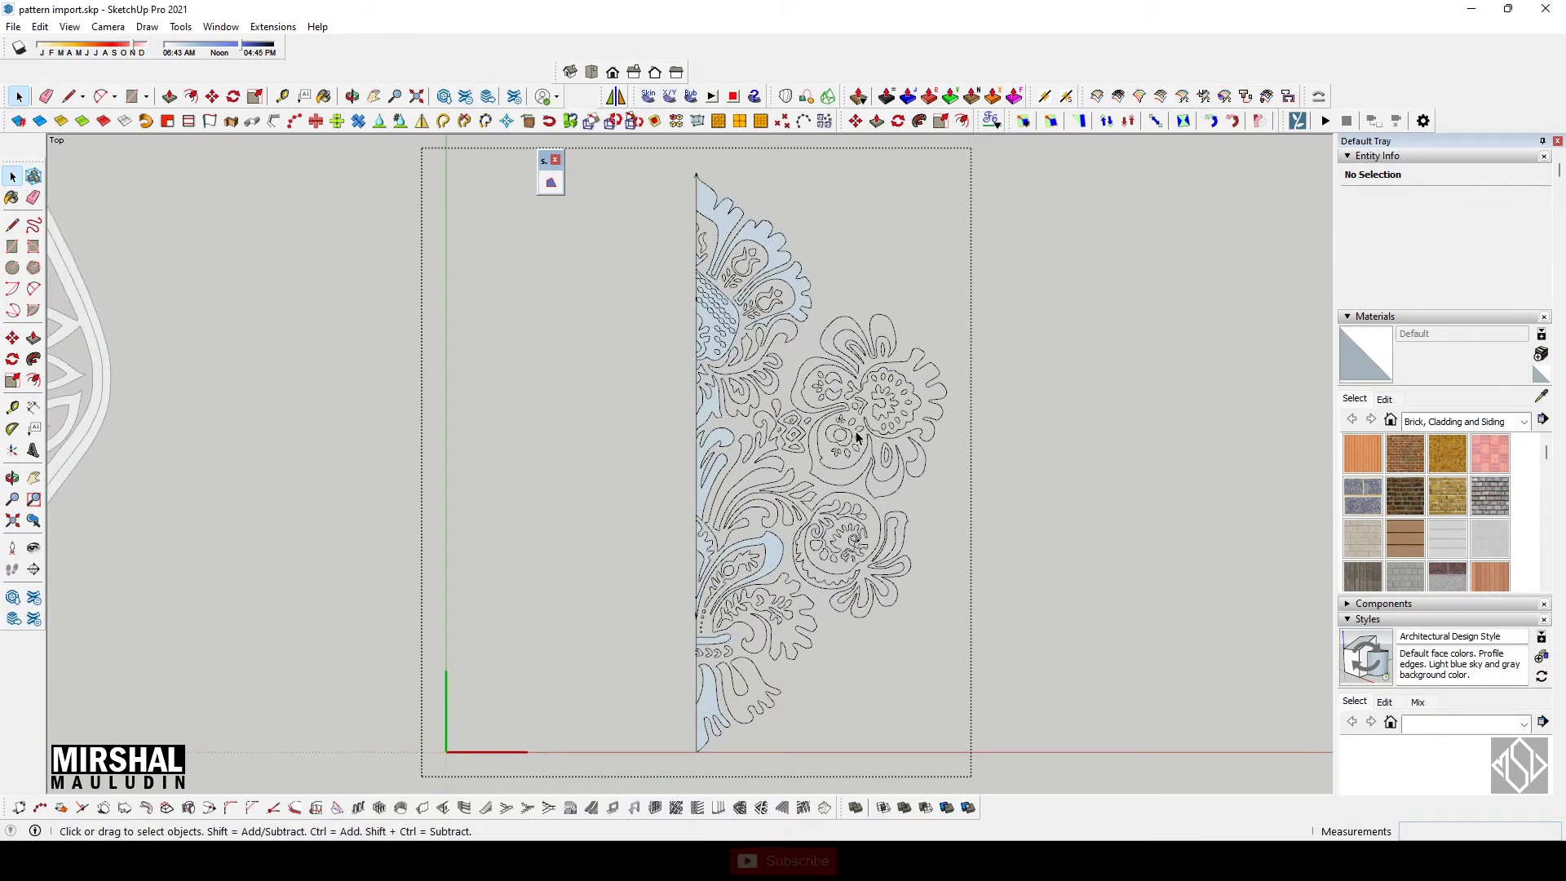
pyautogui.scroll(1, 875, 470)
pyautogui.scroll(2, 871, 466)
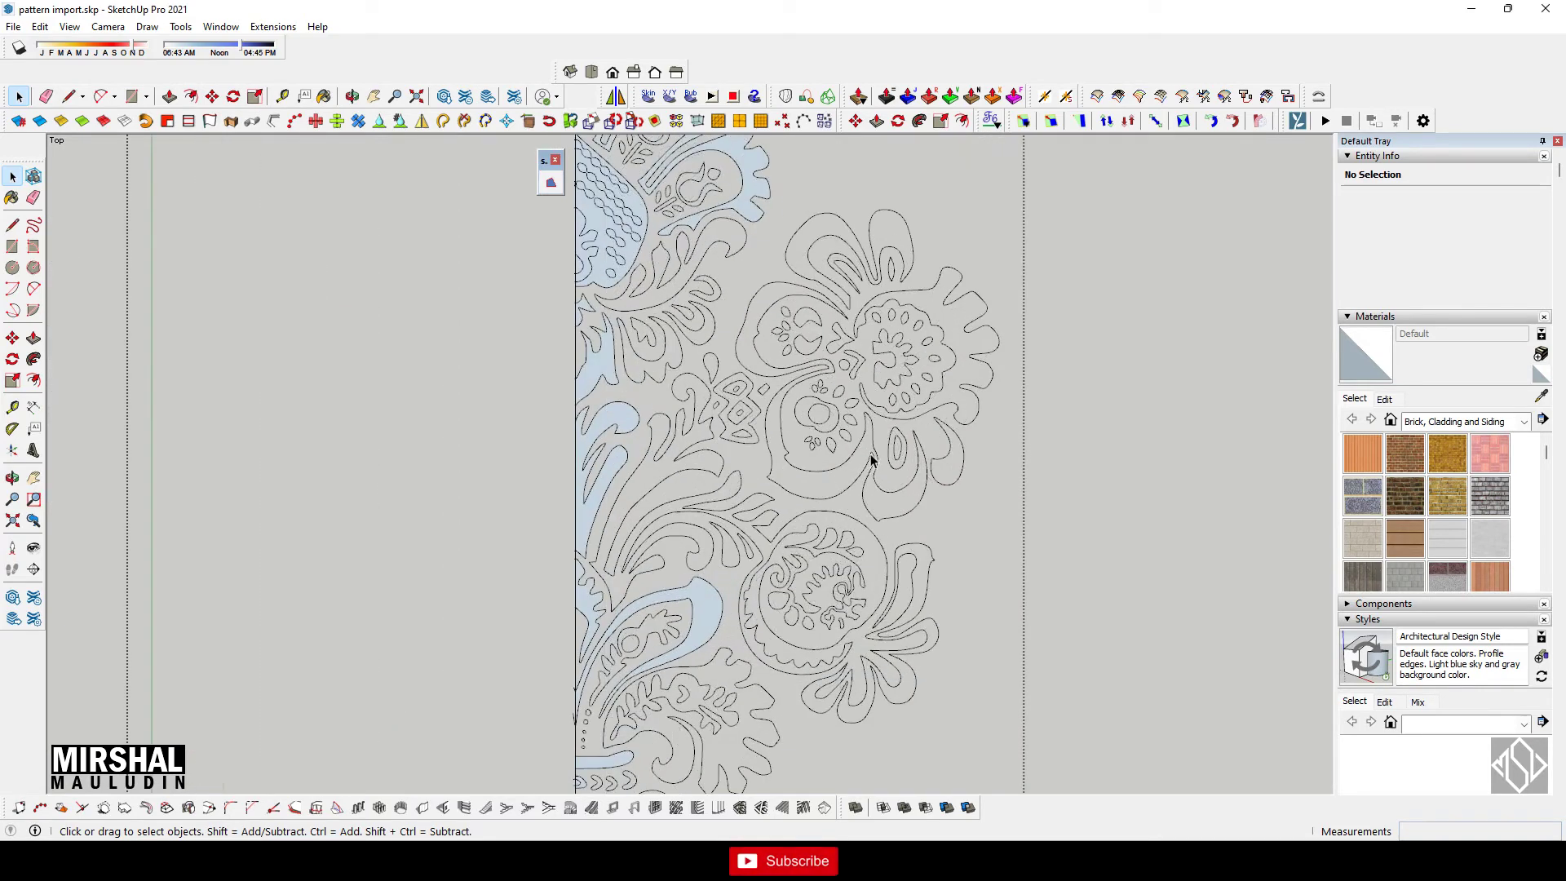
pyautogui.click(907, 508)
pyautogui.scroll(-1, 885, 465)
pyautogui.scroll(-1, 864, 425)
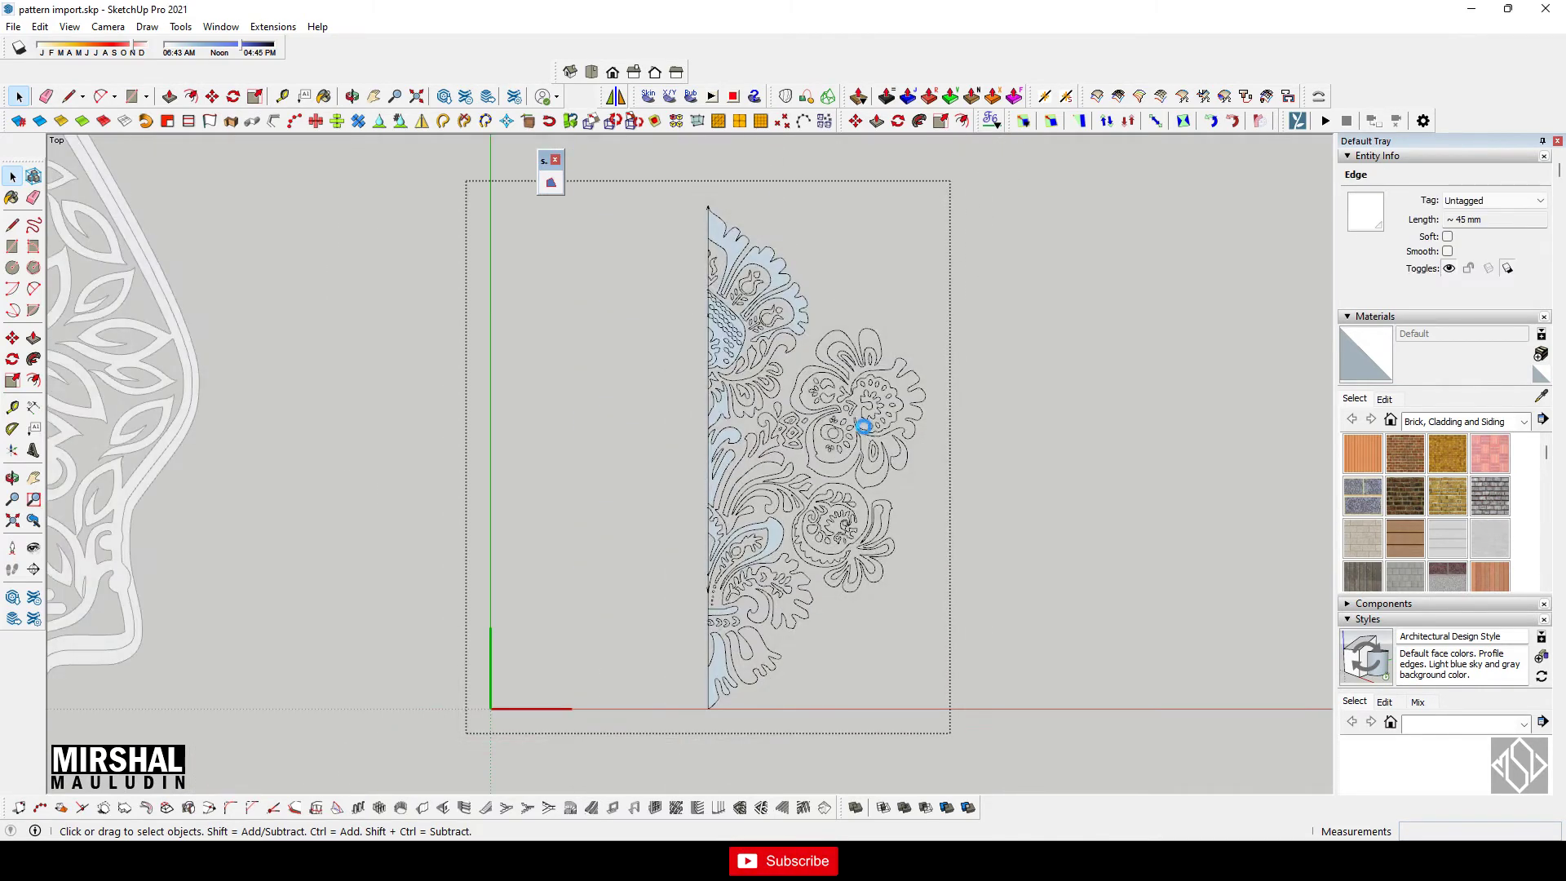
pyautogui.scroll(2, 897, 429)
pyautogui.scroll(2, 857, 367)
pyautogui.tripleClick(793, 378)
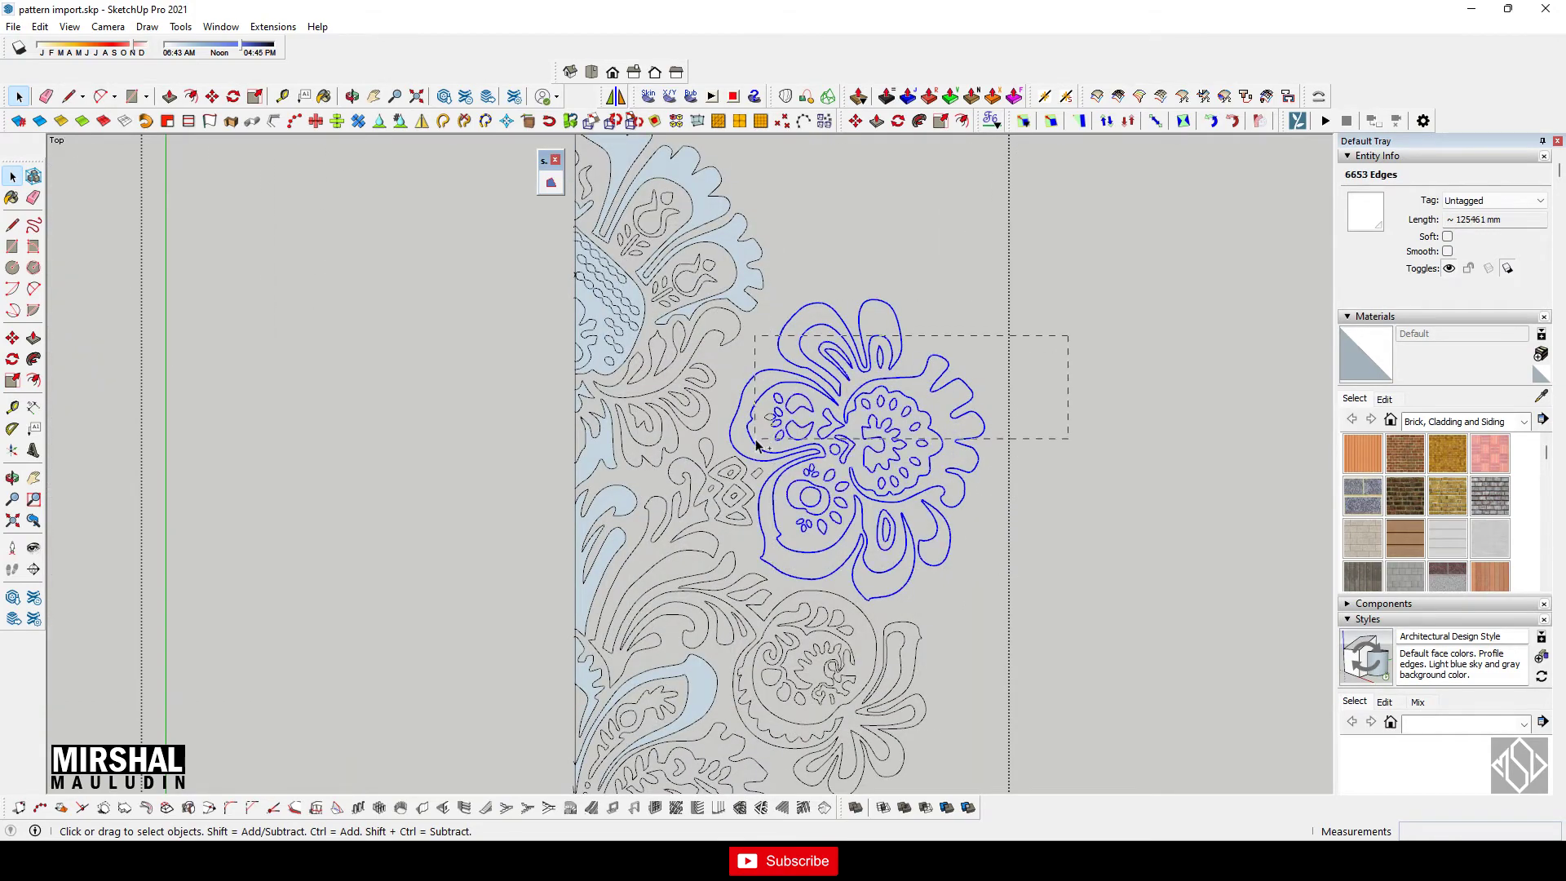
pyautogui.scroll(-2, 933, 453)
pyautogui.scroll(2, 934, 453)
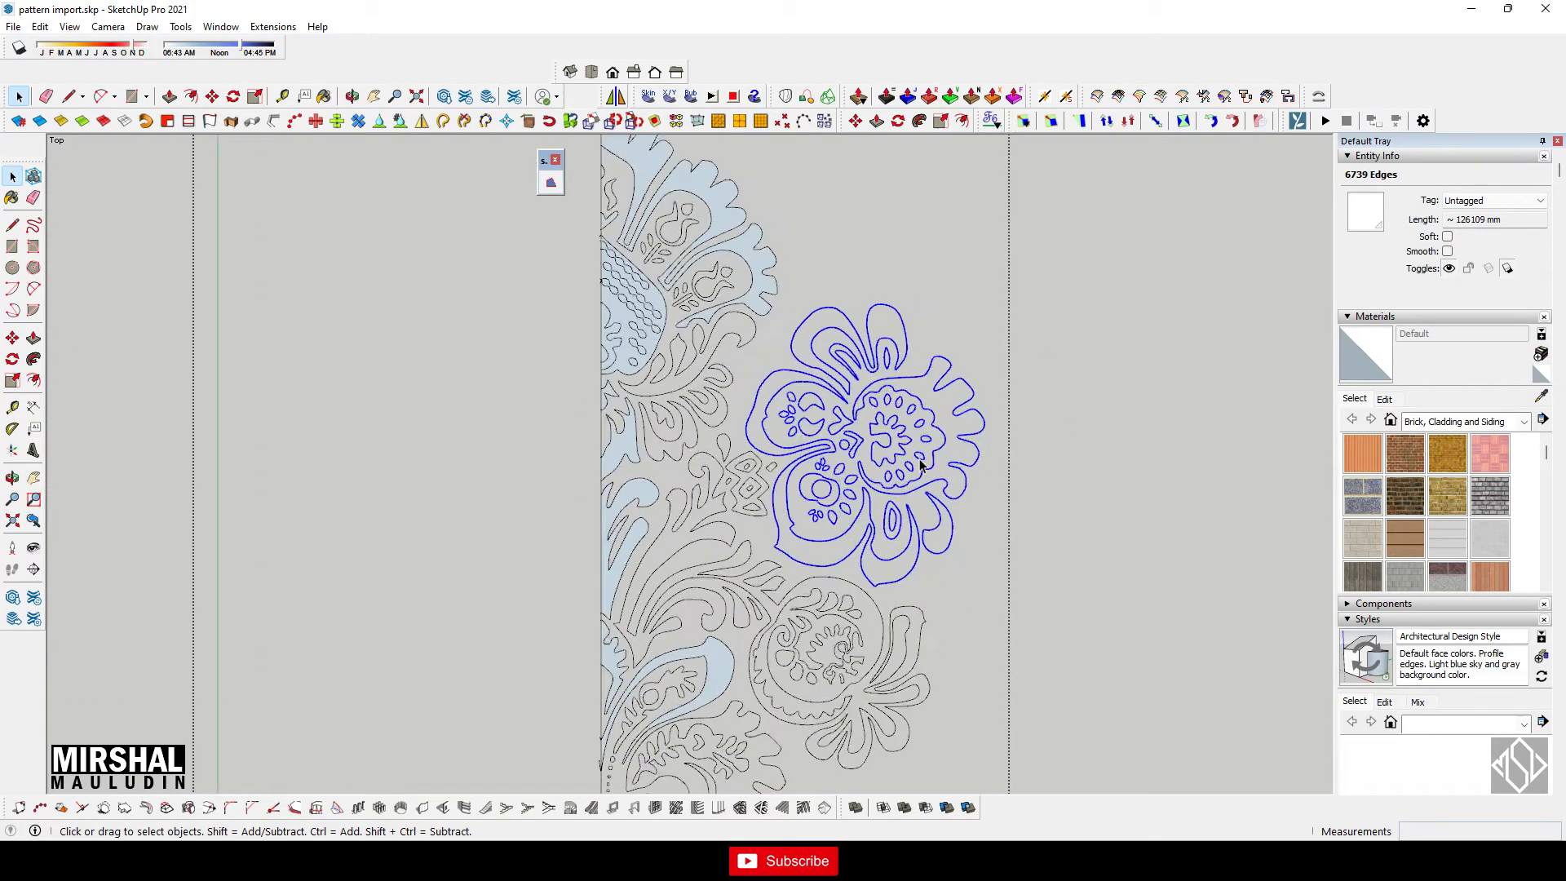
pyautogui.scroll(1, 922, 461)
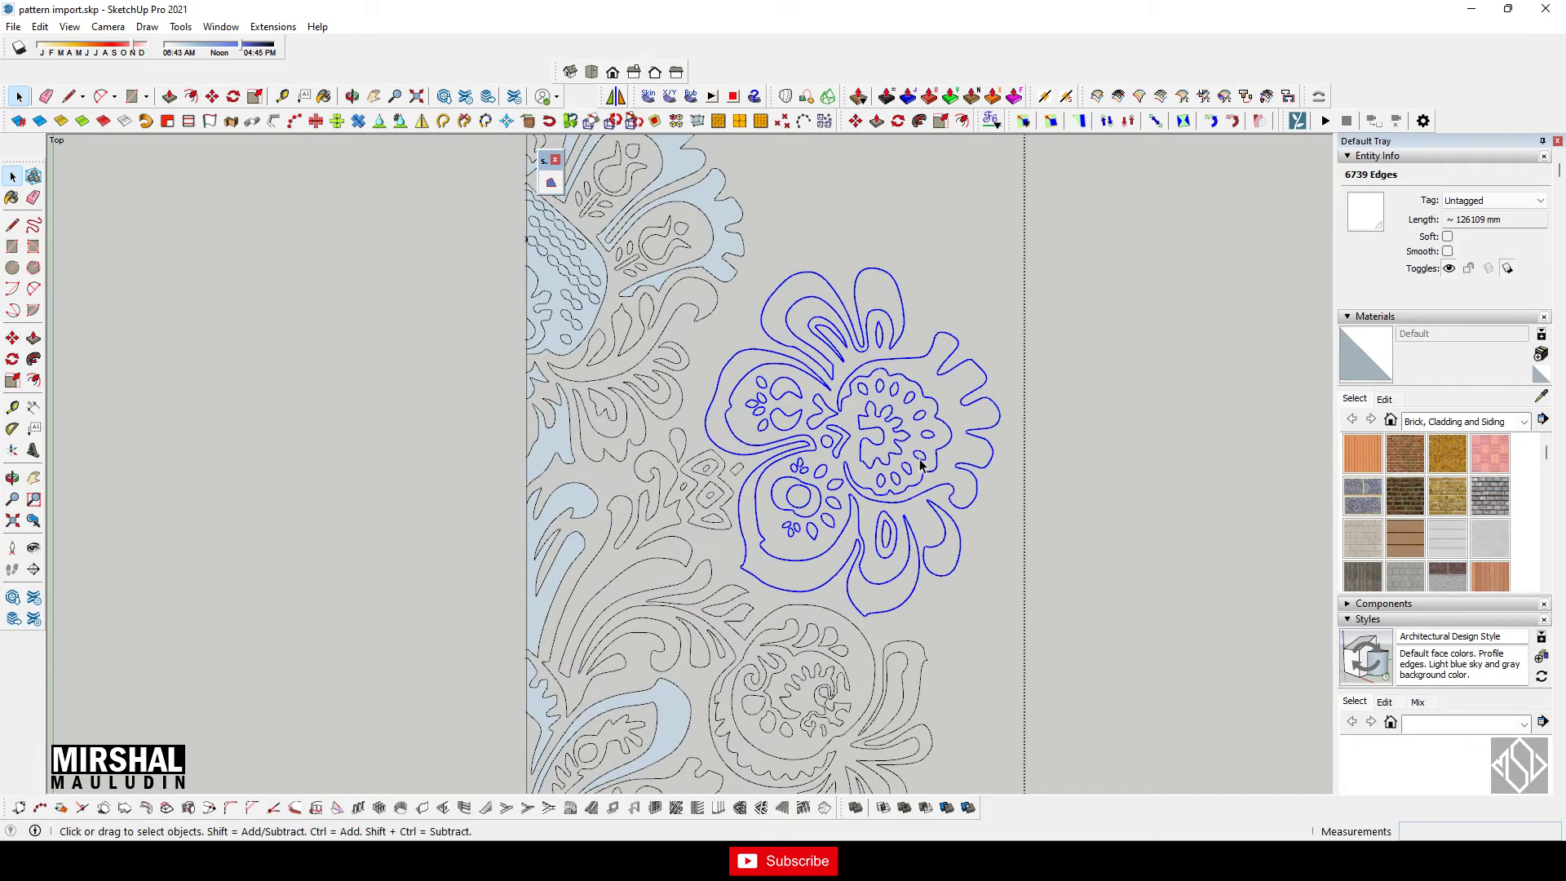
pyautogui.scroll(2, 904, 465)
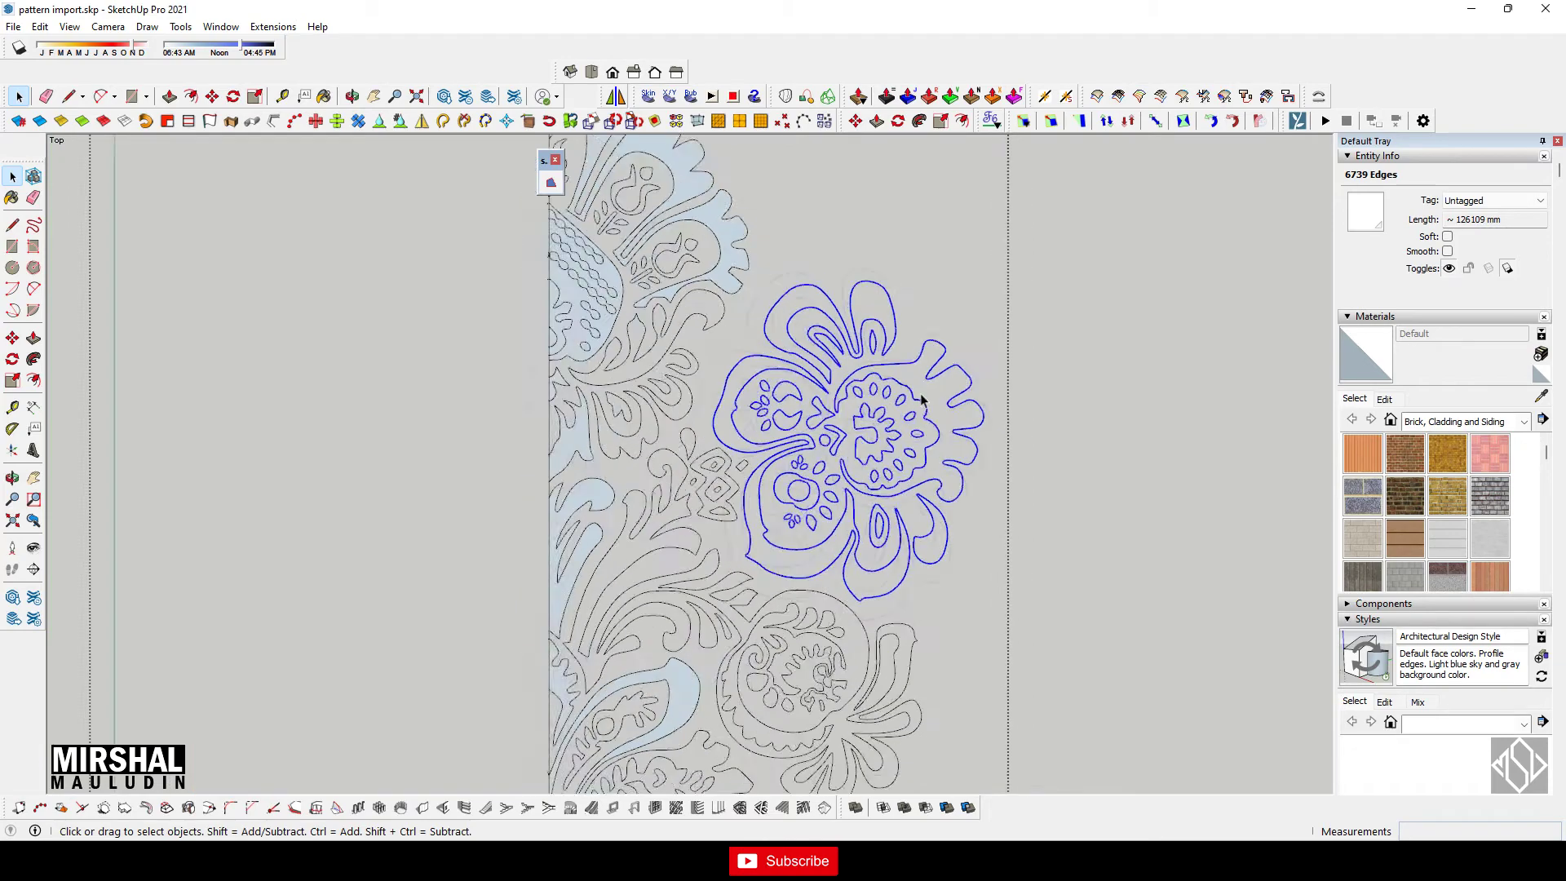
pyautogui.scroll(-2, 925, 414)
pyautogui.scroll(-2, 925, 413)
pyautogui.scroll(-1, 922, 416)
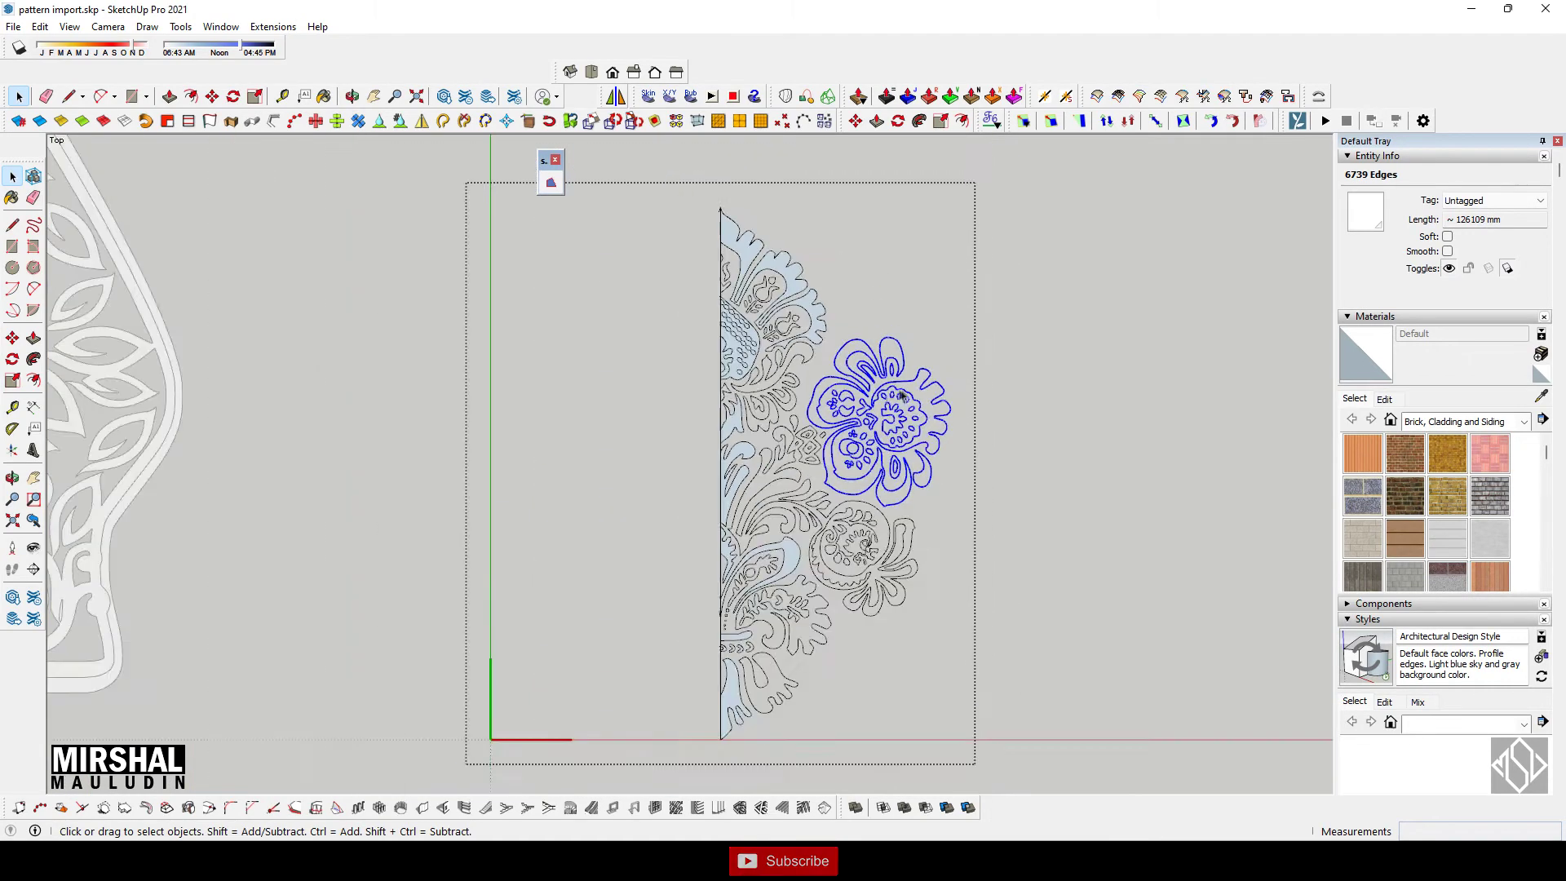
pyautogui.scroll(2, 906, 420)
pyautogui.scroll(1, 896, 424)
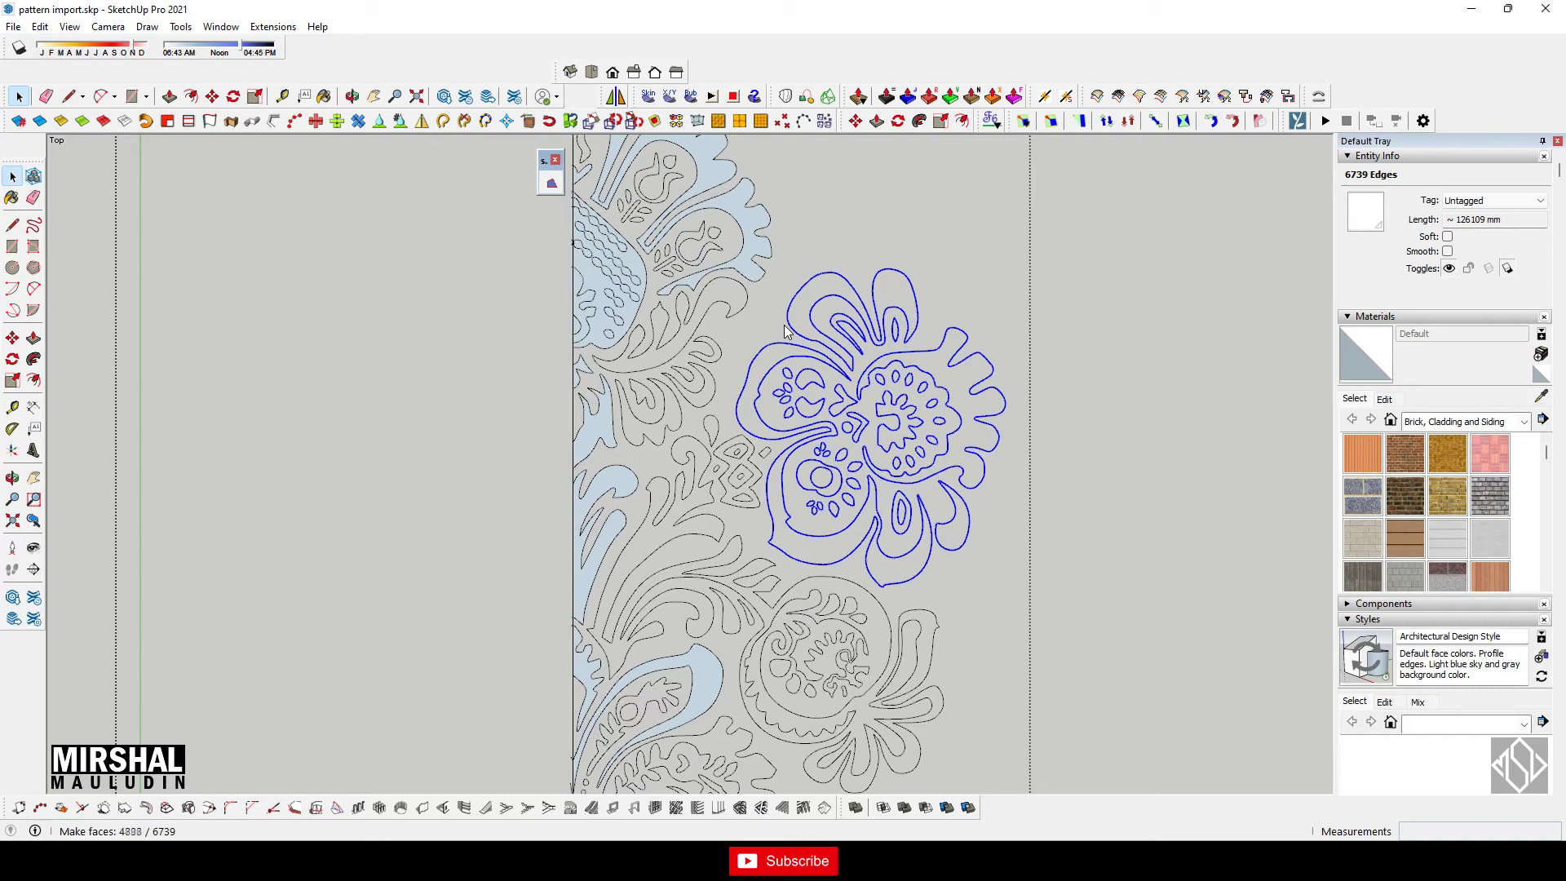
# Step: Add the leaf curls around the nested diamond motif to the edge selection
pyautogui.scroll(2, 944, 448)
pyautogui.scroll(2, 953, 455)
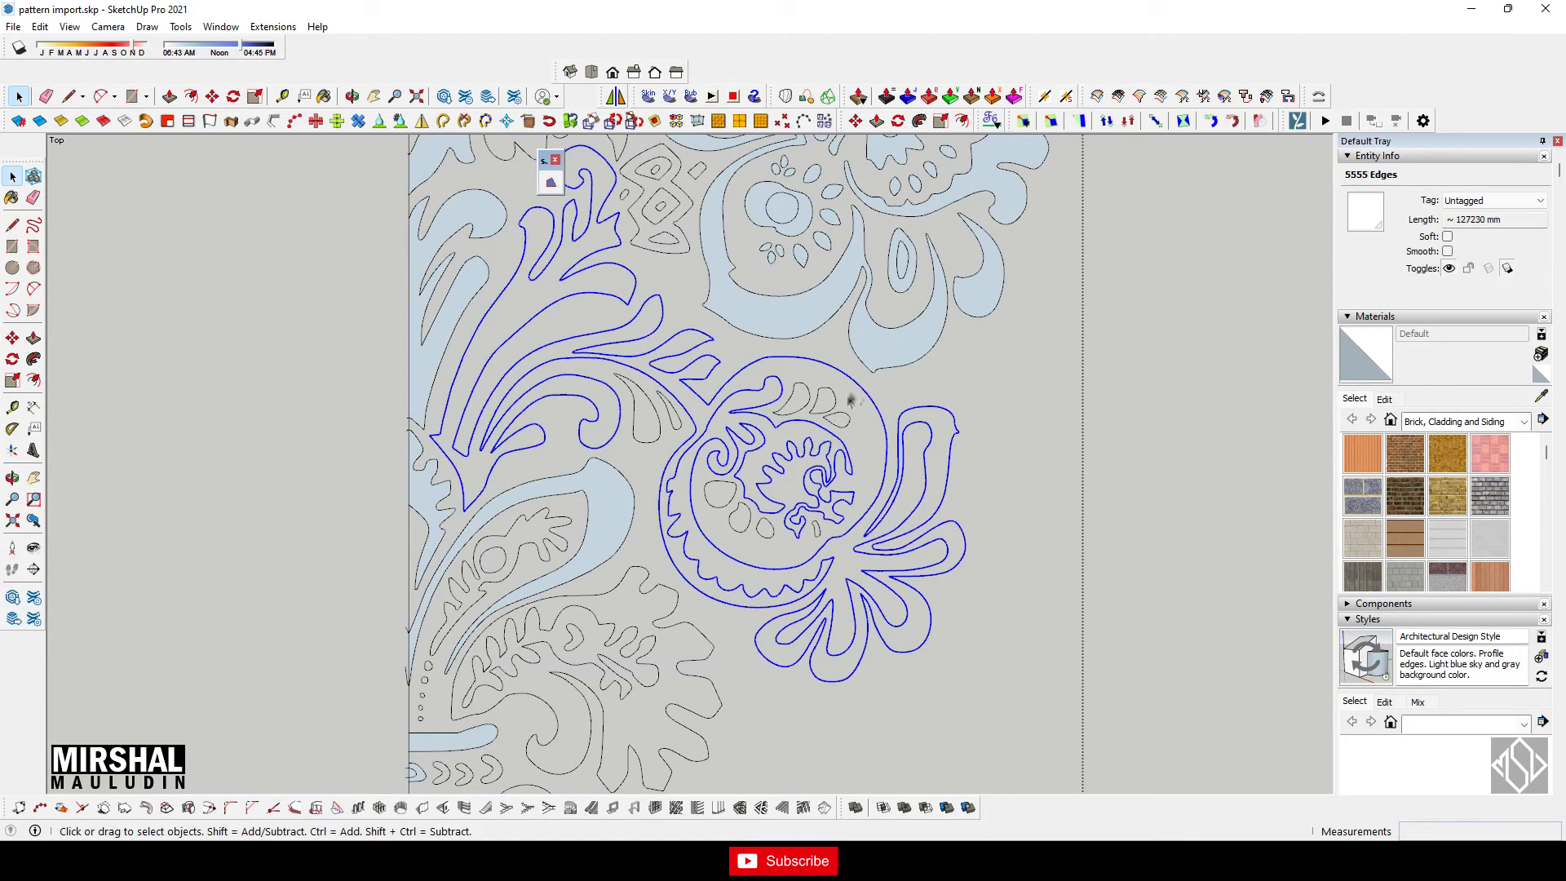
pyautogui.moveTo(721, 336); pyautogui.dragTo(587, 453)
pyautogui.scroll(-2, 734, 426)
pyautogui.scroll(2, 822, 498)
pyautogui.scroll(-2, 825, 493)
pyautogui.scroll(1, 826, 494)
pyautogui.scroll(-2, 827, 497)
pyautogui.scroll(3, 854, 530)
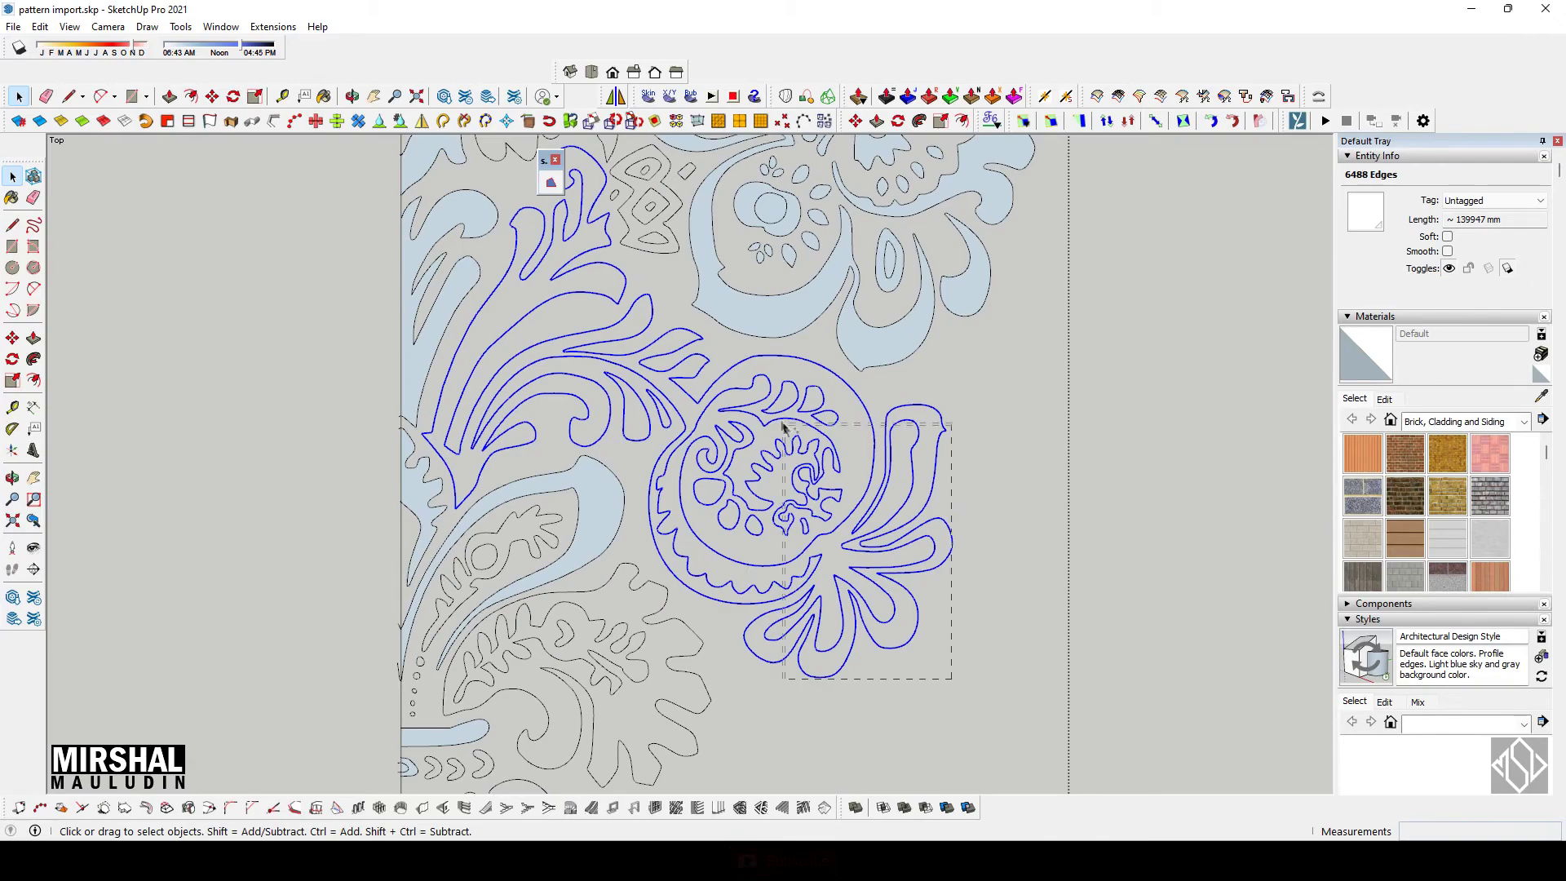
pyautogui.scroll(-3, 795, 494)
pyautogui.scroll(2, 795, 493)
pyautogui.scroll(1, 799, 490)
pyautogui.scroll(-3, 807, 493)
pyautogui.scroll(3, 825, 493)
pyautogui.scroll(1, 825, 493)
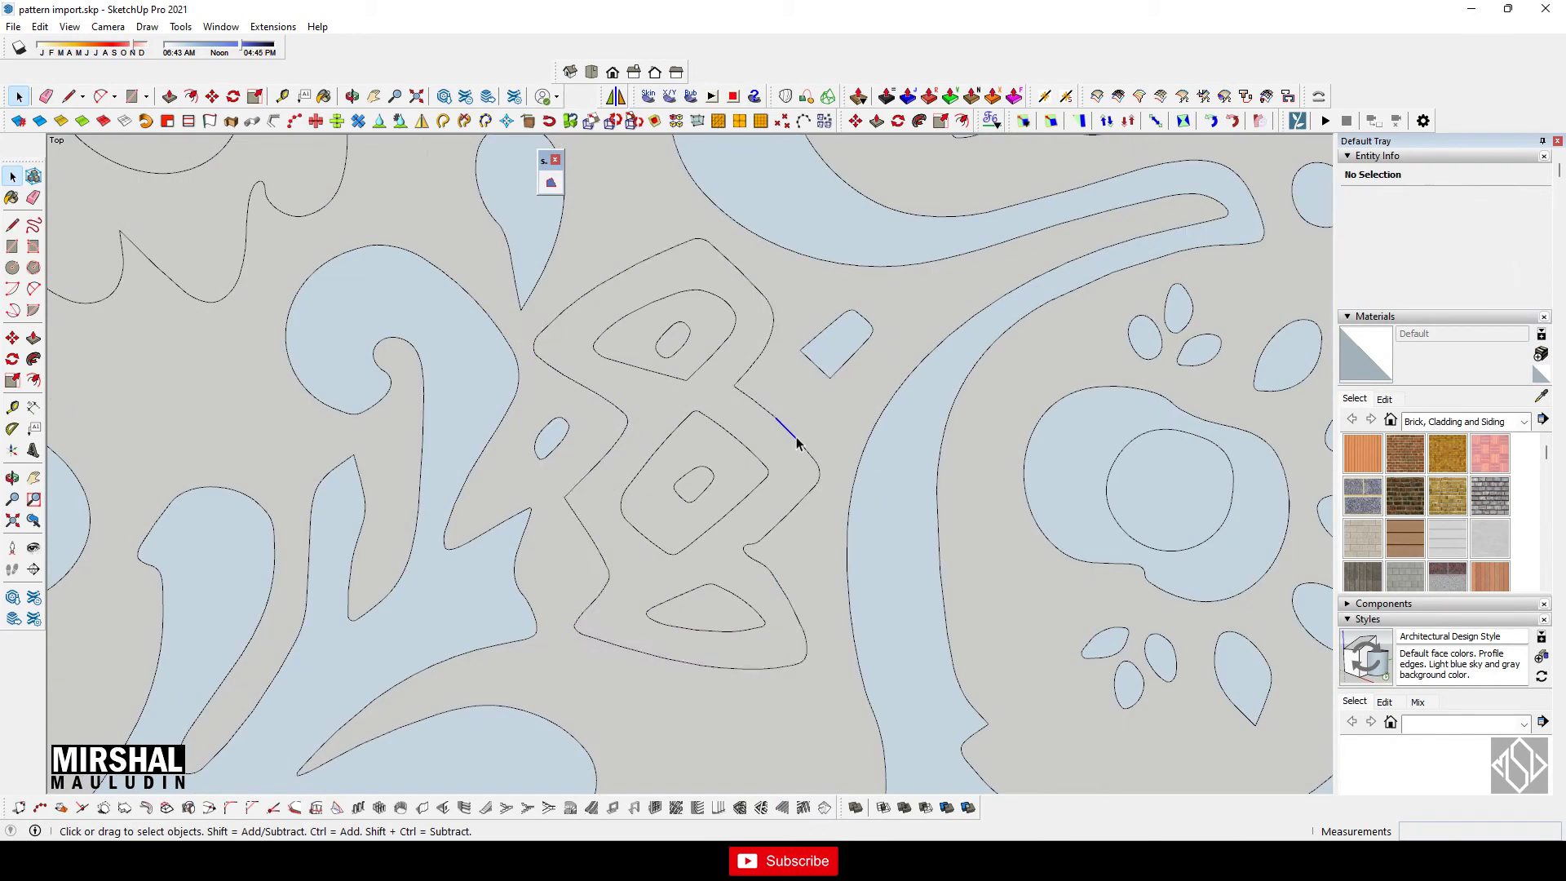
# Step: Fill the diamond outlines, then the upper flourish and small leaves, with faces
pyautogui.click(550, 184)
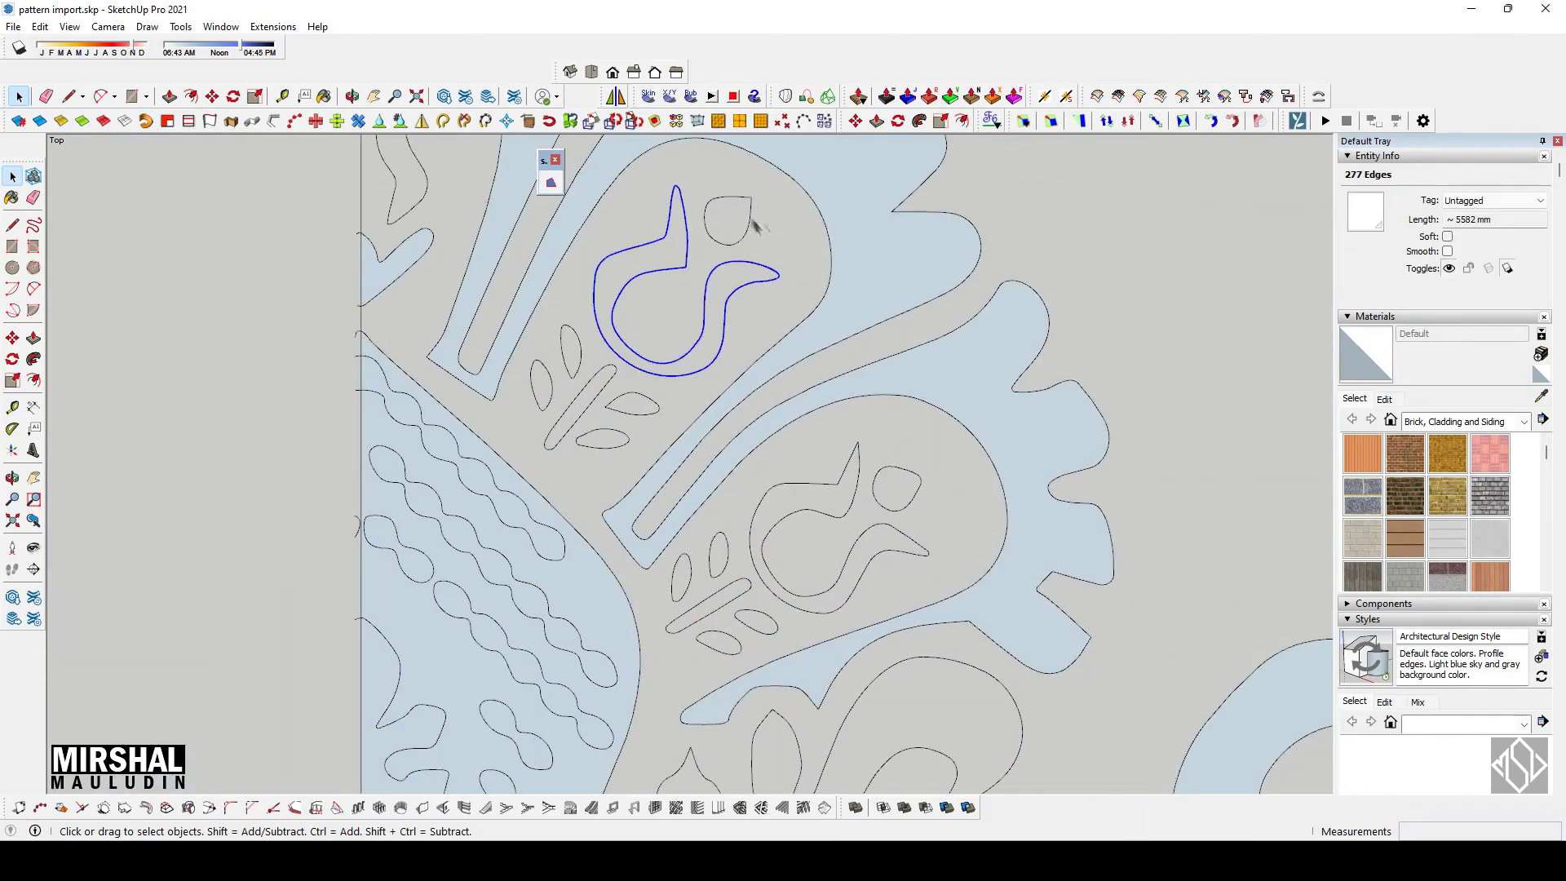
pyautogui.moveTo(628, 453); pyautogui.dragTo(530, 358)
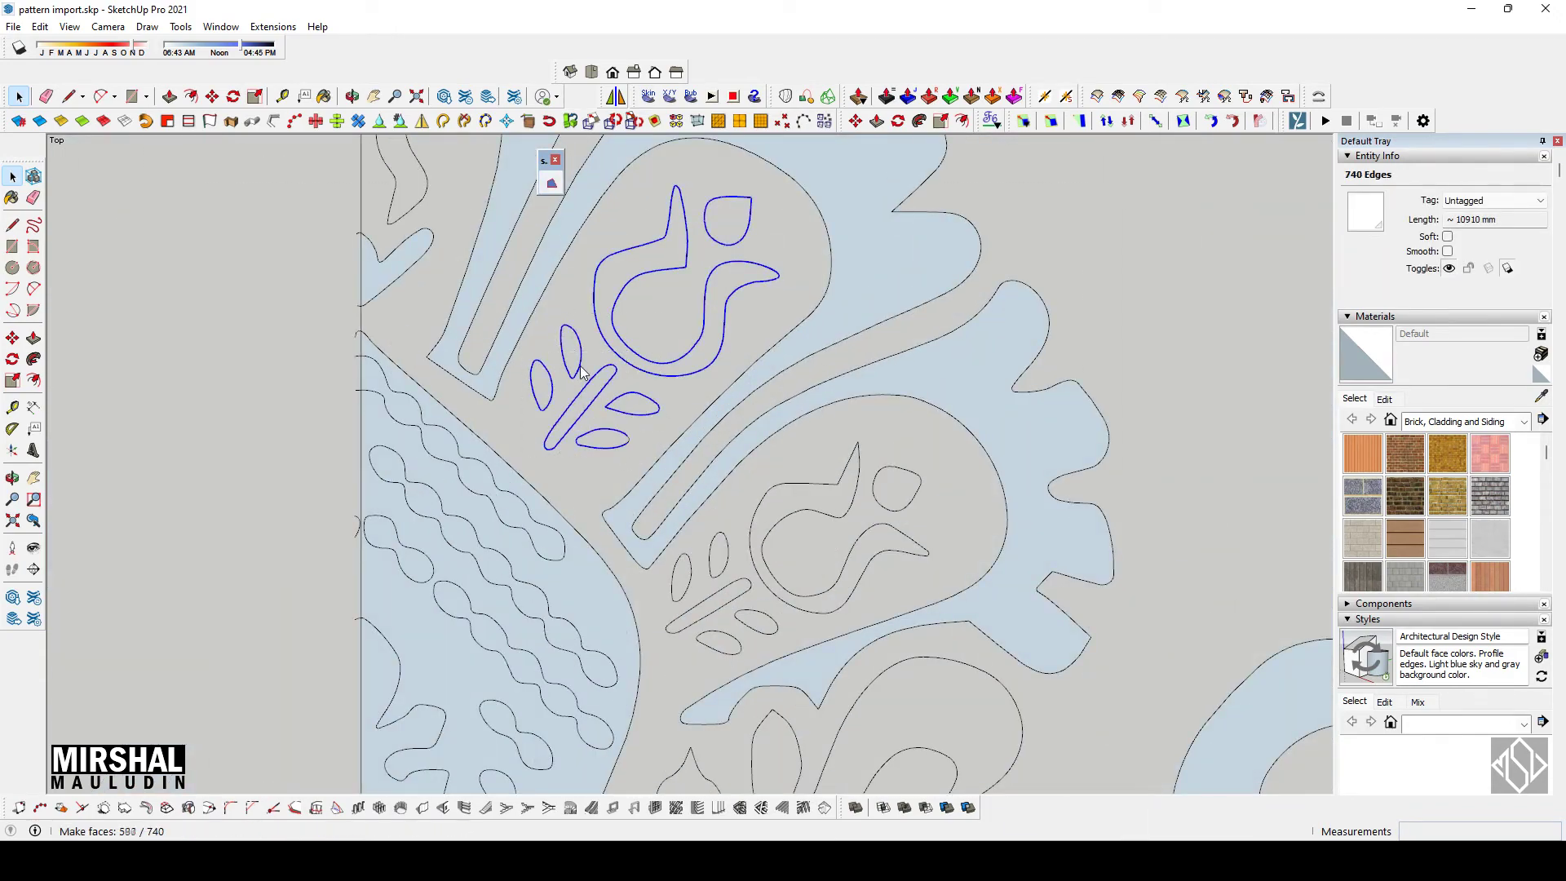
pyautogui.moveTo(628, 644); pyautogui.dragTo(538, 530)
pyautogui.click(552, 187)
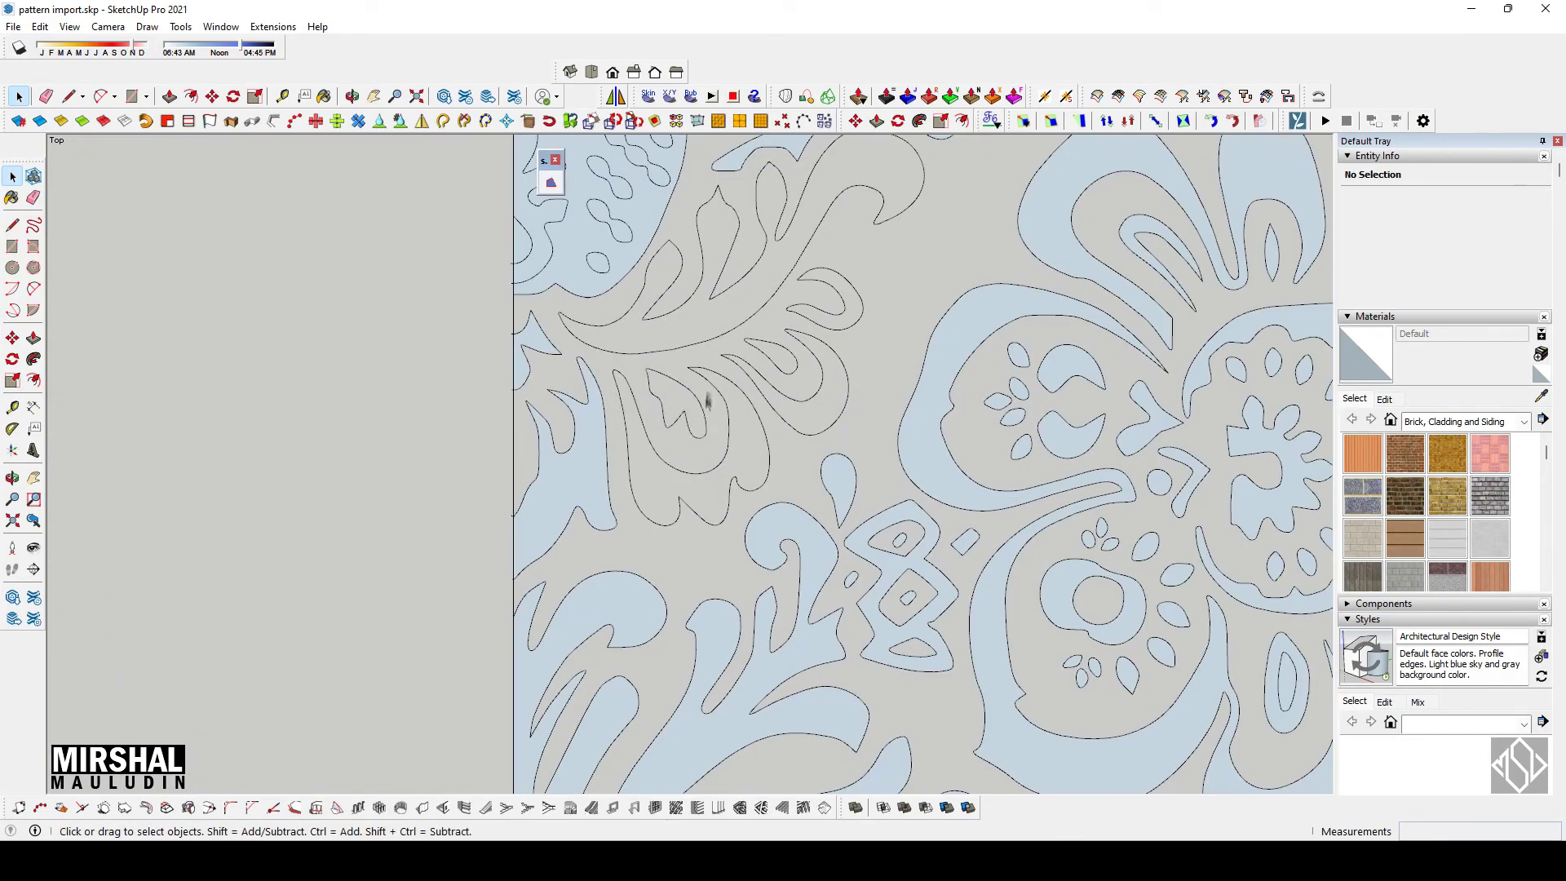
# Step: Select three leaf outlines and fill them with faces
pyautogui.click(699, 408)
pyautogui.scroll(2, 699, 407)
pyautogui.keyDown('ctrl'); pyautogui.click(807, 383); pyautogui.keyUp('ctrl')
pyautogui.keyDown('ctrl'); pyautogui.click(840, 300); pyautogui.keyUp('ctrl')
pyautogui.click(551, 188)
# Step: Fill the curl outlines and the long leaf outline with faces
pyautogui.click(701, 436)
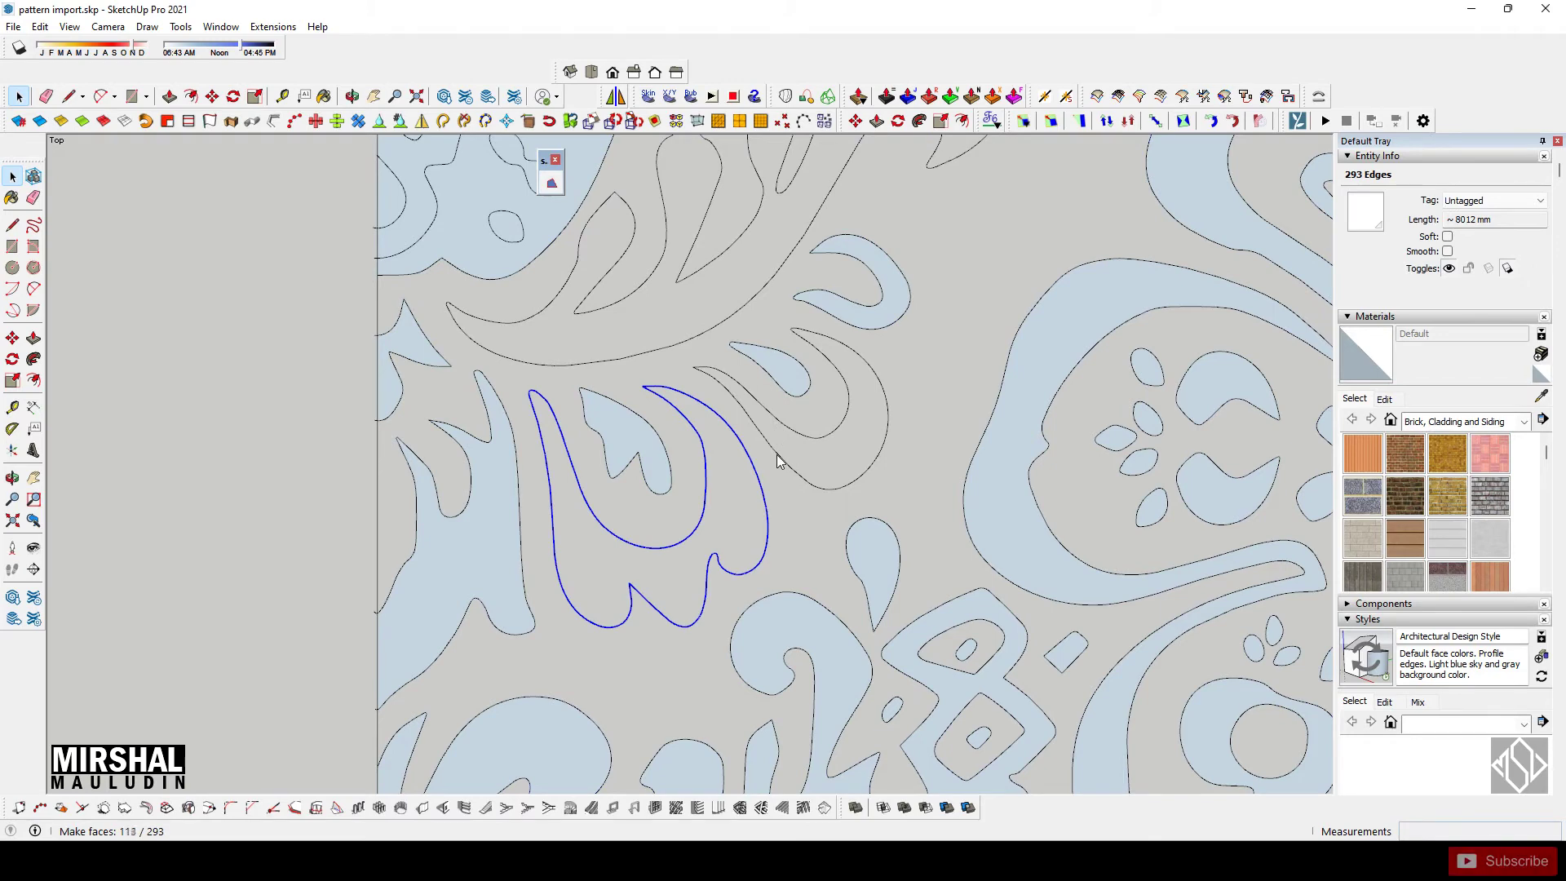
pyautogui.click(776, 457)
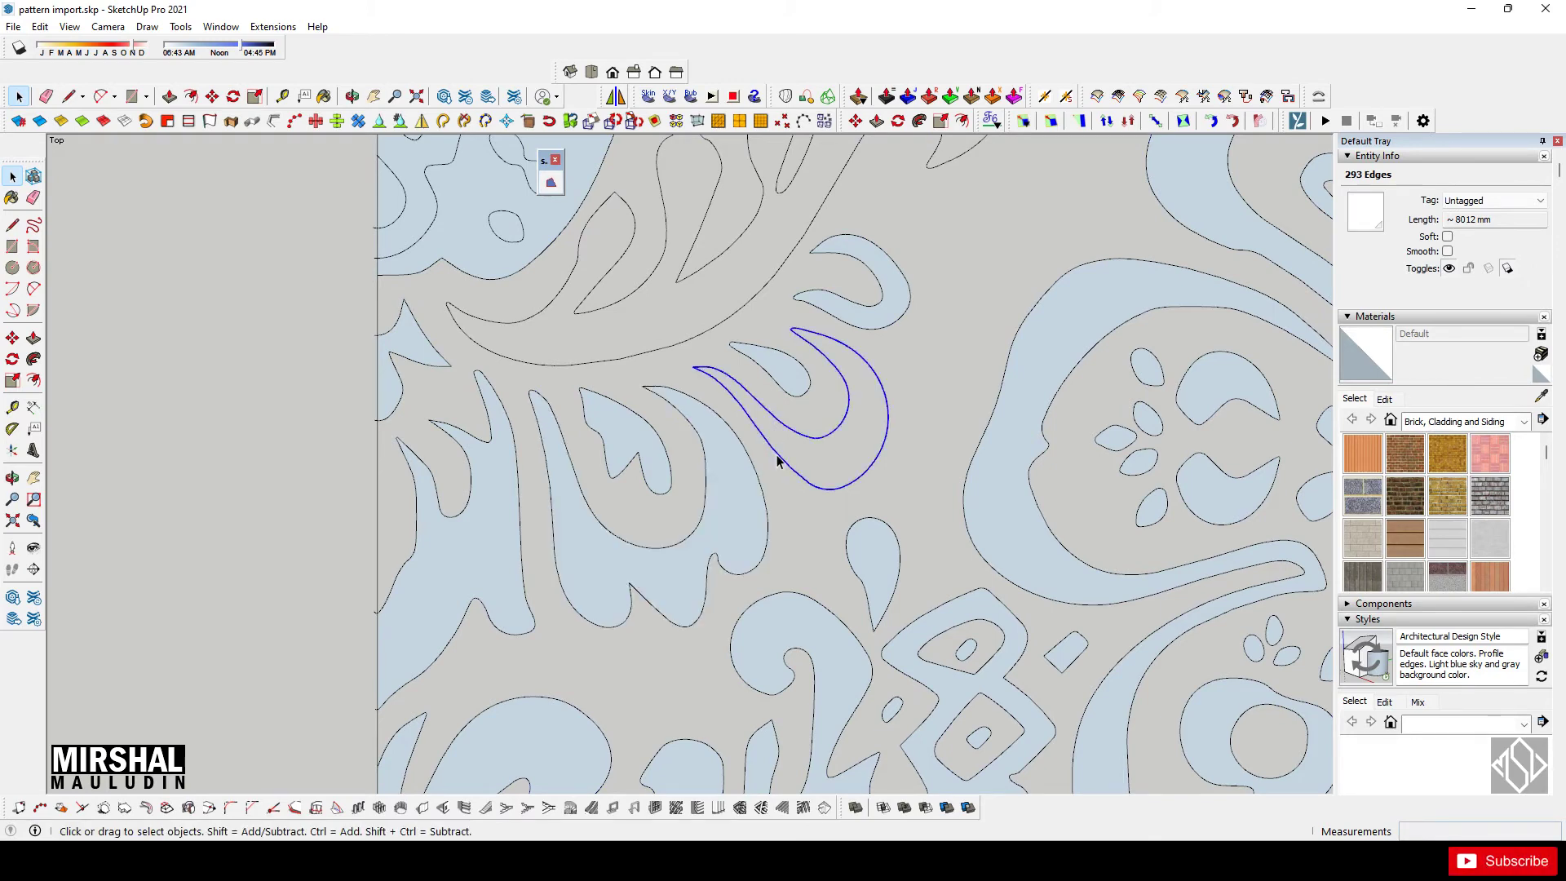
pyautogui.click(550, 183)
pyautogui.scroll(-2, 546, 200)
pyautogui.click(689, 416)
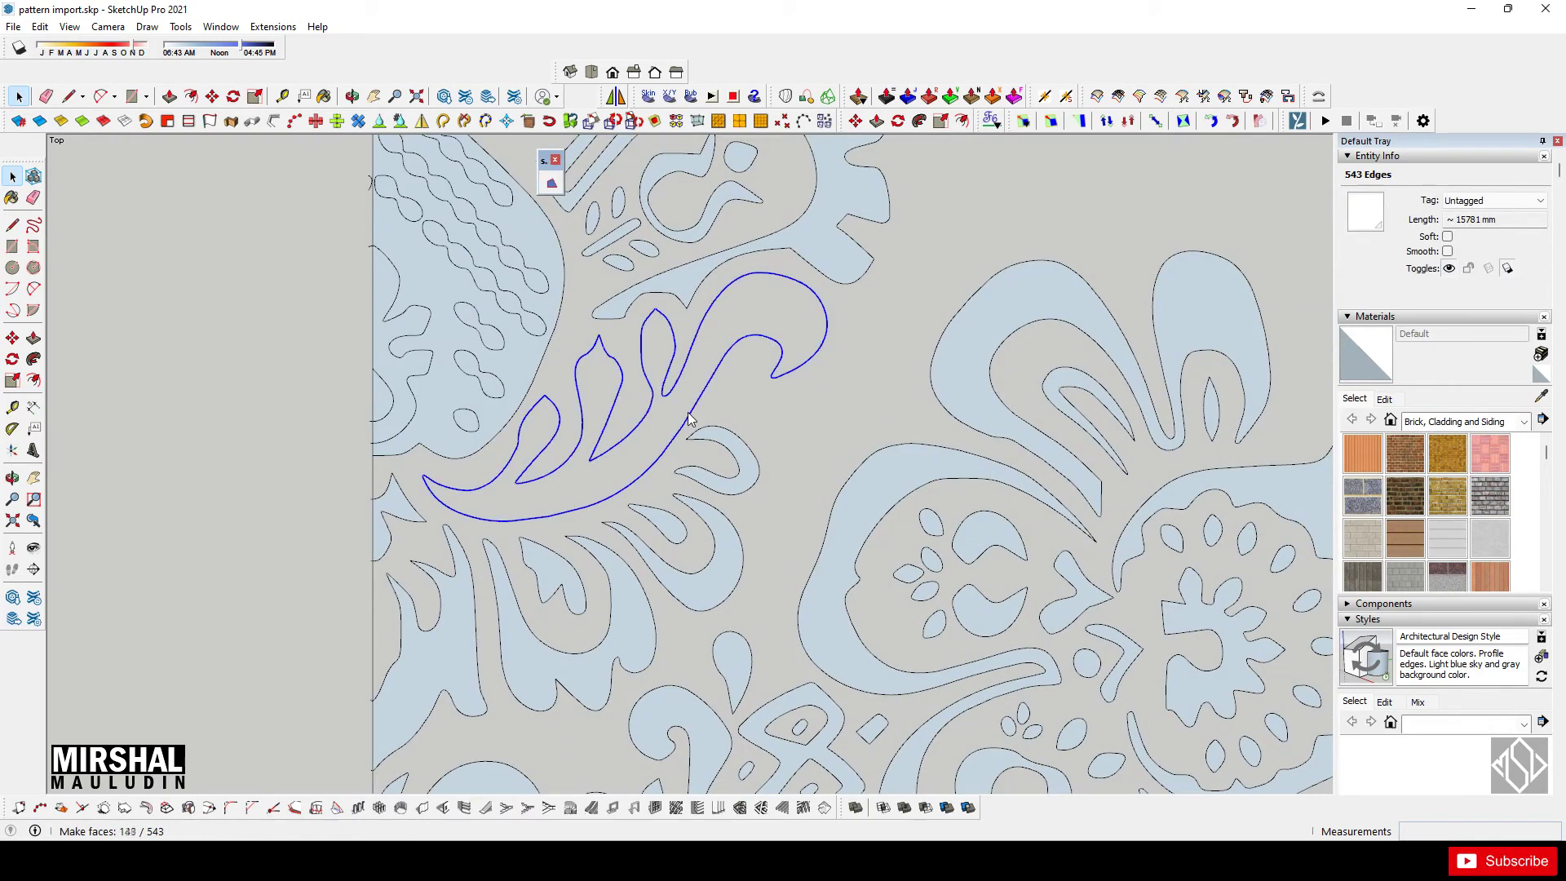
# Step: Fill the large leaf, inner leaf and small inner shape with faces
pyautogui.scroll(-3, 689, 417)
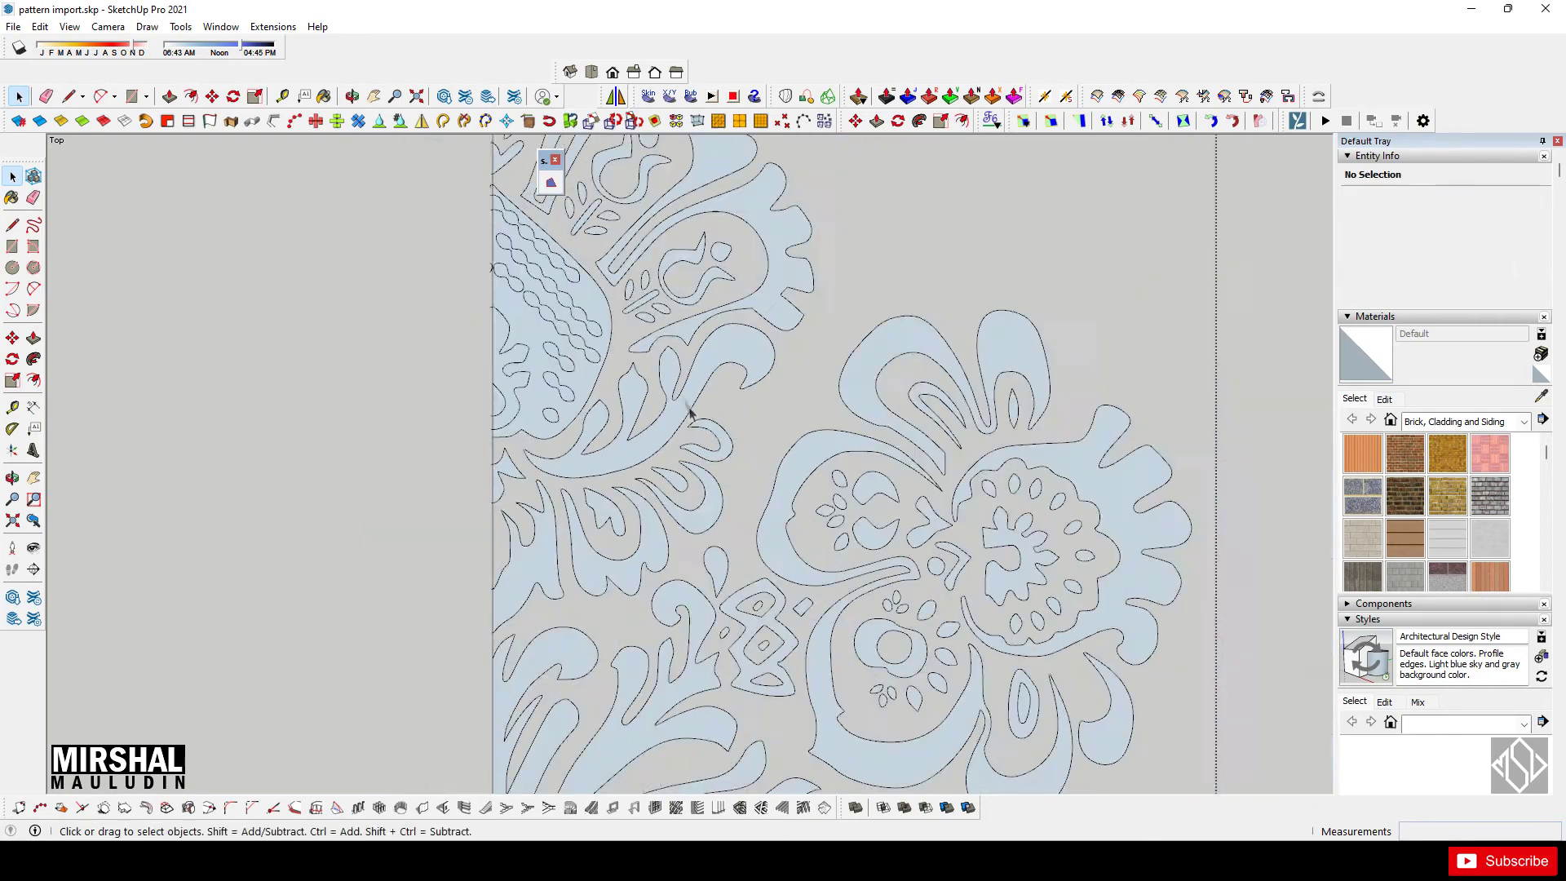
pyautogui.click(722, 448)
pyautogui.scroll(3, 724, 451)
pyautogui.keyDown('ctrl'); pyautogui.click(740, 430); pyautogui.keyUp('ctrl')
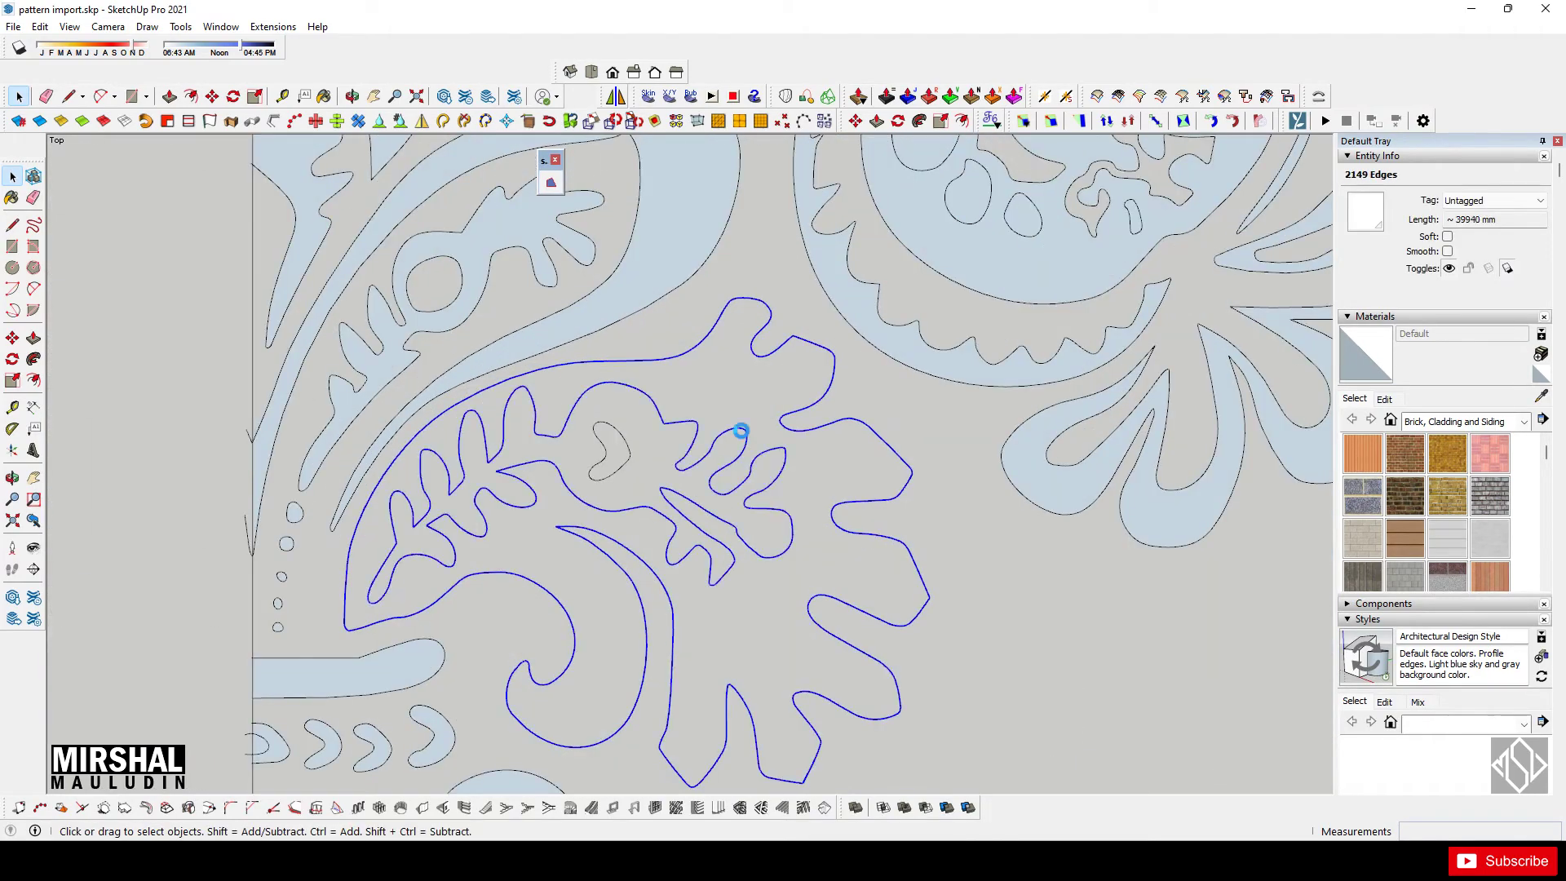
pyautogui.keyDown('ctrl'); pyautogui.click(619, 441); pyautogui.keyUp('ctrl')
pyautogui.click(550, 184)
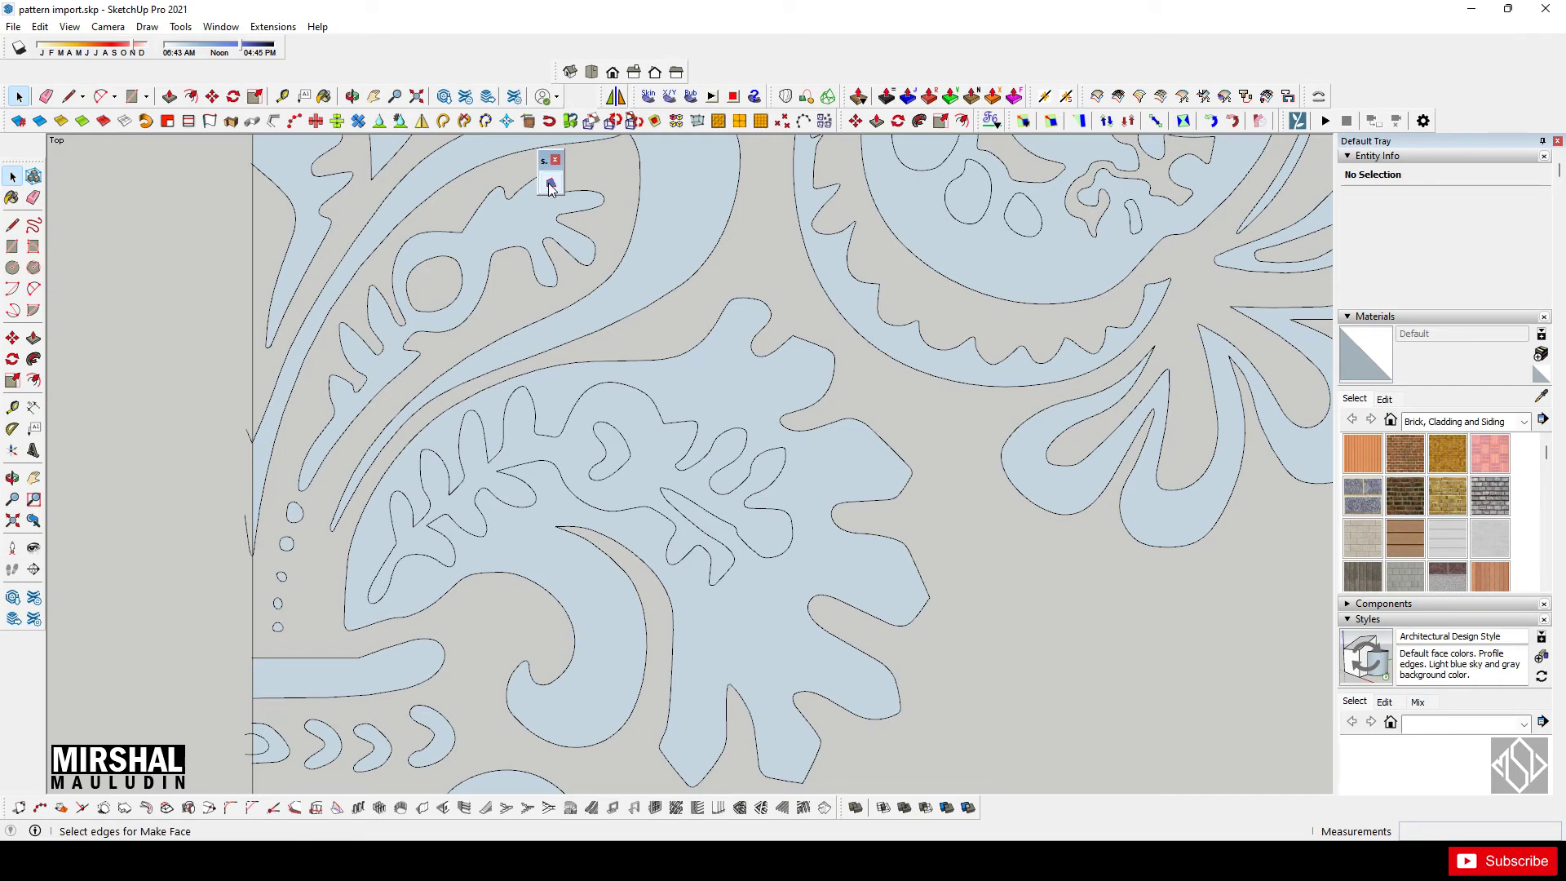
pyautogui.press('space')
# Step: Window-select the filled floral half and make it the component Component#1
pyautogui.scroll(-10, 664, 473)
pyautogui.click(822, 864)
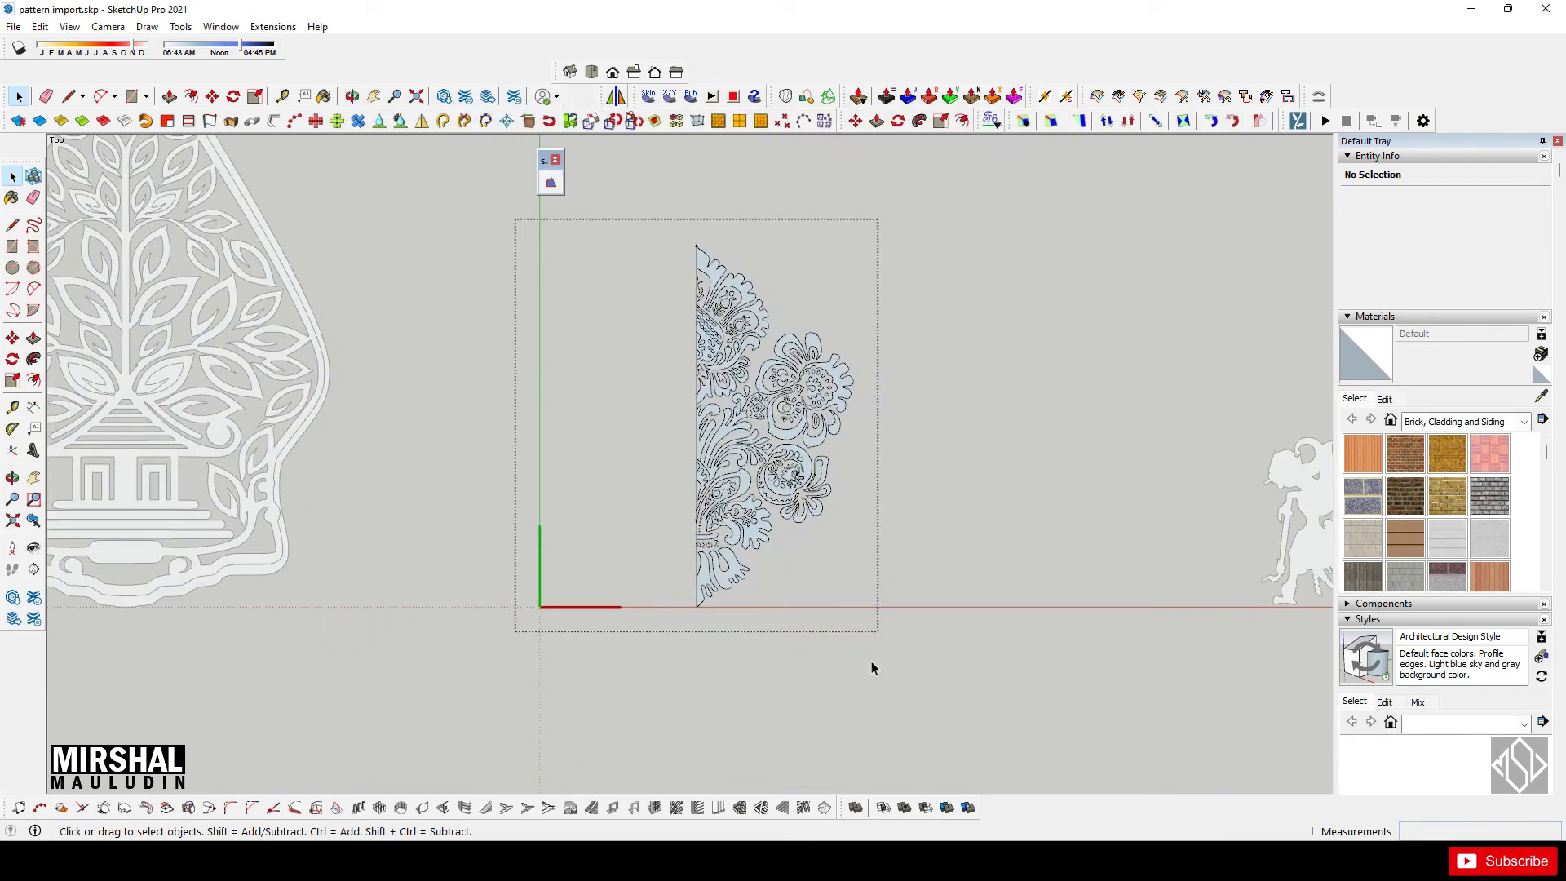
pyautogui.scroll(1, 721, 261)
pyautogui.scroll(-1, 680, 242)
pyautogui.moveTo(685, 230); pyautogui.dragTo(917, 652)
pyautogui.scroll(1, 734, 540)
pyautogui.rightClick(723, 541)
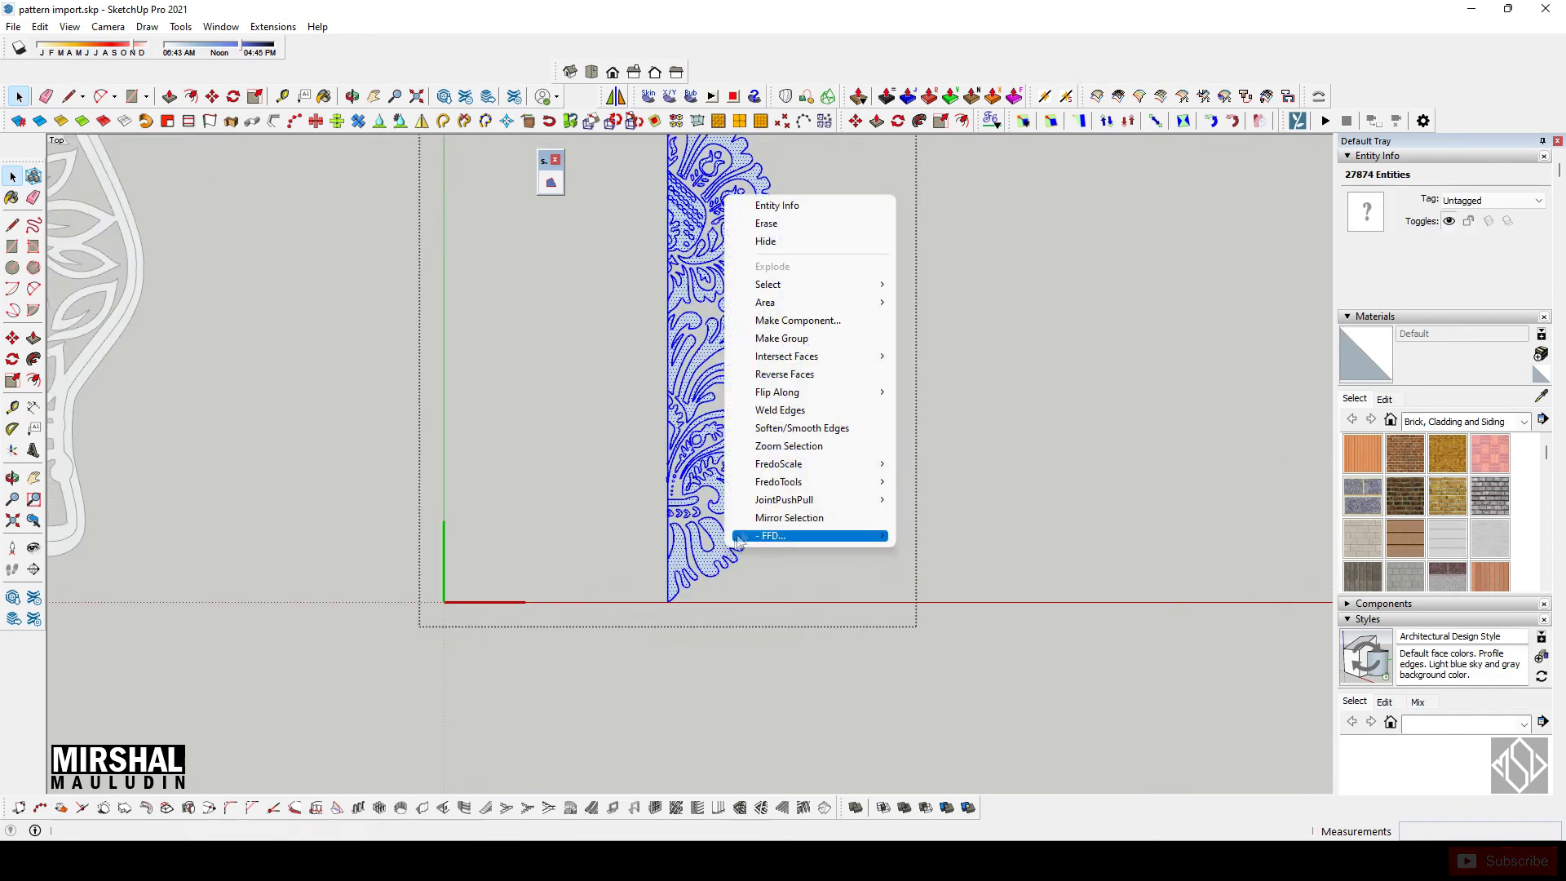
pyautogui.click(808, 322)
pyautogui.click(805, 595)
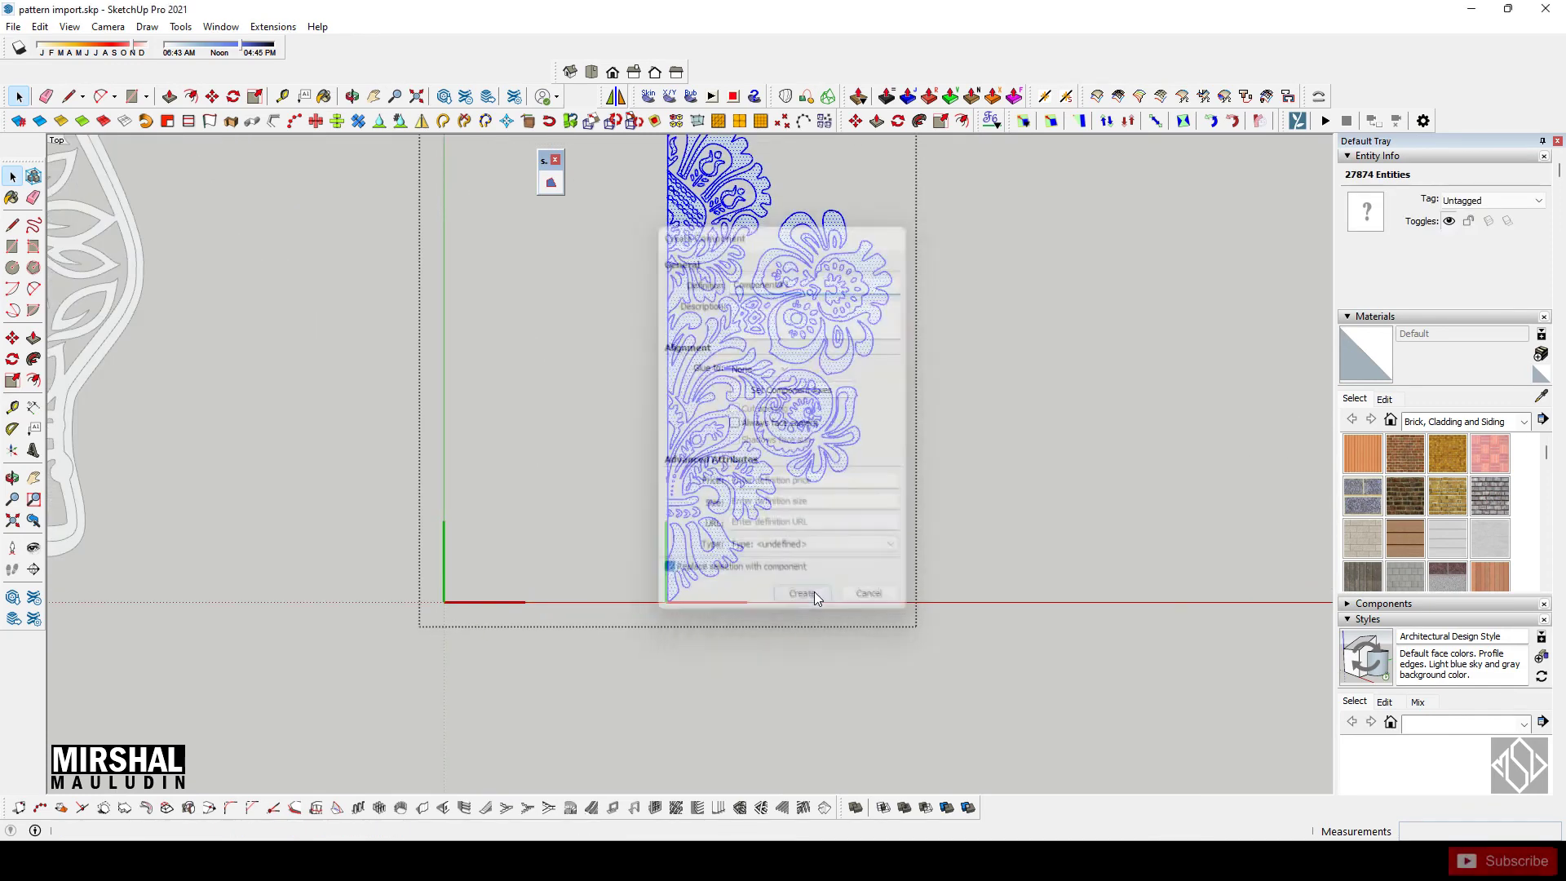
pyautogui.scroll(1, 709, 563)
pyautogui.moveTo(709, 563)
pyautogui.mouseDown(button='middle')
pyautogui.moveTo(688, 569)
pyautogui.moveTo(817, 502)
pyautogui.mouseUp(button='middle')
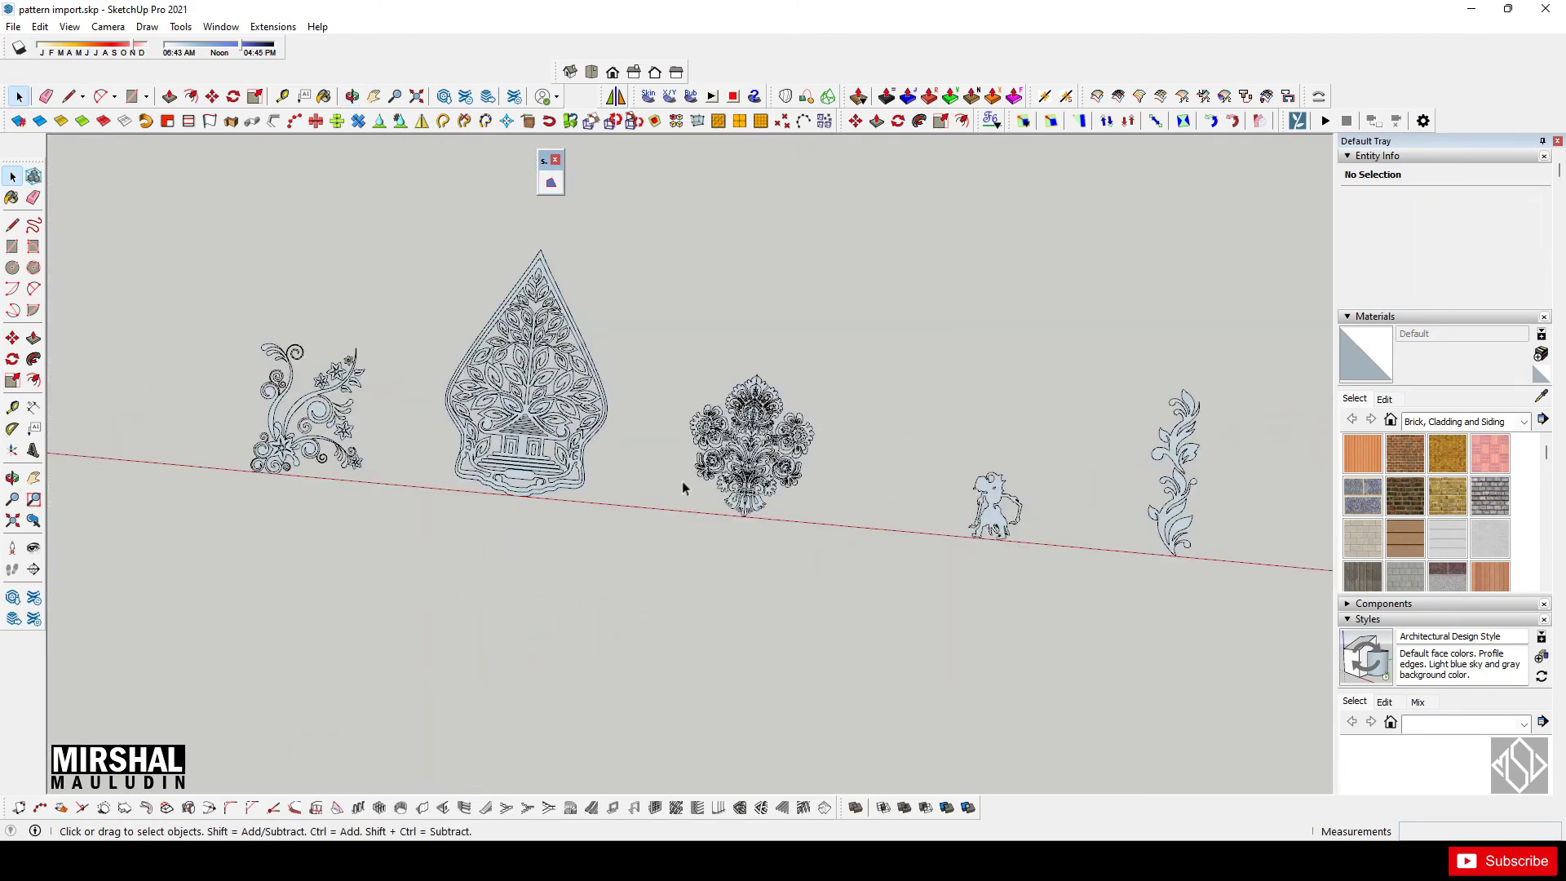
pyautogui.scroll(-2, 643, 458)
pyautogui.scroll(-2, 629, 457)
pyautogui.scroll(-2, 619, 459)
pyautogui.scroll(-1, 619, 455)
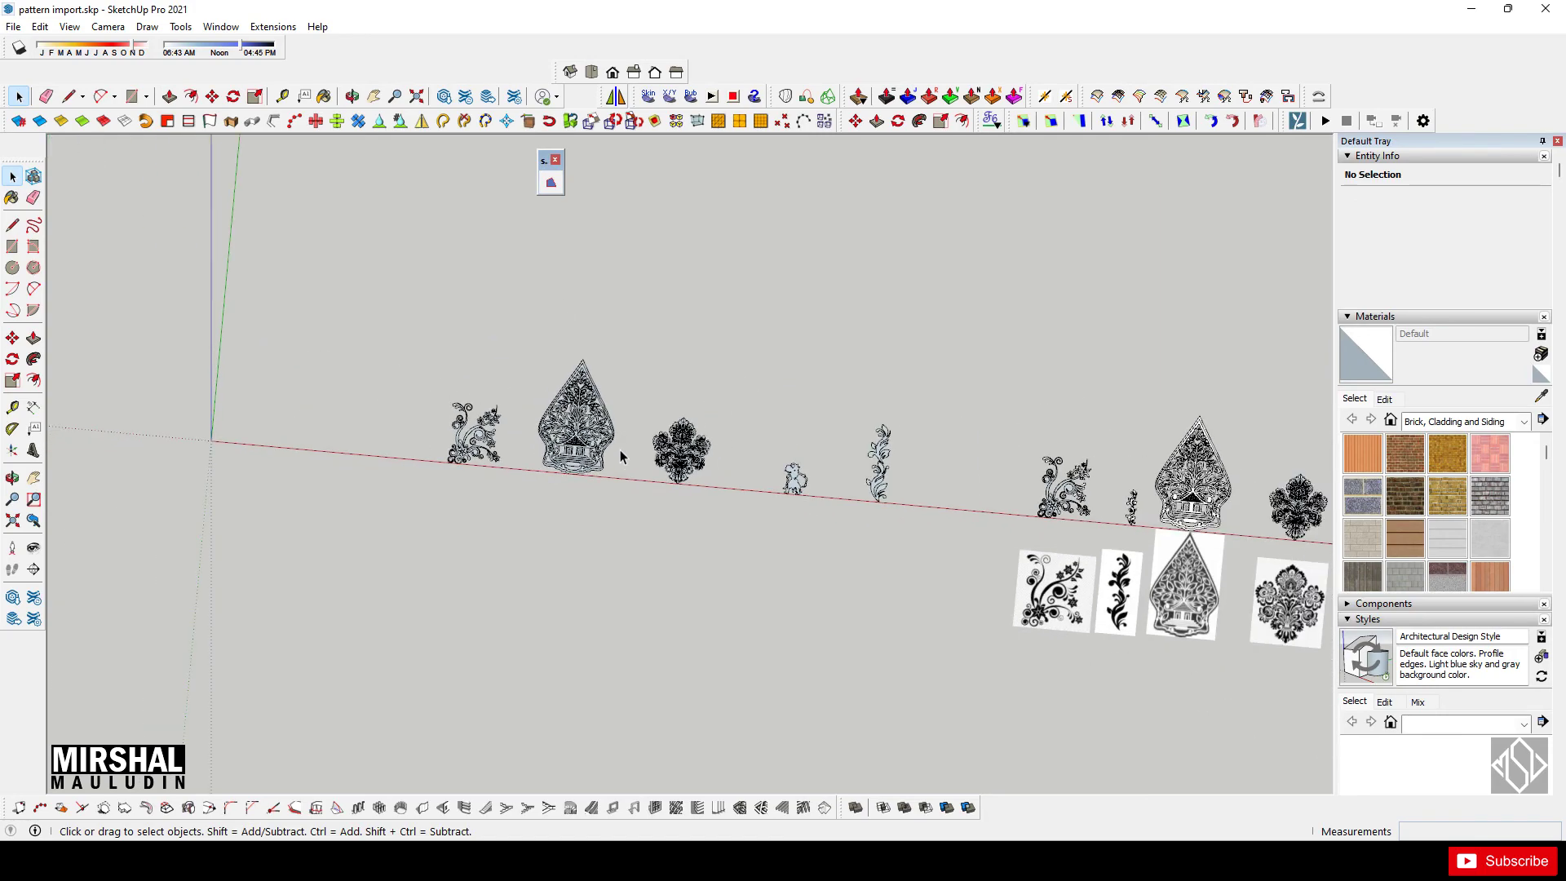
pyautogui.scroll(-2, 619, 448)
pyautogui.scroll(3, 1101, 489)
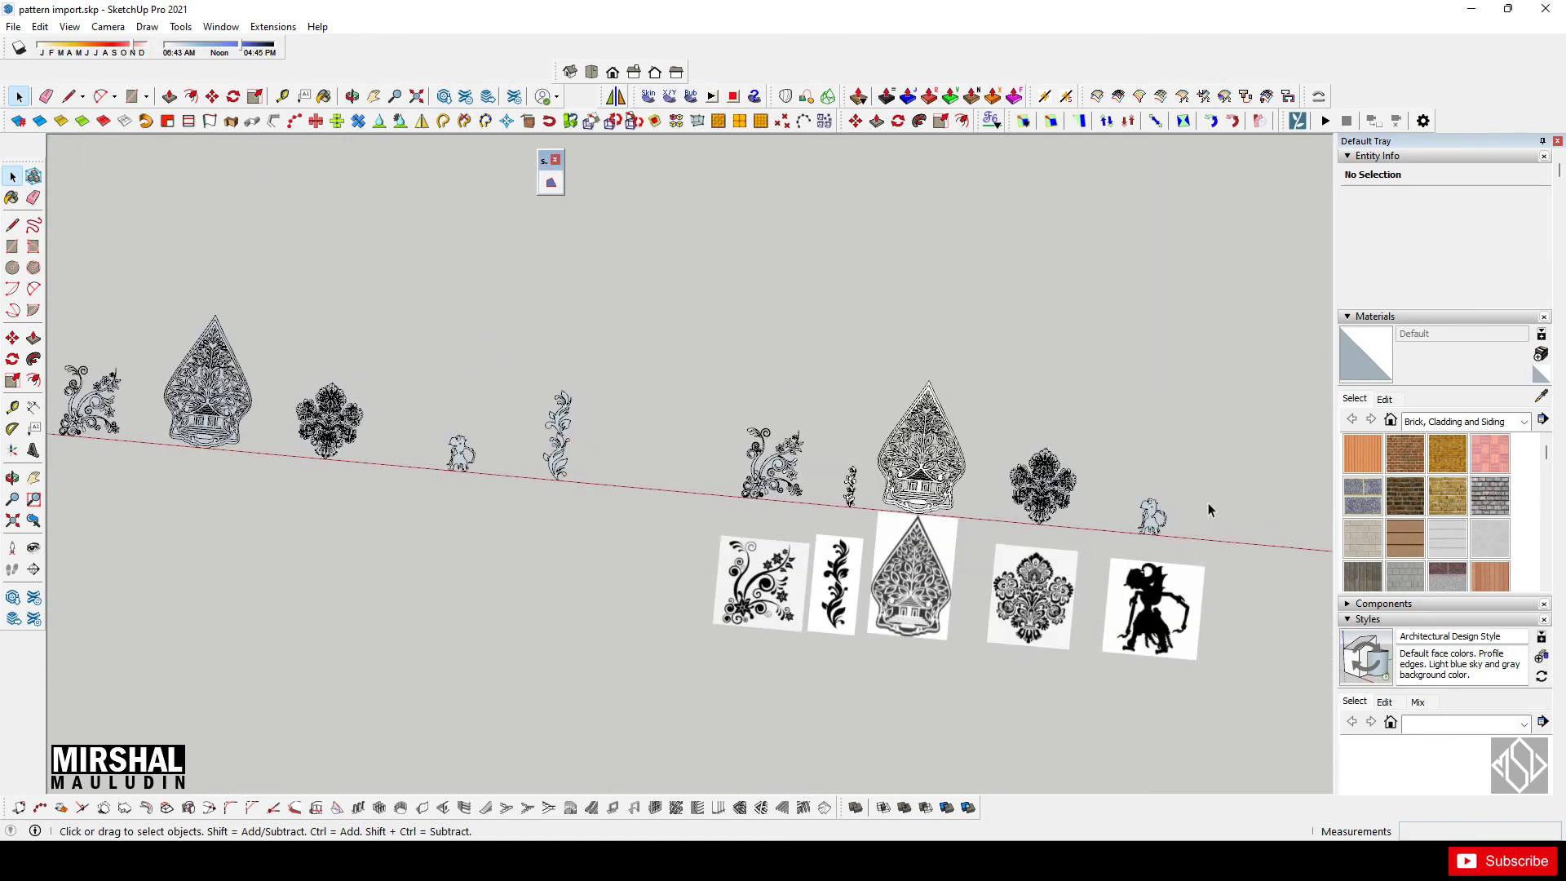
pyautogui.scroll(2, 999, 551)
pyautogui.scroll(2, 991, 422)
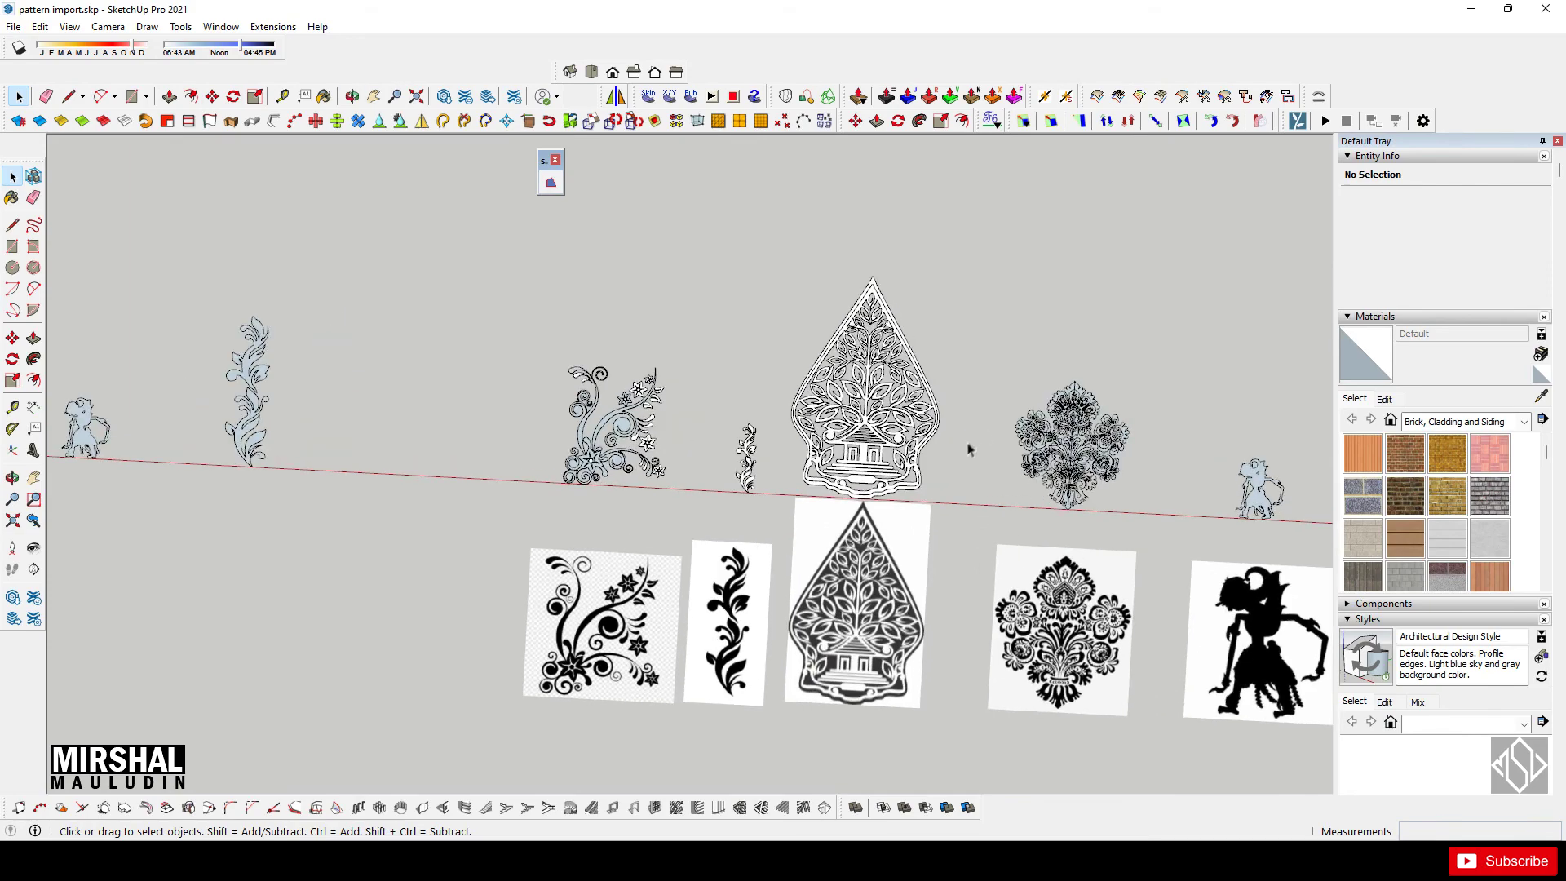
pyautogui.scroll(-2, 967, 446)
pyautogui.scroll(-2, 966, 447)
pyautogui.scroll(-3, 865, 465)
pyautogui.scroll(2, 780, 488)
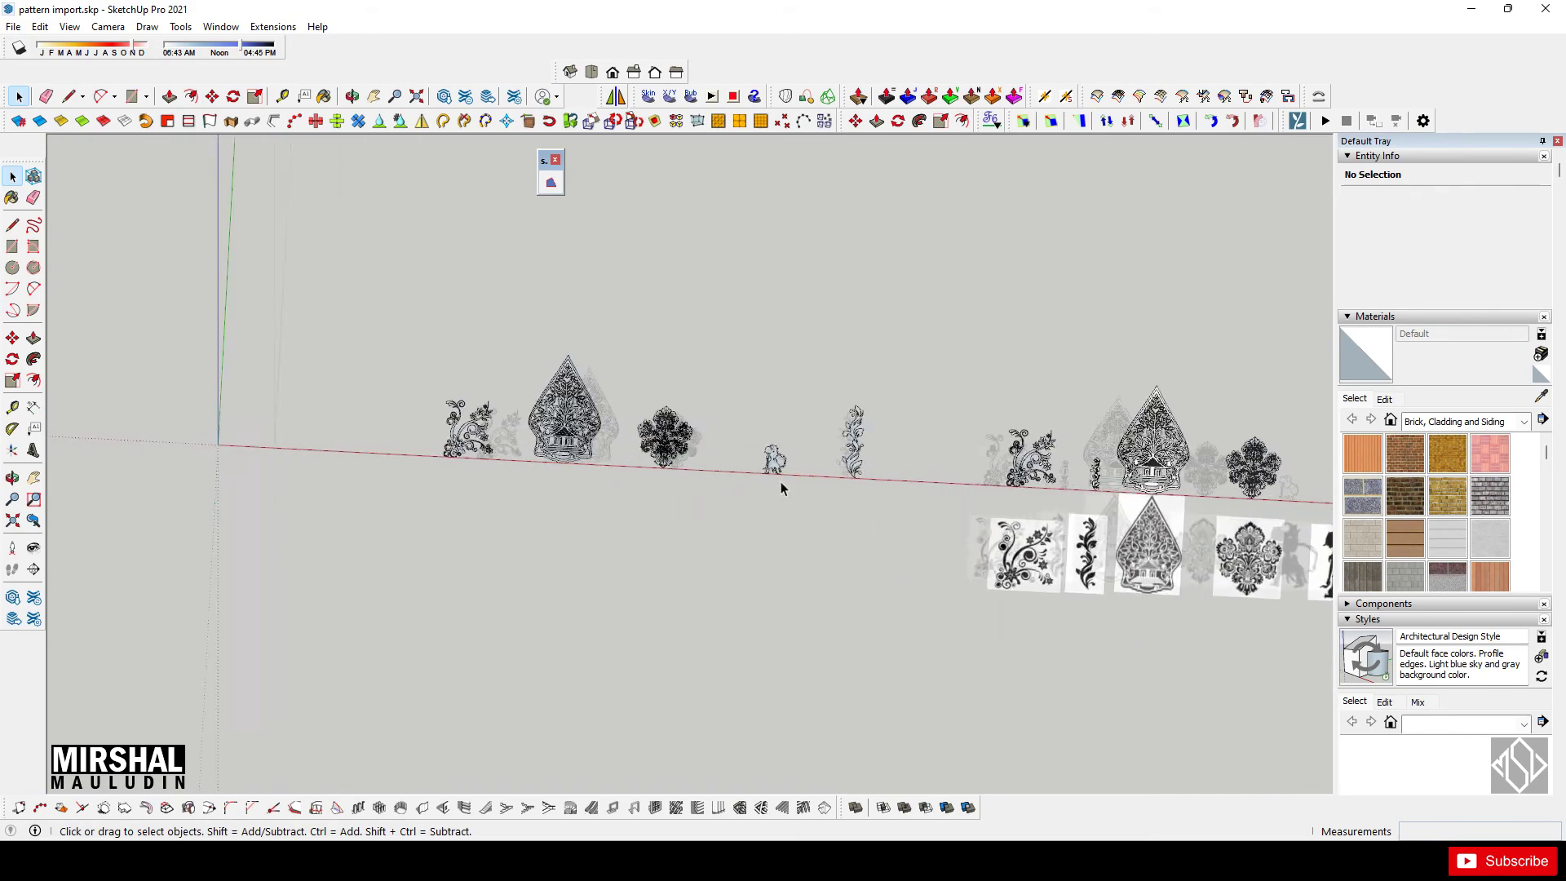
pyautogui.scroll(2, 781, 486)
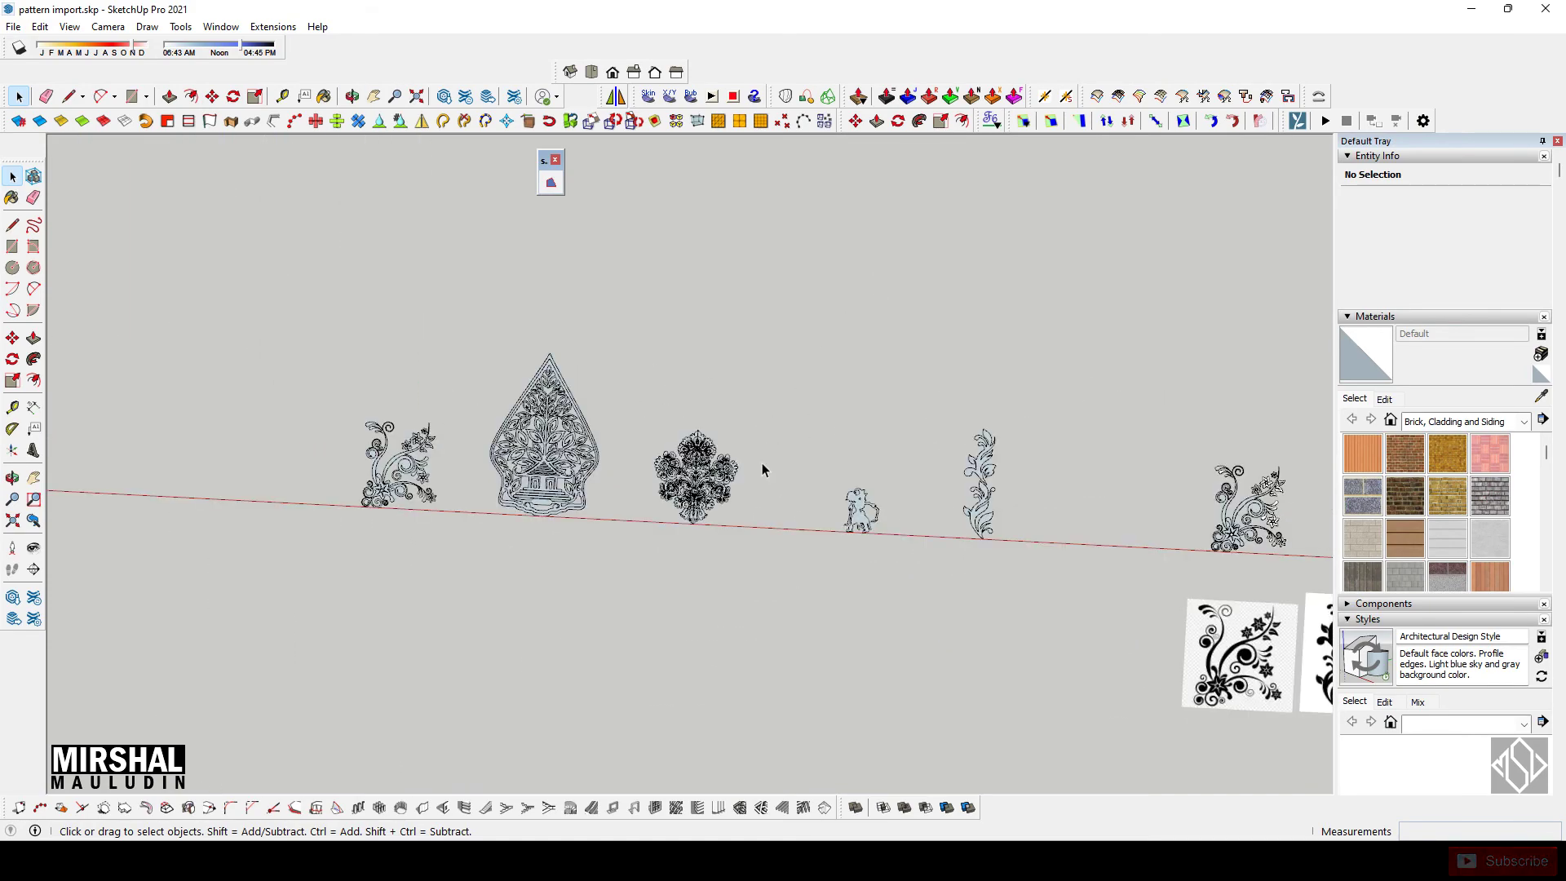
pyautogui.scroll(-2, 763, 469)
pyautogui.scroll(-2, 815, 481)
pyautogui.scroll(1, 1174, 520)
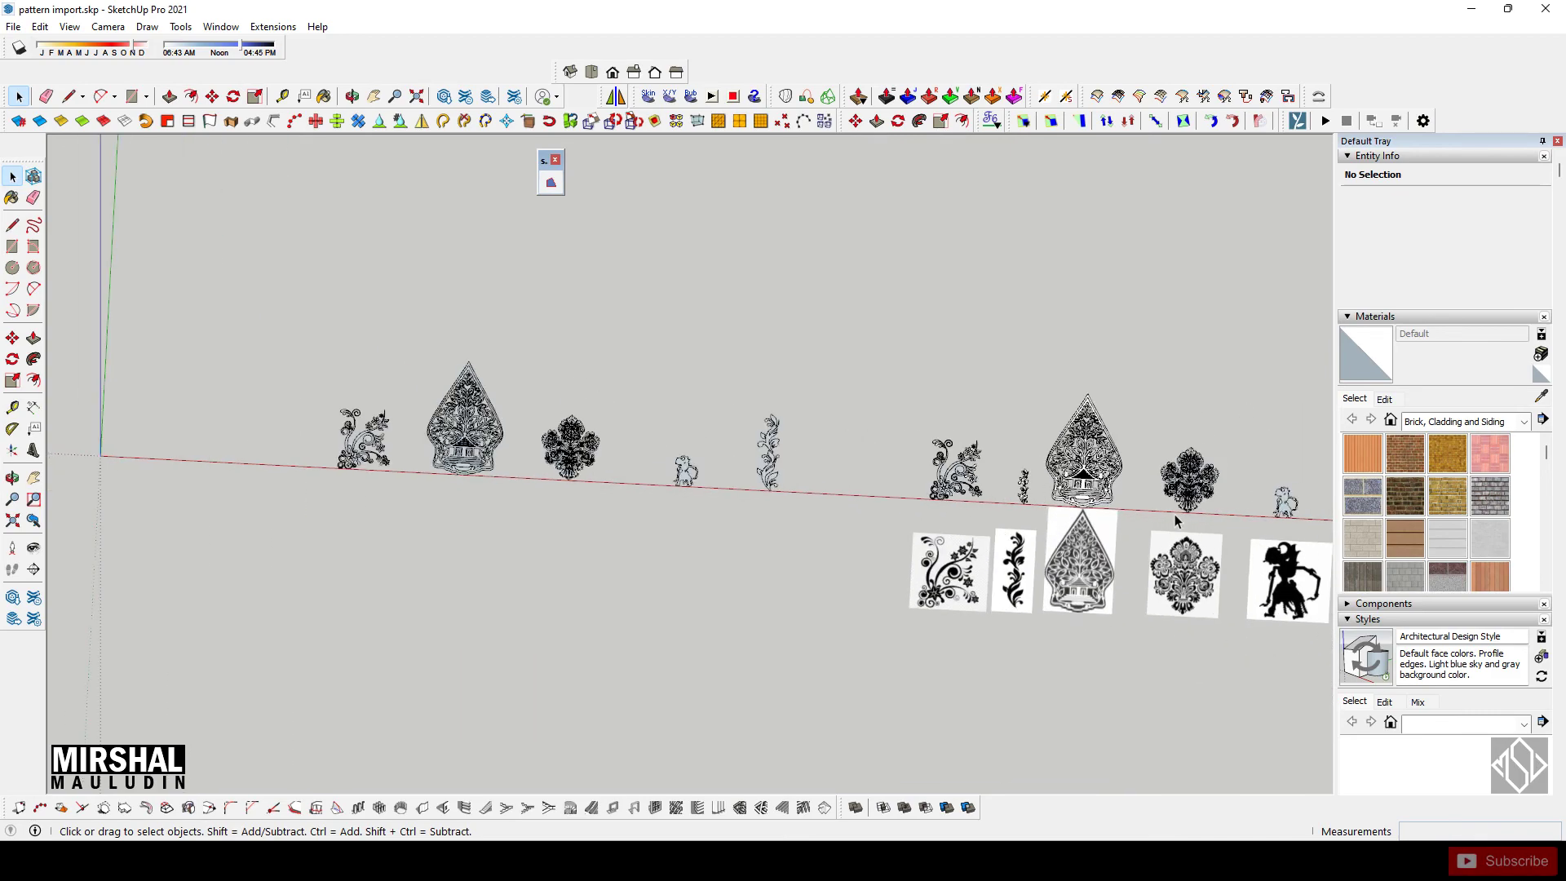
pyautogui.scroll(1, 1179, 514)
pyautogui.scroll(2, 1134, 546)
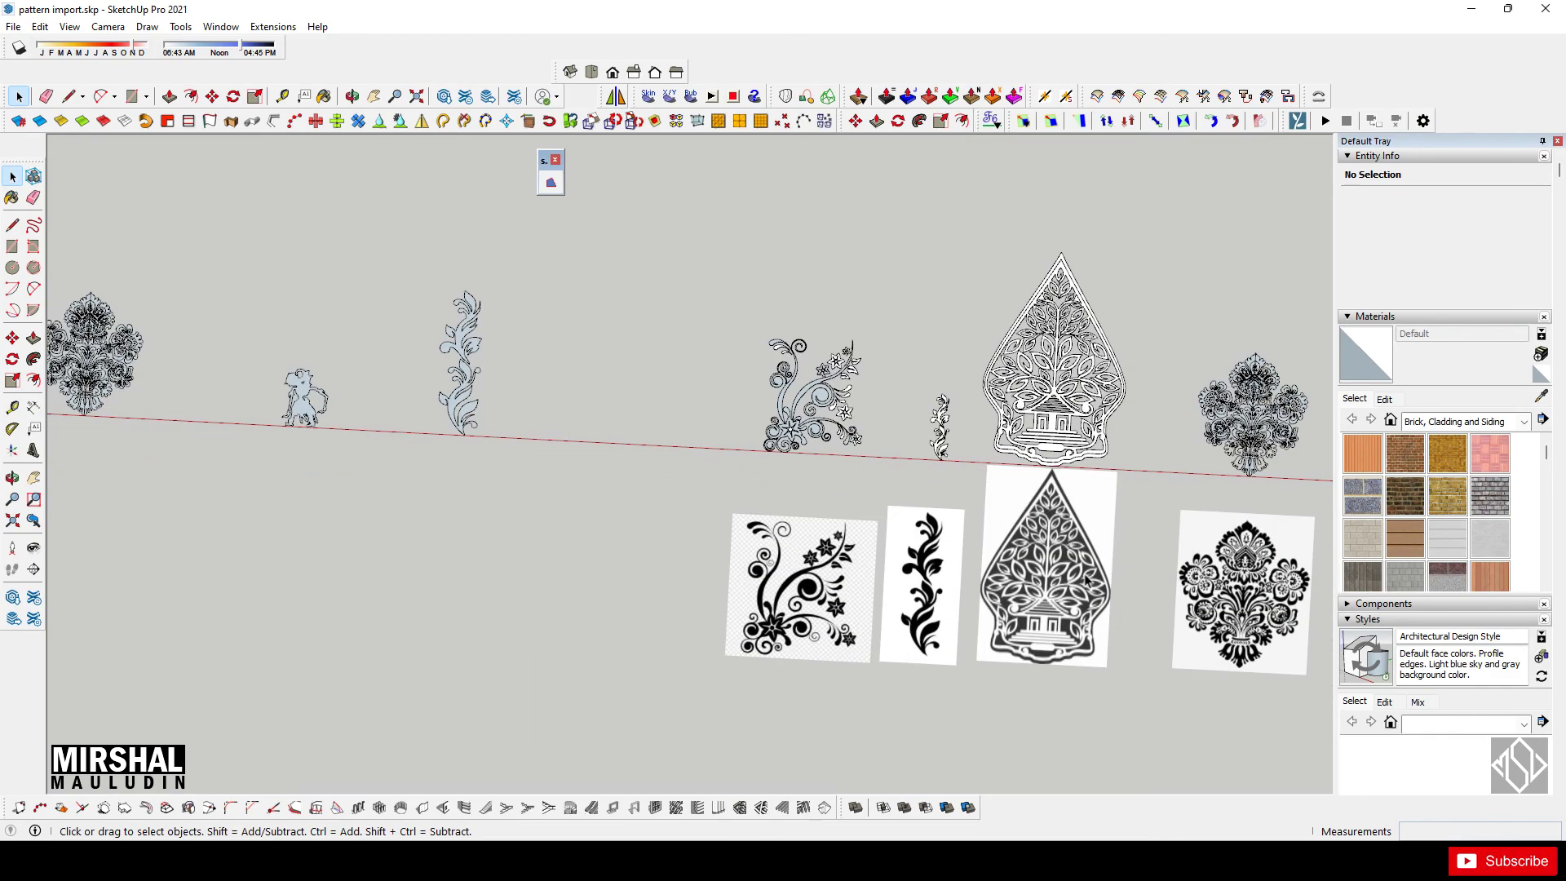
pyautogui.scroll(2, 903, 571)
pyautogui.scroll(2, 944, 575)
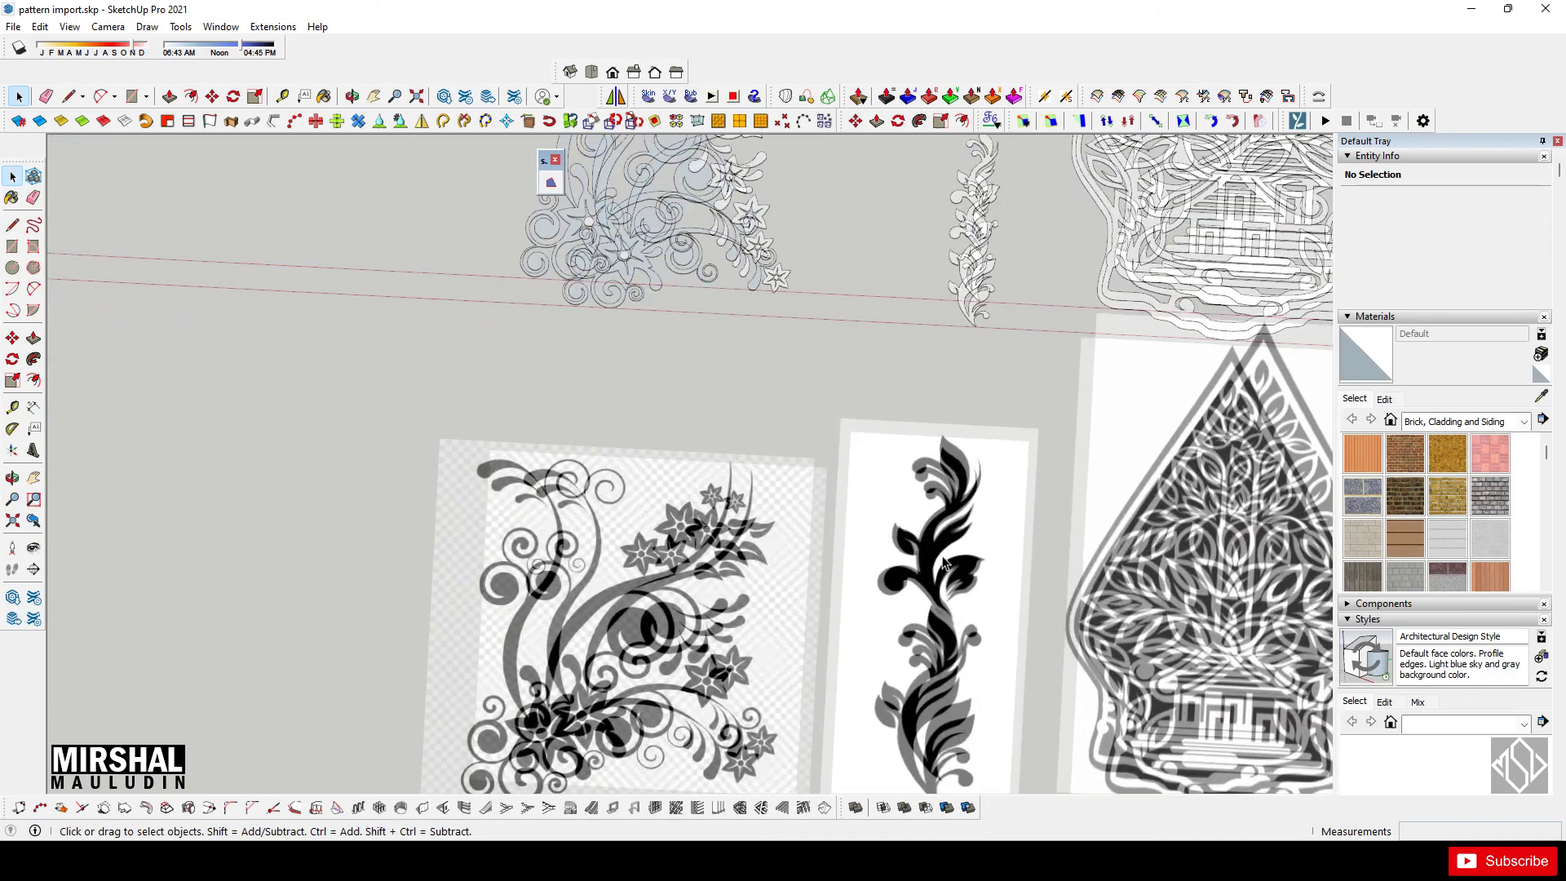
pyautogui.scroll(-3, 921, 563)
pyautogui.scroll(-1, 912, 548)
pyautogui.scroll(-1, 912, 548)
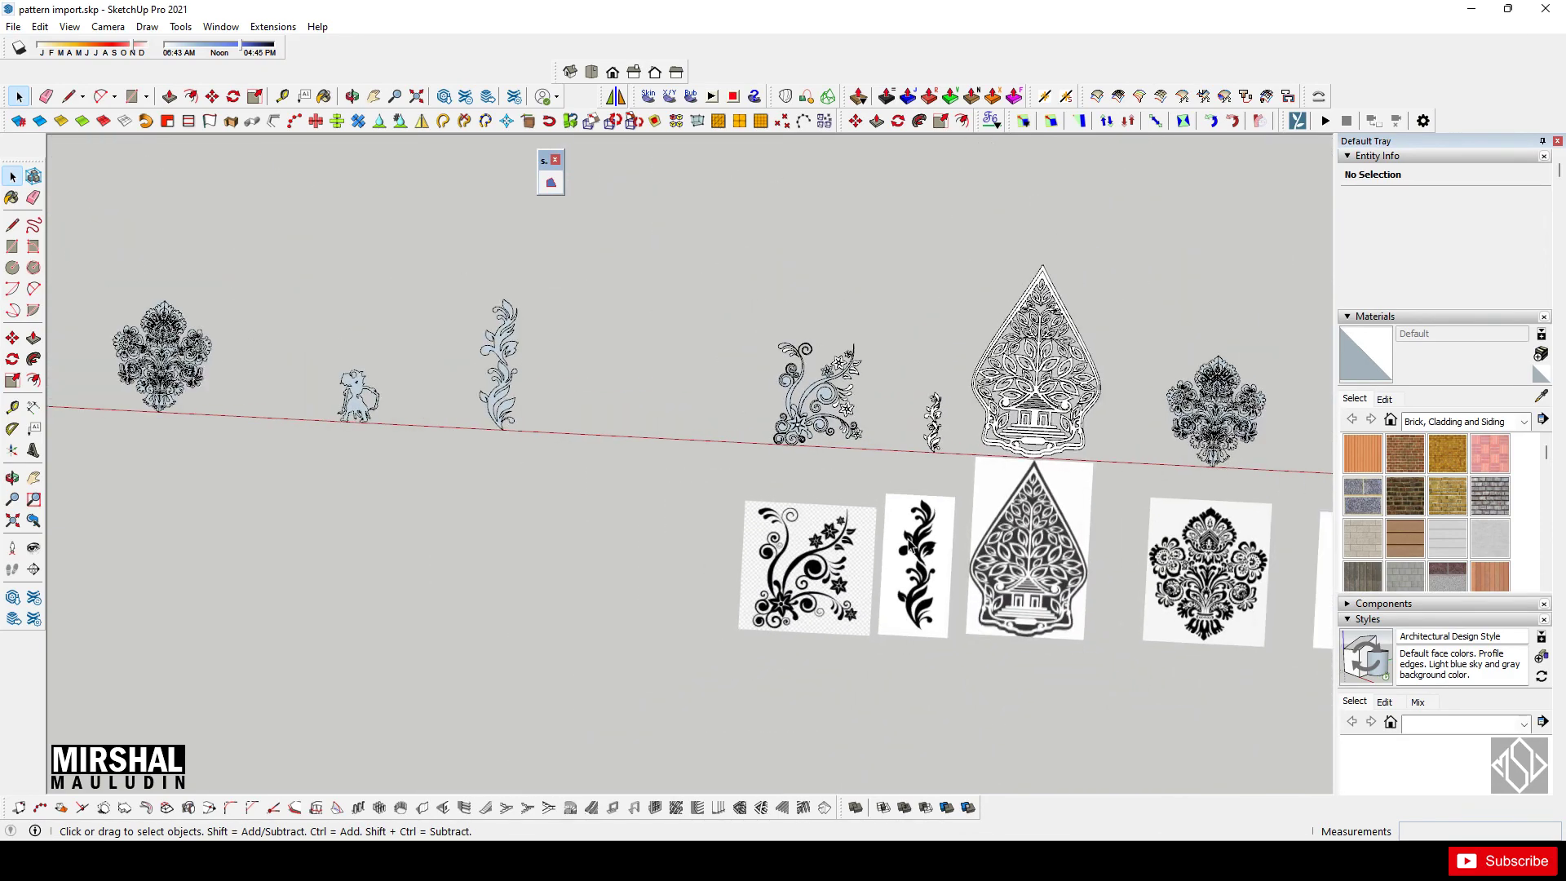
pyautogui.scroll(-1, 1023, 575)
pyautogui.scroll(-1, 1024, 573)
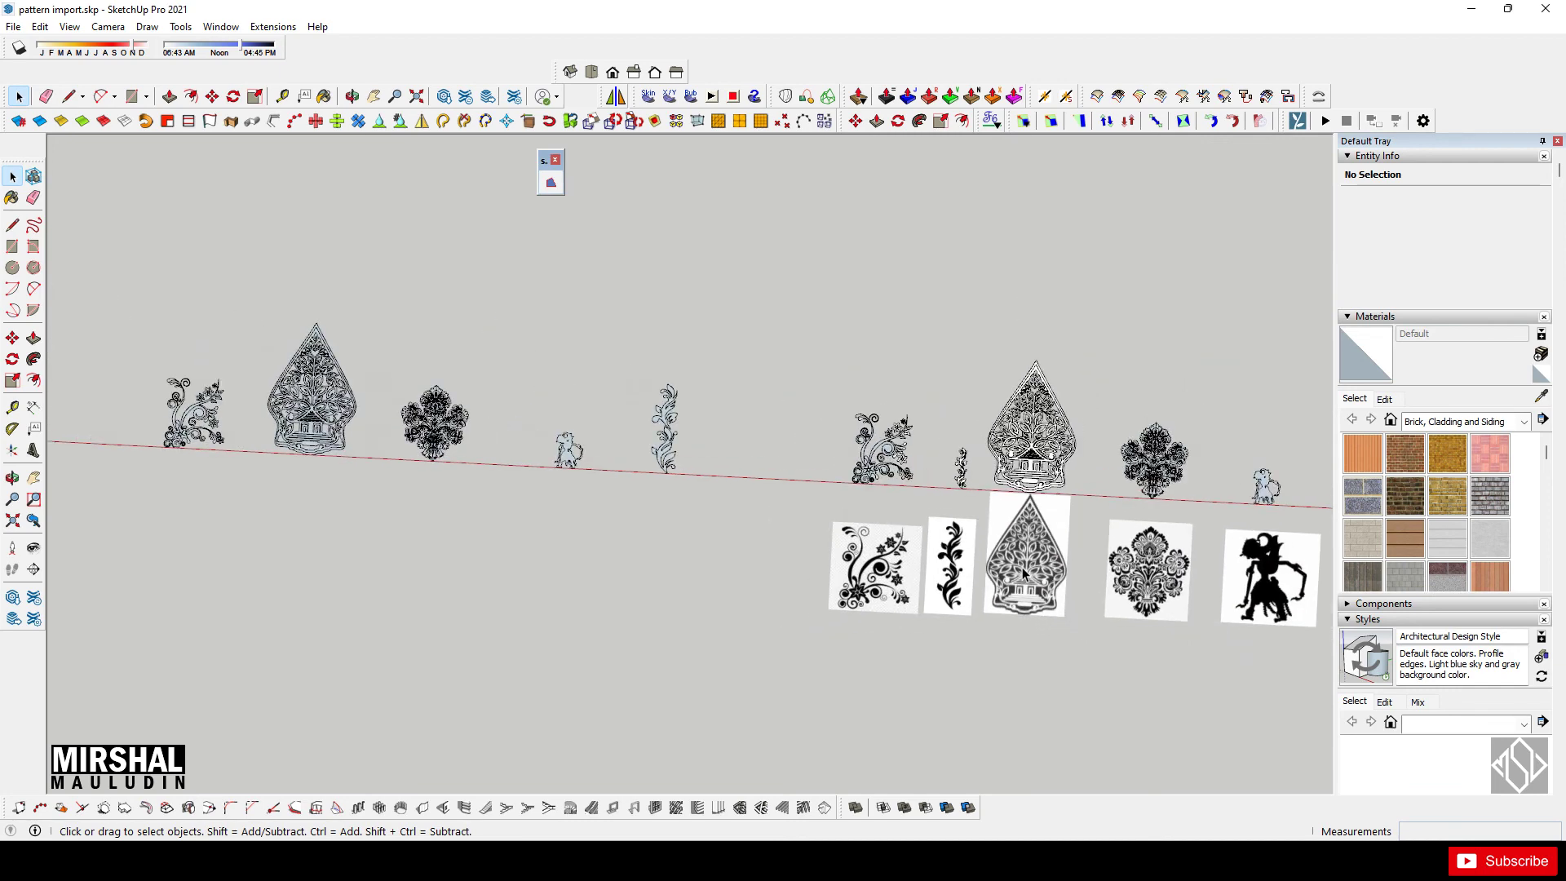